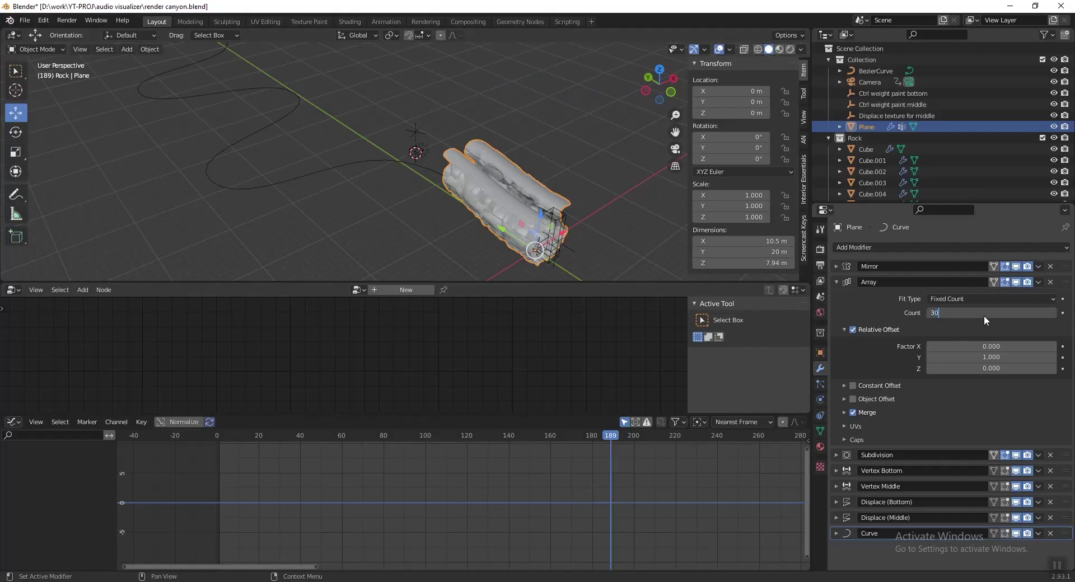
key("Return")
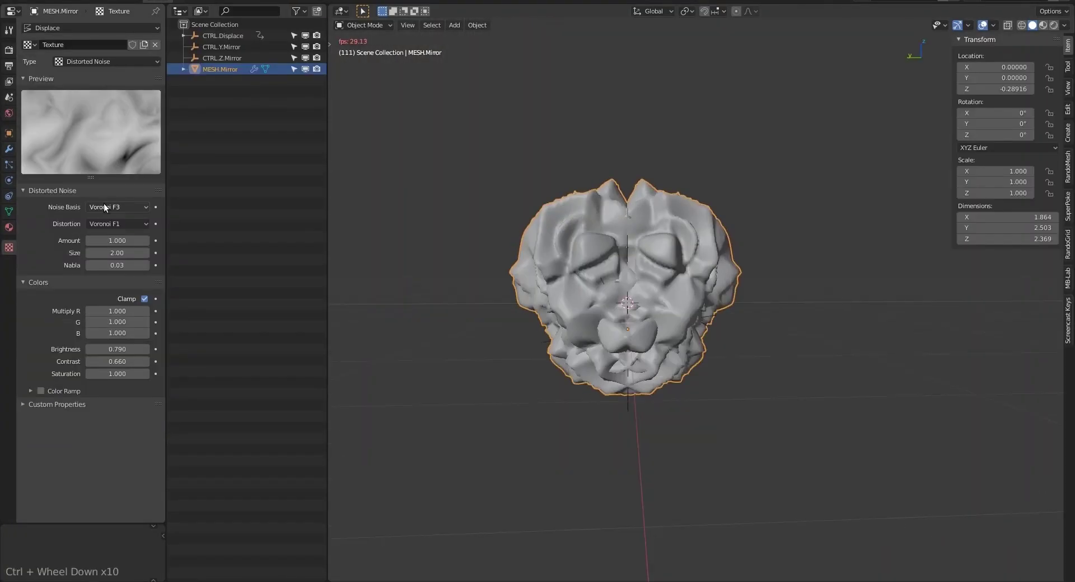
scroll(103, 203, "down", 1, "ctrl")
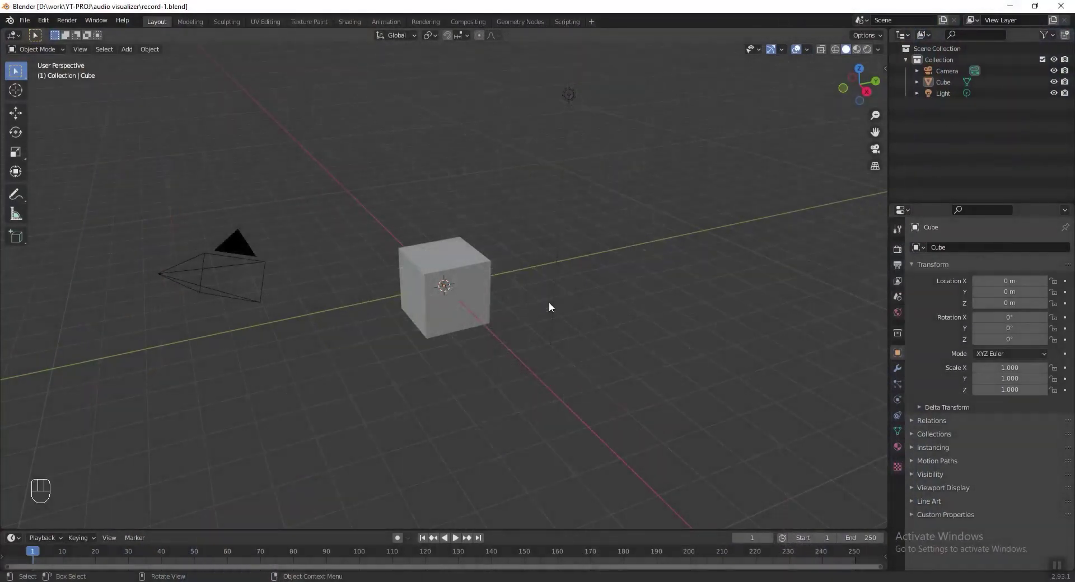
- Delete all default objects from the scene: the camera, the cube and the light
key("a")
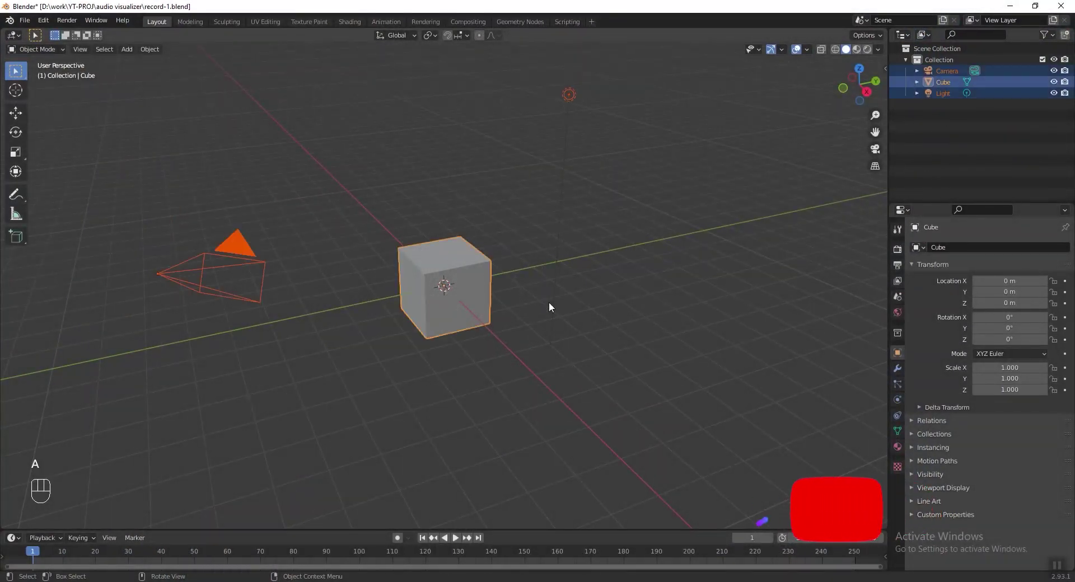
key("x")
left_click(548, 302)
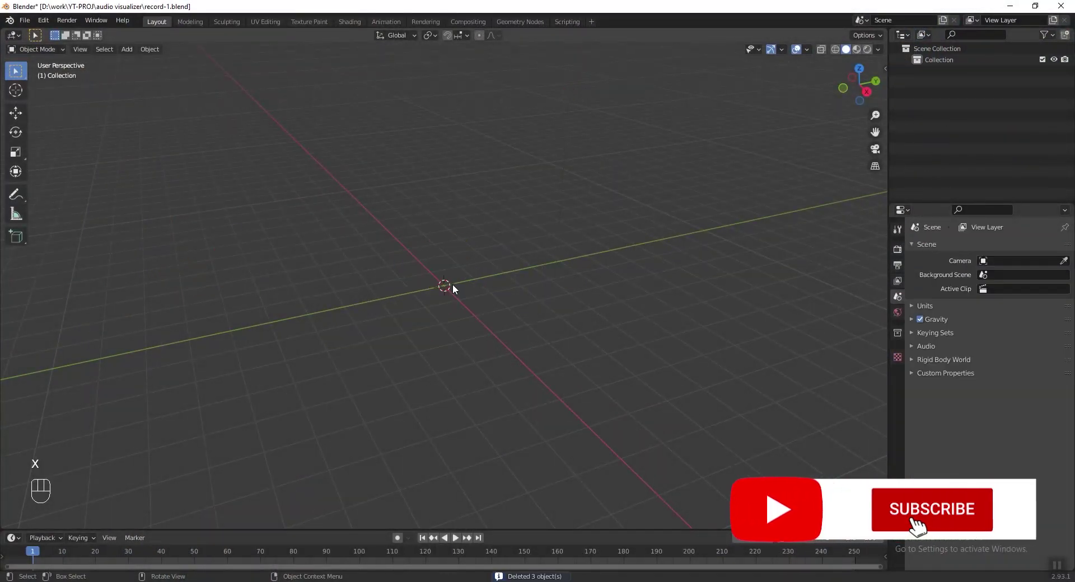
- Add a mesh circle with 6 vertices at the origin to form a hexagon
key("shift+a")
mouse_move(453, 284)
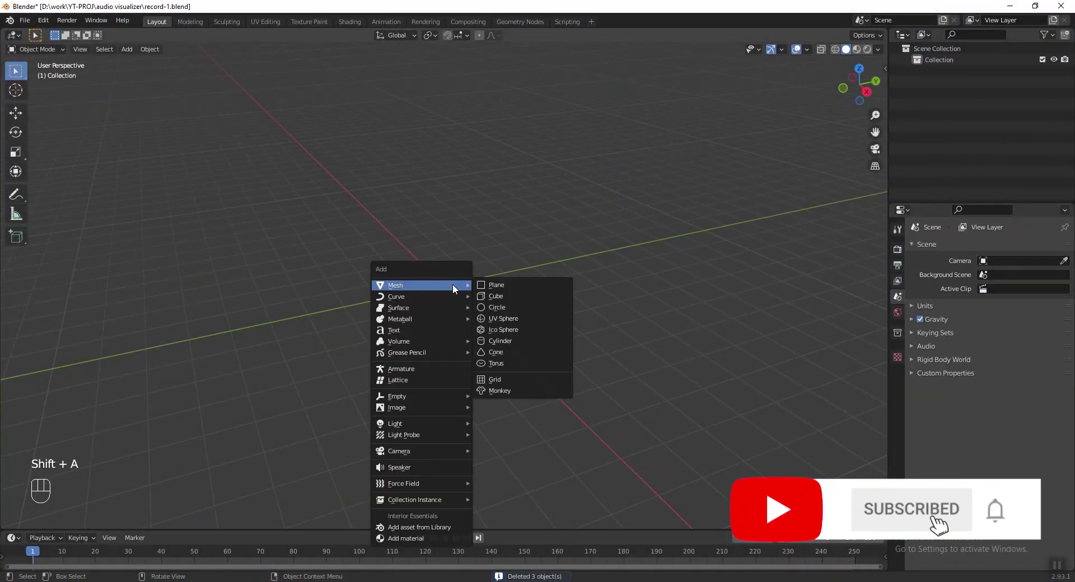
left_click(511, 306)
left_click(93, 519)
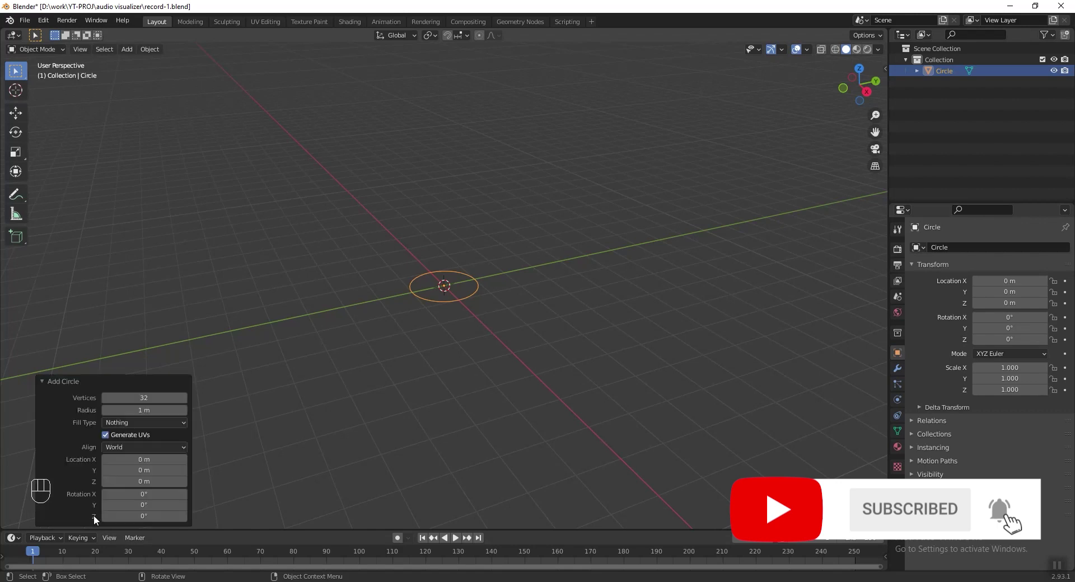
left_click(112, 397)
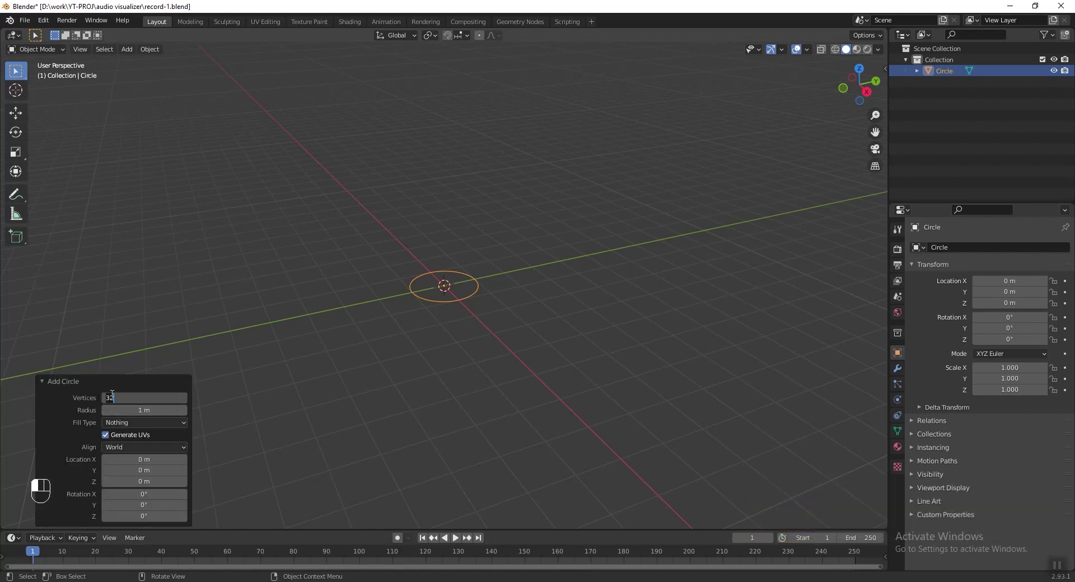
type("6")
key("Return")
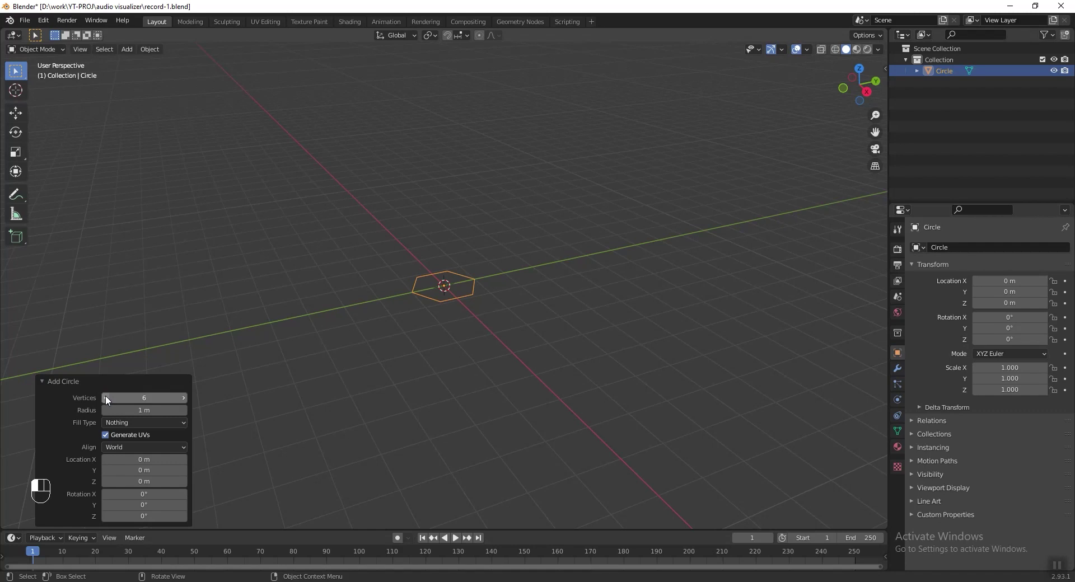
- Rotate the hexagon 90° about the global Y axis, followed by 90° about the global X axis, and save the file
key("r")
key("y")
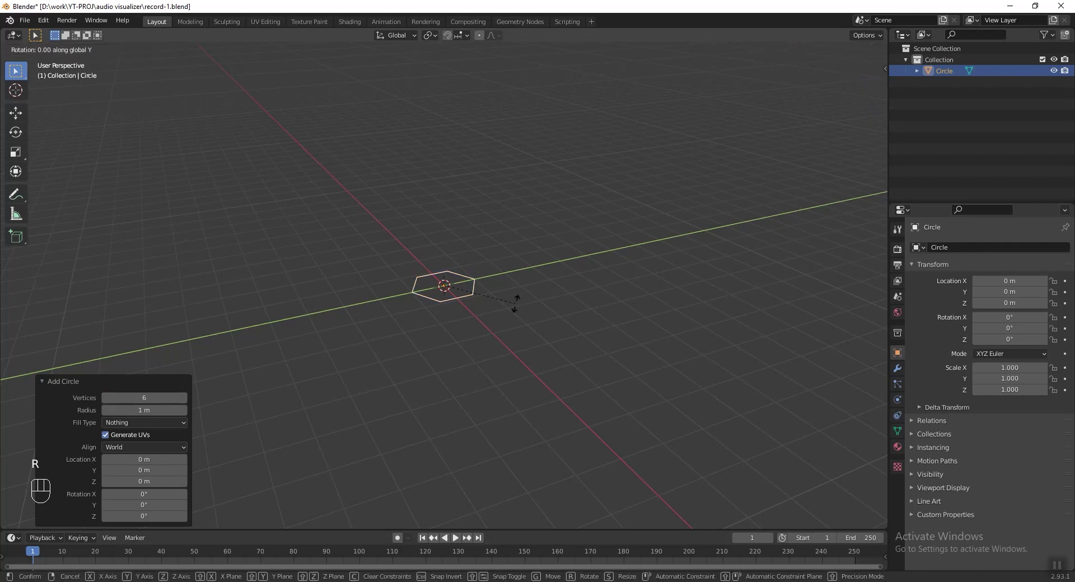
type("90")
key("Return")
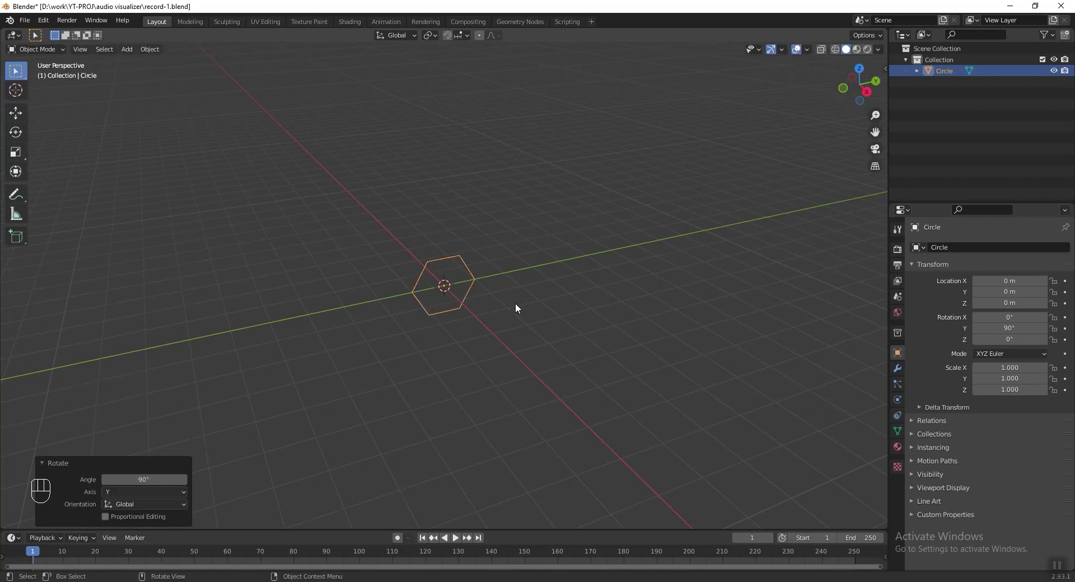
key("r")
type("x")
type("90")
key("Return")
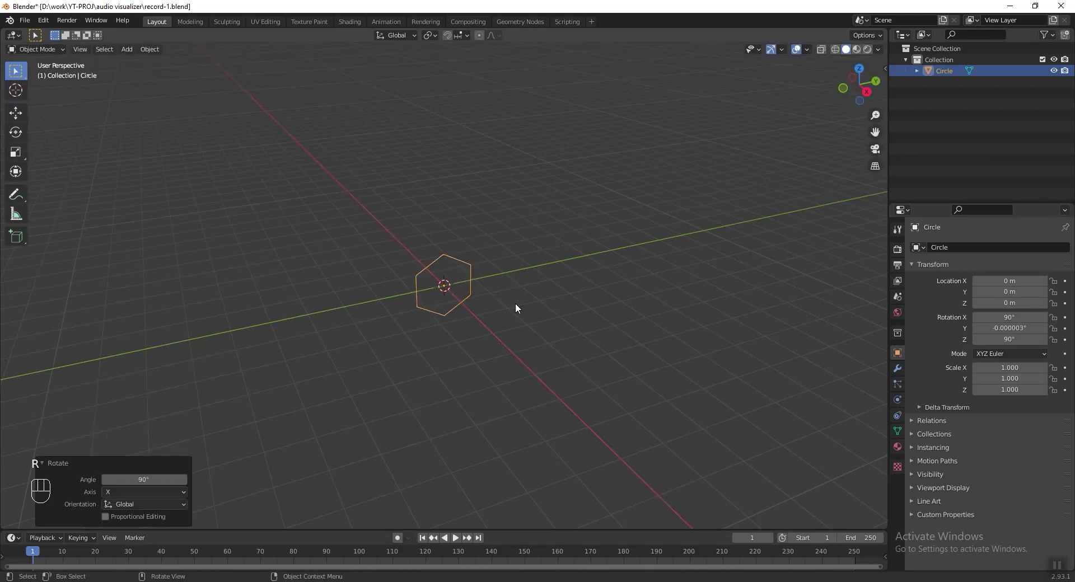
key("ctrl+s")
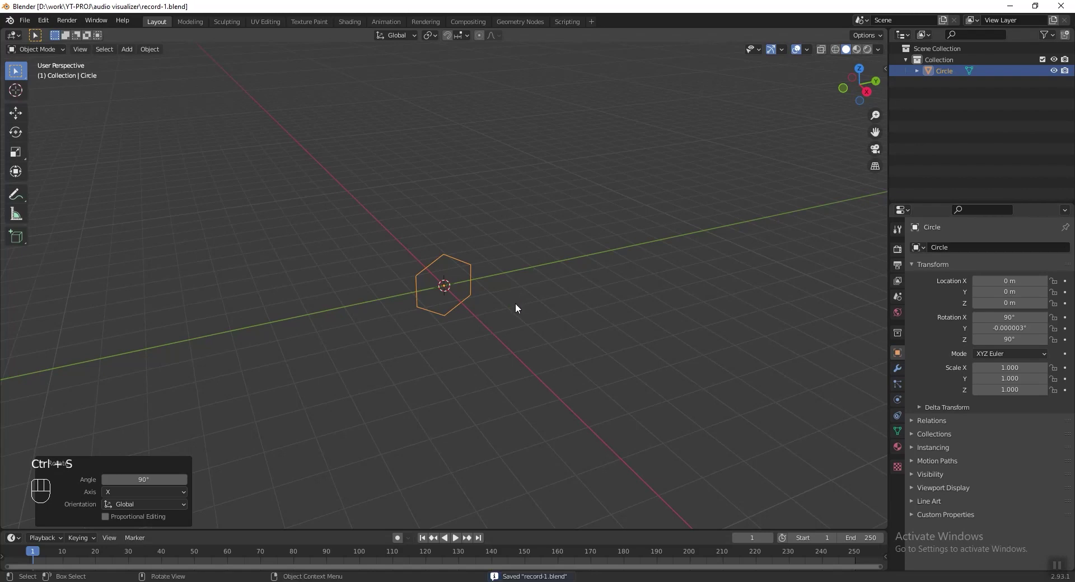
- Subdivide all edges of the hexagon in Edit Mode with 8 cuts
key("shift+b")
left_click_drag(377, 244, 490, 325)
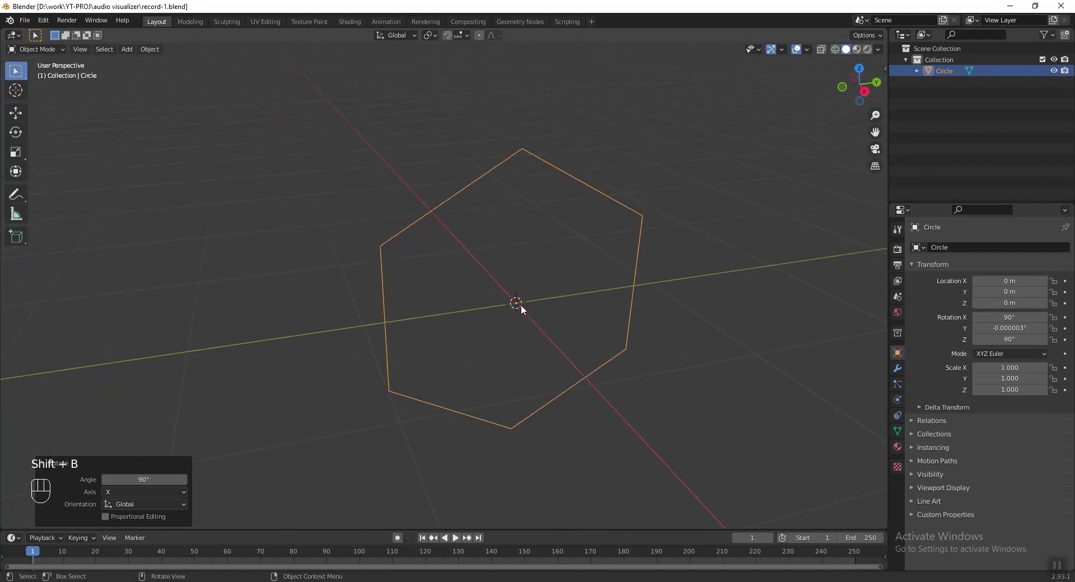
key("Tab")
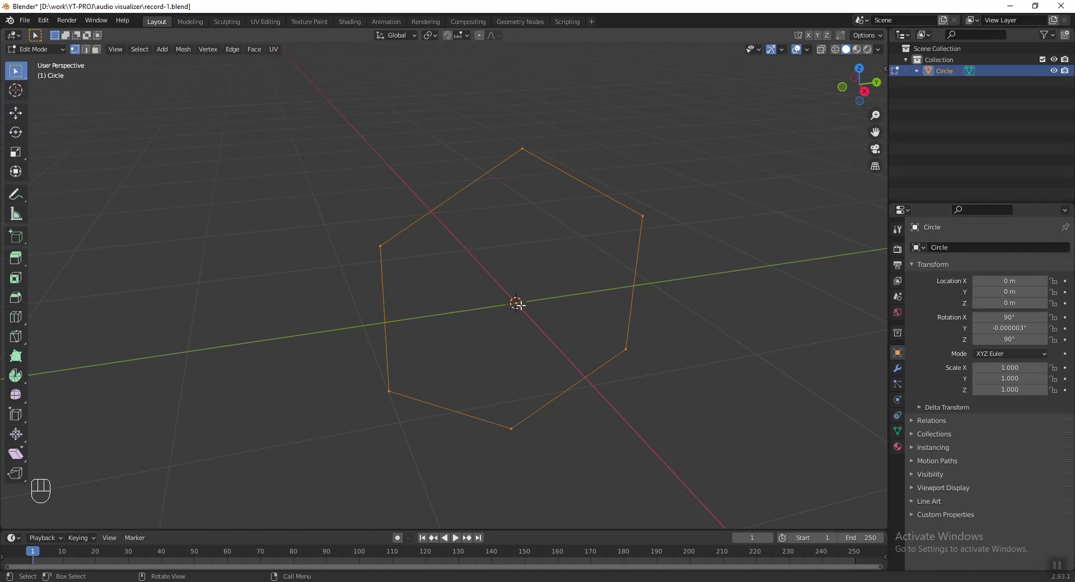
right_click(519, 304)
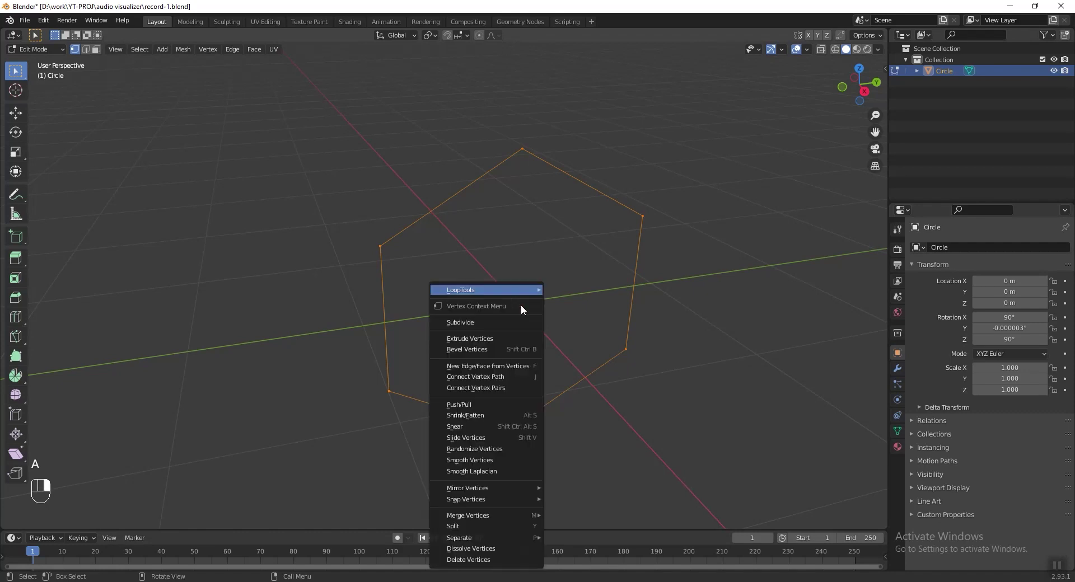
left_click(504, 316)
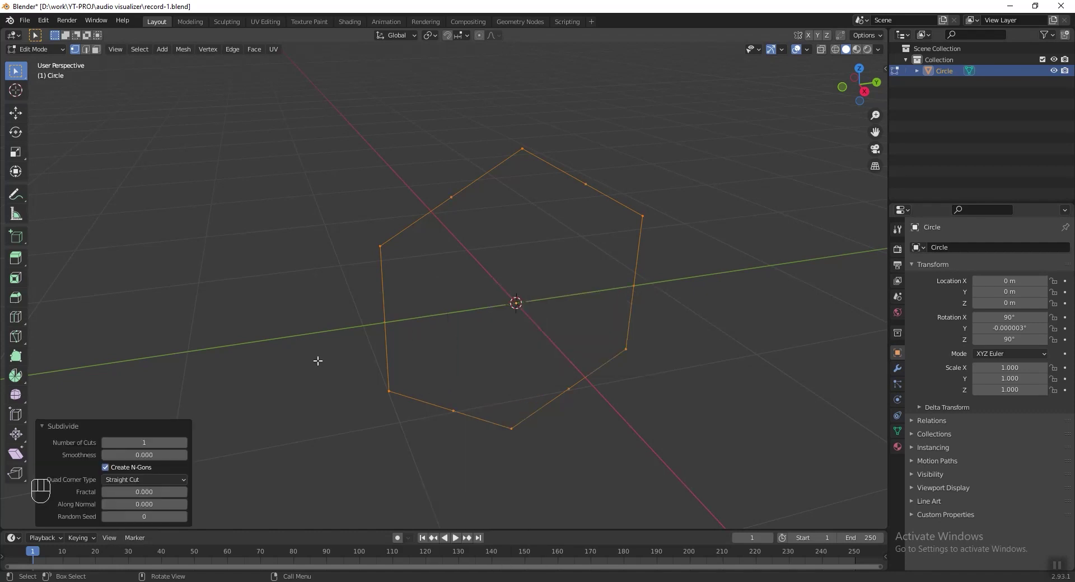
left_click(135, 443)
type("8")
key("Return")
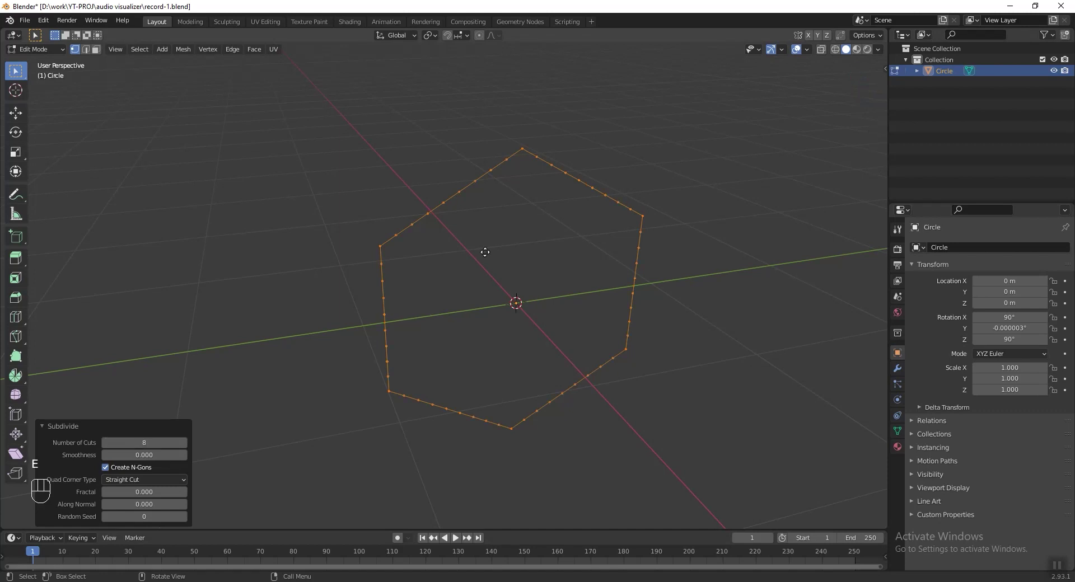
- Extrude the hexagon's outline outward at a scale of about 1.055, and scale the new edge loop by about 0.965
key("e")
key("s")
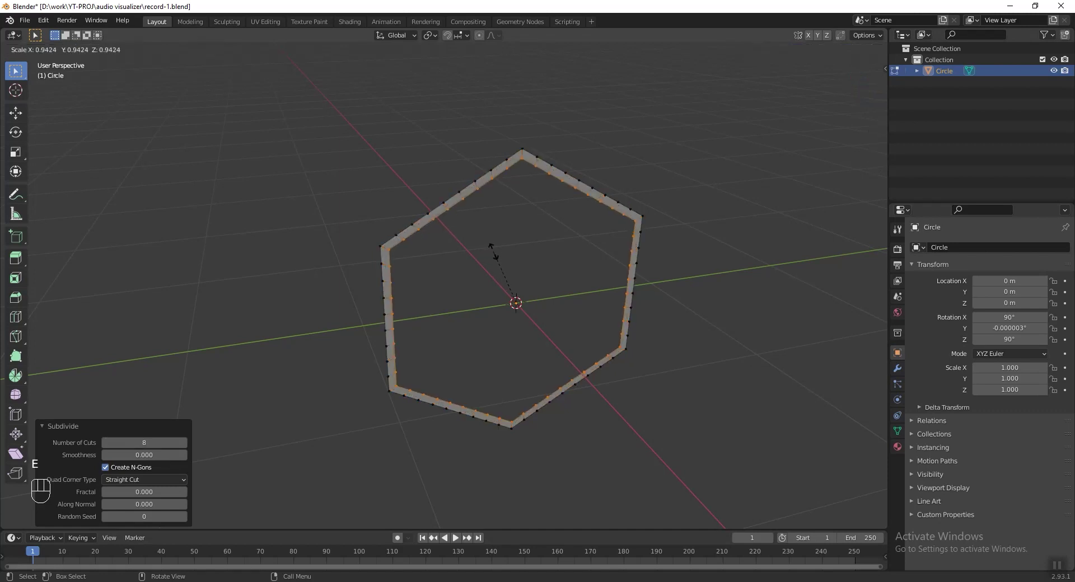
left_click(468, 264)
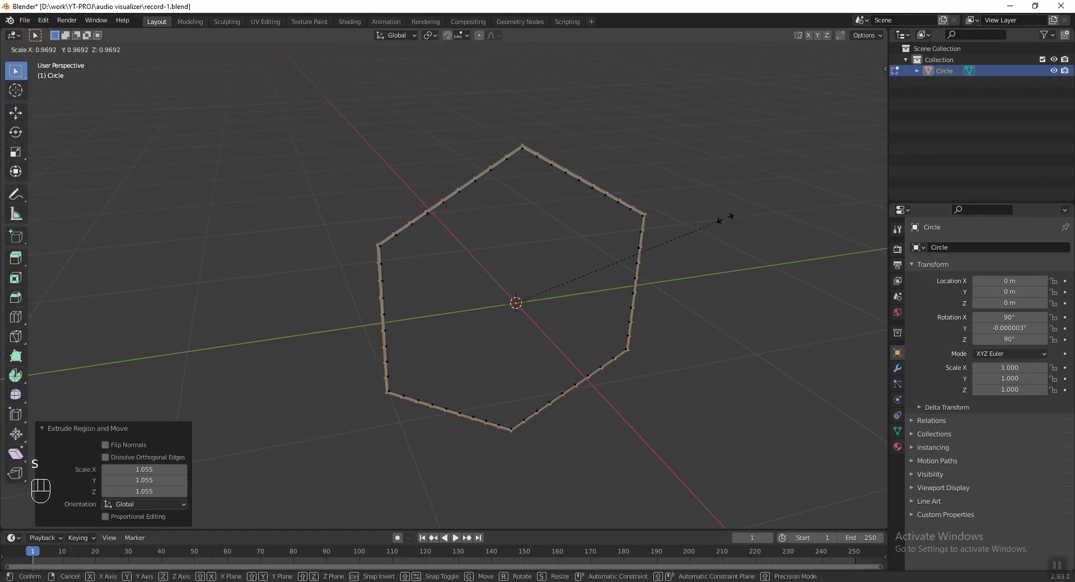
- Extrude the selected edge loop about 0.02 m along negative X, save the file and return to Object Mode
middle_click_drag(720, 221, 576, 262)
scroll(565, 269, "up", 3)
key("e")
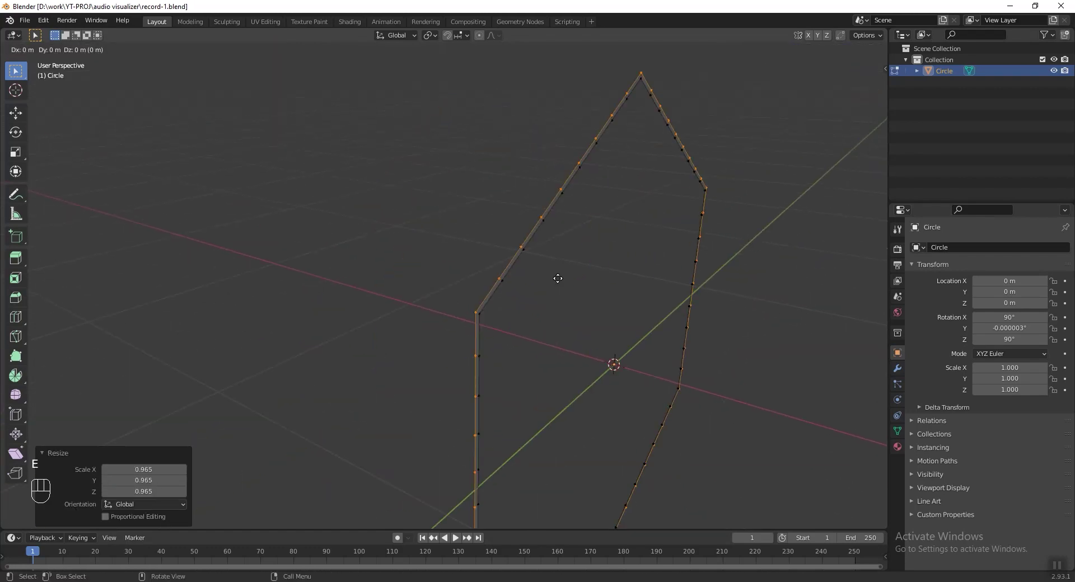
key("x")
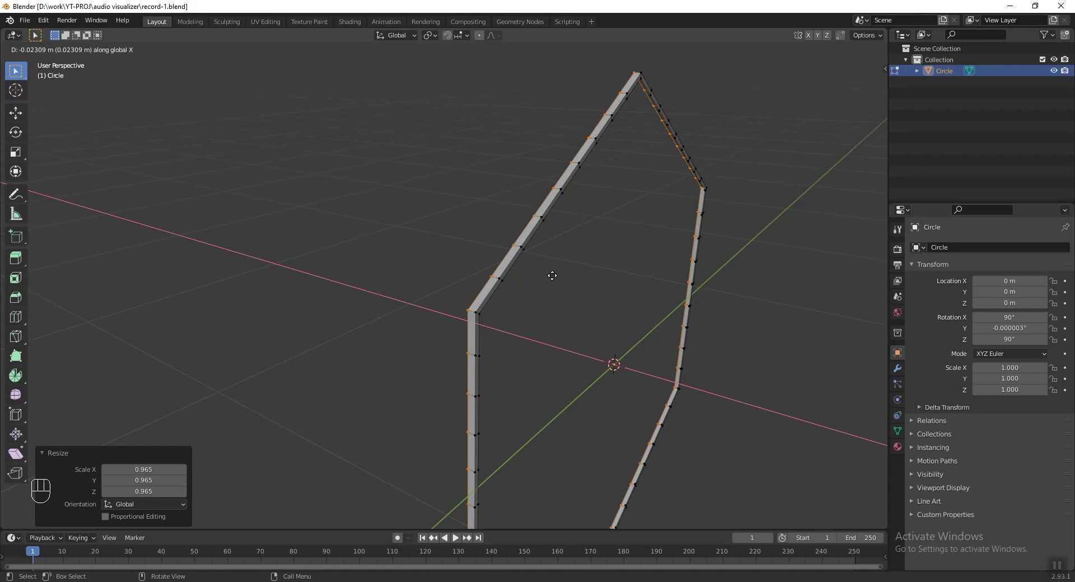
left_click(554, 273)
key("ctrl+s")
middle_click_drag(554, 273, 320, 225)
key("Tab")
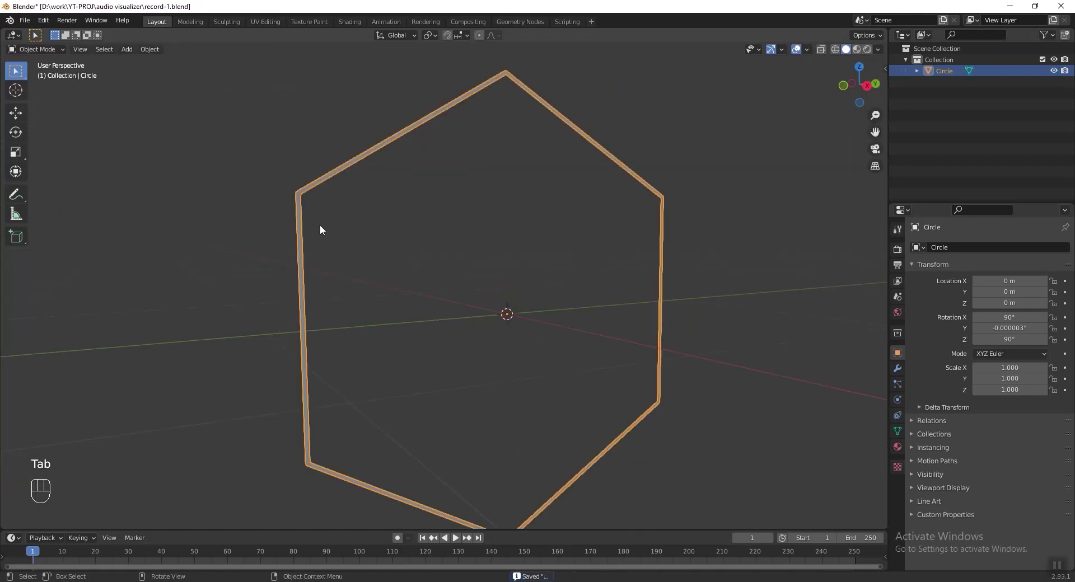
- Duplicate the hexagon in the right orthographic view and scale the copy to about 1.097
key("KP_1")
key("KP_3")
middle_click_drag(320, 229, 527, 213, "ctrl")
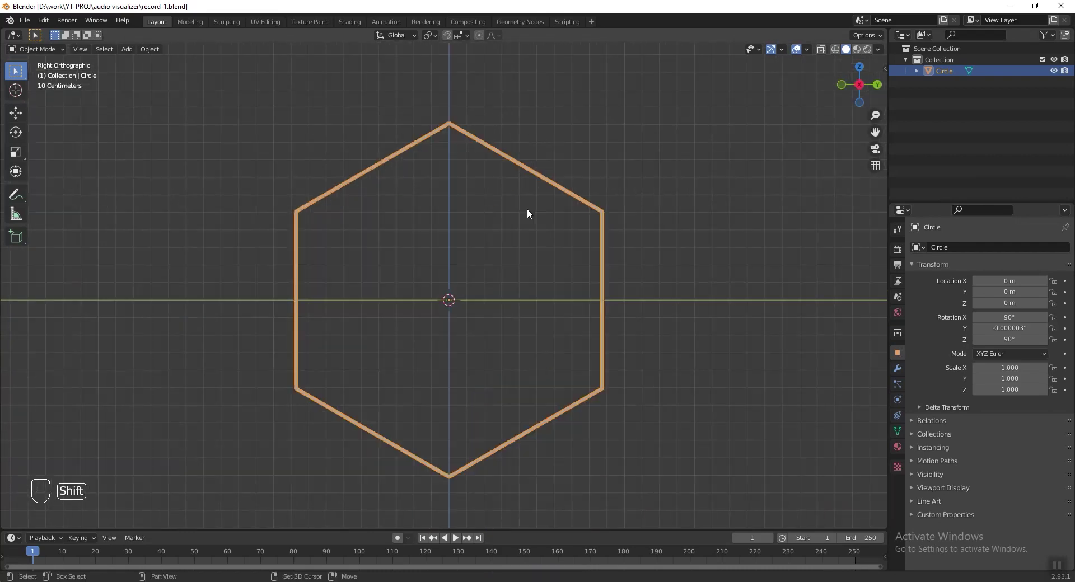
key("shift+d")
key("s")
left_click(540, 206)
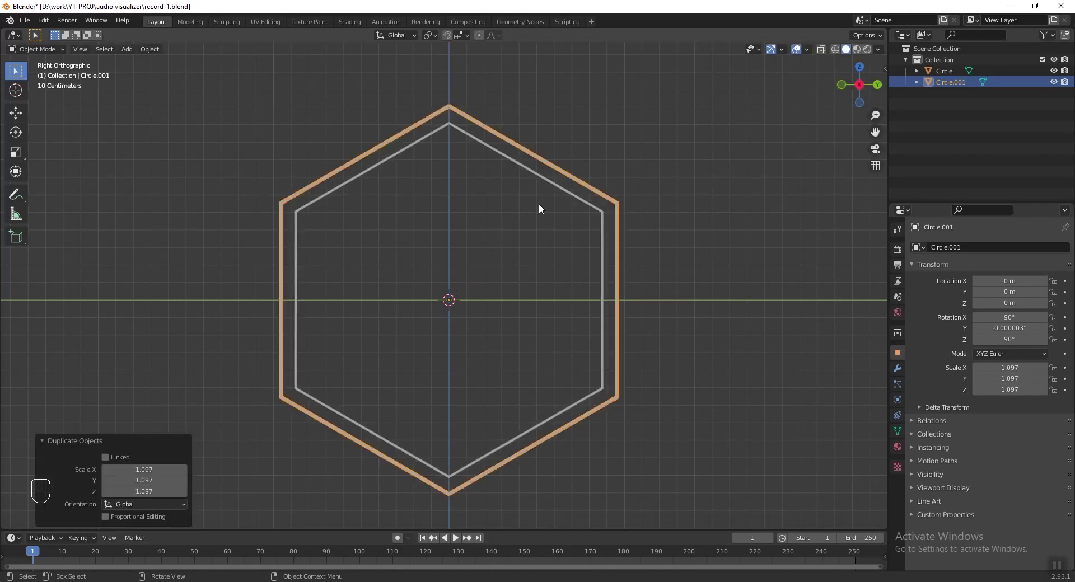
- Add a Displace modifier to the outer hexagon and set its strength to 0.6
left_click(896, 367)
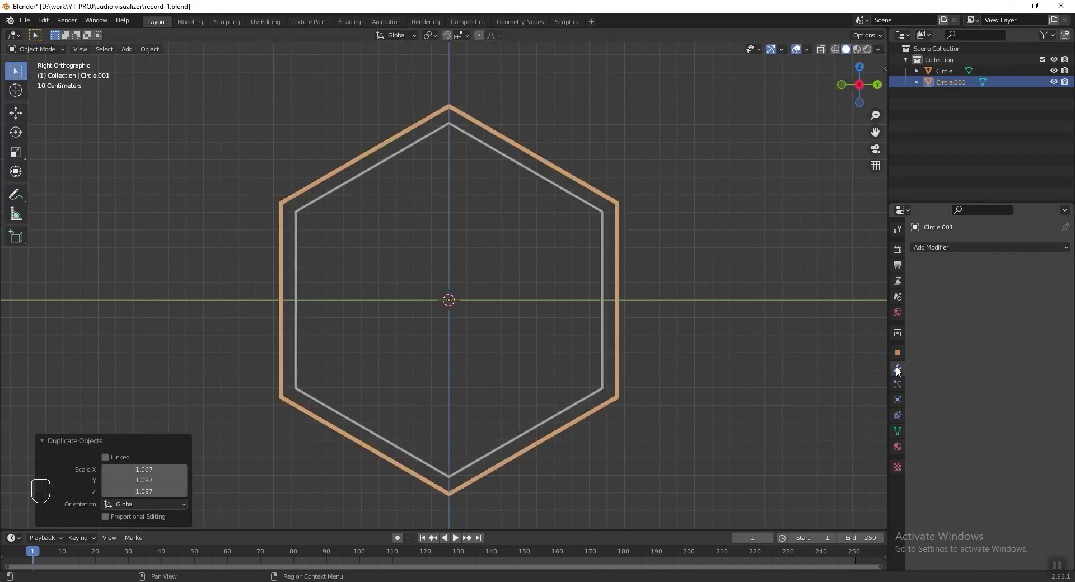
left_click(1015, 245)
left_click(941, 316)
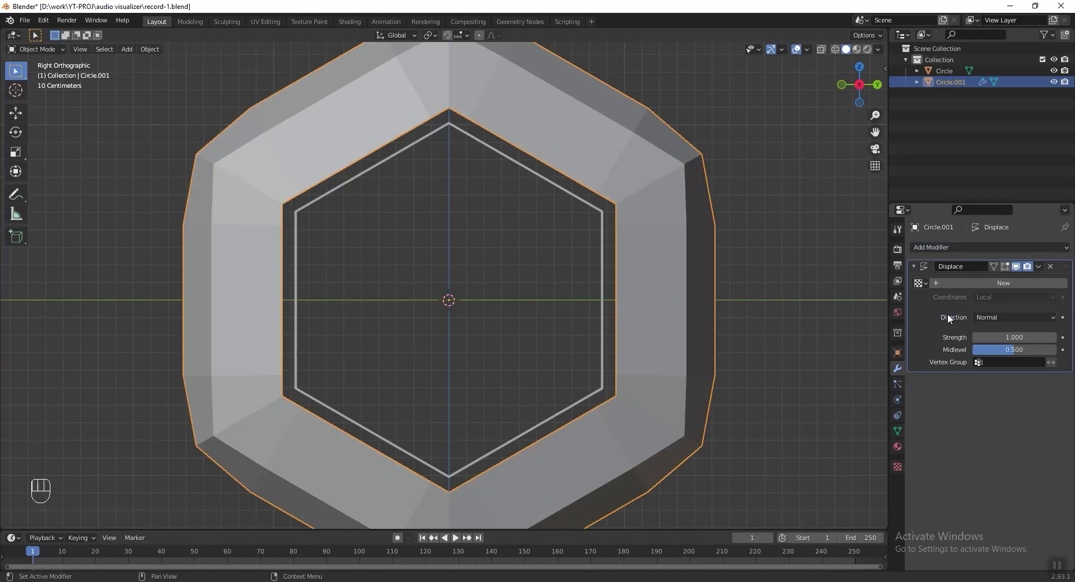
left_click(987, 337)
type("1.0")
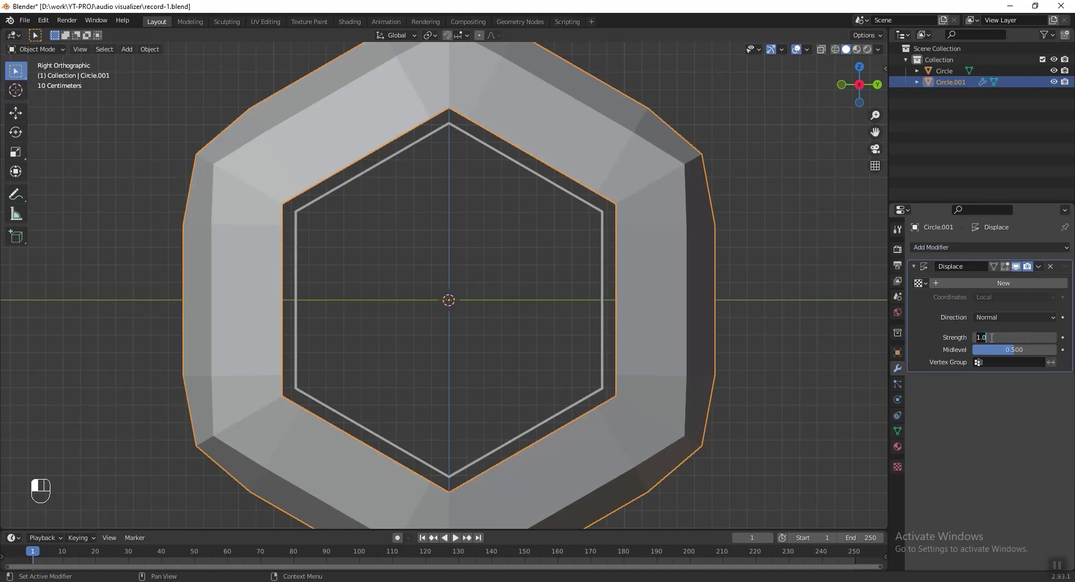
key("Return")
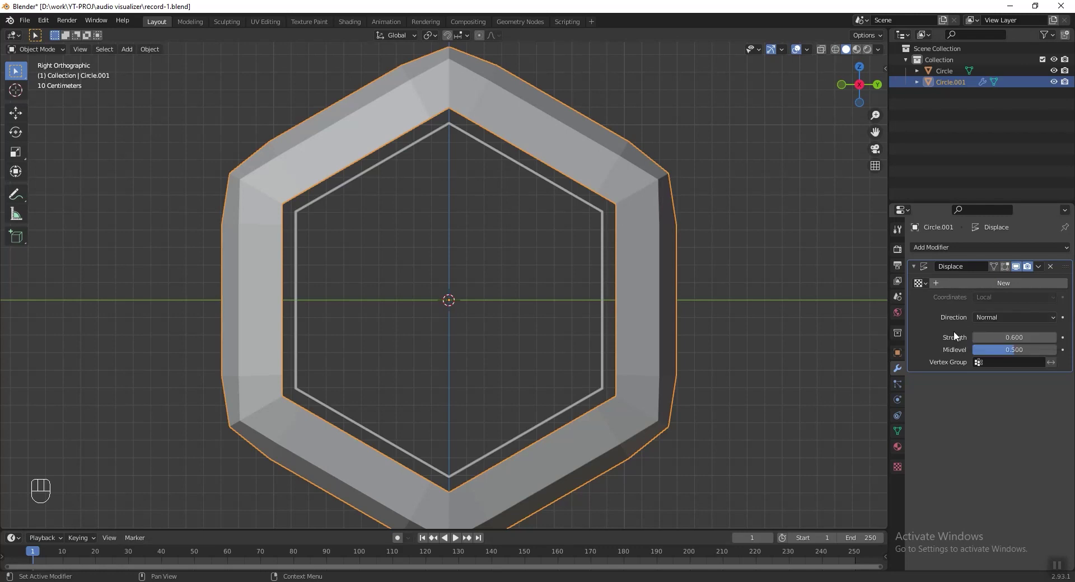
- Create a new texture for the Displace modifier, name it "Audio animation" and save the file
left_click(1004, 284)
double_click(984, 284)
type("A")
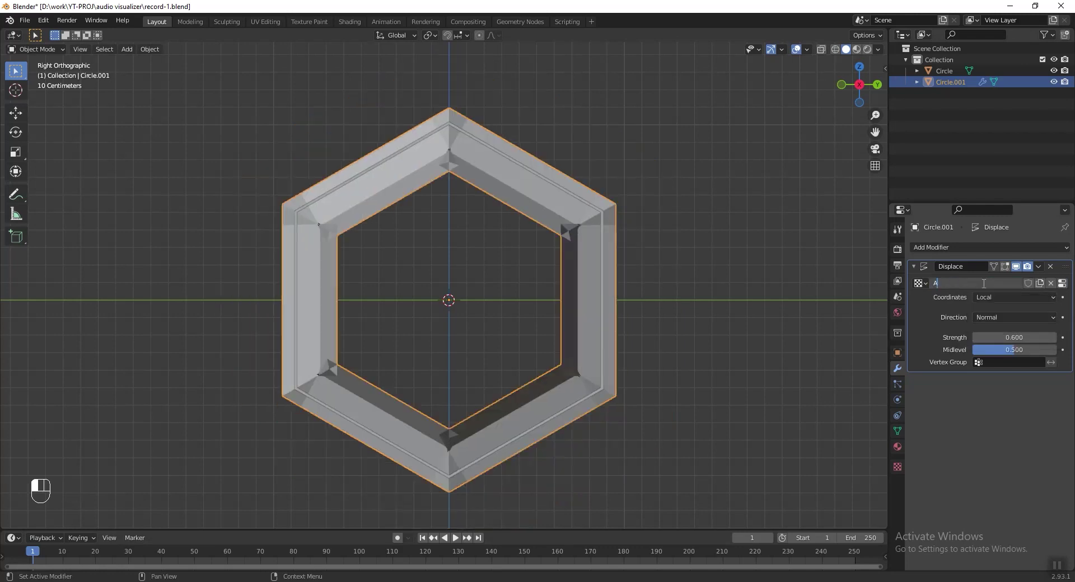
type("udio animation")
key("Return")
key("ctrl+s")
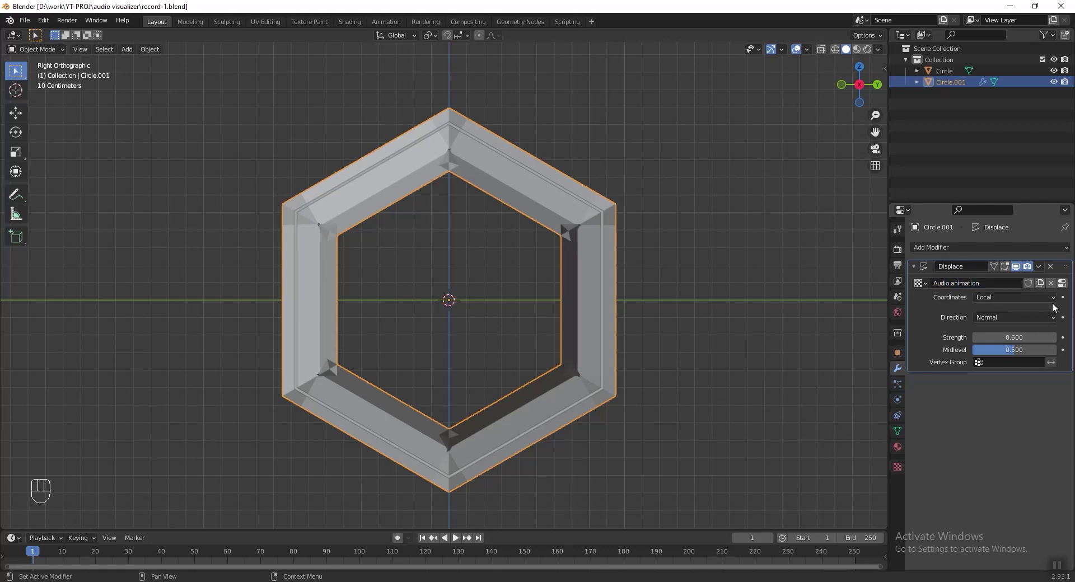
- Set the Audio animation texture's type to Clouds and keyframe its Size at frame 1
left_click(1064, 285)
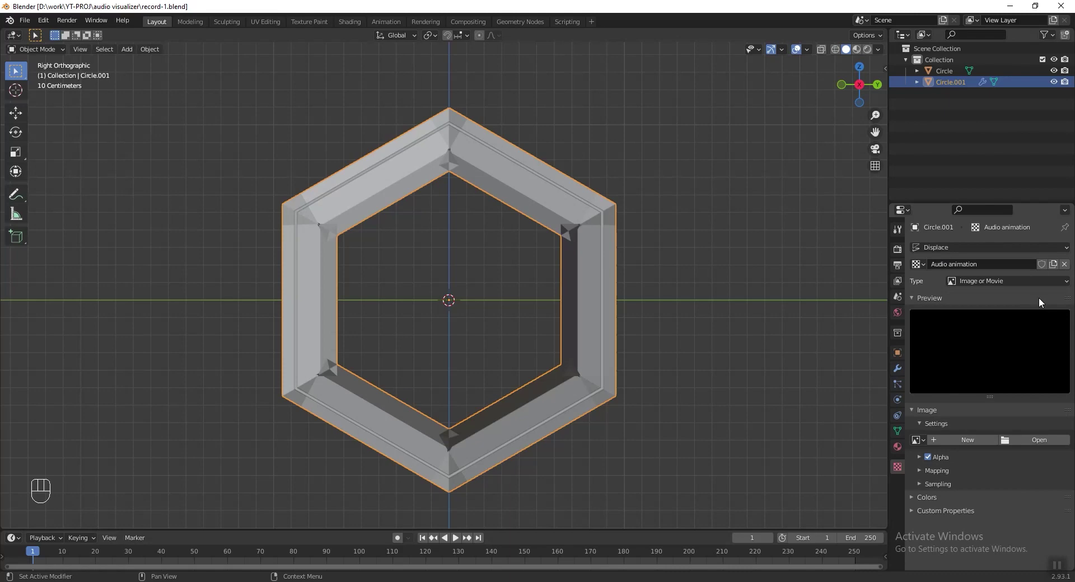
left_click(1050, 280)
left_click(1033, 317)
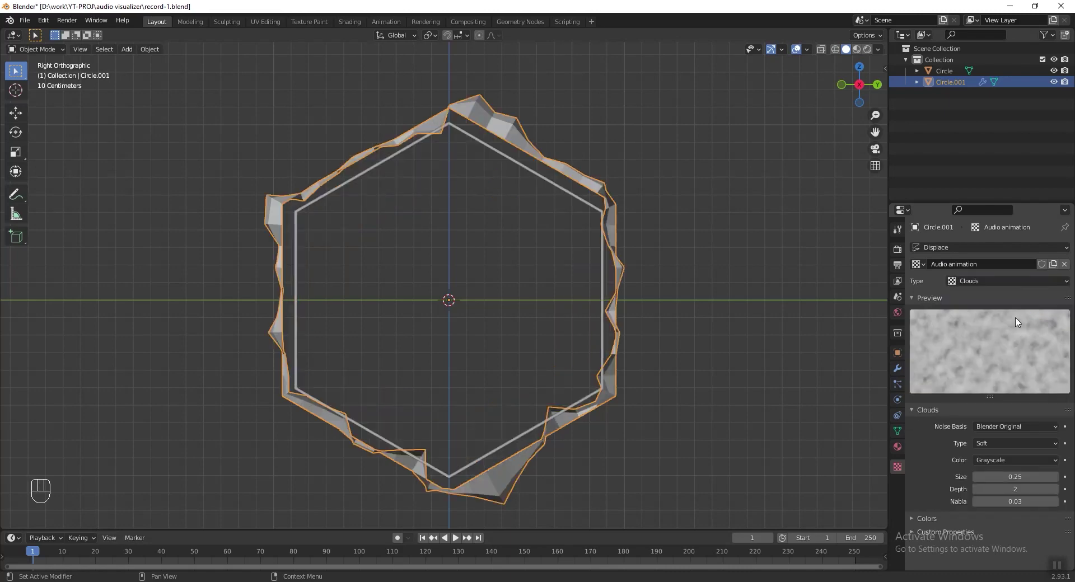
key("i")
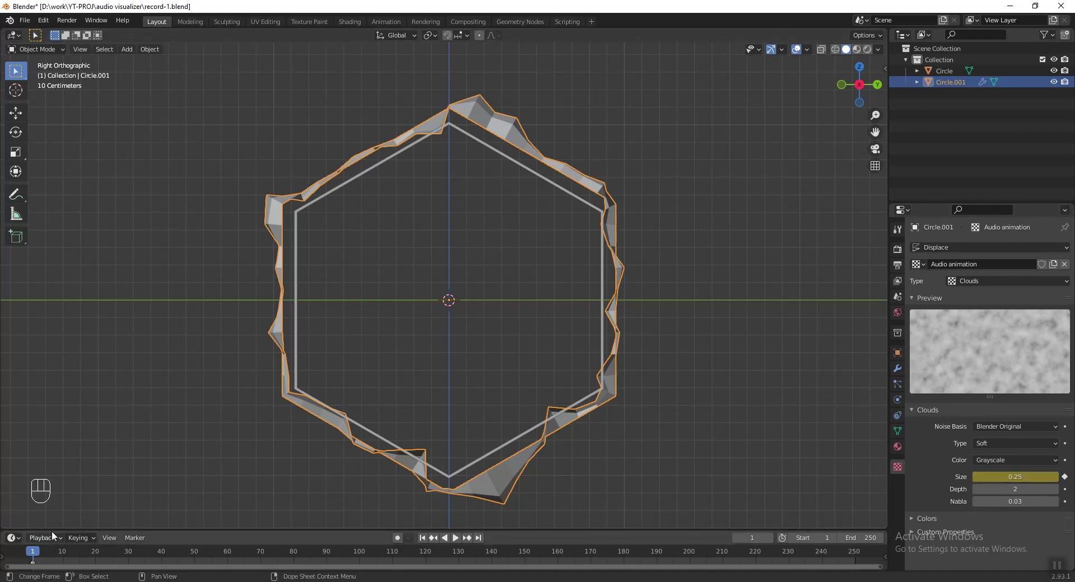
- In an enlarged Graph Editor, bake the deja-vu instrumental WAV file to the F-curve of the Audio animation texture's size
left_click(12, 538)
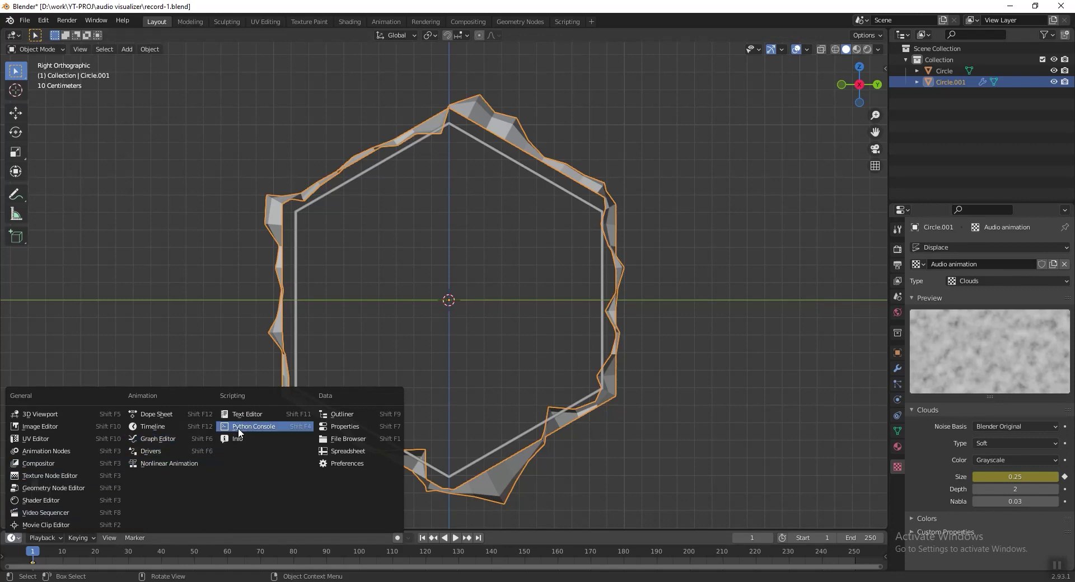
left_click(170, 440)
left_click_drag(82, 531, 83, 388)
left_click(141, 400)
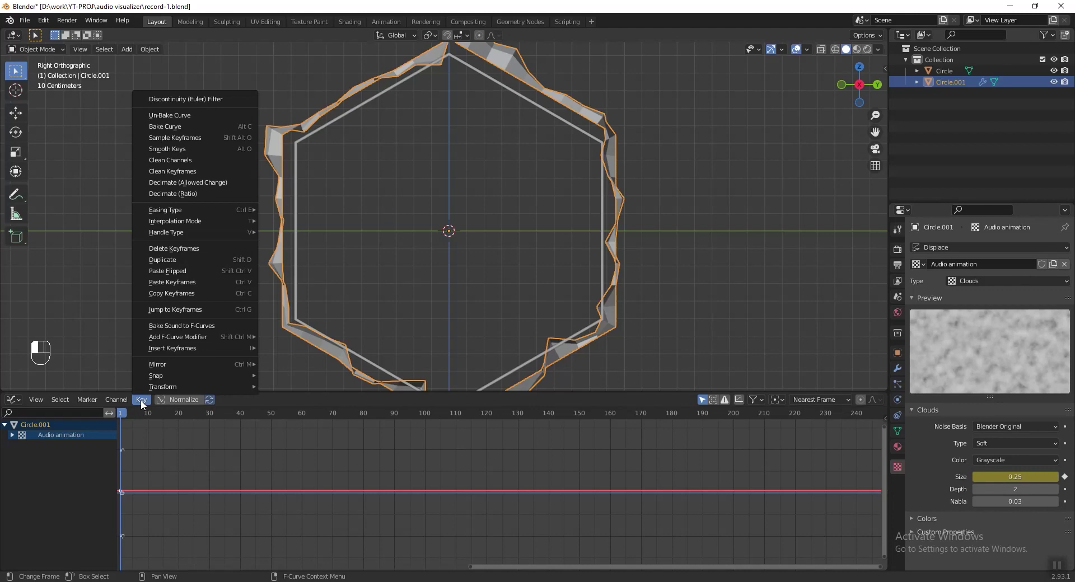
left_click(207, 327)
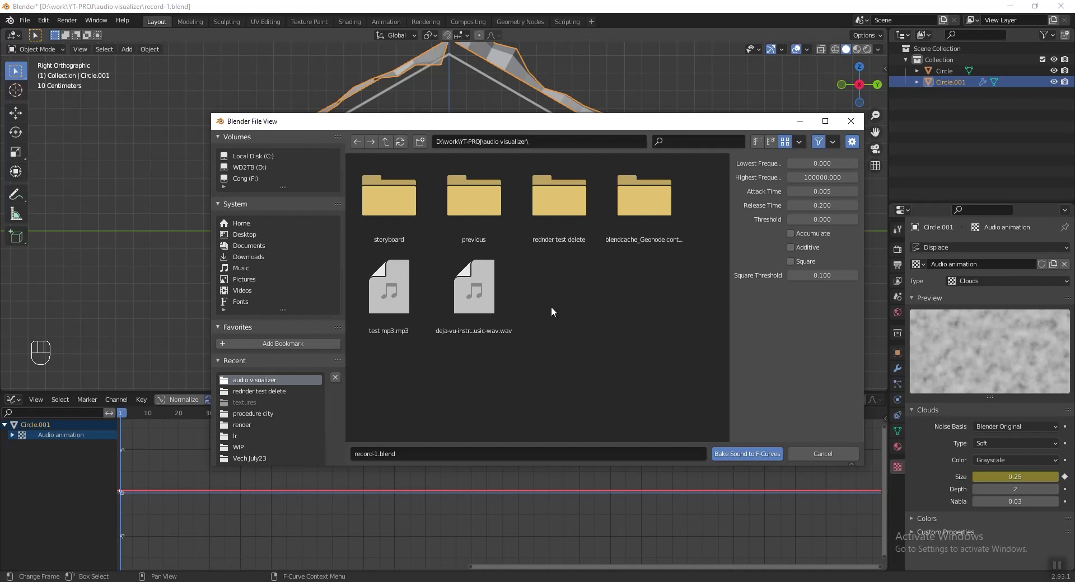
double_click(486, 291)
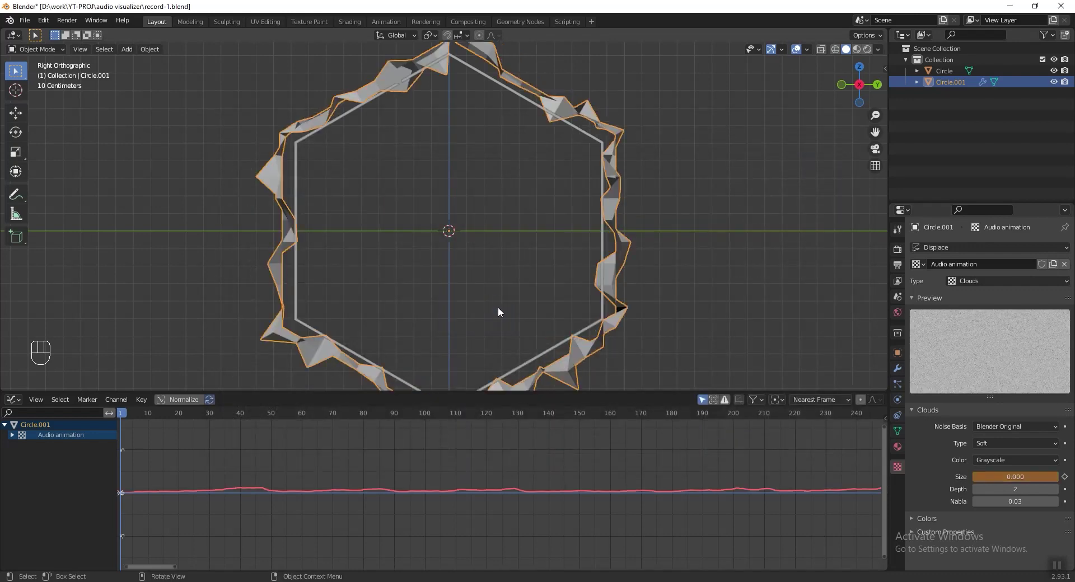
- Play the animation to check how the outer hexagon reacts to the baked sound, and return to the start
key("space")
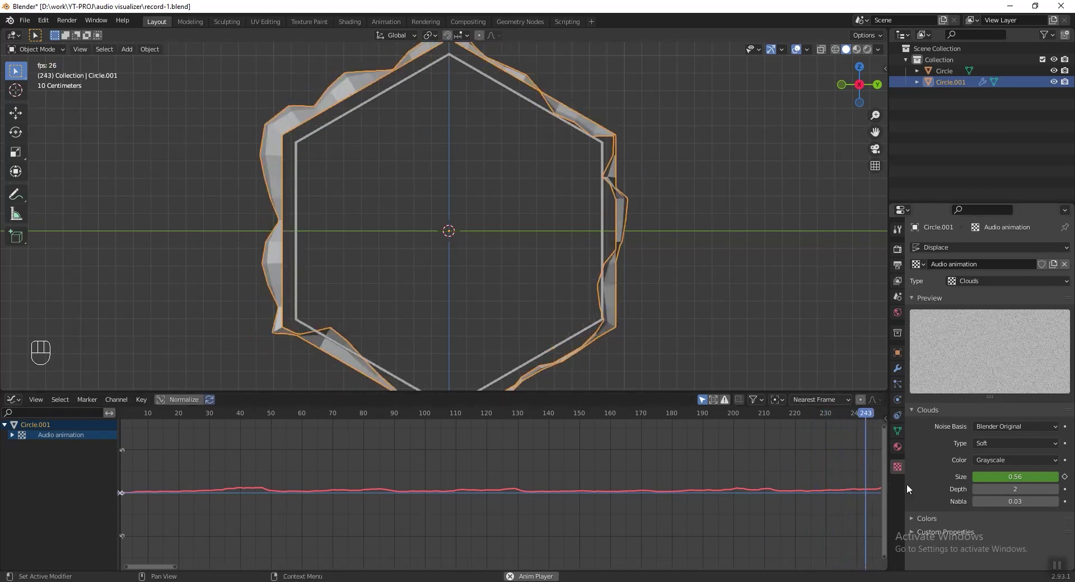
key("space")
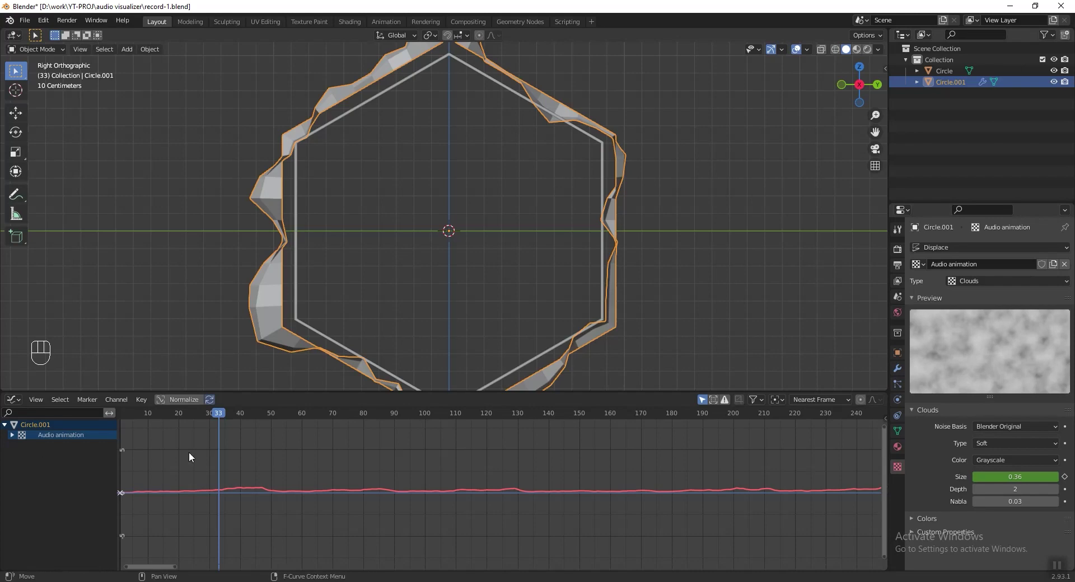
key("shift+Left")
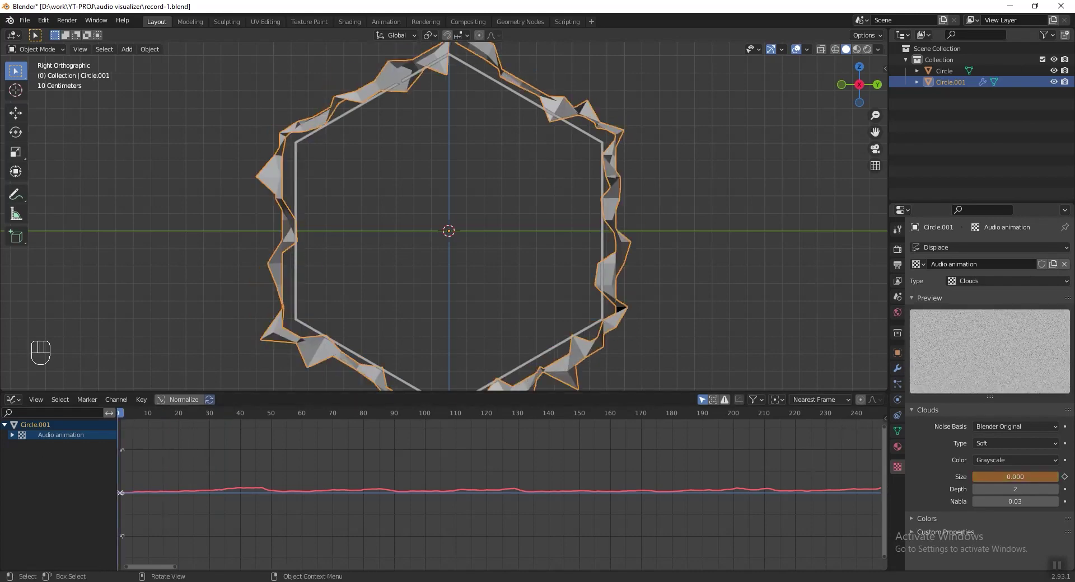
- Switch the lower area to the Video Sequencer and add the deja-vu instrumental WAV file as a sound strip
left_click(13, 399)
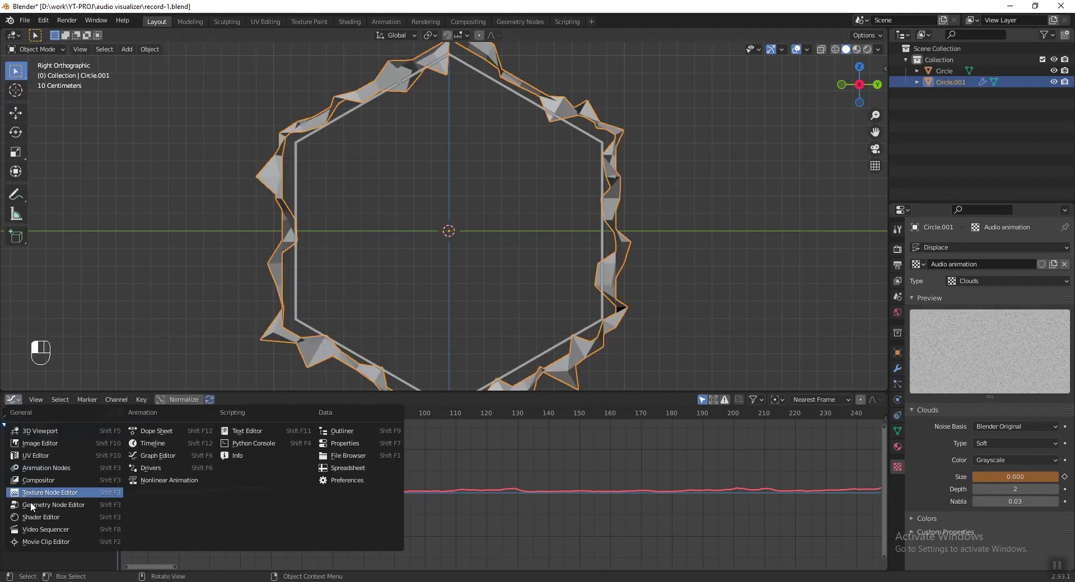
left_click(52, 528)
left_click(189, 400)
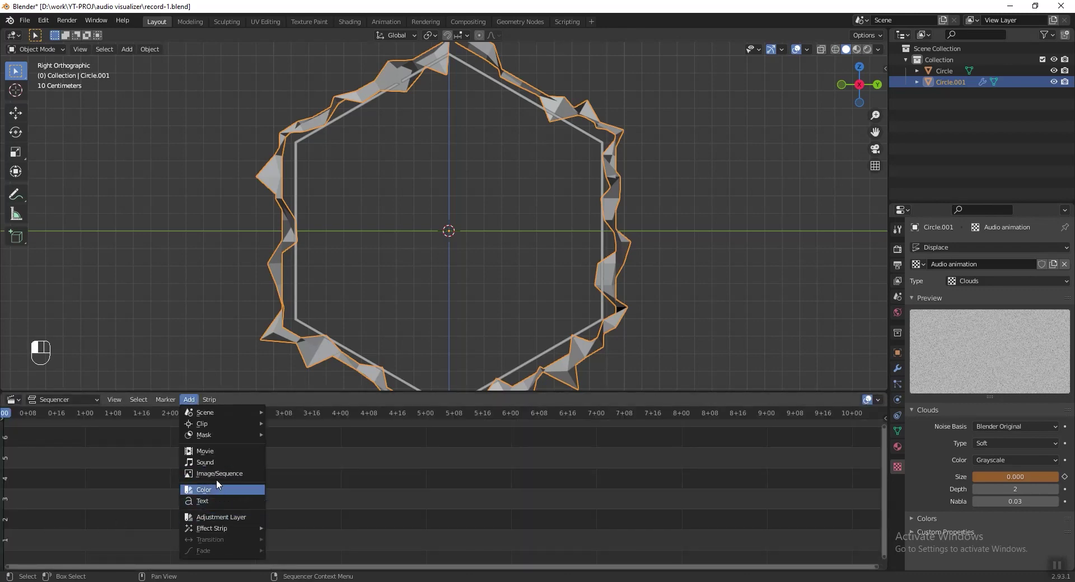
left_click(223, 459)
double_click(457, 311)
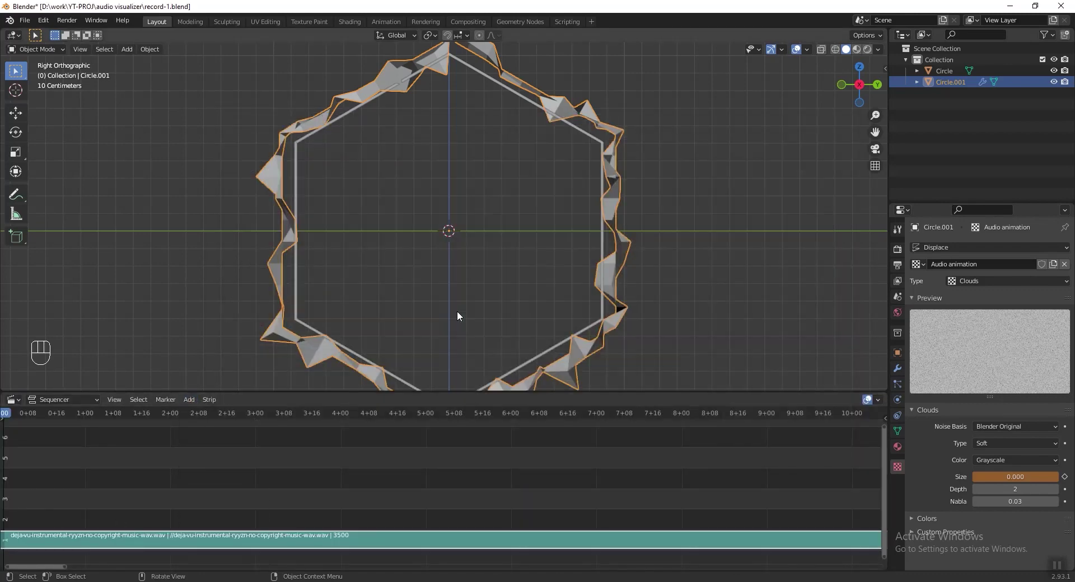
- Return to the Graph Editor, play the animation with its sound, and save the file
left_click(15, 400)
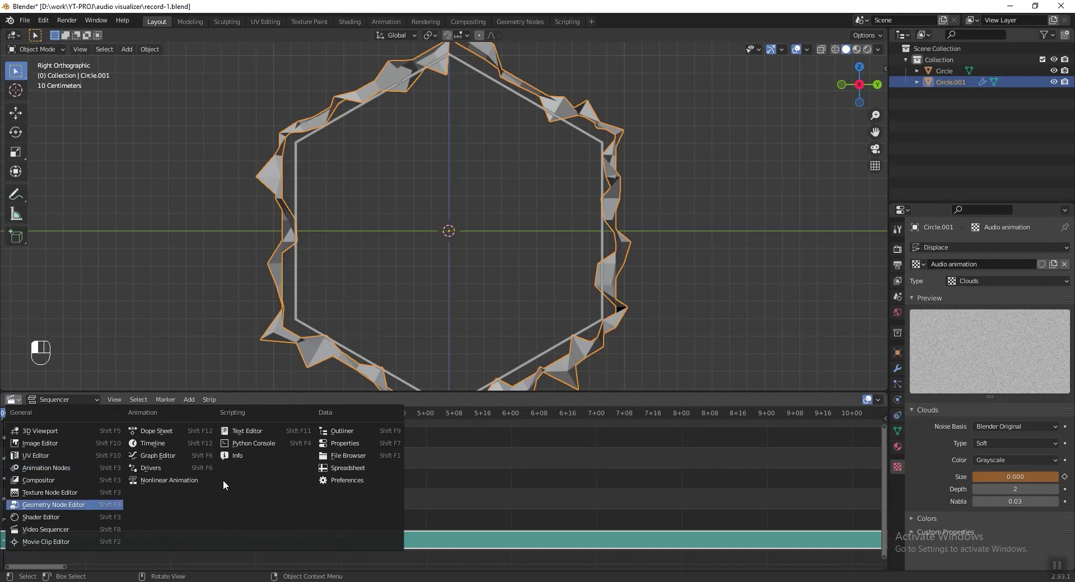
left_click(180, 456)
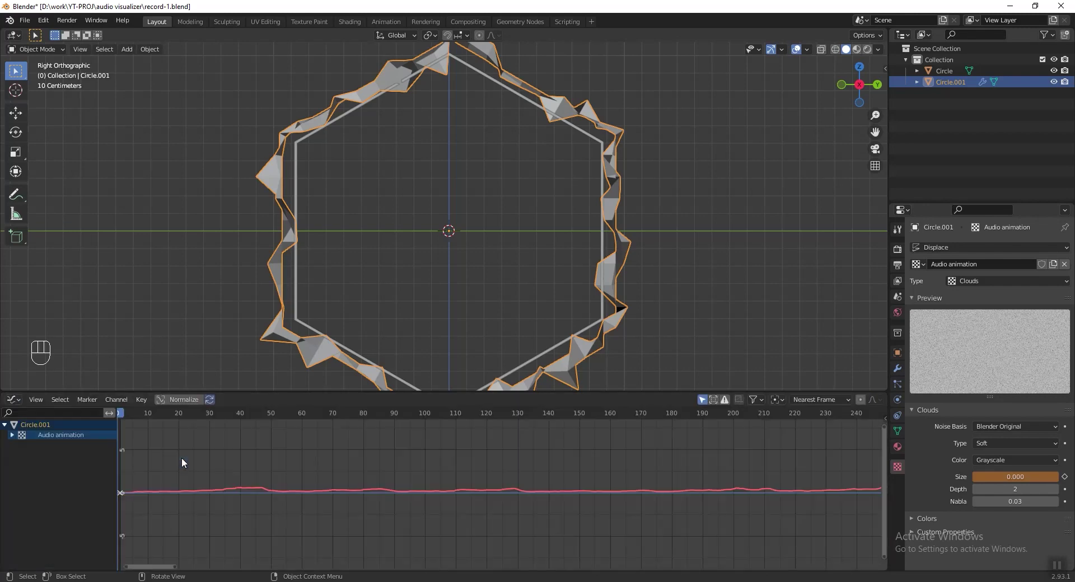
key("space")
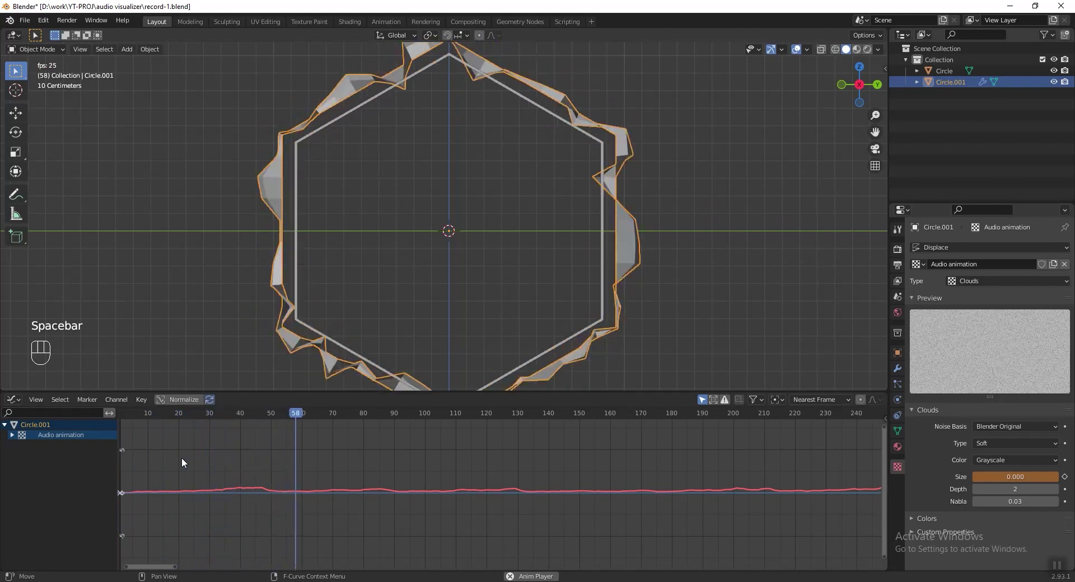
key("space")
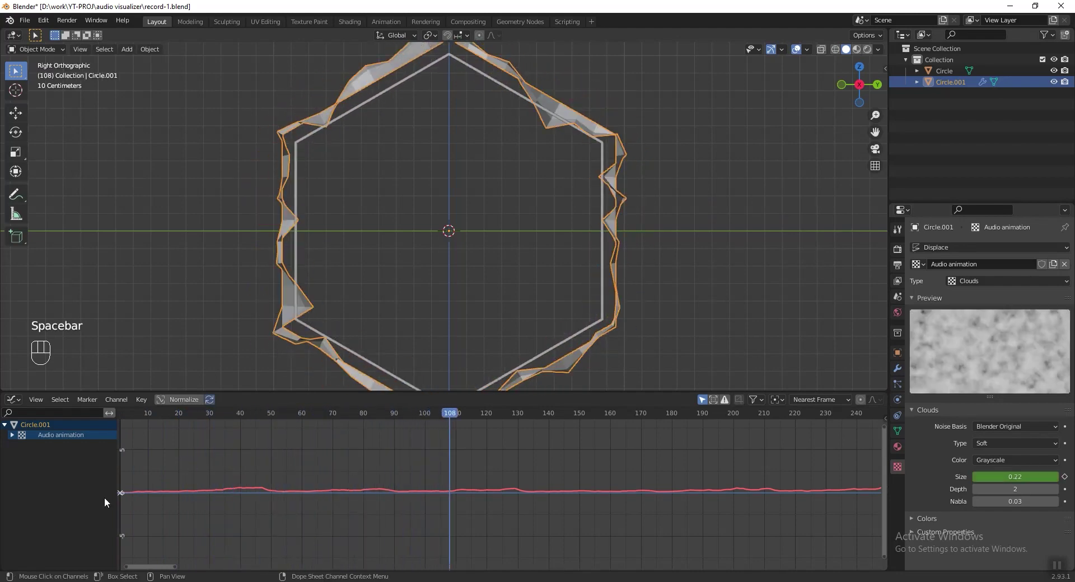
key("ctrl+s")
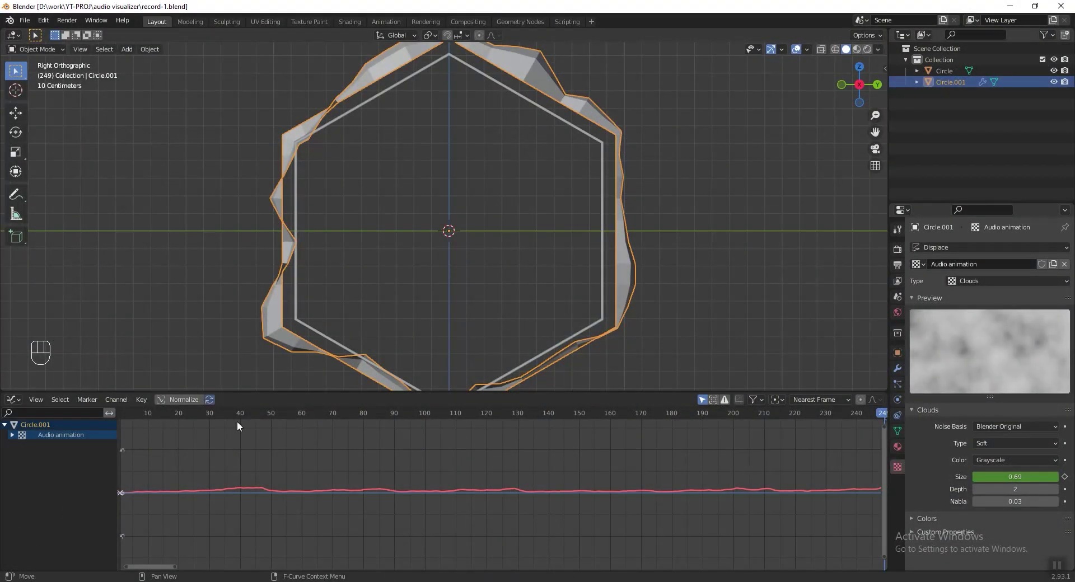
left_click_drag(237, 421, 119, 418)
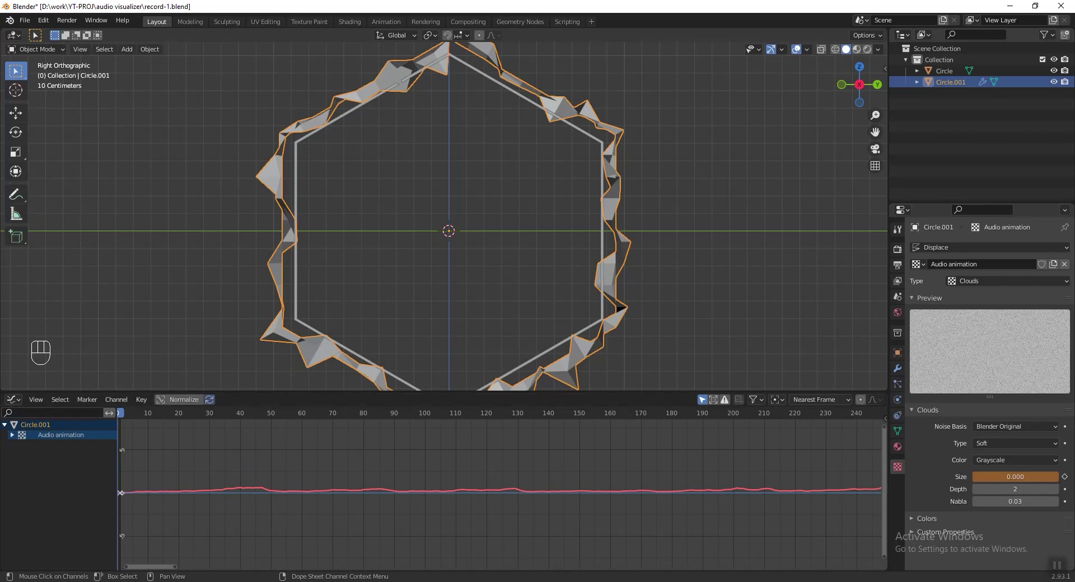
- Create a geometry node group for the outer hexagon in the Geometry Node Editor and add a UV sphere with a 0.03 m radius
left_click(12, 399)
left_click(103, 500)
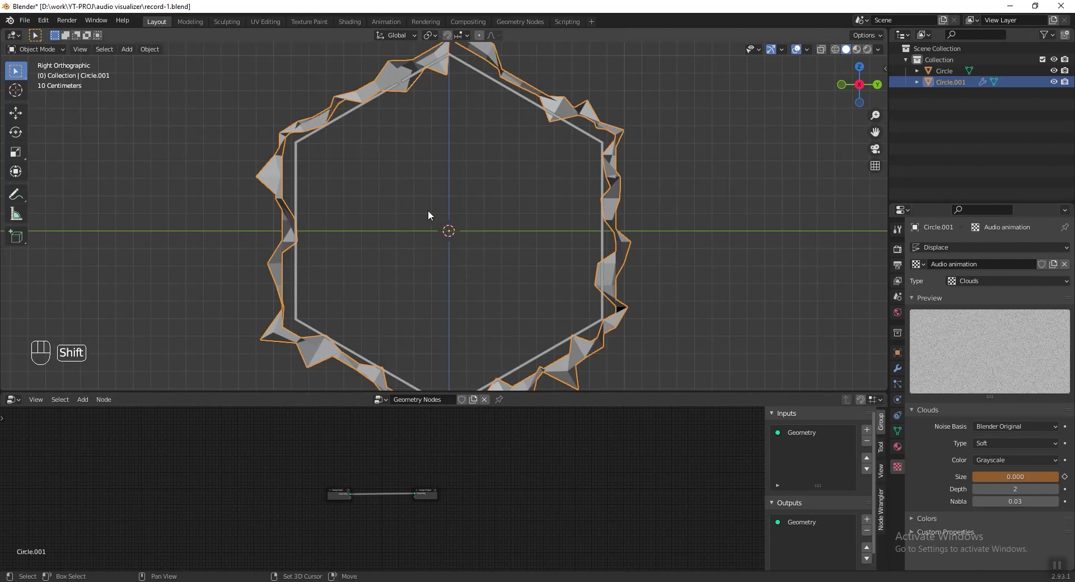
key("shift+a")
mouse_move(455, 210)
left_click(506, 240)
left_click(135, 284)
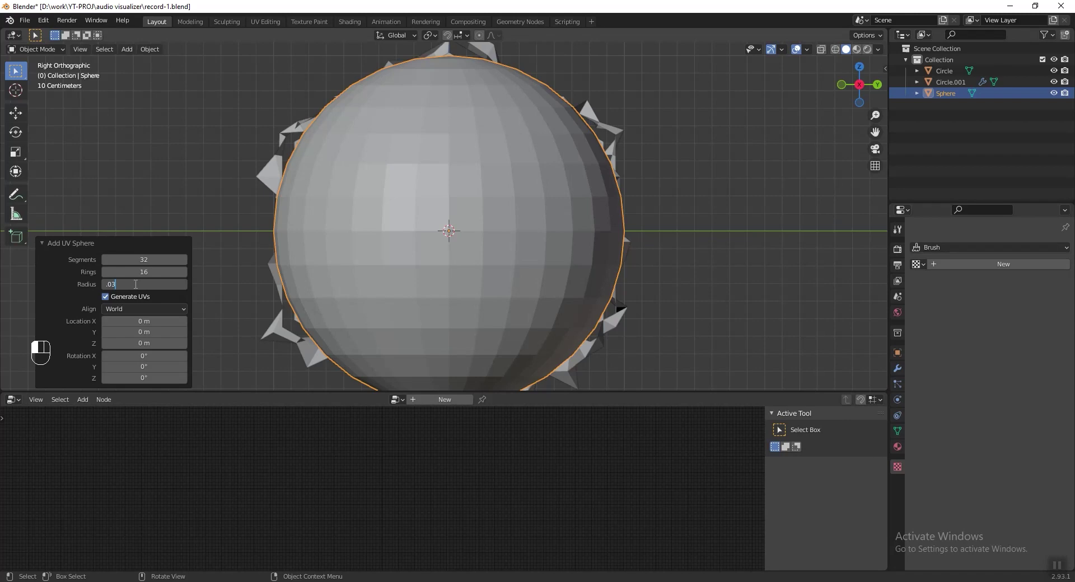
key("Return")
- Select the outer hexagon again, enlarge the Geometry Node Editor showing its node group, and save the file
left_click(547, 101)
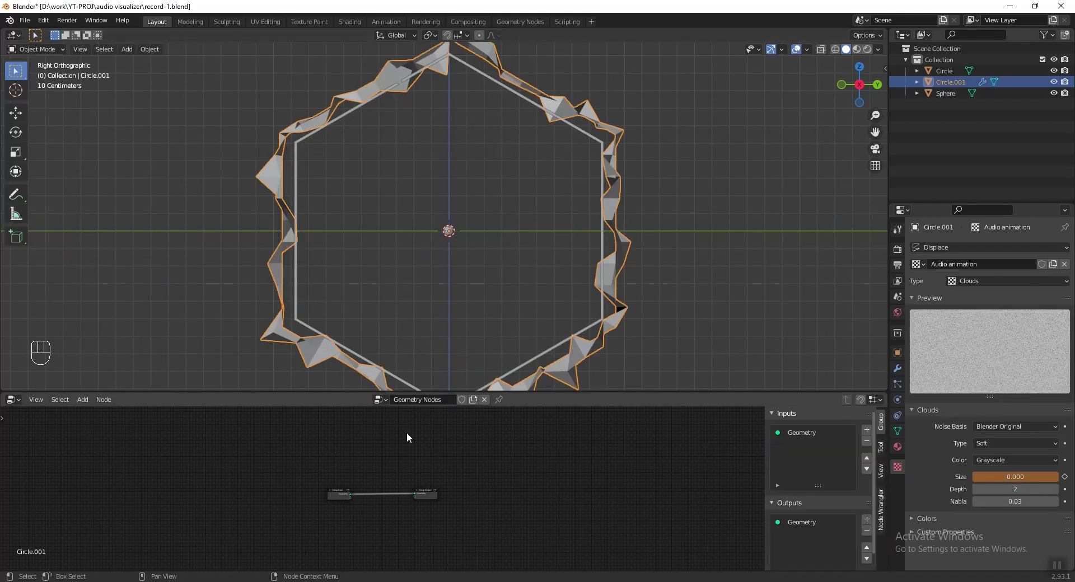
scroll(414, 468, "up", 3)
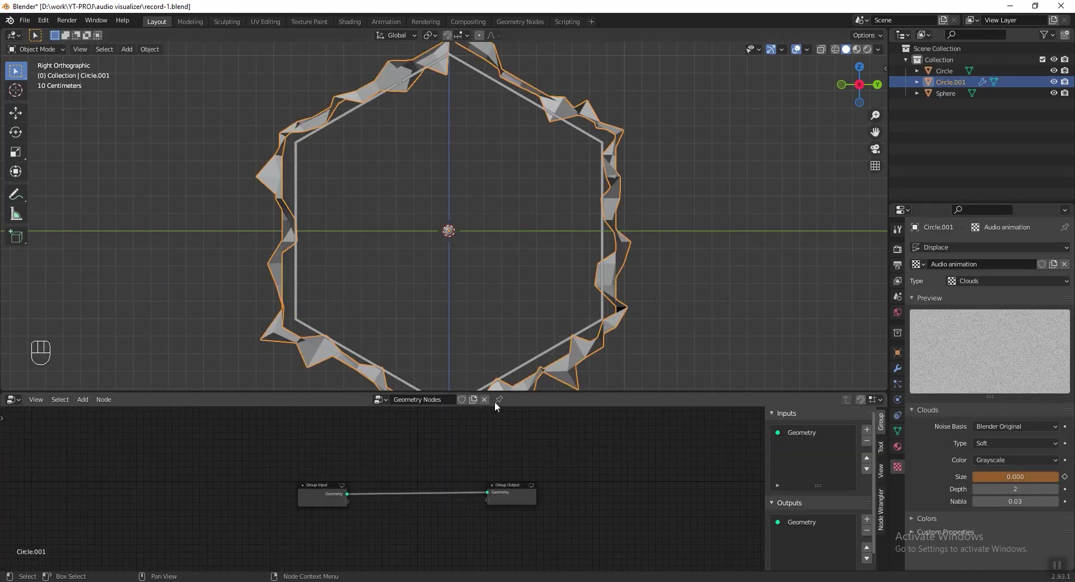
left_click_drag(514, 399, 515, 310)
scroll(483, 195, "down", 4)
scroll(482, 196, "up", 2)
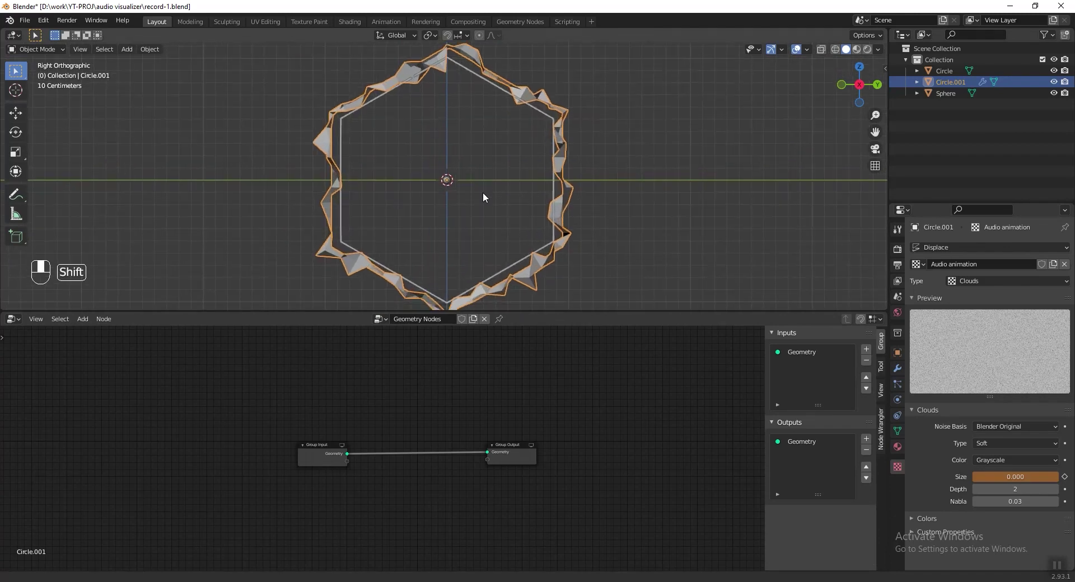
scroll(479, 454, "up", 3)
middle_click_drag(482, 463, 452, 472)
key("ctrl+s")
- Insert a Point Instance node between Group Input and Group Output and pick the small sphere as its object
key("shift+a")
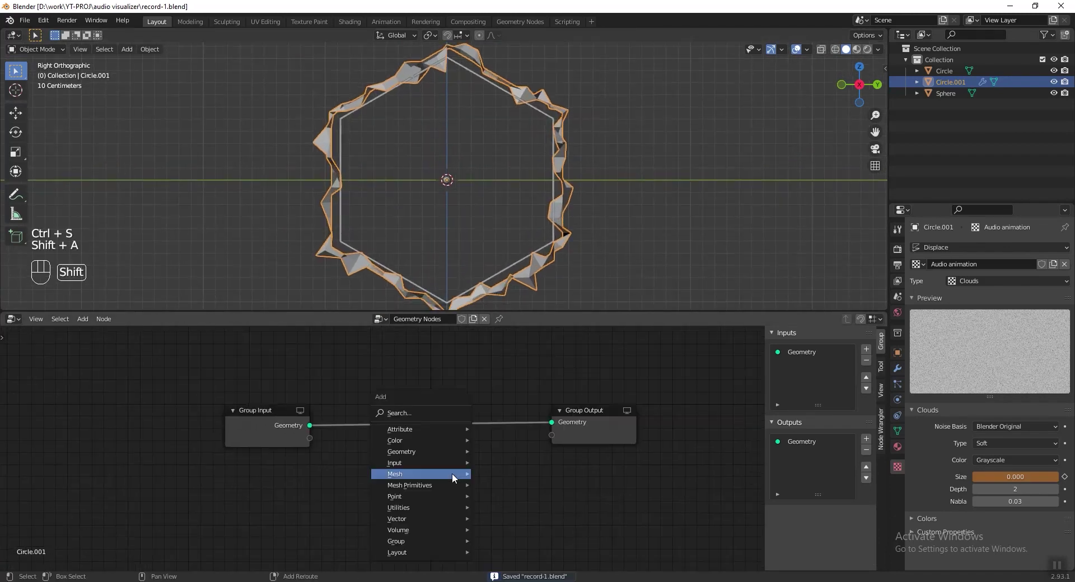
mouse_move(436, 495)
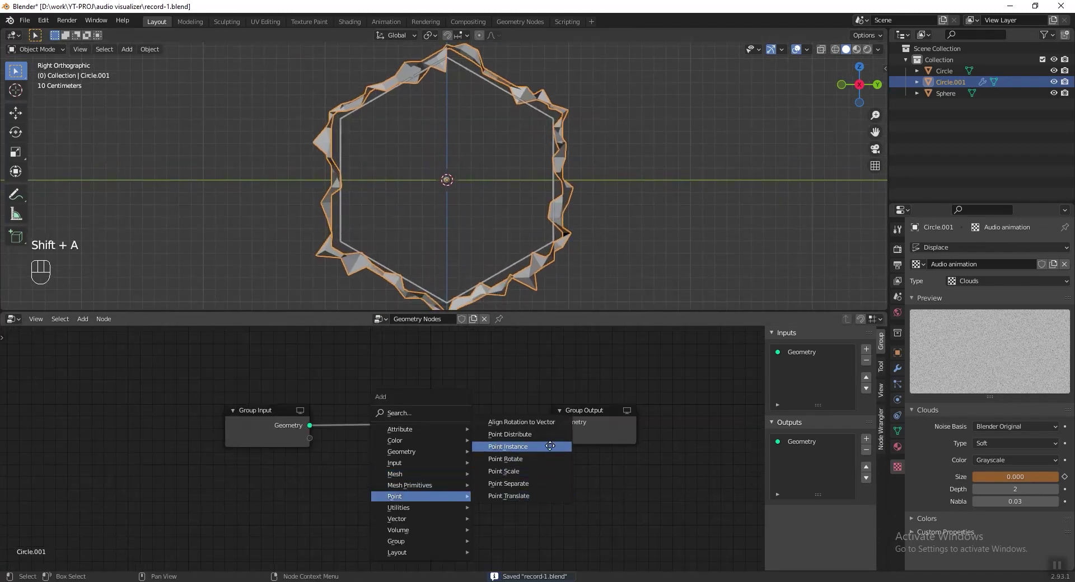
left_click(509, 447)
left_click(491, 460)
left_click(491, 460)
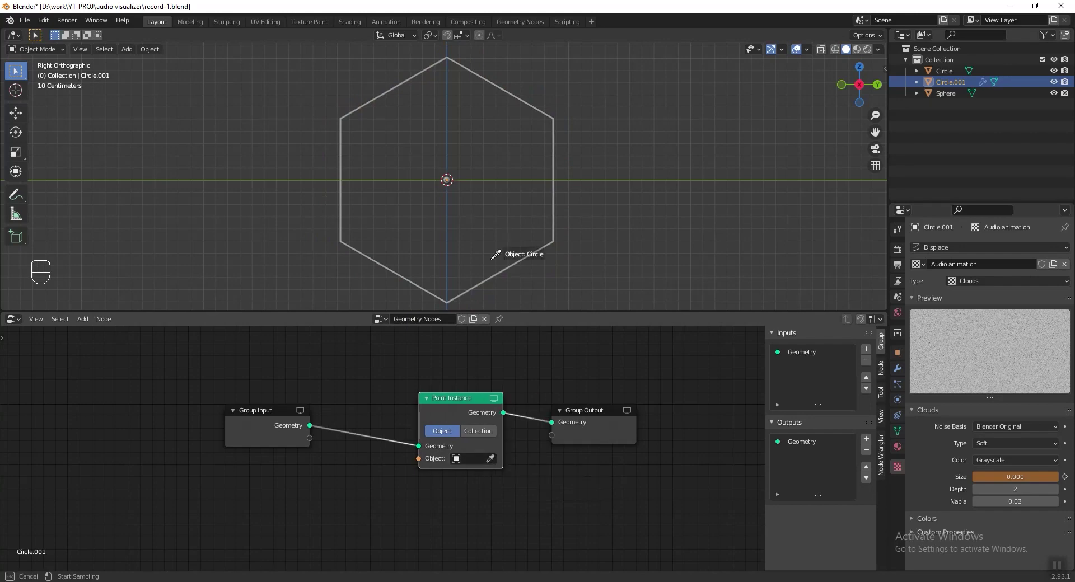
left_click(447, 180)
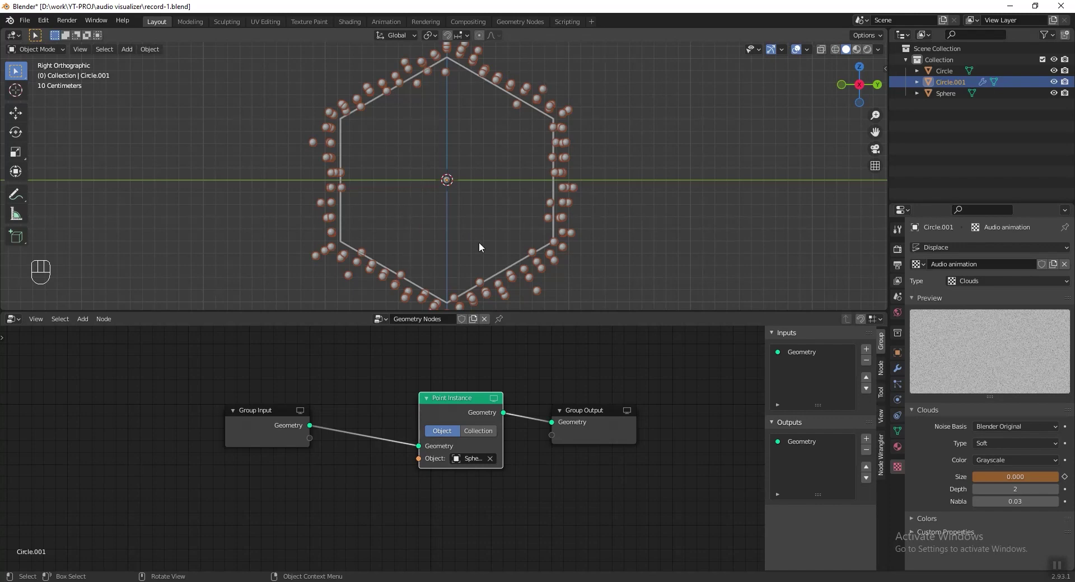
- Insert an Attribute Randomize node before Point Instance and set its attribute to "scale"
key("shift+a")
mouse_move(346, 502)
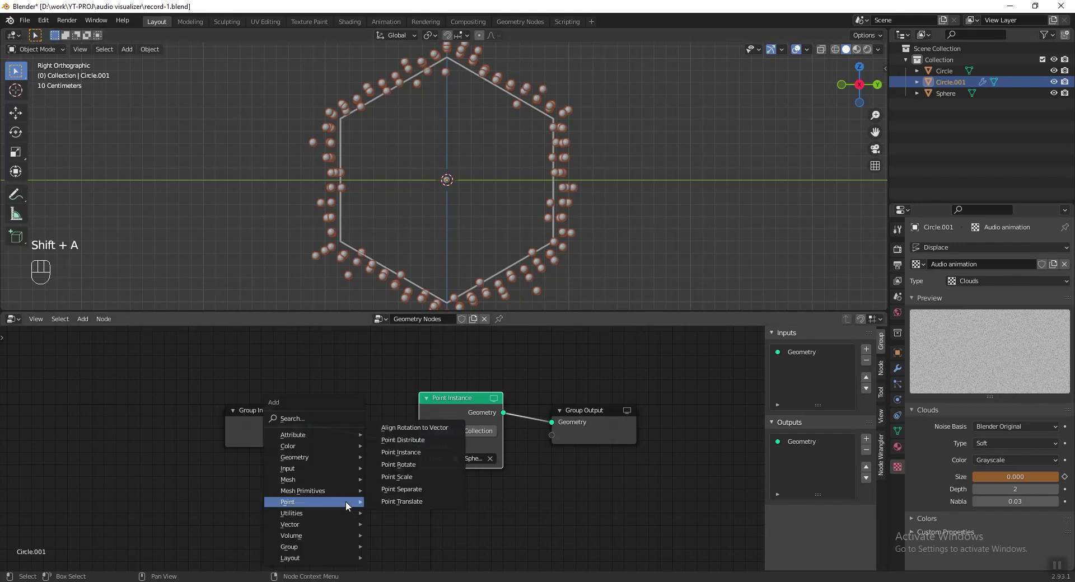
mouse_move(341, 435)
left_click(431, 385)
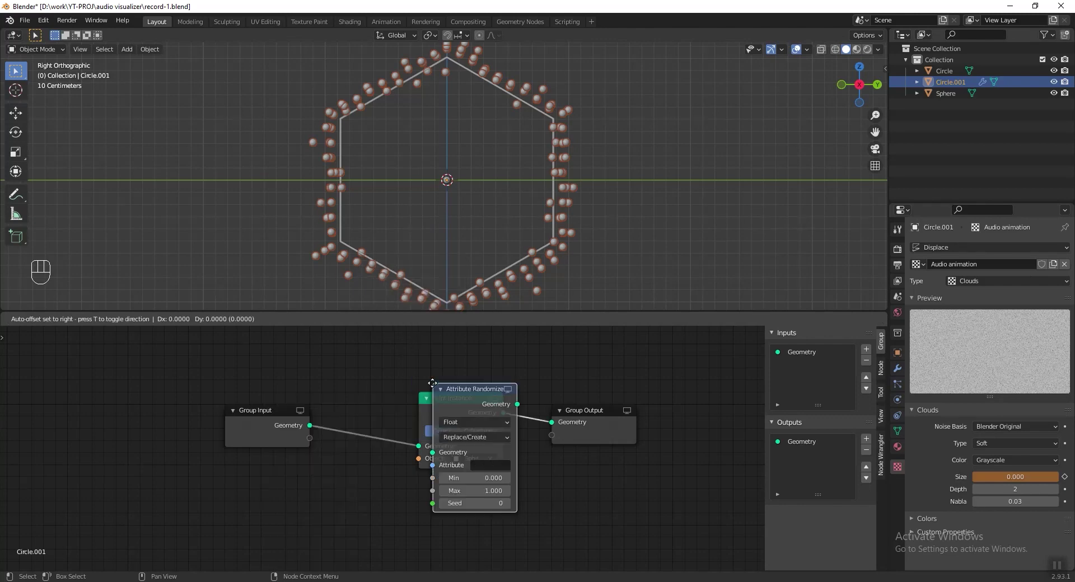
left_click(357, 393)
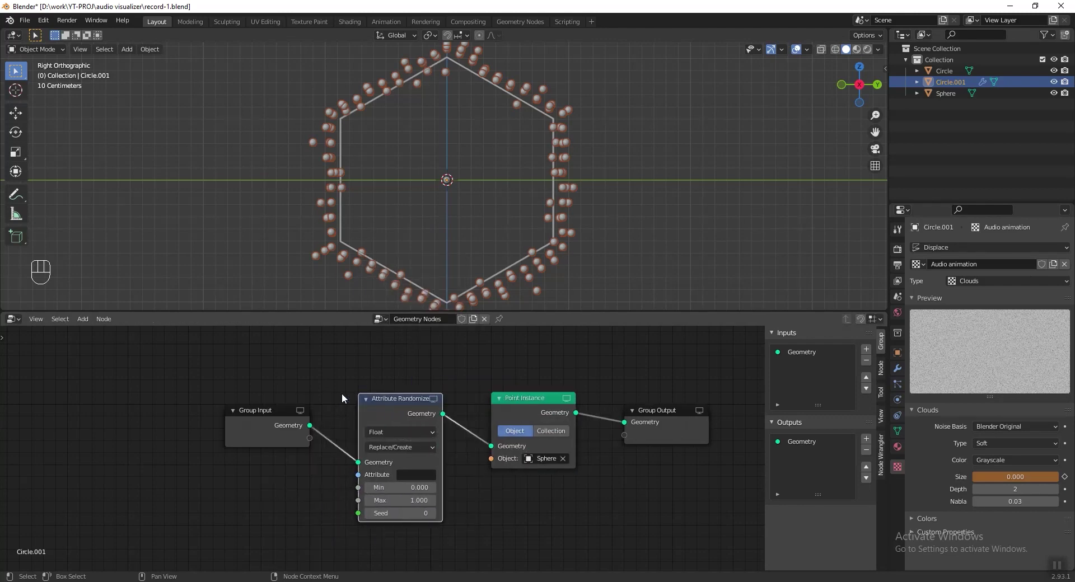
left_click(413, 474)
type("scale")
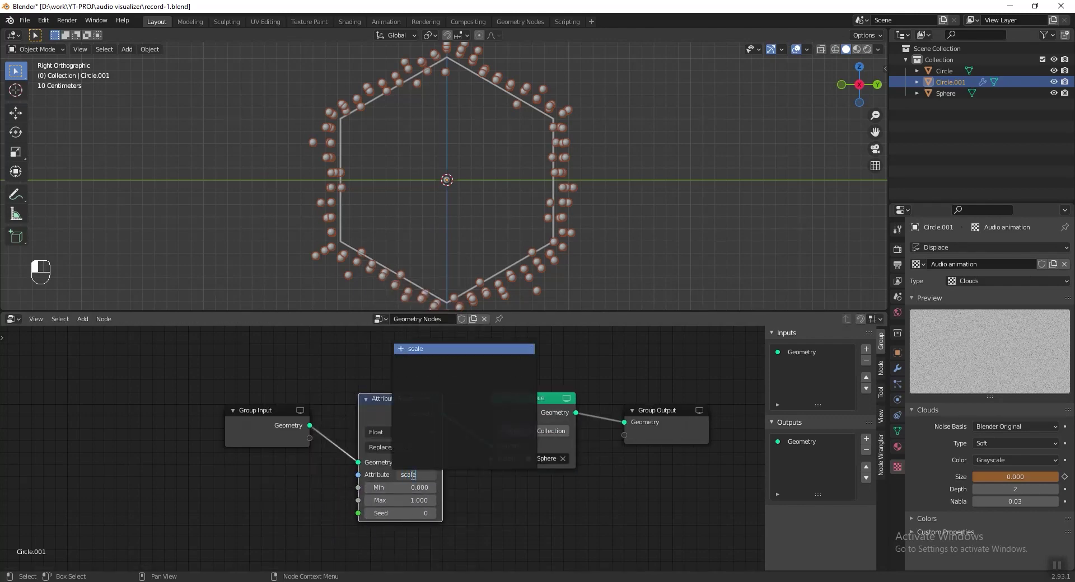
key("Return")
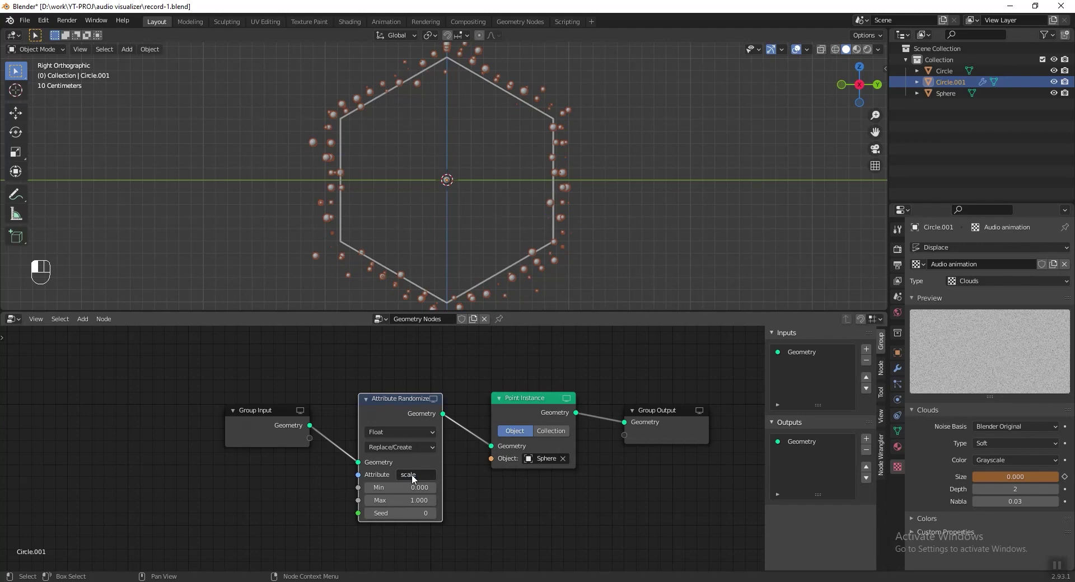
- Insert a Point Scale node between Attribute Randomize and Point Instance and set its type to Float
key("shift+a")
mouse_move(278, 509)
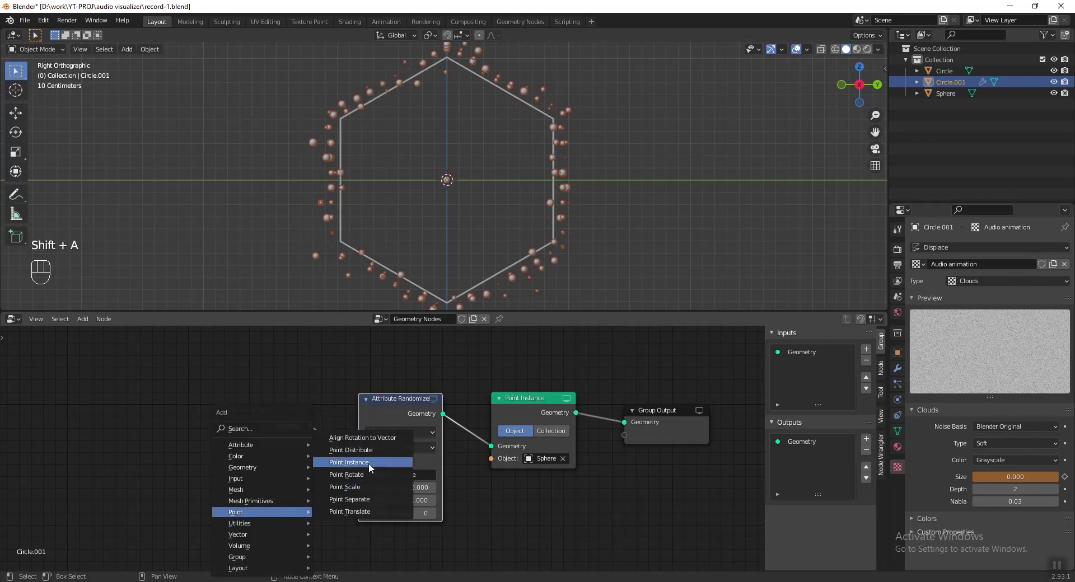
left_click(372, 487)
left_click(513, 408)
left_click(558, 427)
left_click(560, 451)
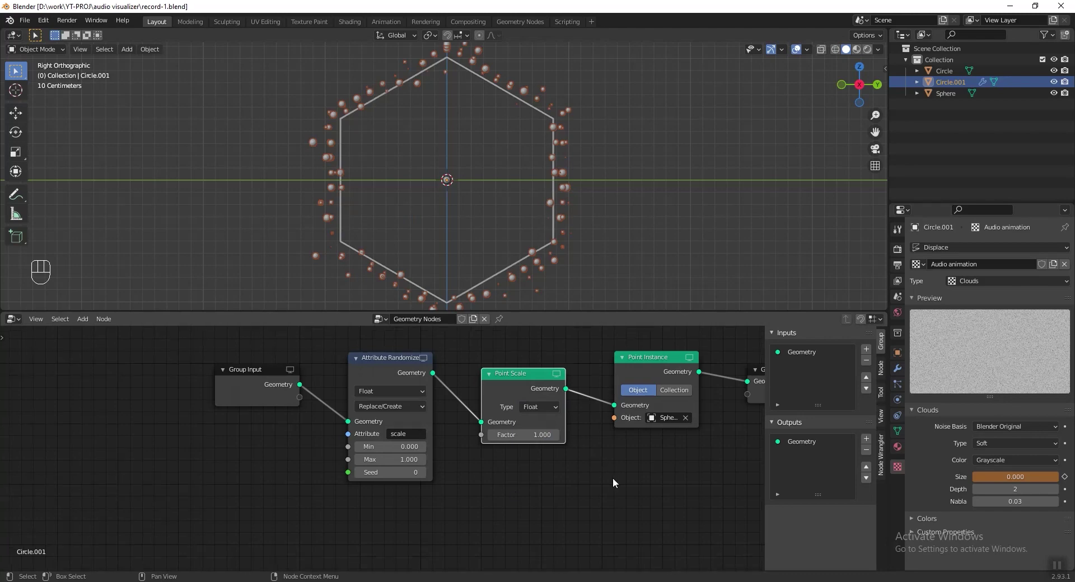
- Add a Value node below Attribute Randomize and connect it to the Point Scale node's Factor
key("shift+a")
mouse_move(471, 496)
mouse_move(469, 465)
left_click(532, 523)
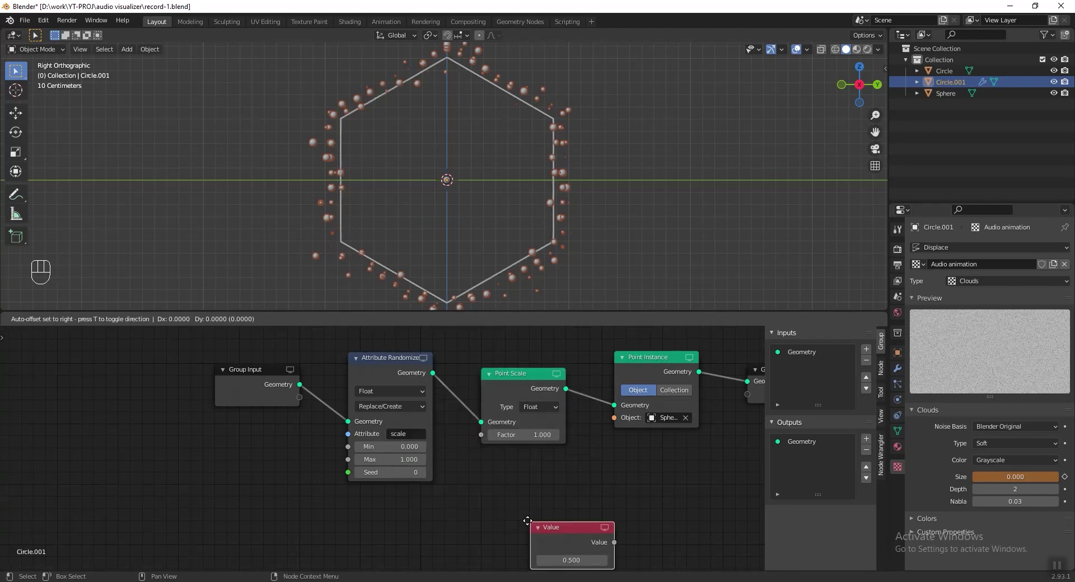
left_click(452, 496)
left_click_drag(442, 515, 478, 437)
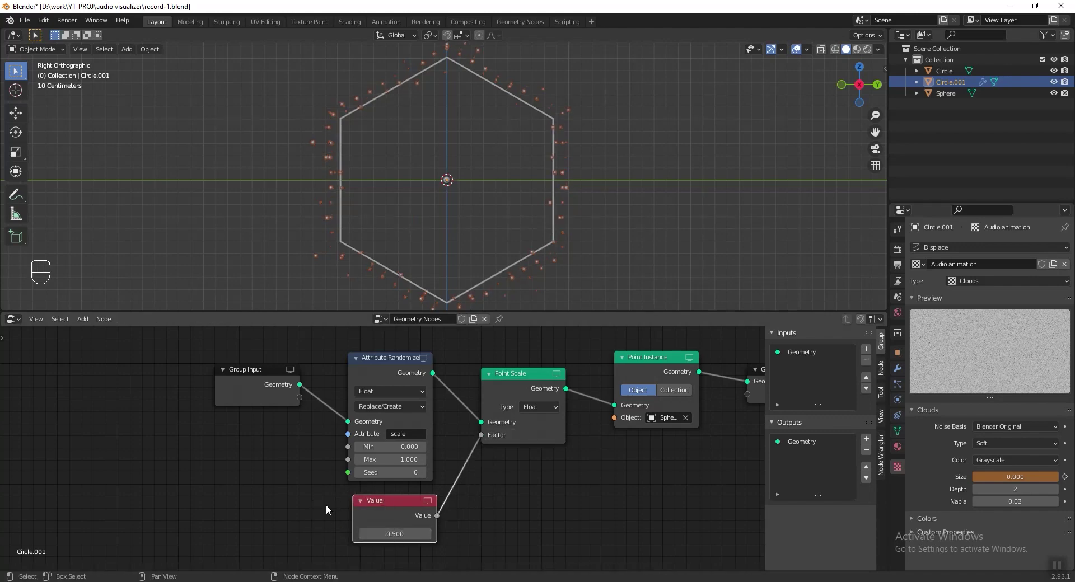
- Split the node editor area horizontally, turn the lower part into a Graph Editor, and enlarge the node editor
left_click_drag(3, 314, 18, 418)
left_click(19, 417)
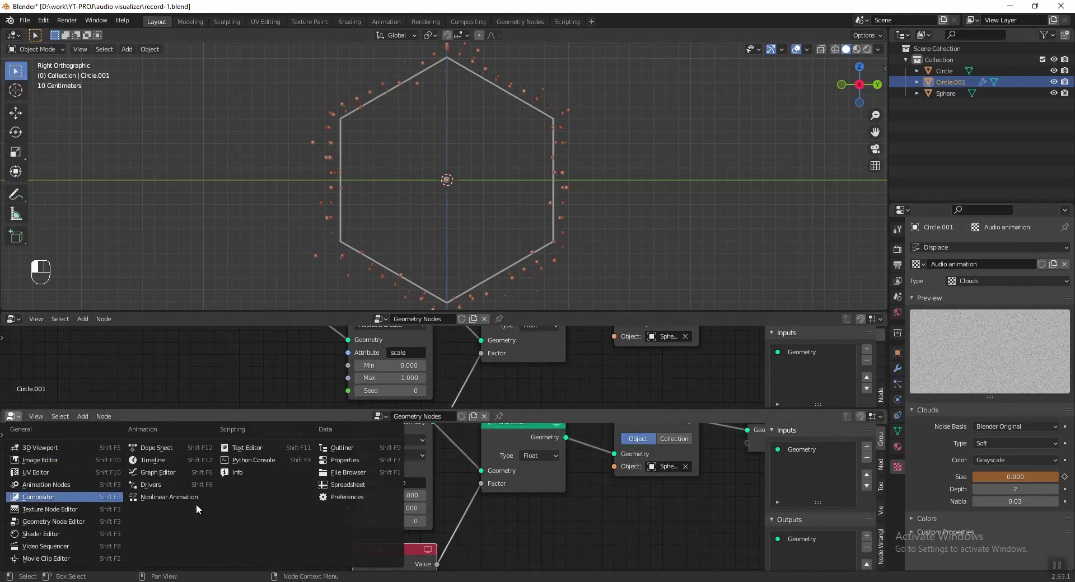
left_click(200, 472)
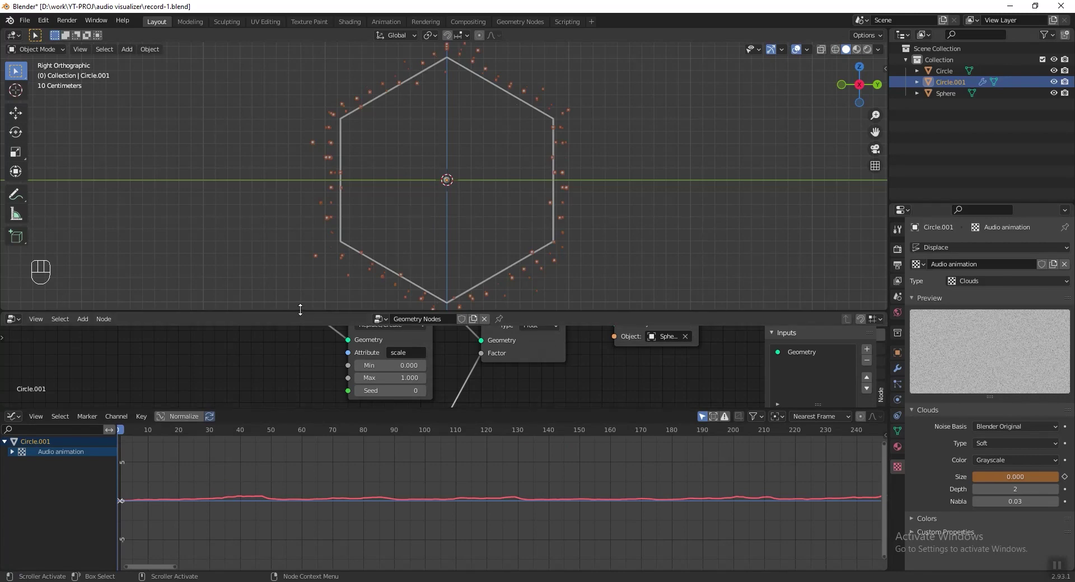
left_click_drag(300, 310, 300, 247)
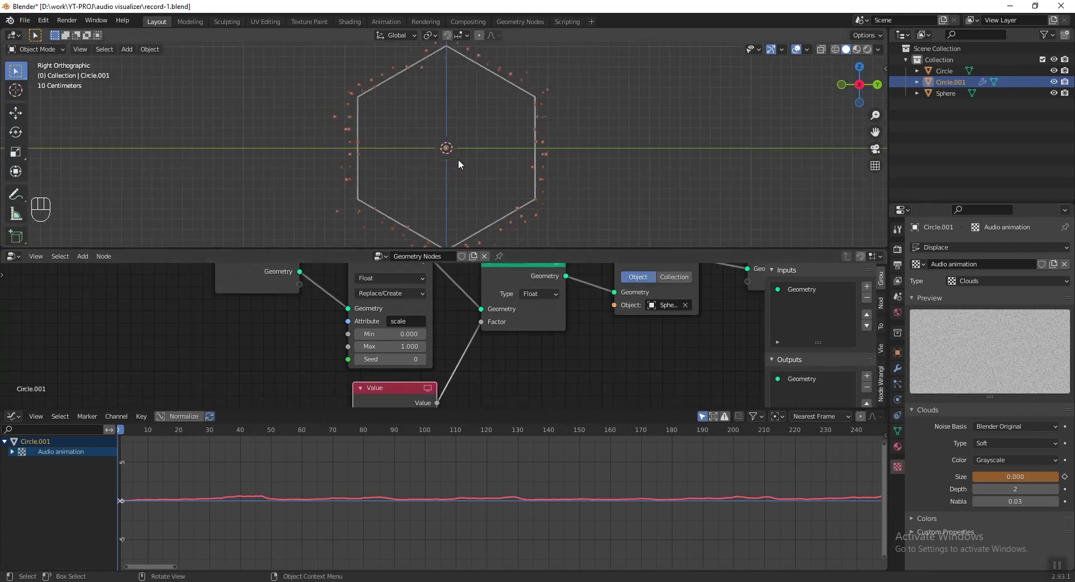
- Return to frame 1 and insert a keyframe on the Value node's 0.500 value
left_click_drag(381, 428, 157, 442)
key("shift+Left")
scroll(532, 379, "down", 2)
middle_click_drag(533, 379, 524, 343)
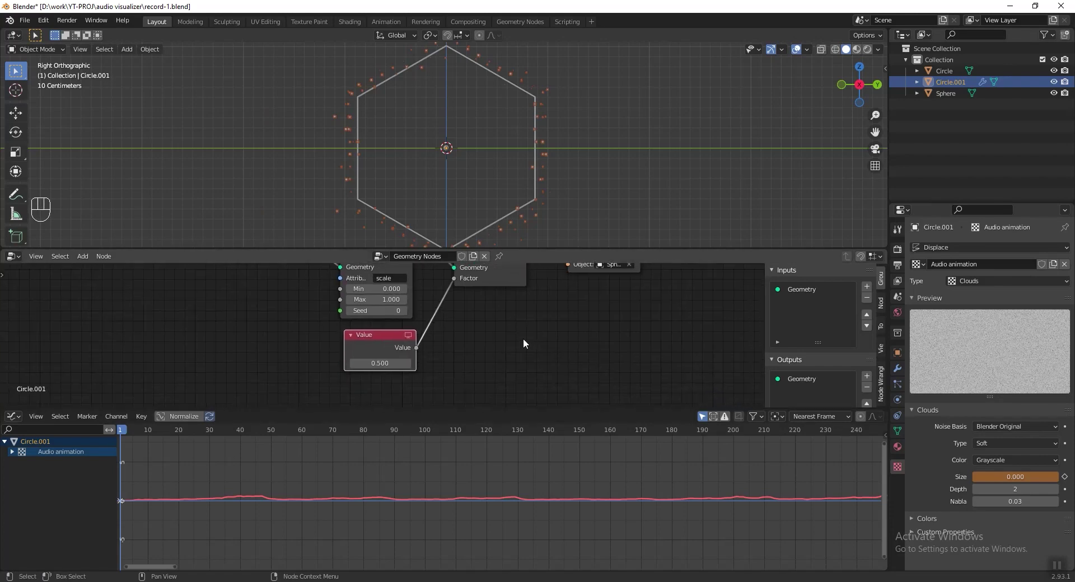
key("i")
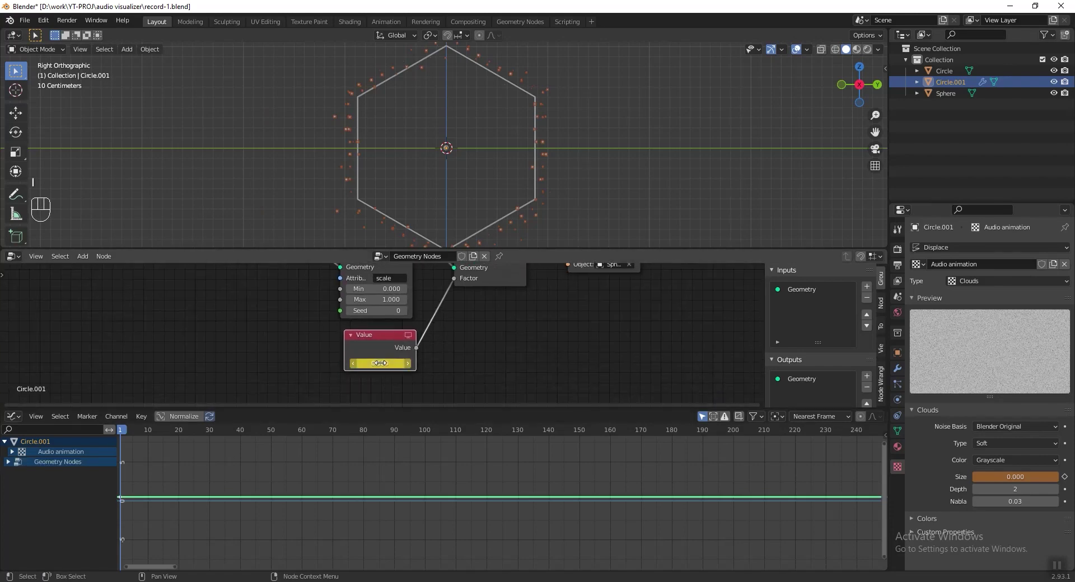
- Bake the sound file to the Value node's F-curve and play the animation to check the spheres' scaling
left_click(142, 417)
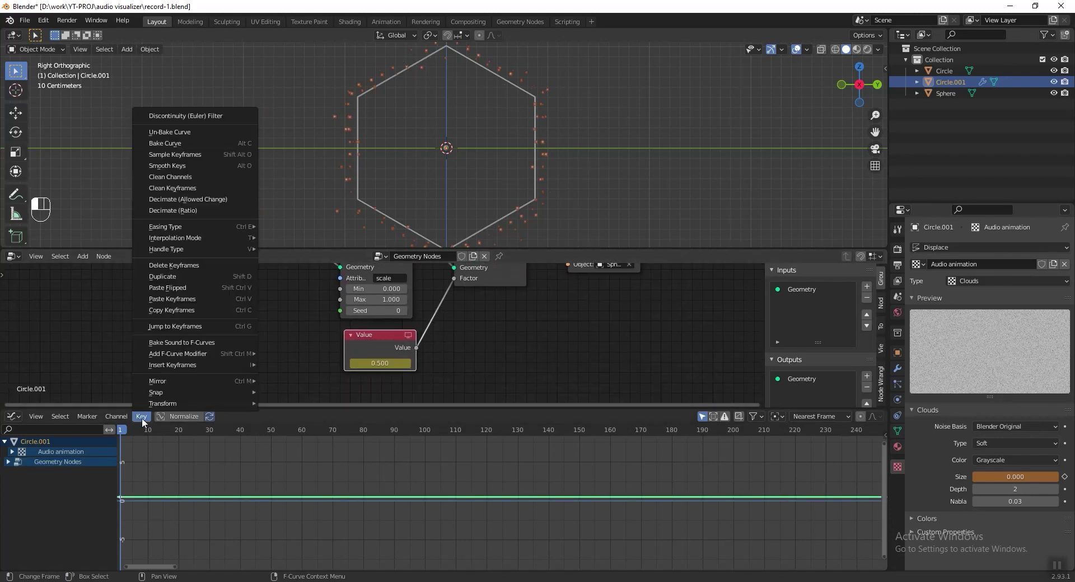
left_click(184, 342)
double_click(485, 301)
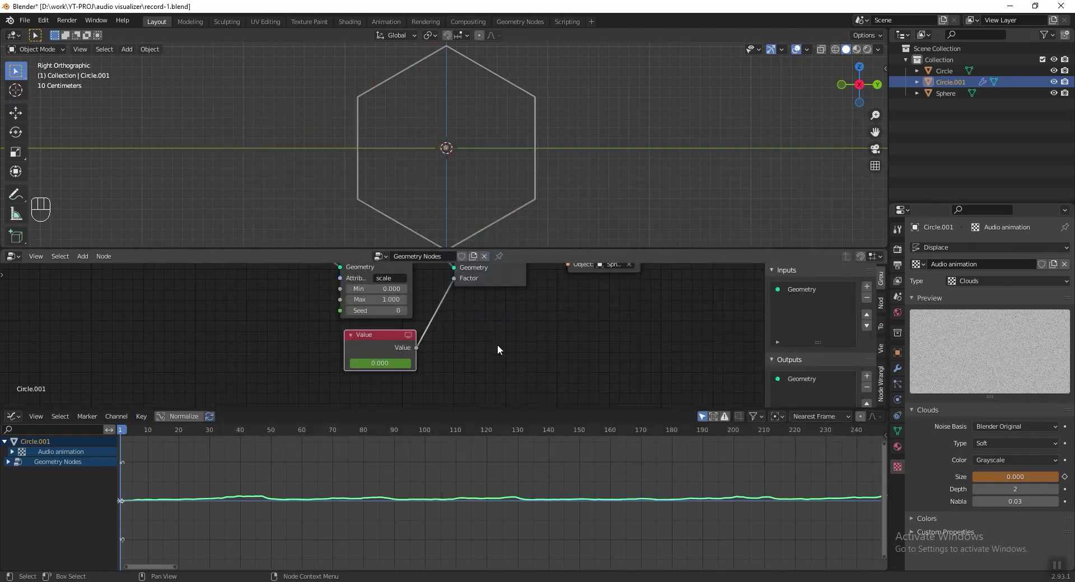
key("space")
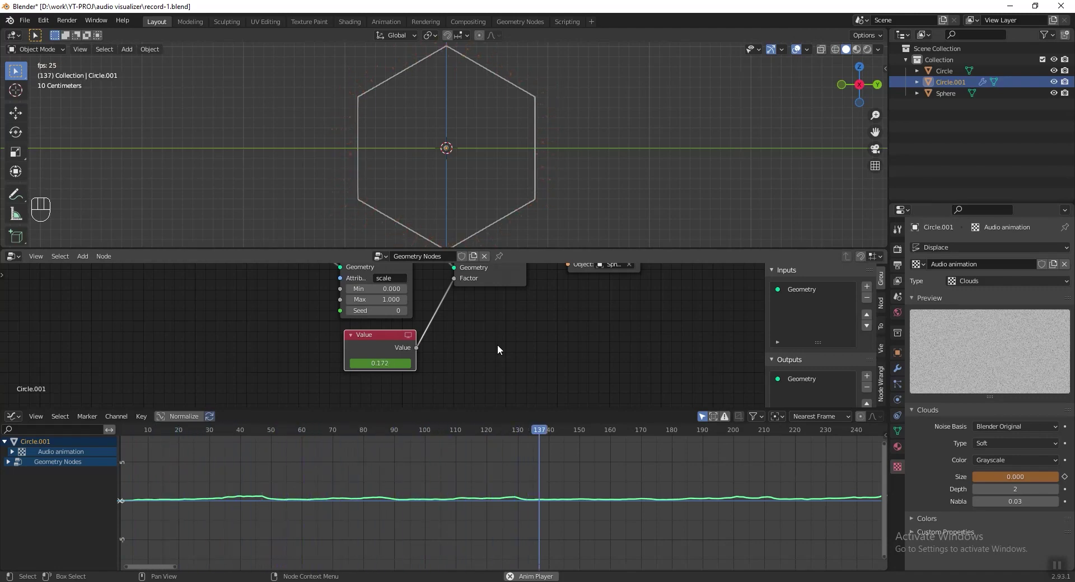
key("space")
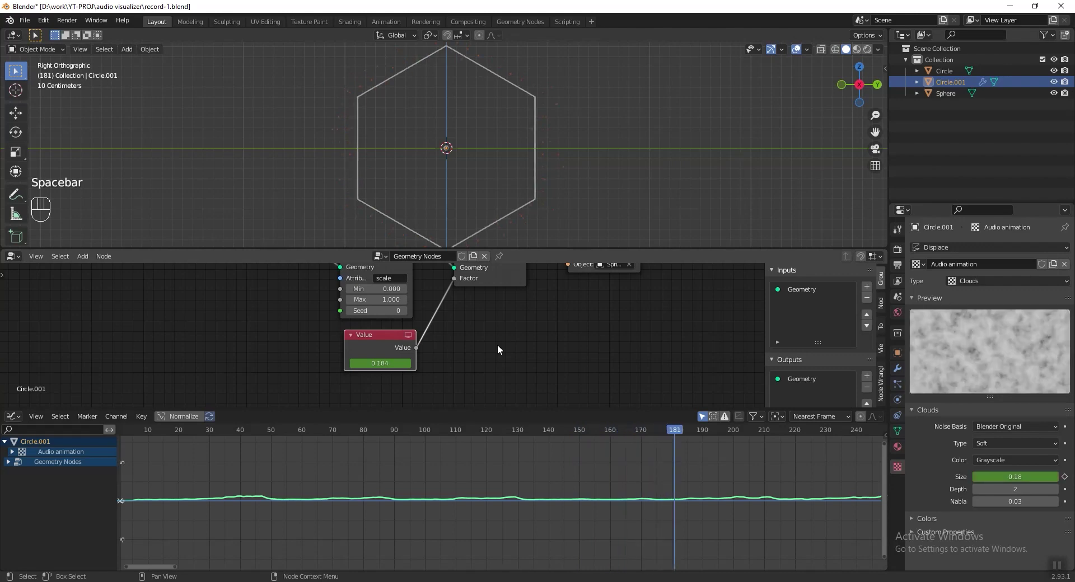
- Insert a Math node set to Add between Value and Point Scale, and play the animation from the start
key("x")
scroll(307, 355, "down", 2)
key("shift+a")
mouse_move(311, 357)
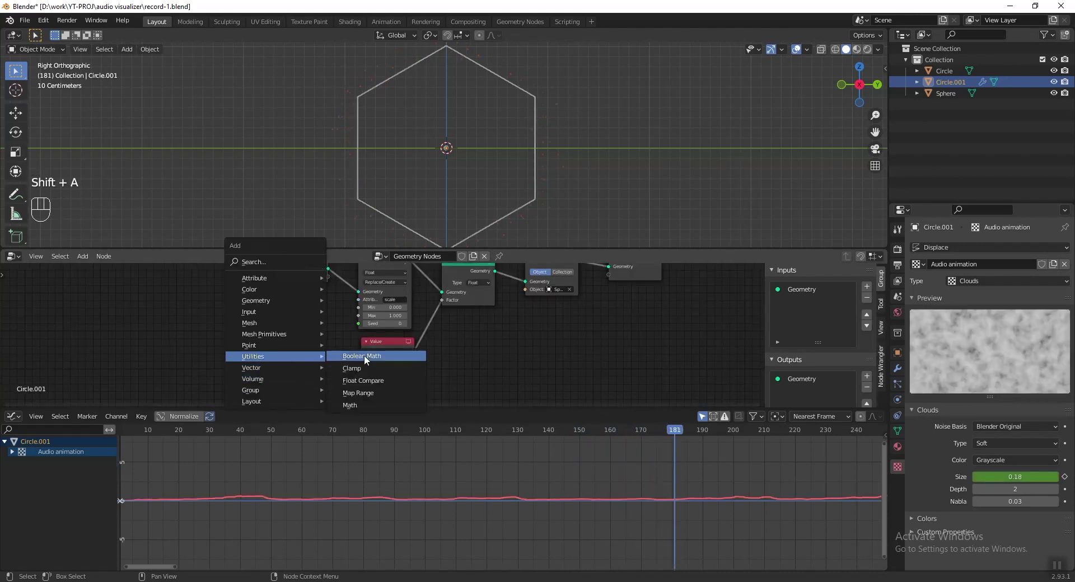
left_click(350, 406)
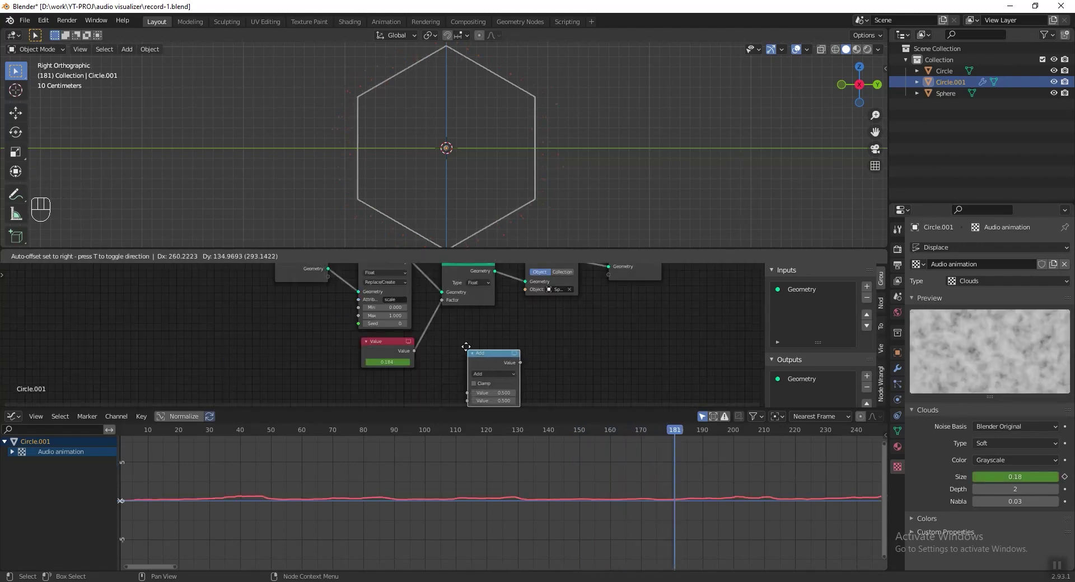
left_click(429, 314)
scroll(596, 344, "up", 2)
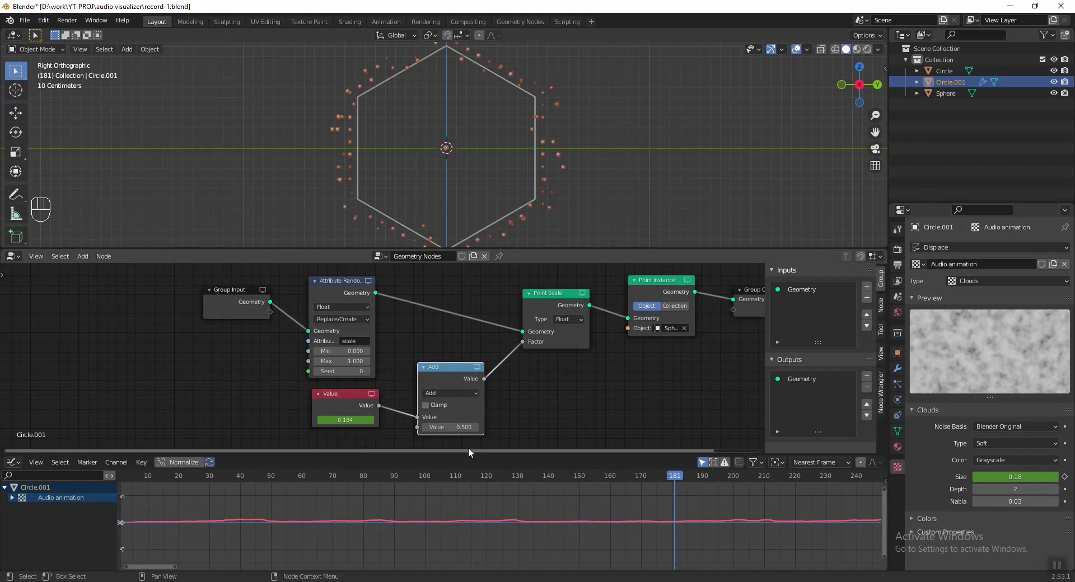
key("space")
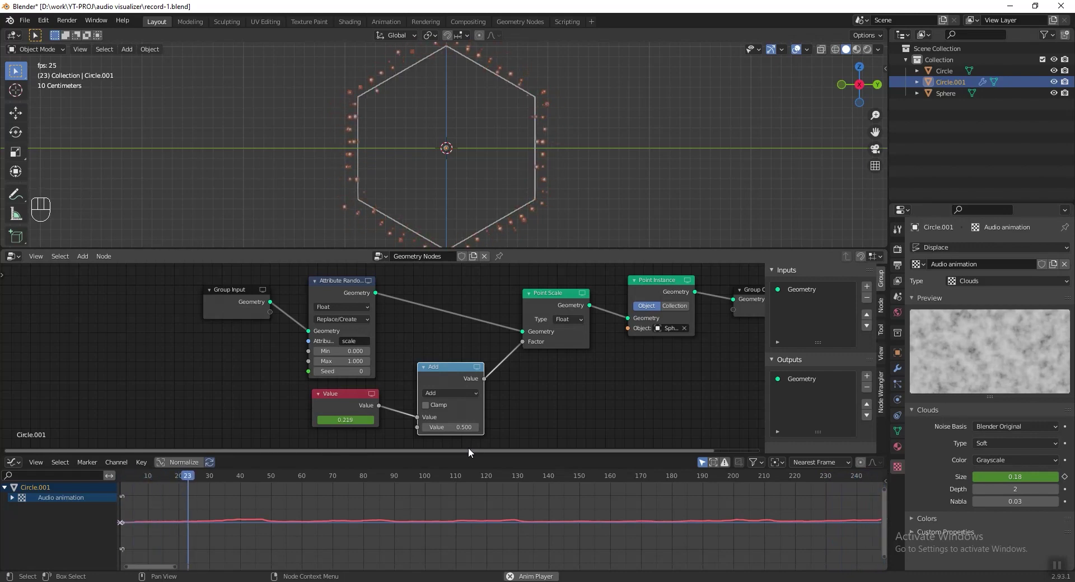
key("shift+Left")
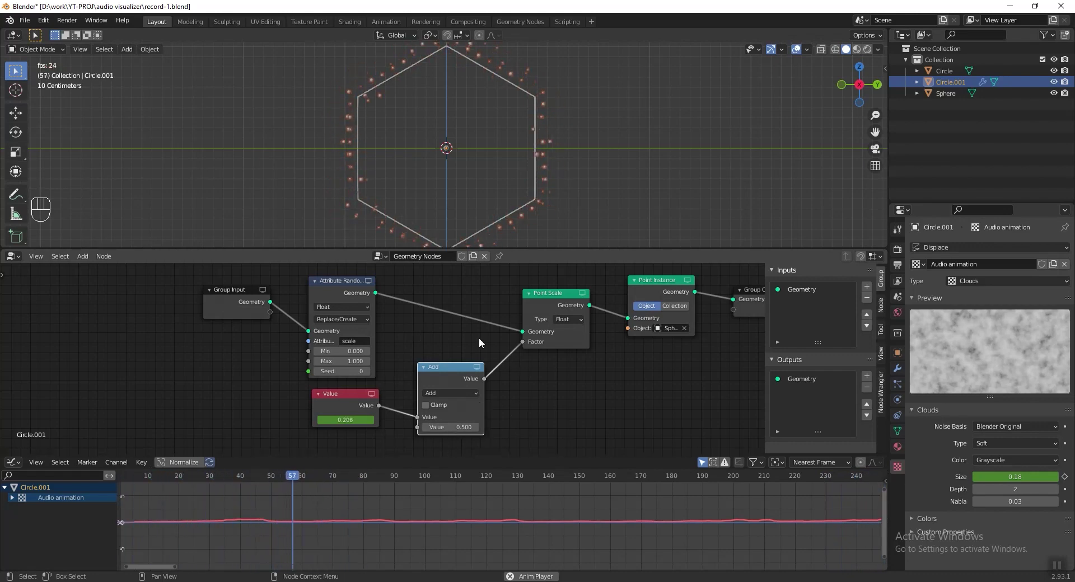
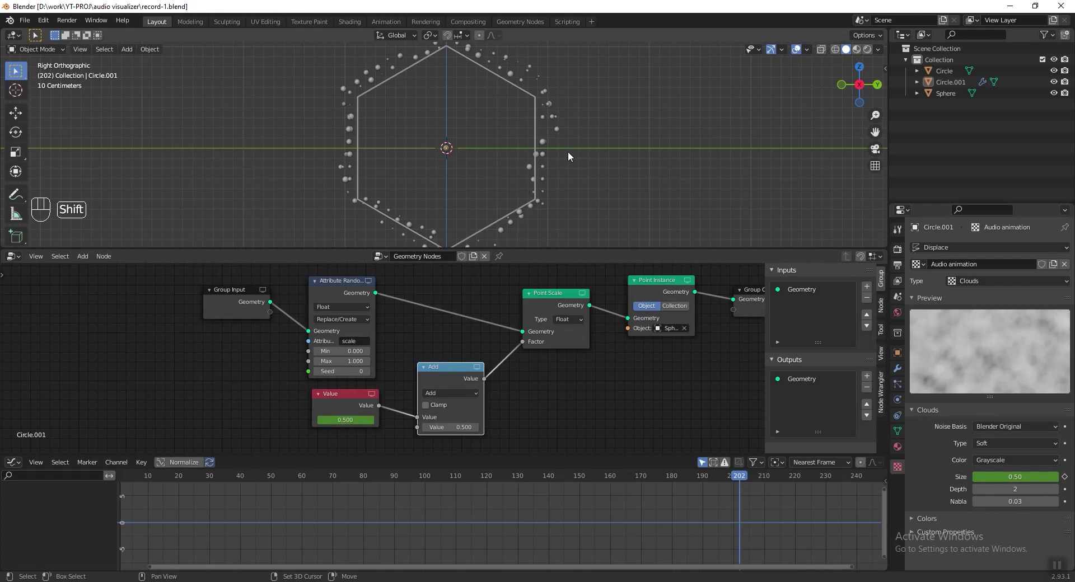
- Add a 2 m cube at the scene's centre and enable the wireframe overlay in the viewport
mouse_move(568, 152)
left_click(618, 162)
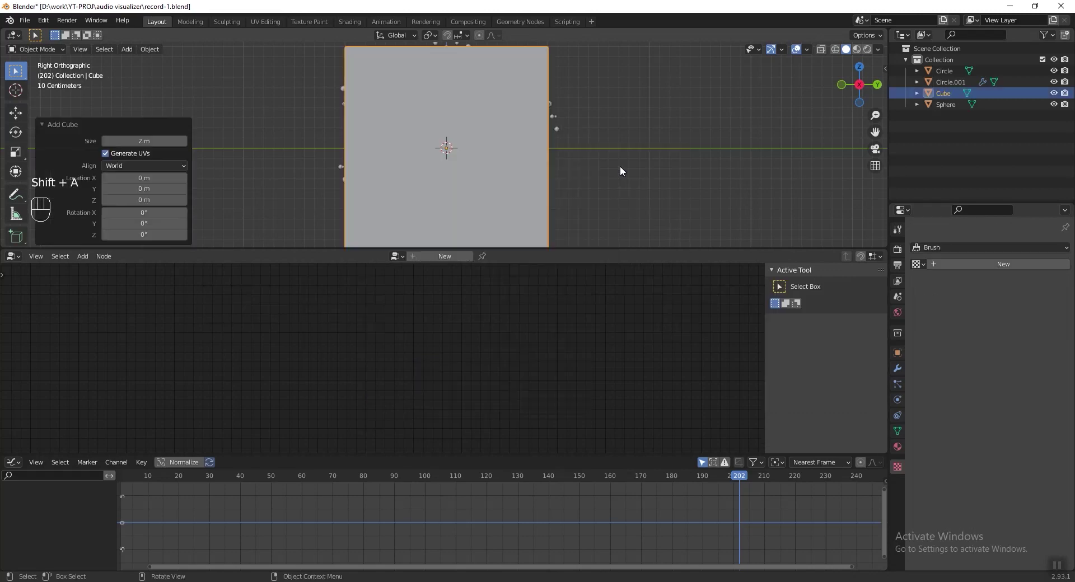
left_click(807, 49)
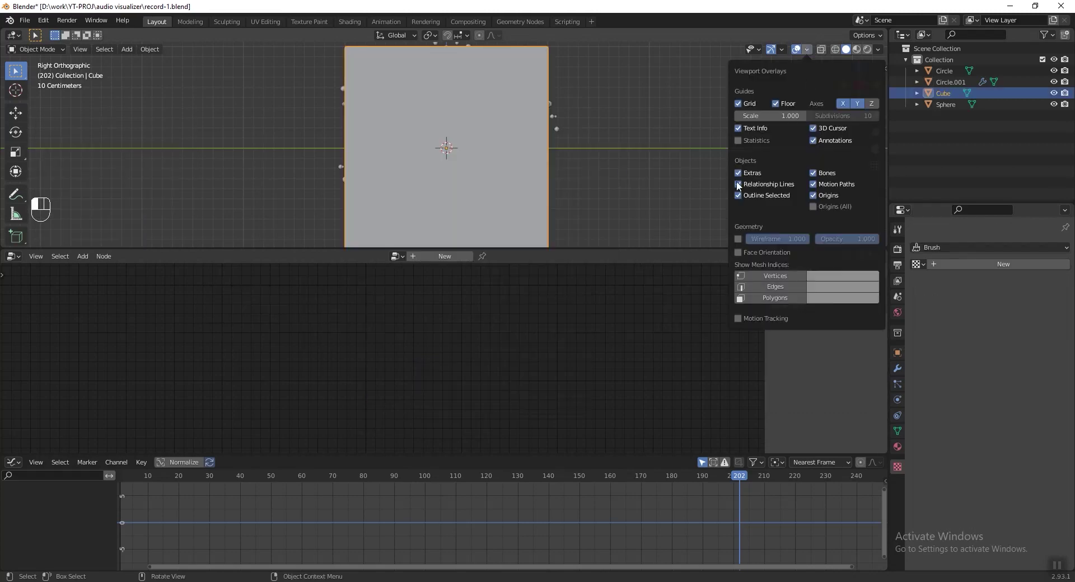
left_click(739, 239)
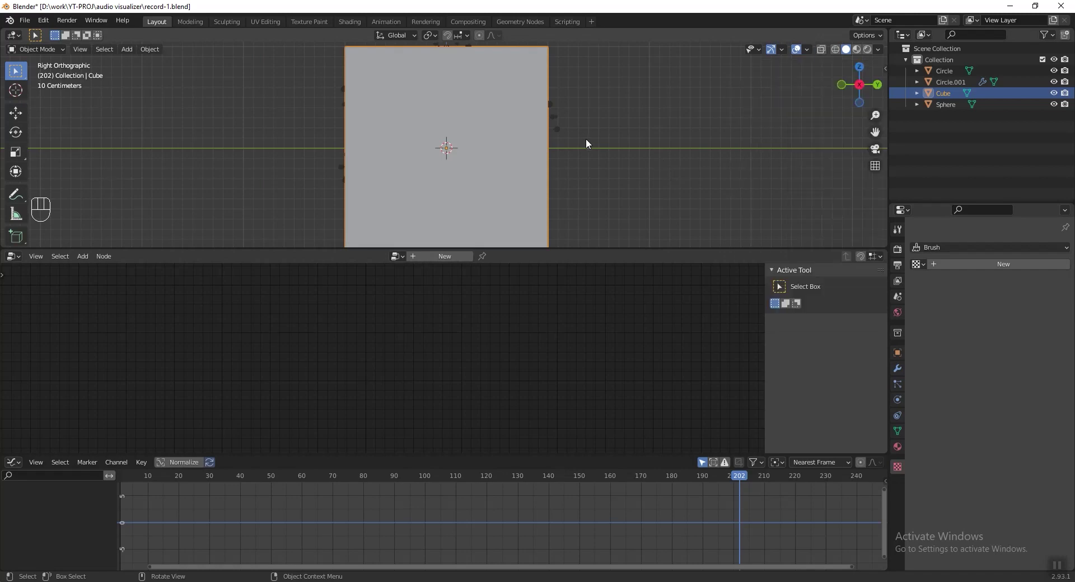
- Add a Subdivision Surface modifier to the cube and set its viewport level to 3
scroll(586, 141, "down", 2)
left_click(897, 368)
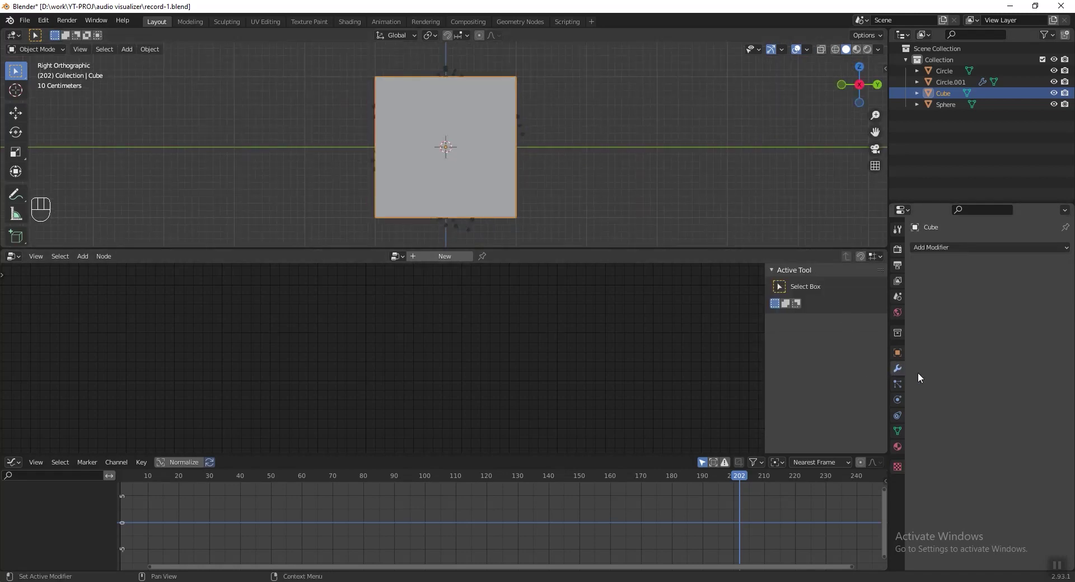
left_click(962, 247)
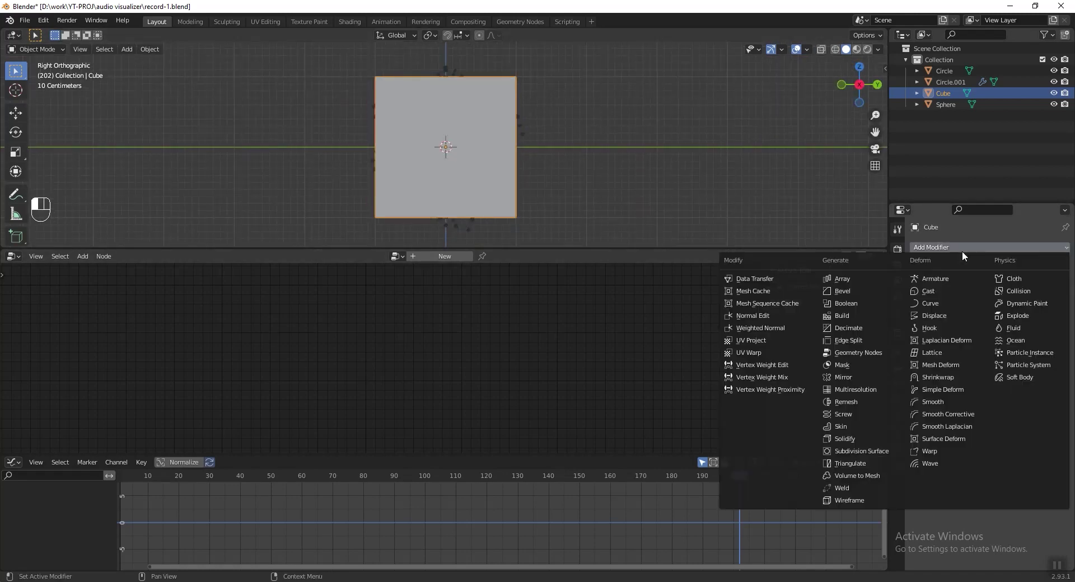
left_click(885, 452)
mouse_move(1017, 297)
left_mouse_down()
mouse_move(1016, 309)
mouse_move(1017, 299)
left_mouse_up()
type("3")
key("Return")
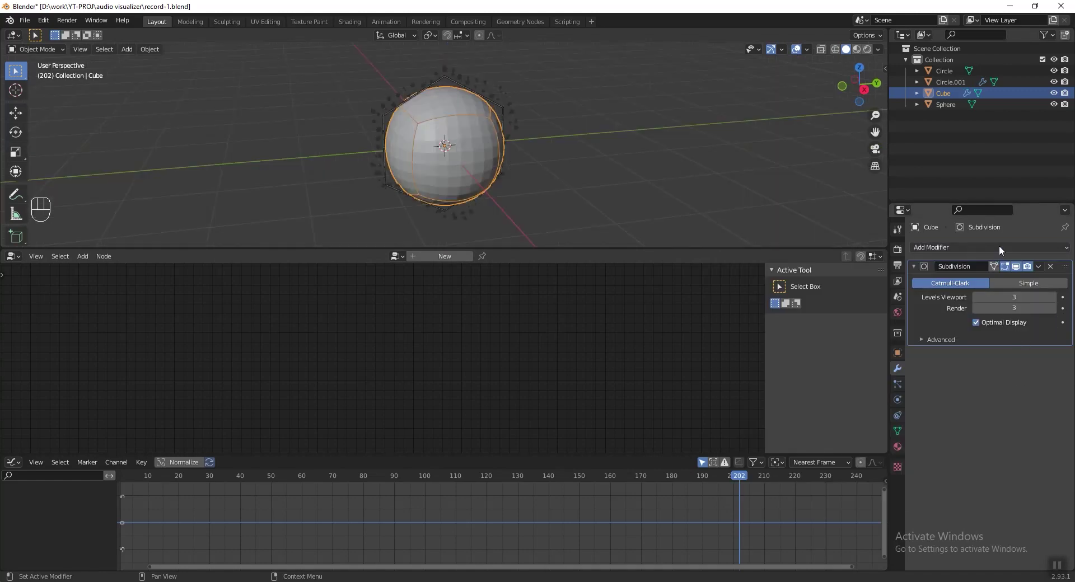
- Add a Displace modifier to the cube with a new texture named "Rock"
left_click(999, 245)
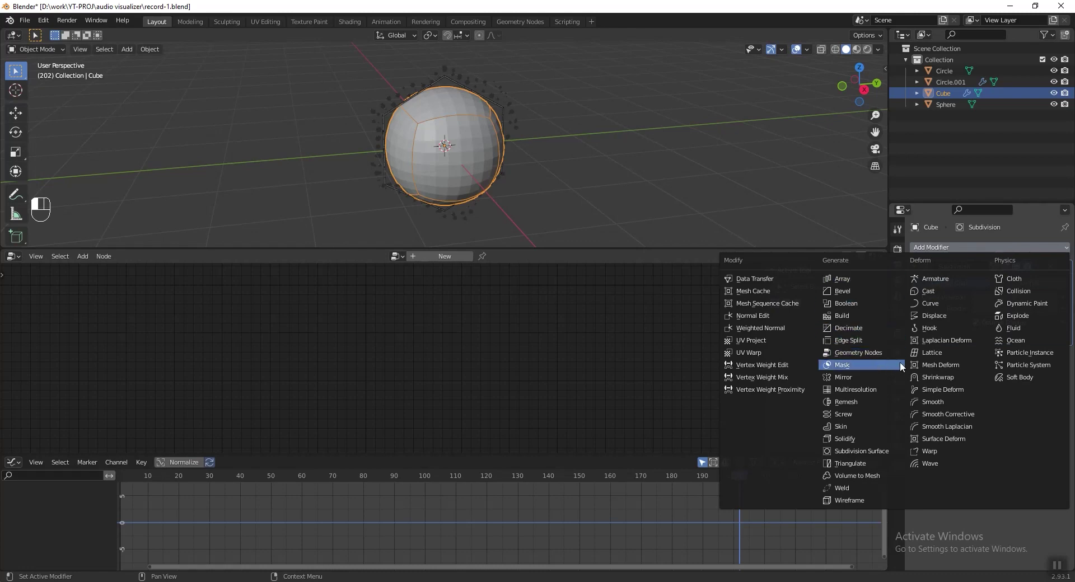
left_click(936, 316)
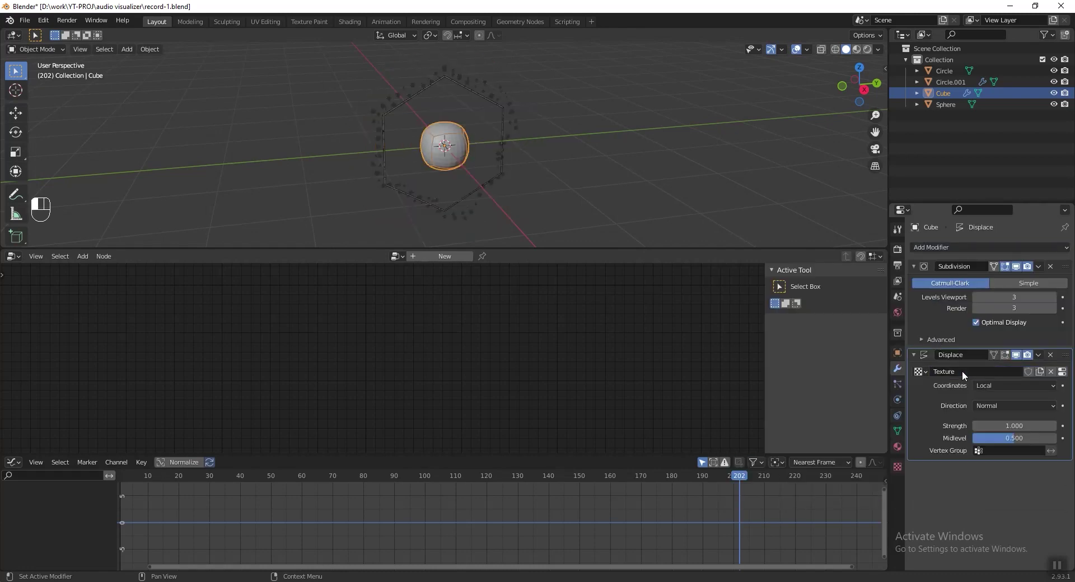
left_click(962, 371)
type("Roc")
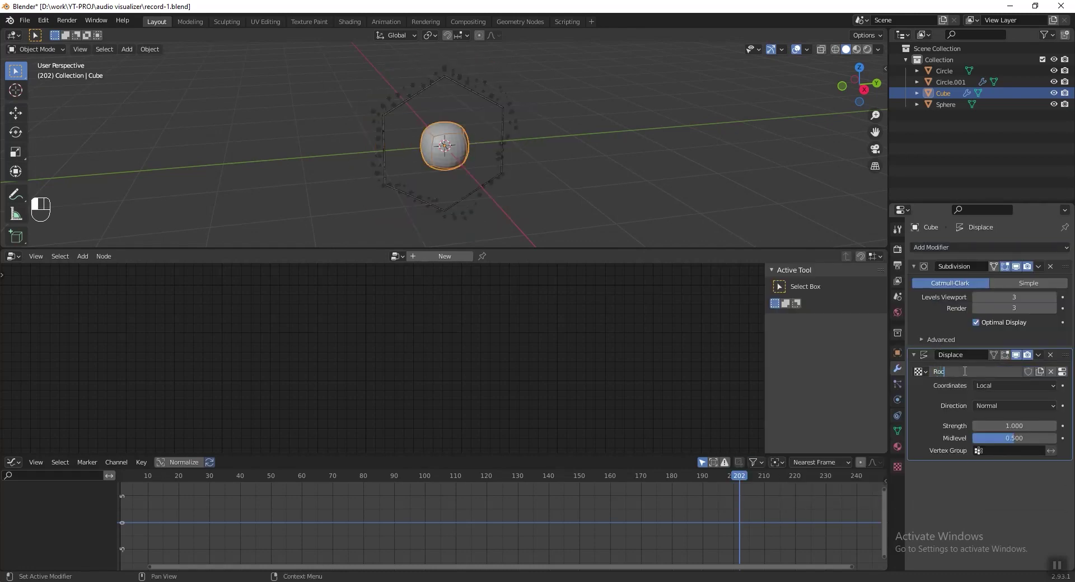
type("k")
key("Return")
- Set the Rock texture's type to Distorted Noise with an amount of 1.4 and a size of 2
left_click(1062, 372)
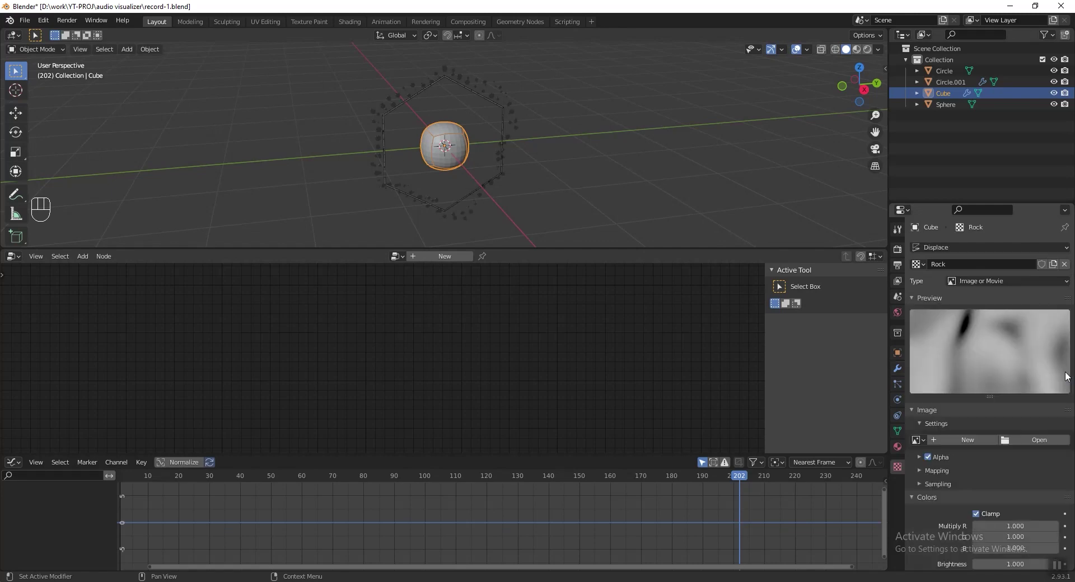
left_click(1011, 280)
left_click(992, 329)
left_click(1009, 463)
left_click(1010, 463)
key("BackSpace")
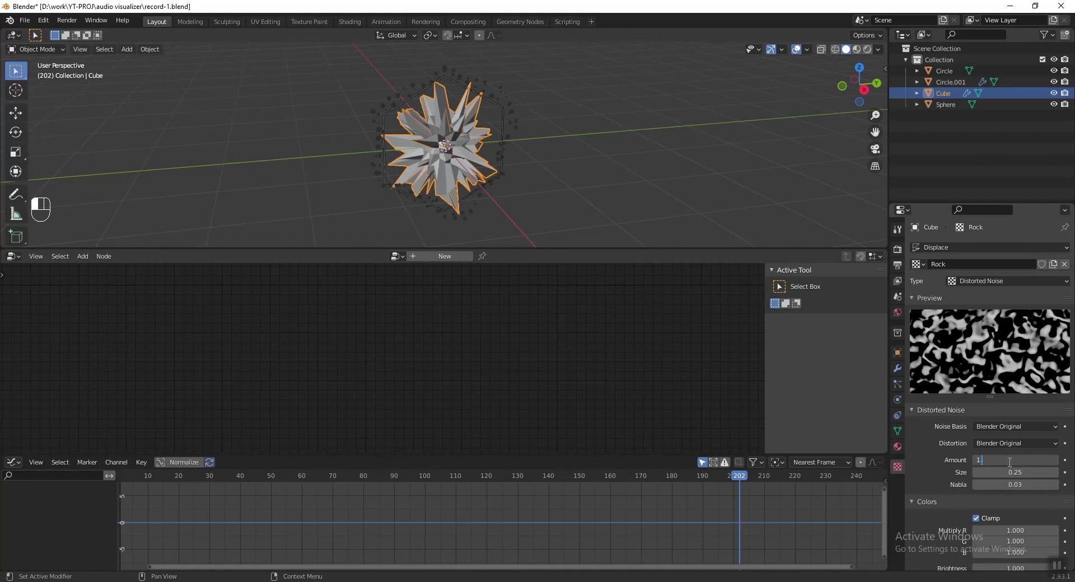
key("Return")
double_click(1013, 470)
type("2")
key("Return")
- Set the Rock texture's contrast to 0.4 and save the file
scroll(944, 517, "down", 3)
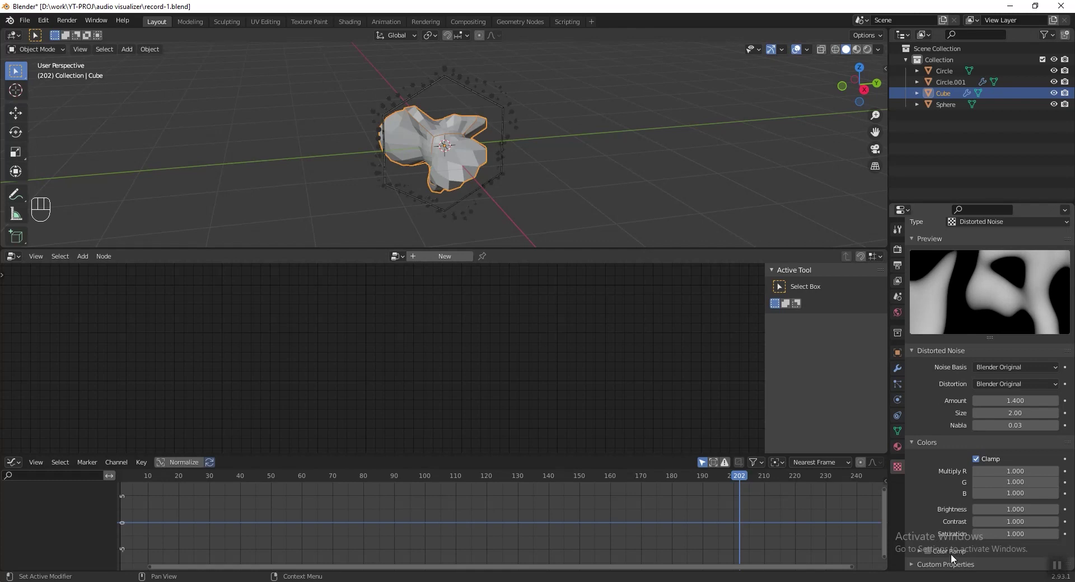
double_click(1003, 522)
key("BackSpace")
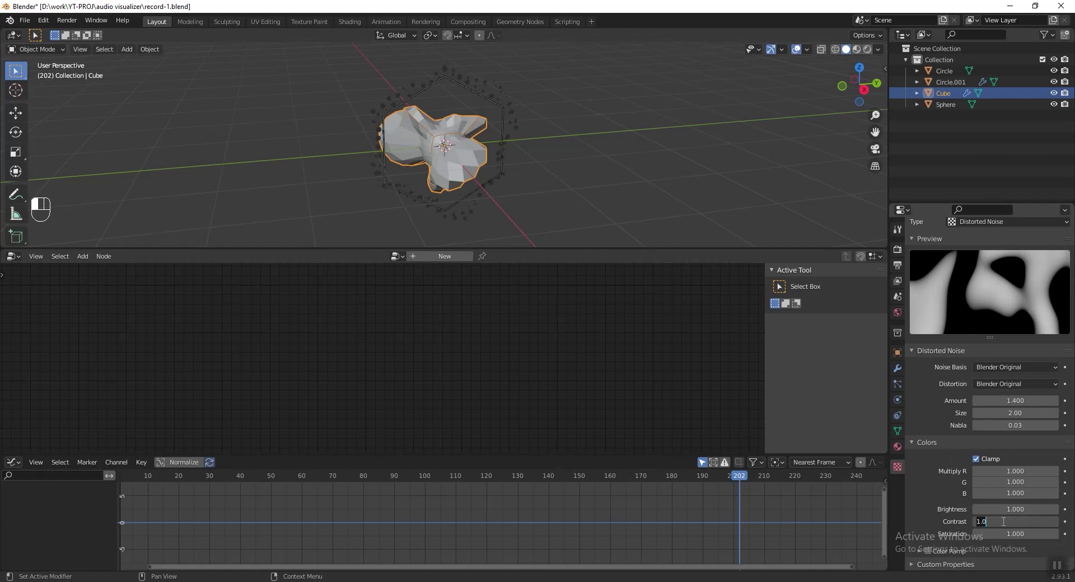
type("0.4")
key("Return")
key("ctrl+s")
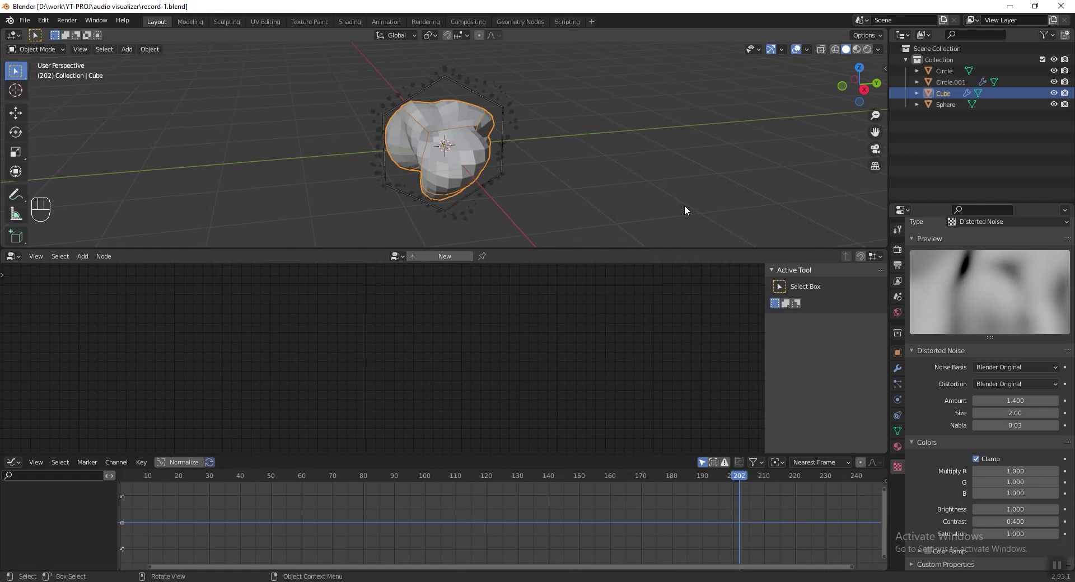
- Add a Decimate modifier to the cube in Planar mode with a 30° angle limit, and save the file
left_click(897, 368)
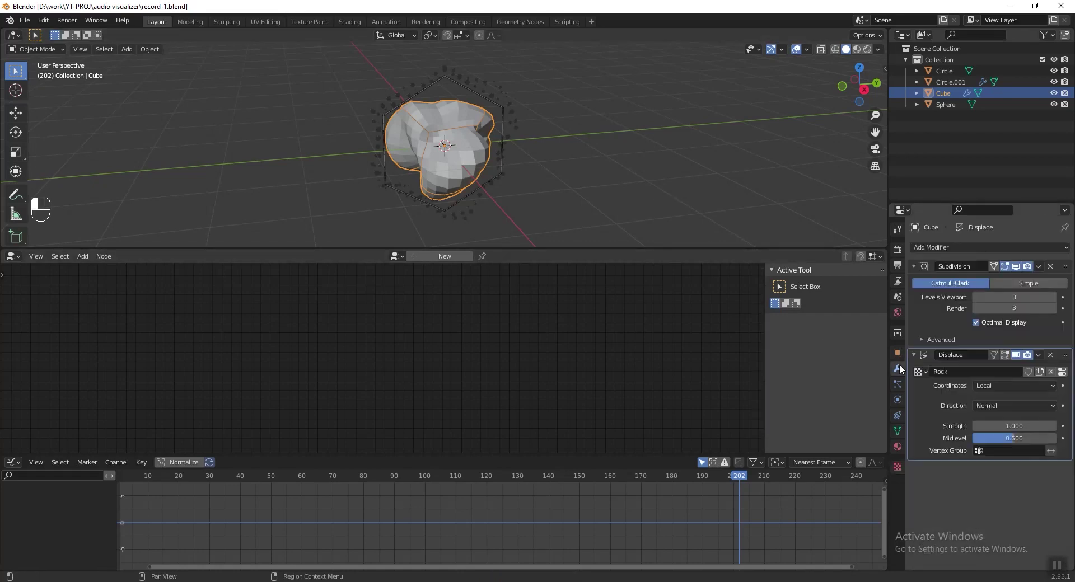
left_click(961, 247)
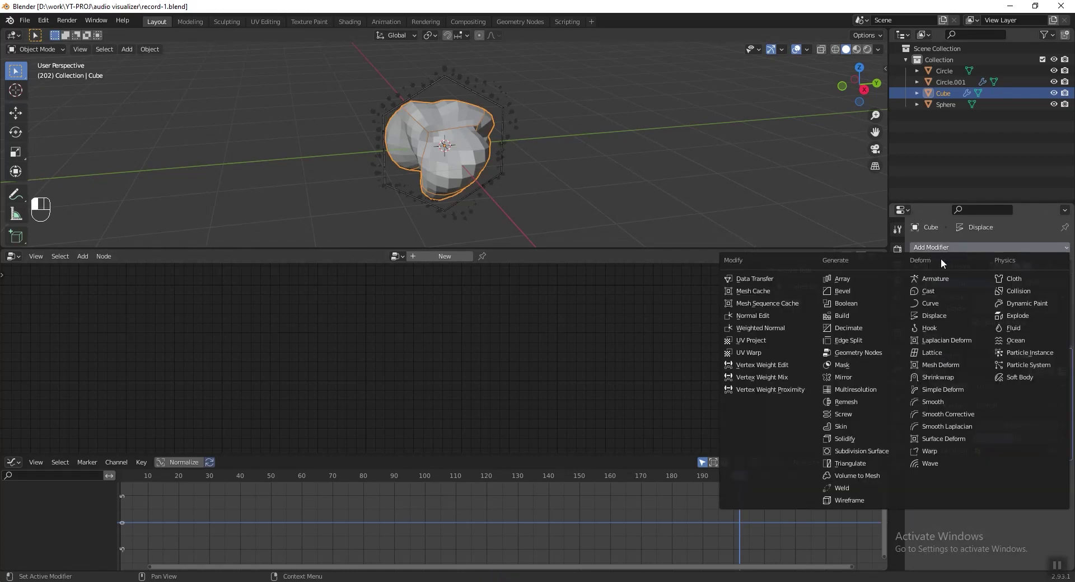
left_click(875, 327)
left_click(1062, 487)
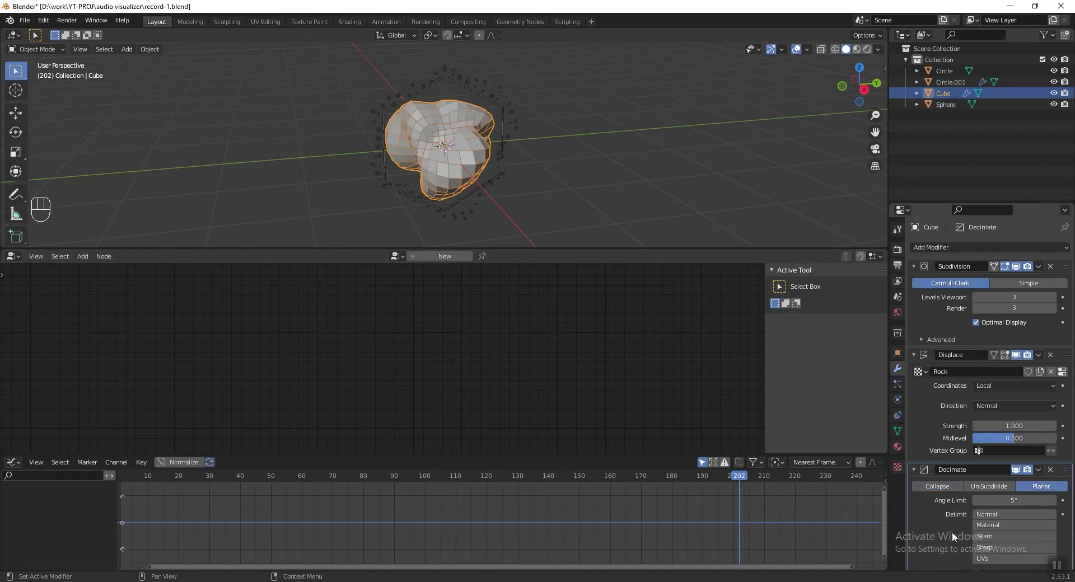
scroll(974, 532, "down", 1)
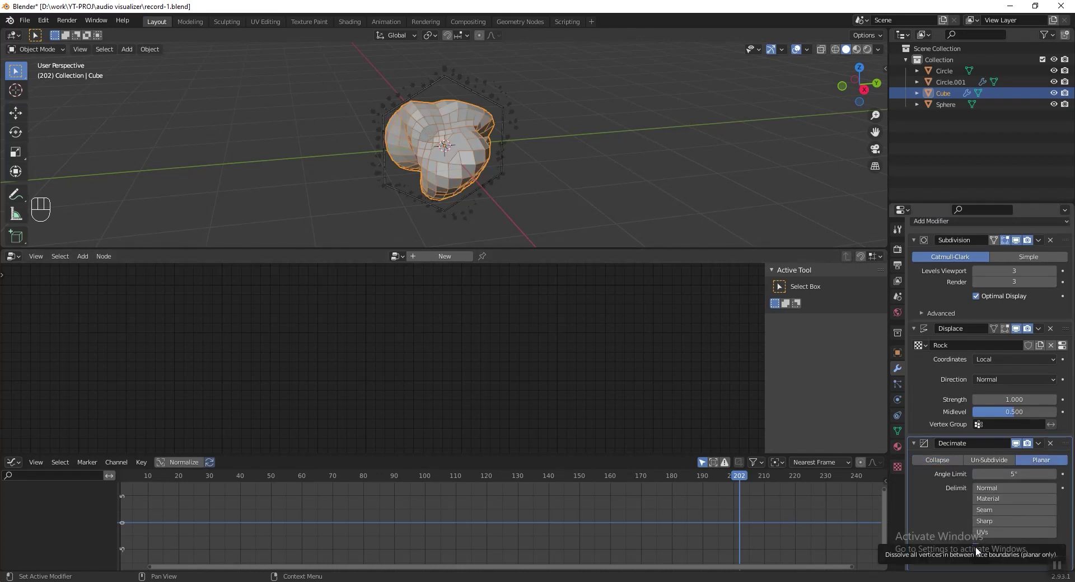
left_click(1005, 474)
type("5d")
key("Return")
key("ctrl+s")
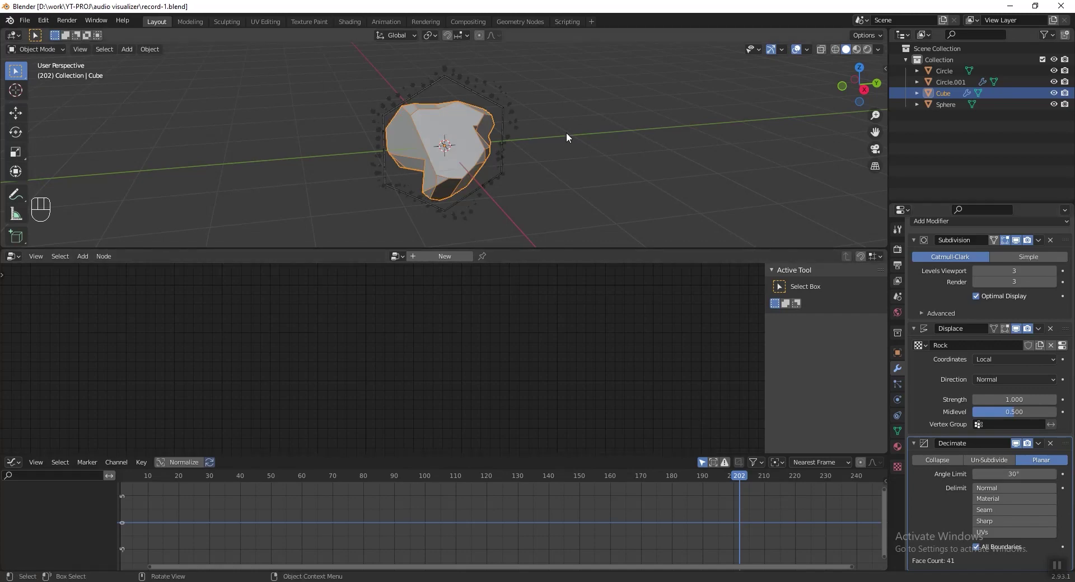
- Scale the rock cube down inside the hexagon rings and set its Displace modifier's coordinates to Global
key("s")
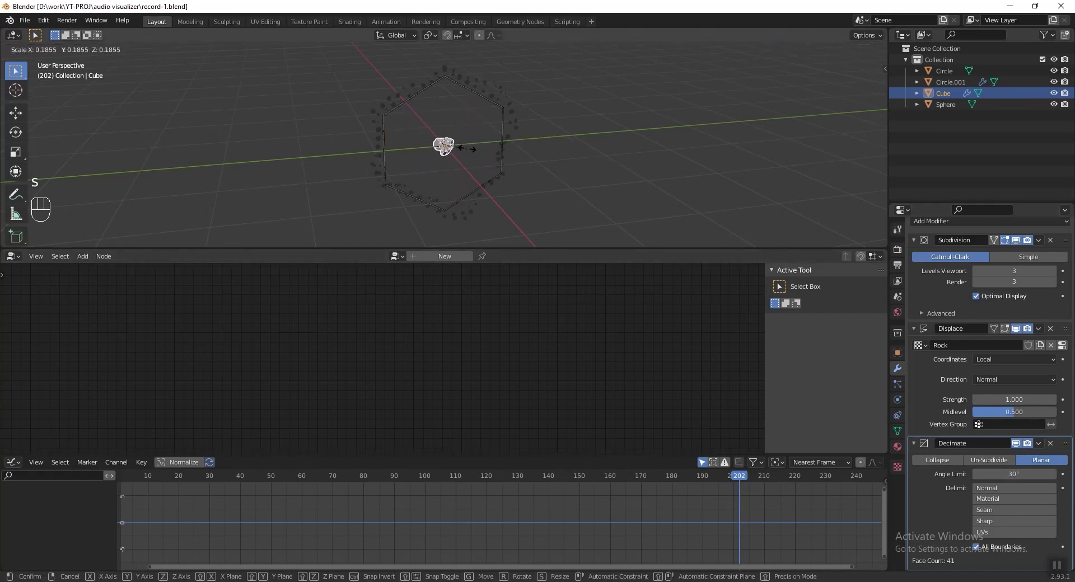
left_click(519, 125)
key("KP_3")
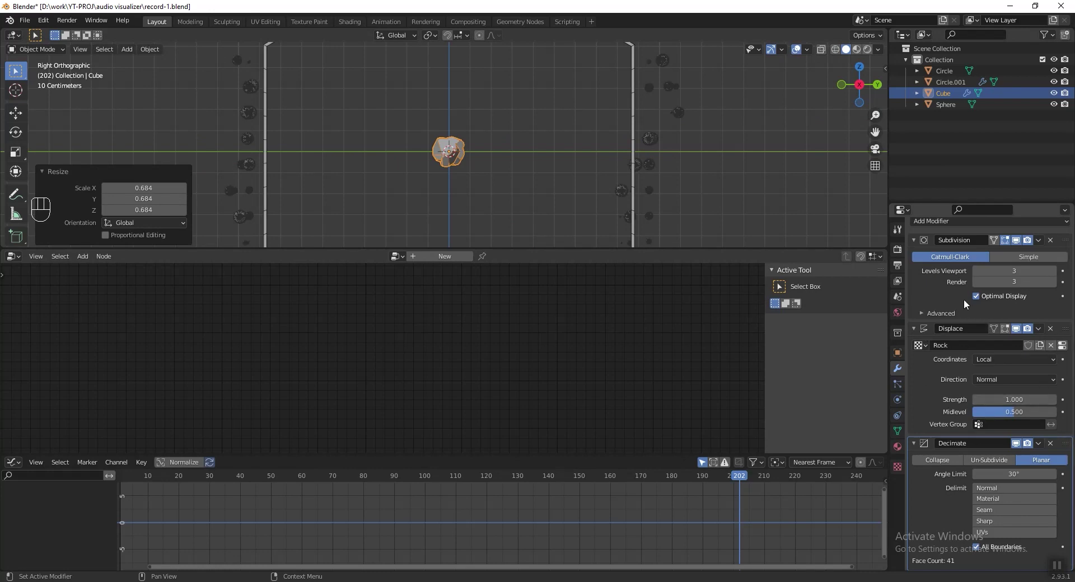
left_click(989, 359)
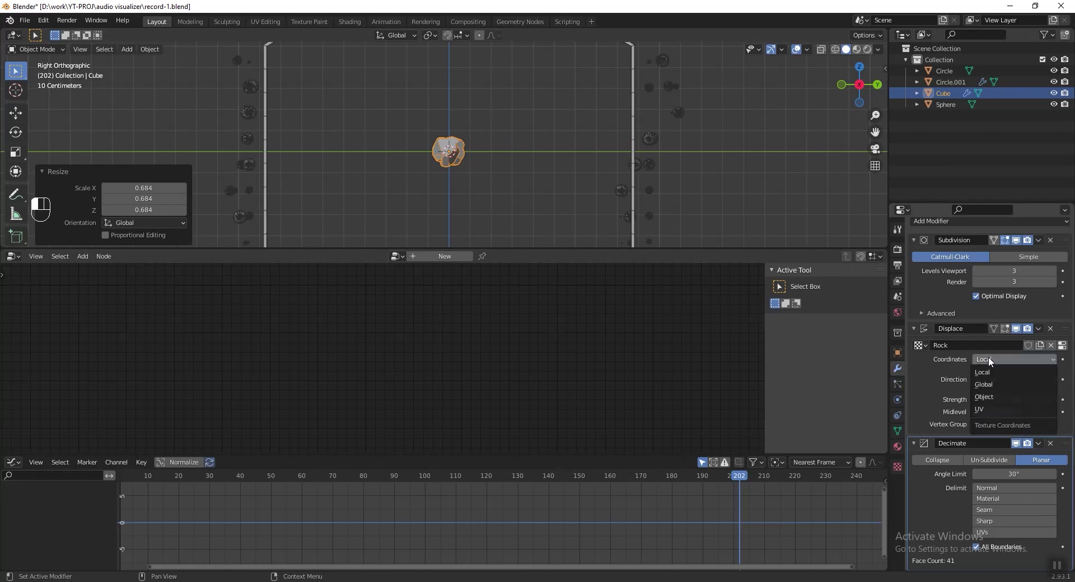
left_click(988, 384)
- Duplicate the rock four times along the Y axis, spacing the copies about 0.19 m apart on one side of the original
key("shift+d")
key("y")
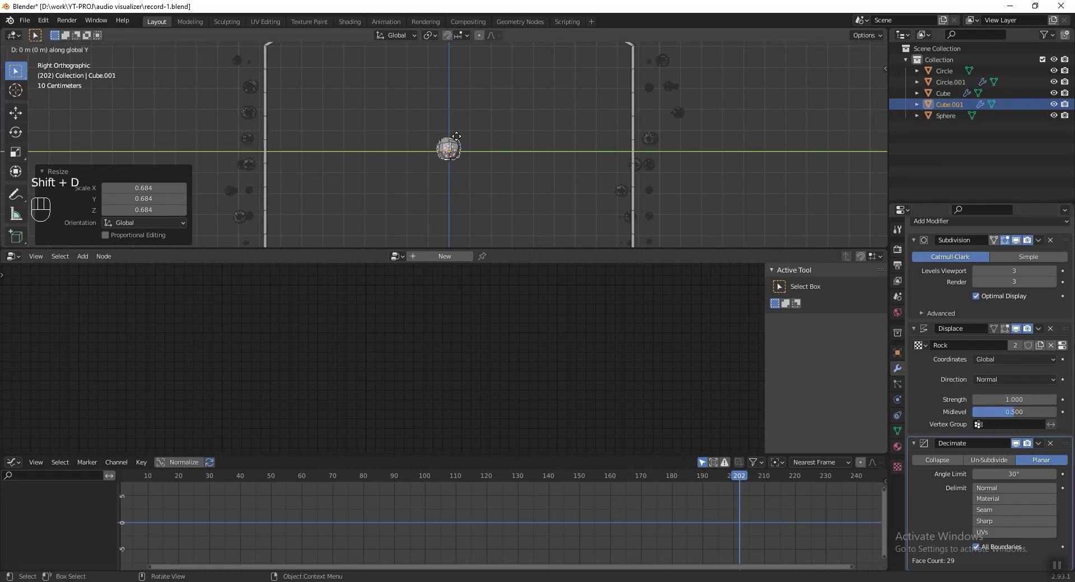
left_click(420, 123)
key("shift+d")
key("y")
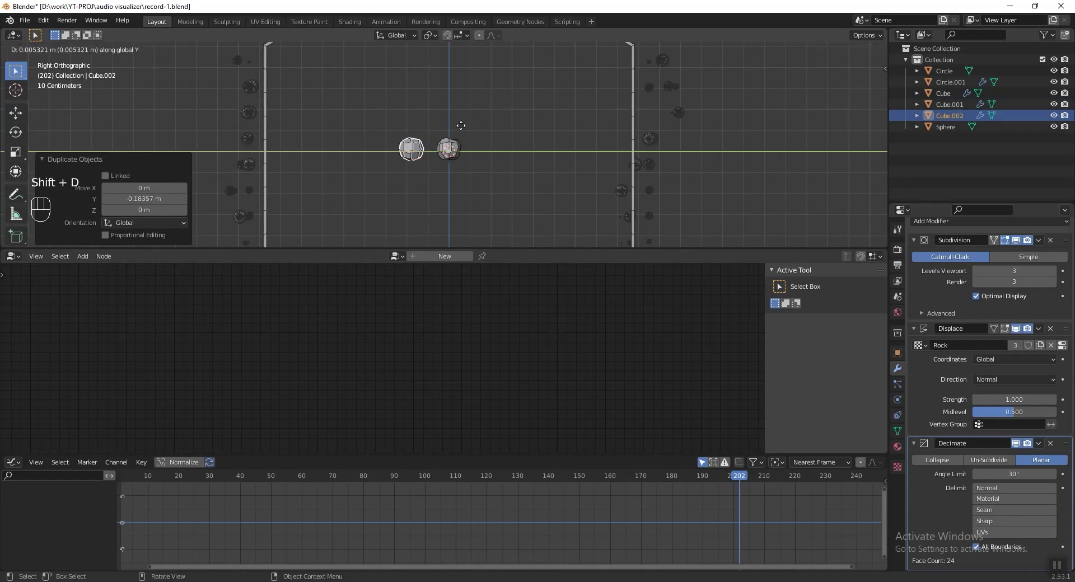
left_click(424, 125)
key("shift+d")
key("y")
left_click(391, 125)
key("shift+d")
key("y")
scroll(422, 132, "up", 3)
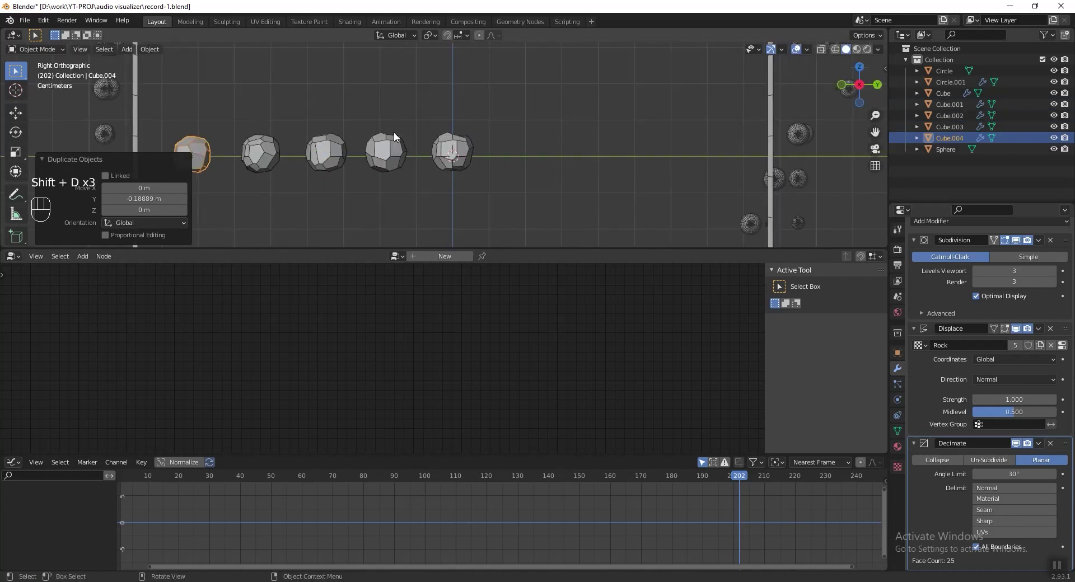
- Duplicate two more rocks along Y on the other side and shift the box-selected rocks along Y
left_click(394, 132)
key("shift+d")
key("y")
left_click(559, 133)
key("shift+d")
key("y")
left_click(681, 143)
scroll(680, 143, "down", 2)
left_click_drag(605, 112, 249, 180)
key("g")
key("y")
left_click(453, 168)
- Move all the rocks and the sphere into a new collection named "Rock" and exclude it from the view layer
middle_click_drag(454, 168, 271, 86)
left_click_drag(259, 79, 649, 192)
key("m")
left_click(650, 192)
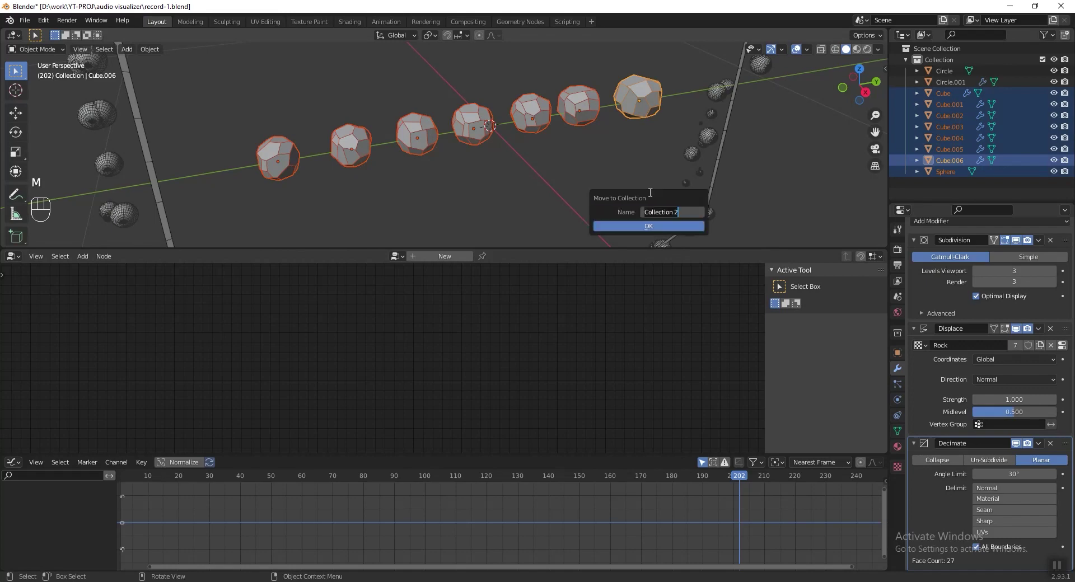
type("Rock")
left_click(648, 226)
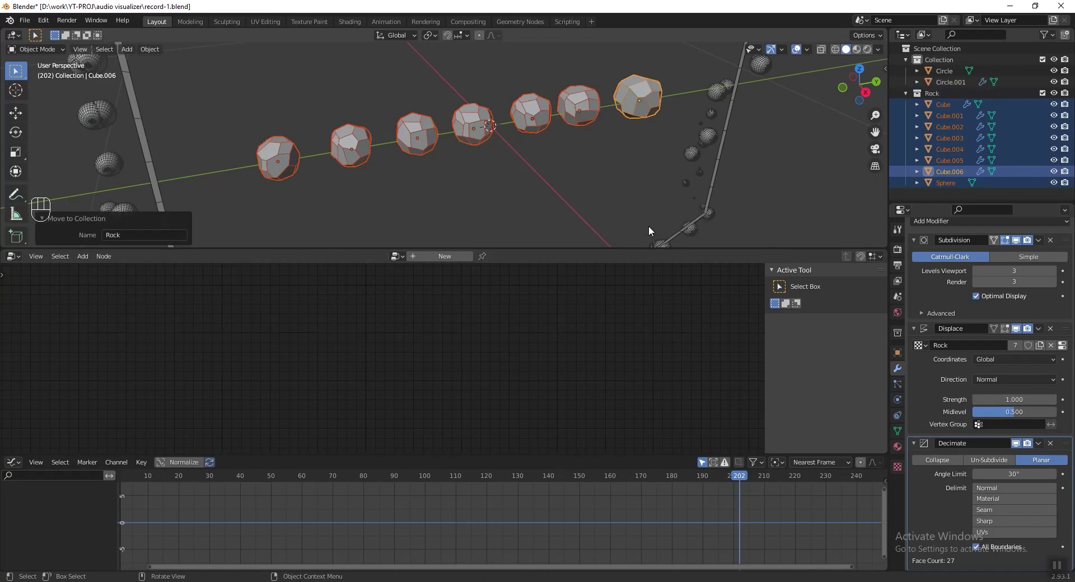
left_click(1041, 93)
- Add a mesh circle with 32 vertices at the center of the hexagon rings
middle_click_drag(504, 106, 384, 108)
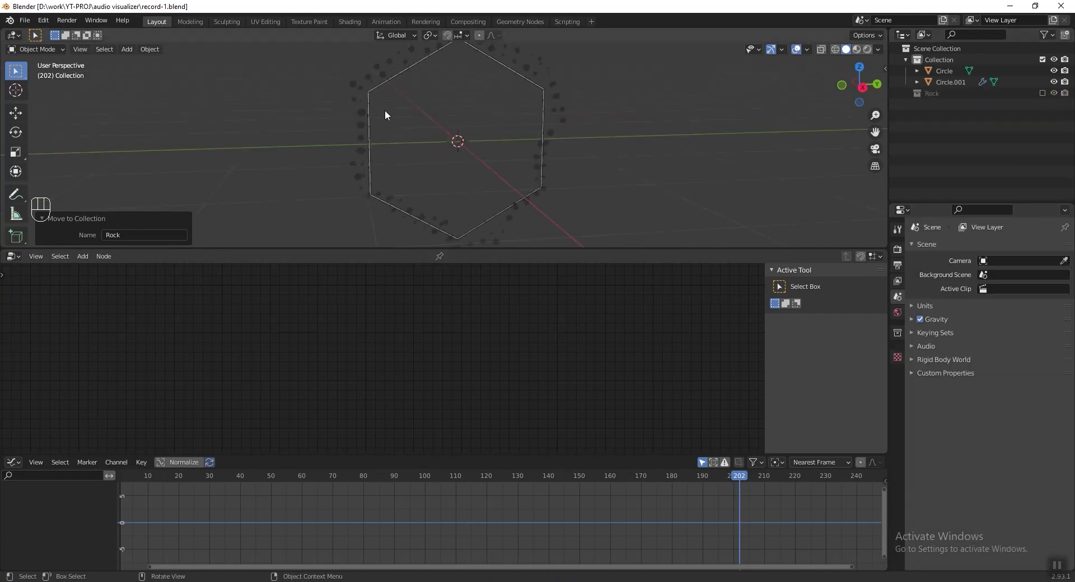
key("shift+a")
mouse_move(379, 110)
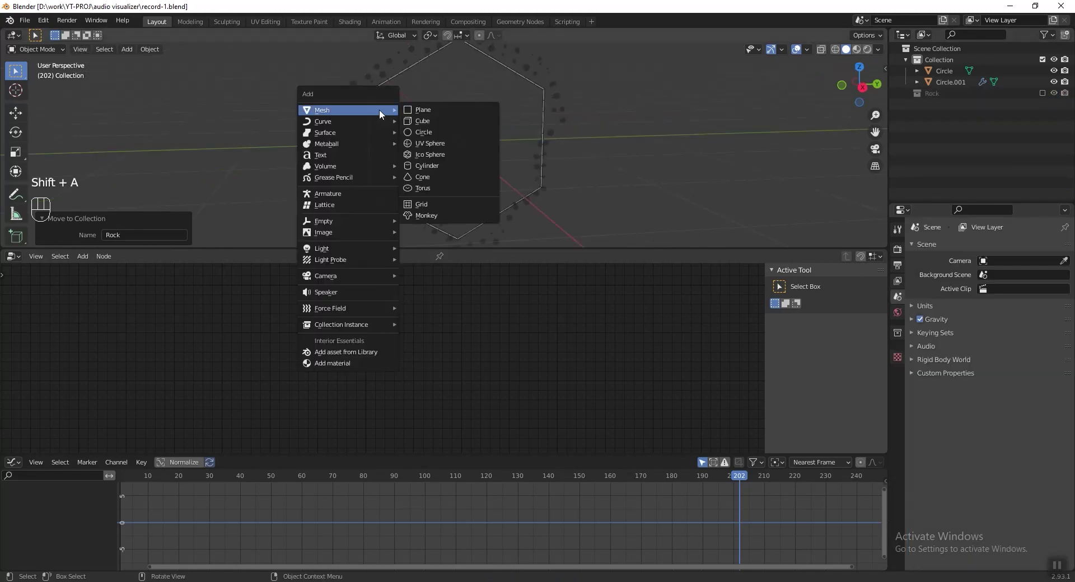
left_click(463, 132)
left_click(156, 116)
type("6")
key("Return")
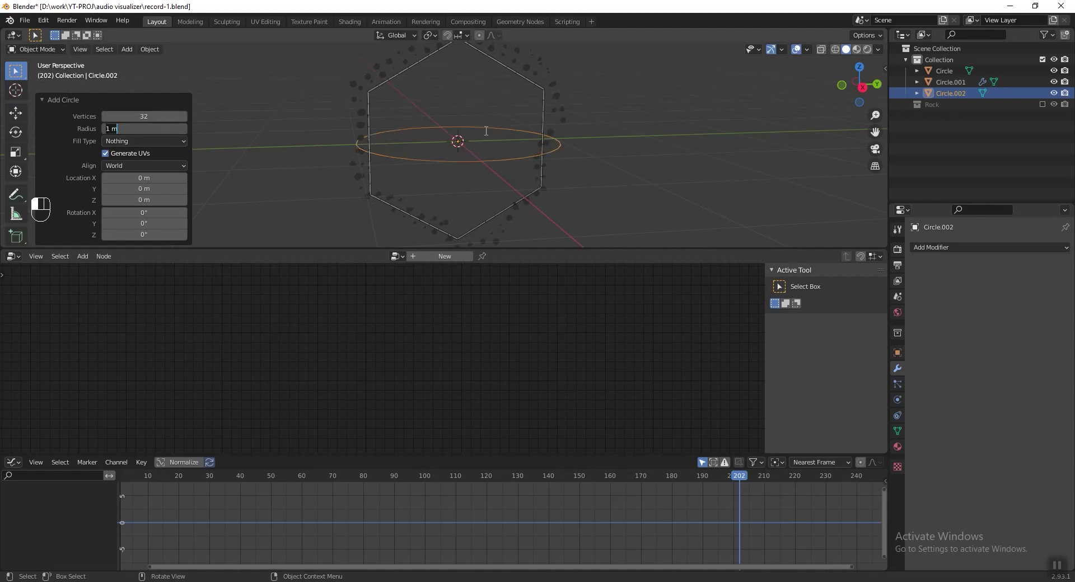
- Extrude the new circle's edge outward, scaled by about 1.245, to form a flat ring
key("Tab")
middle_click_drag(495, 144, 536, 120)
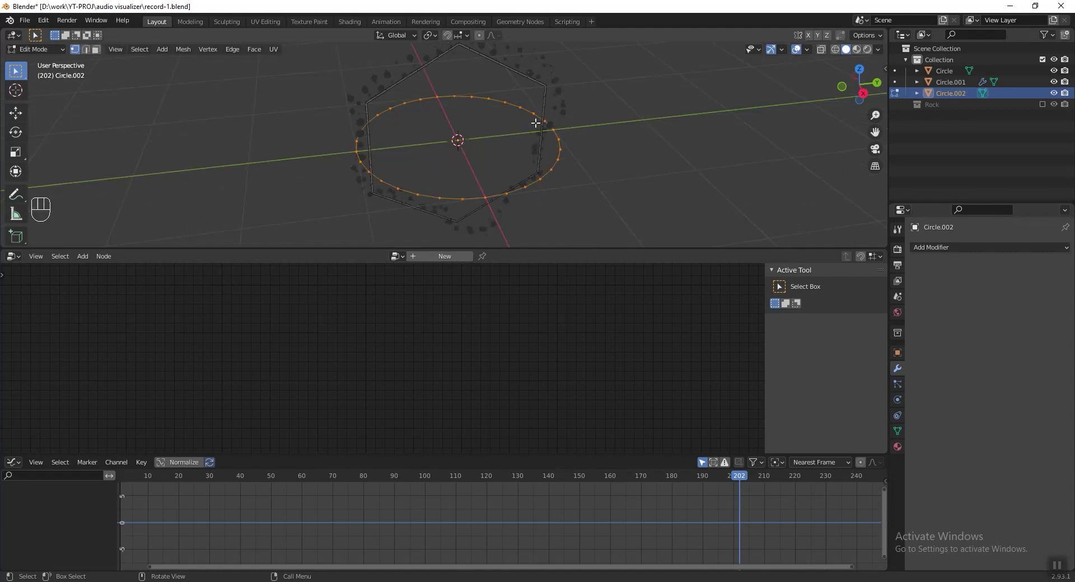
key("e")
key("s")
left_click(555, 119)
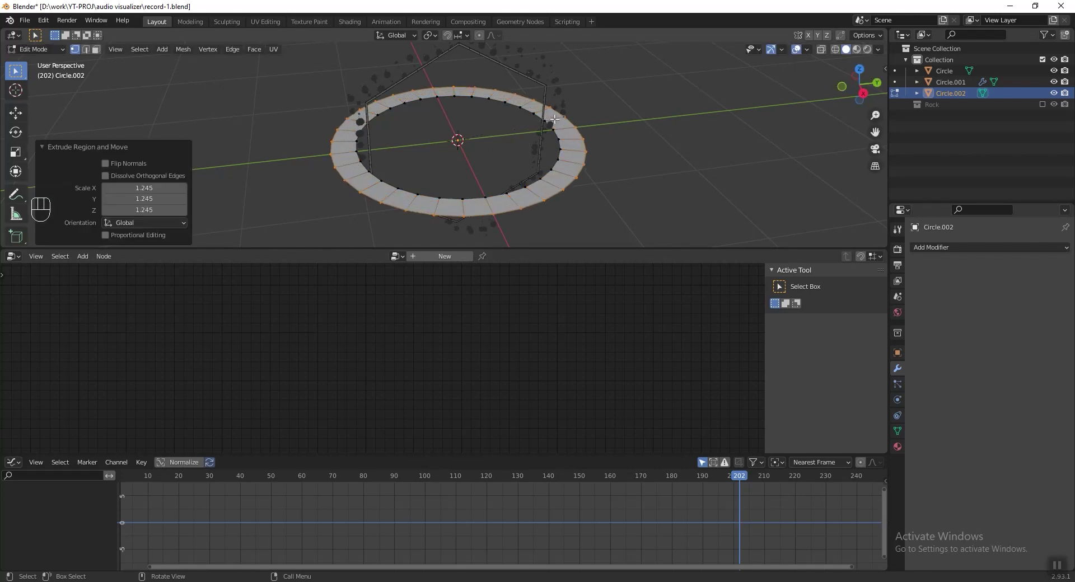
key("Tab")
- Scale the flat ring up to about 1.425 so it surrounds the hexagon
middle_click_drag(488, 150, 515, 126)
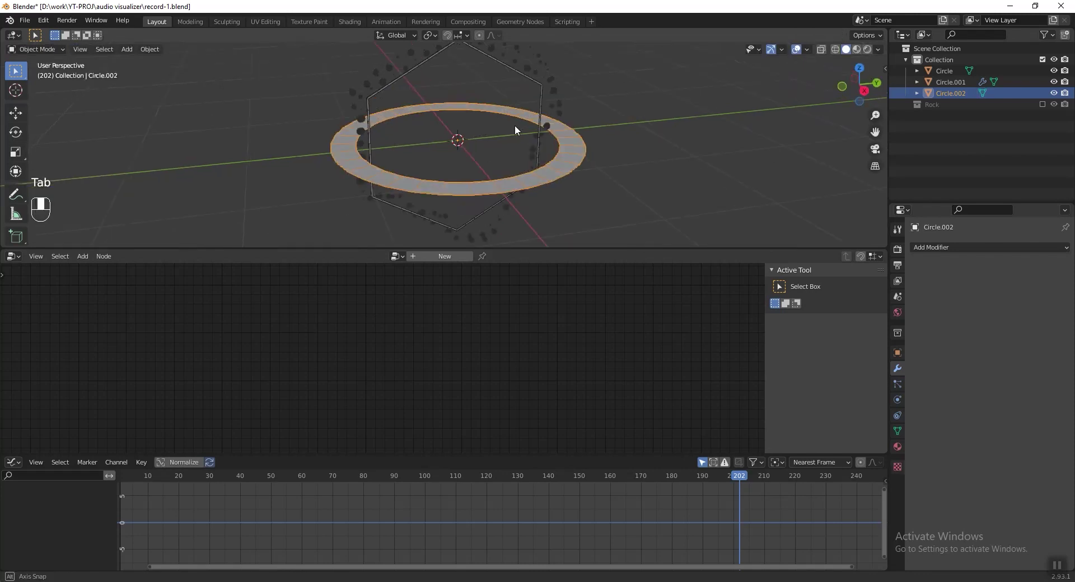
scroll(521, 127, "down", 2)
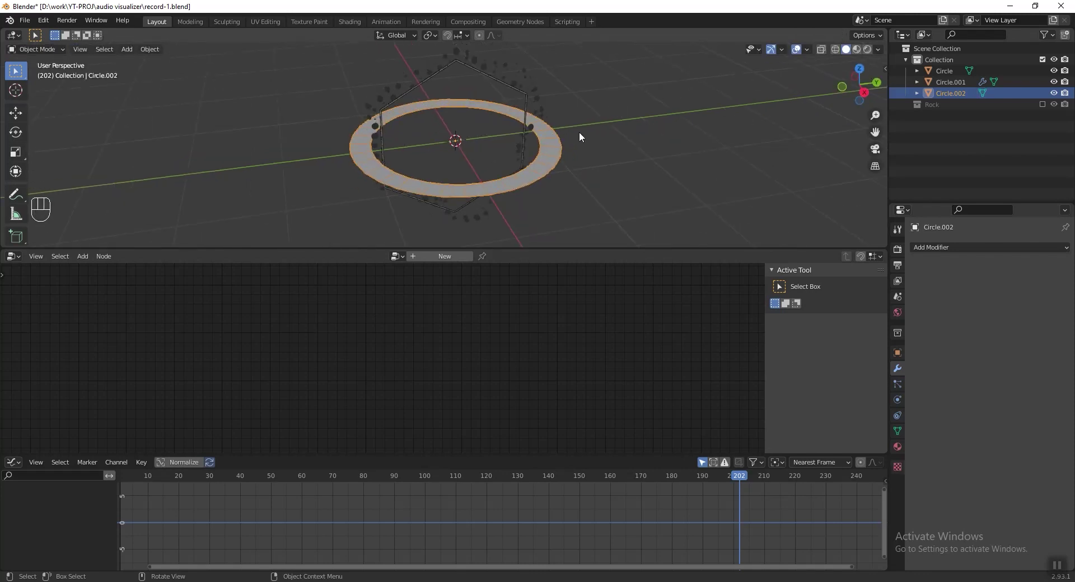
key("s")
left_click(627, 153)
middle_click_drag(627, 153, 573, 115)
scroll(582, 121, "down", 1)
key("s")
left_click(597, 125)
- Set the flat ring's X and Y rotation to 20°
key("n")
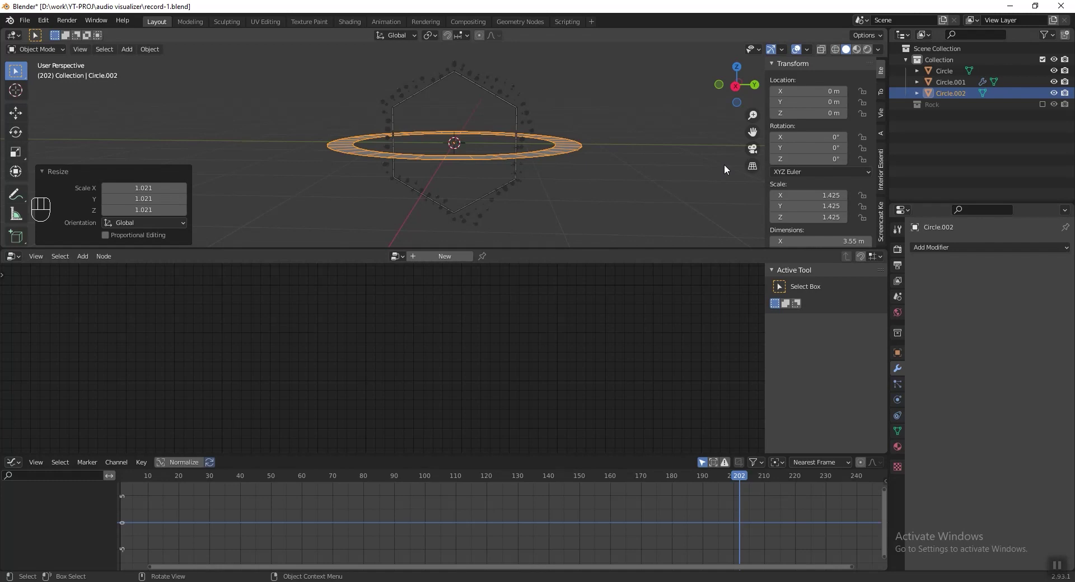
left_click_drag(822, 146, 825, 136)
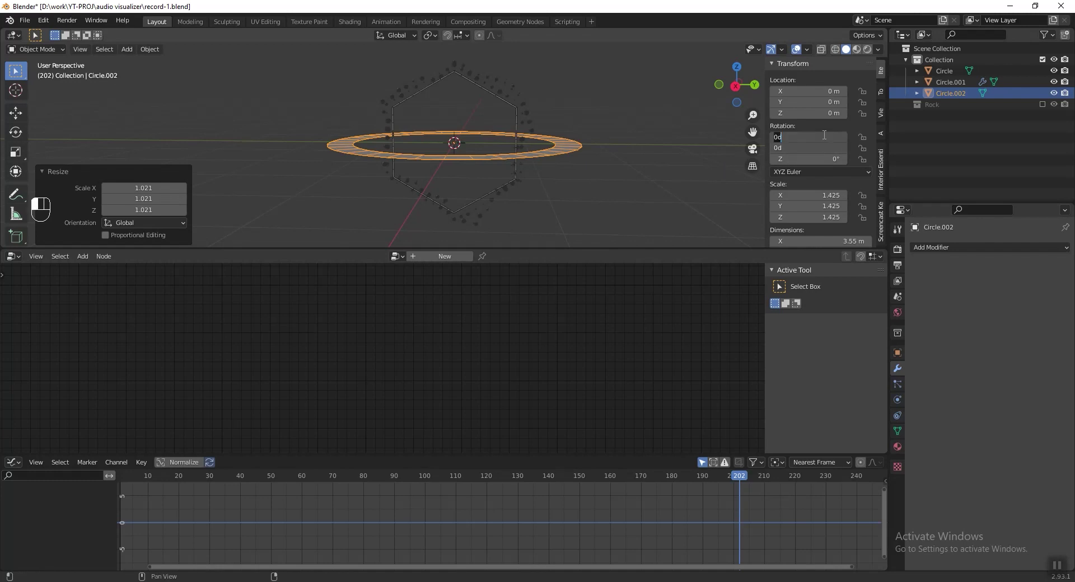
type("20")
key("Return")
left_click(639, 161)
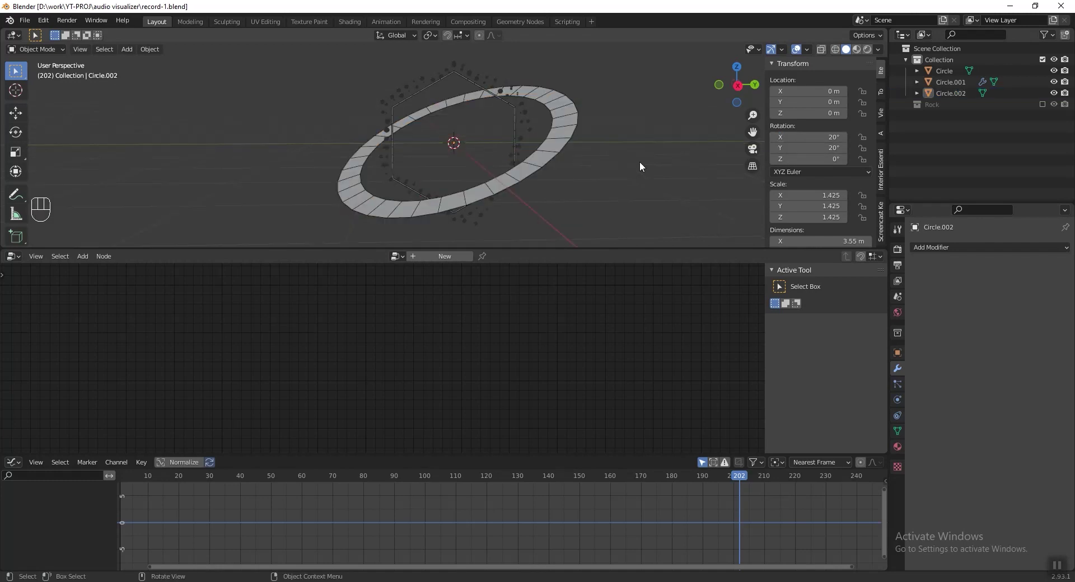
- Add a Displace modifier to the flat ring with a new texture named "Rock Animation"
left_click(997, 248)
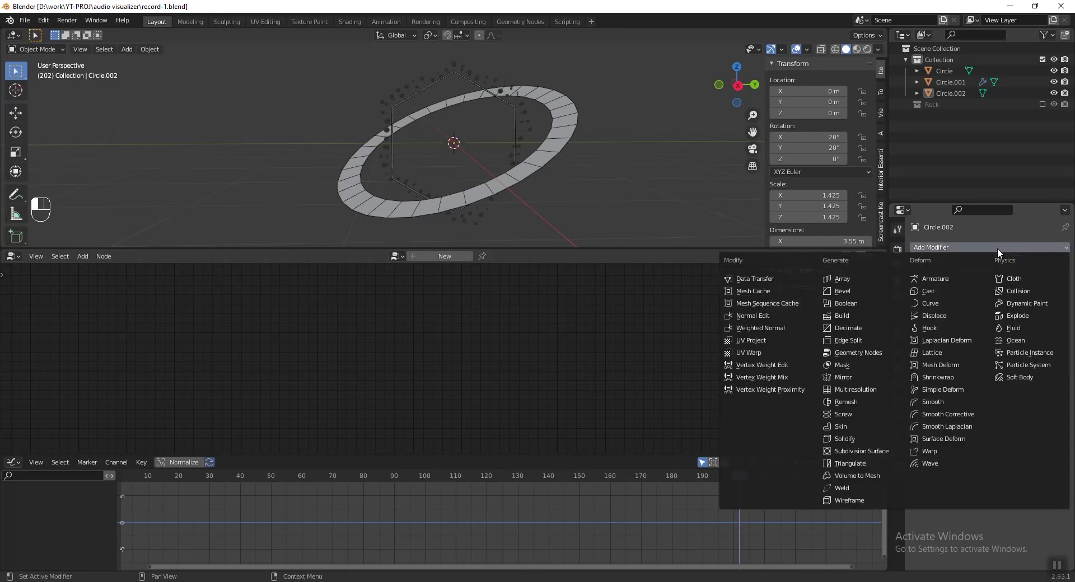
left_click(957, 315)
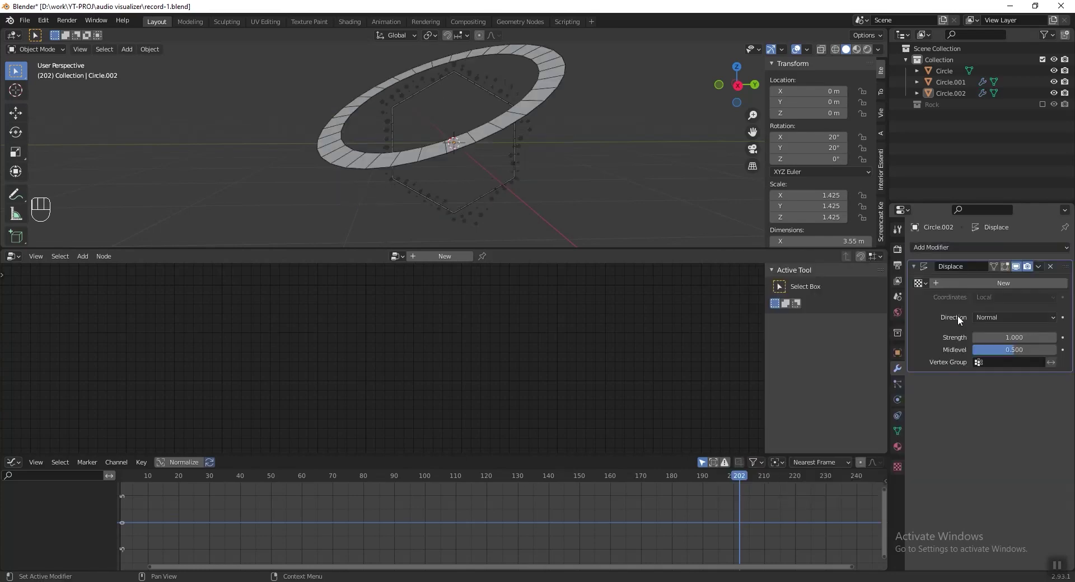
left_click(989, 284)
double_click(989, 284)
type("R")
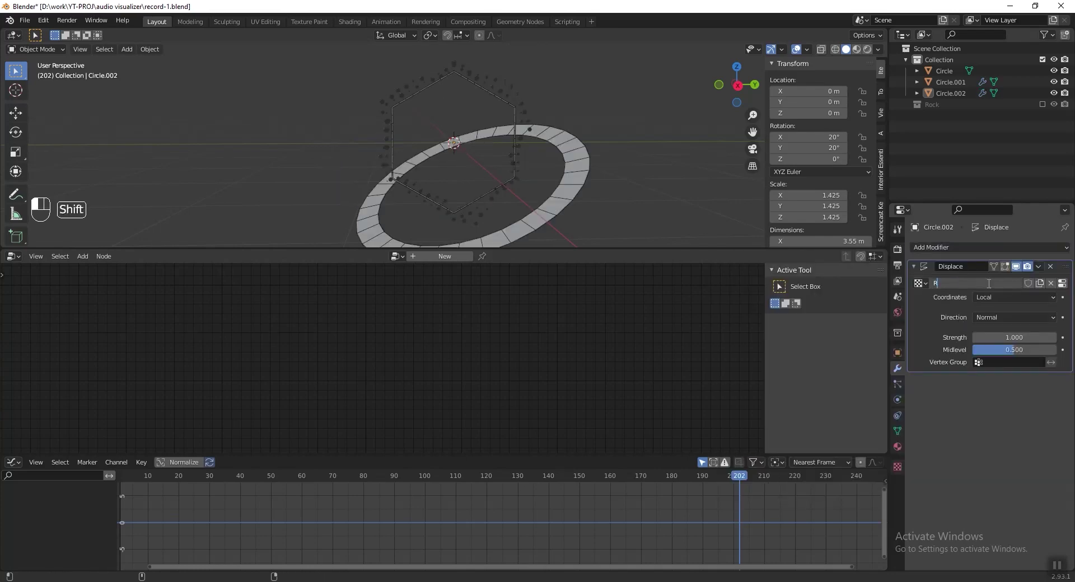
type("ock Animation")
key("Return")
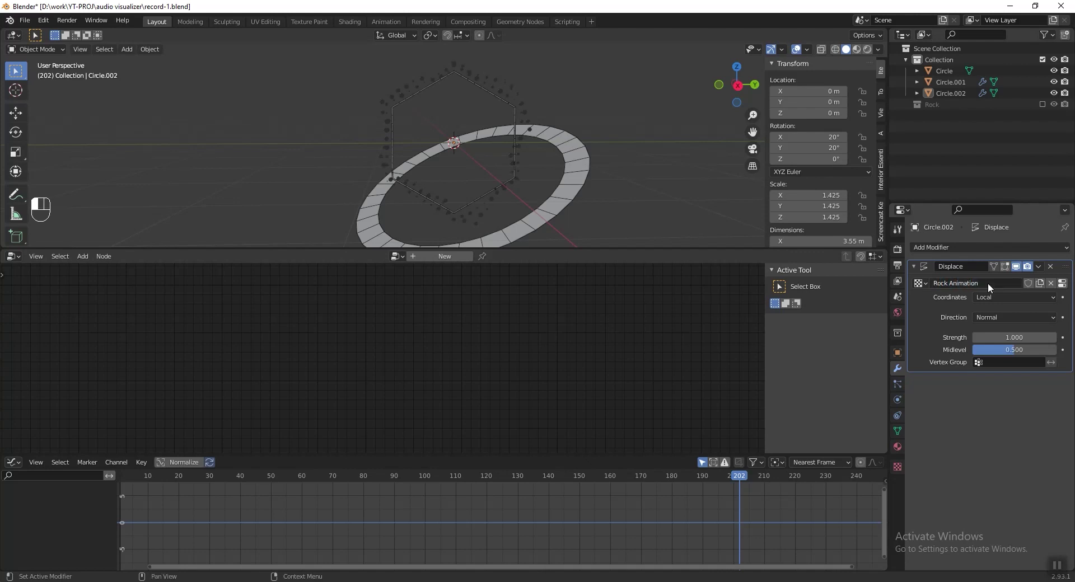
- Set the Rock Animation texture's type to Clouds
left_click(1062, 284)
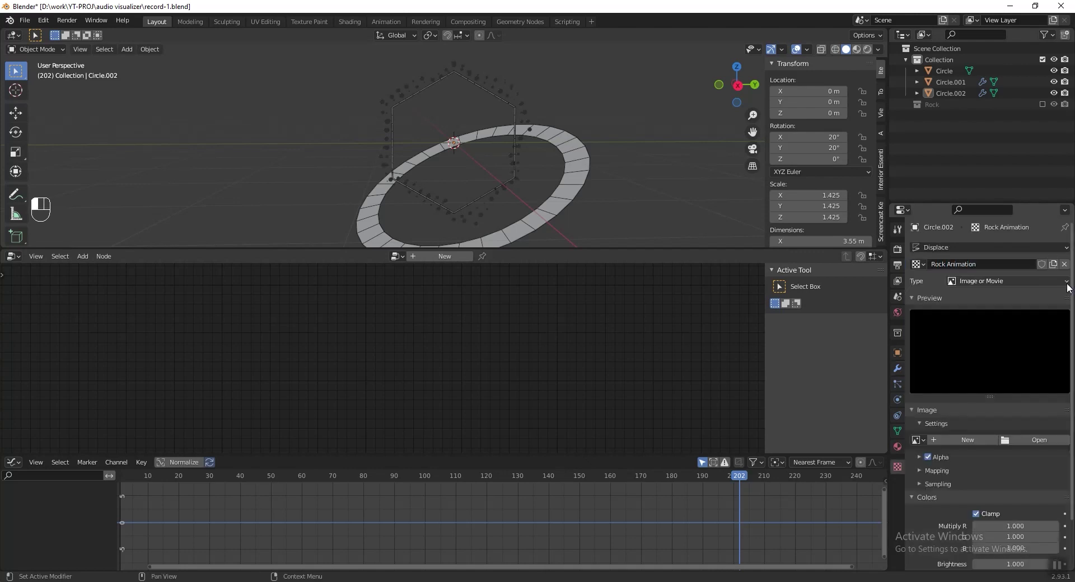
left_click(1005, 280)
left_click(983, 317)
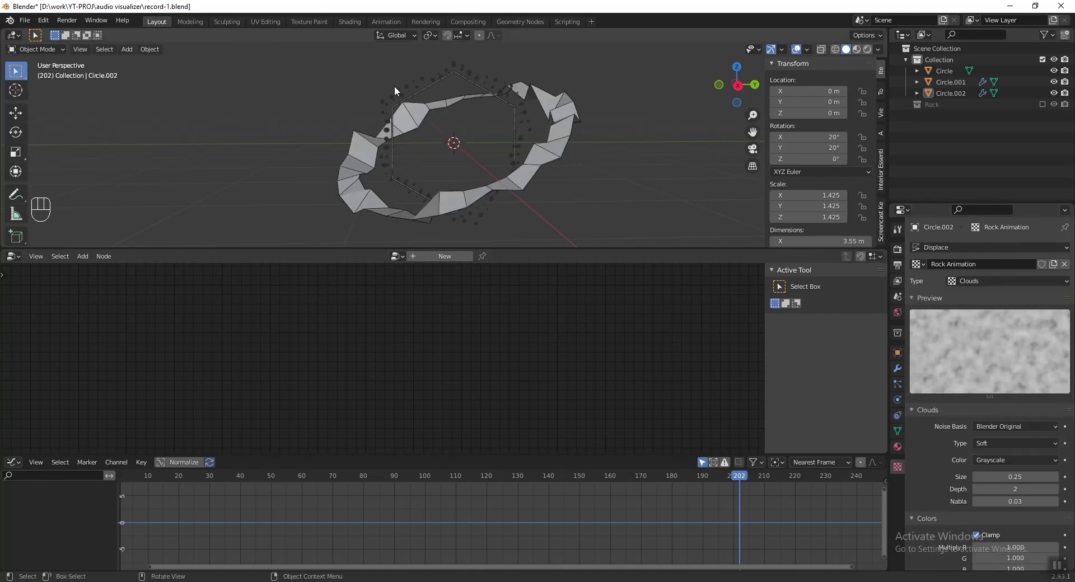
- Add a Plain Axes empty and rename it "Ctrl Rock Animation"
key("shift+a")
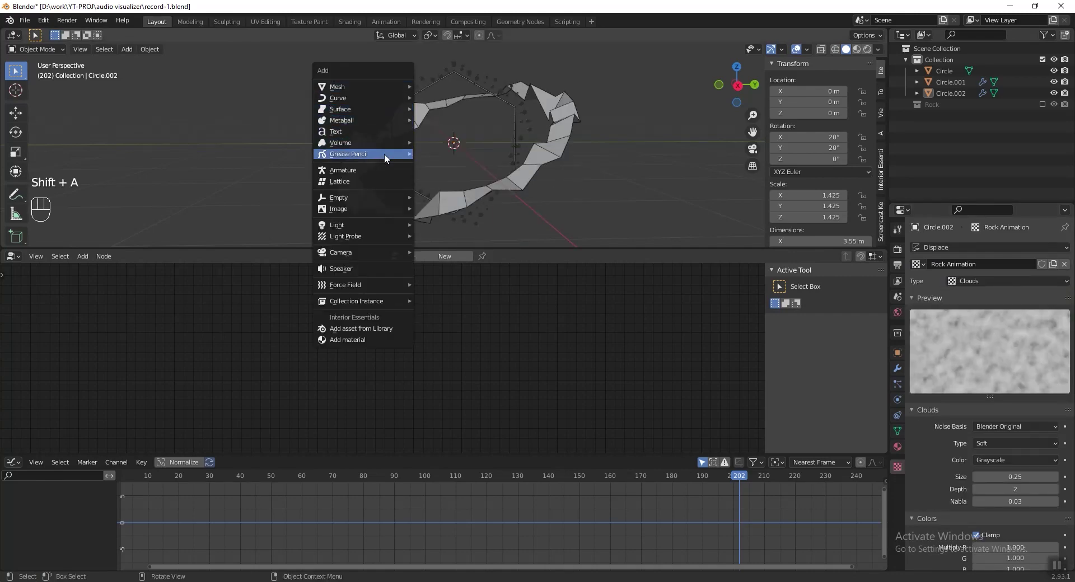
mouse_move(382, 199)
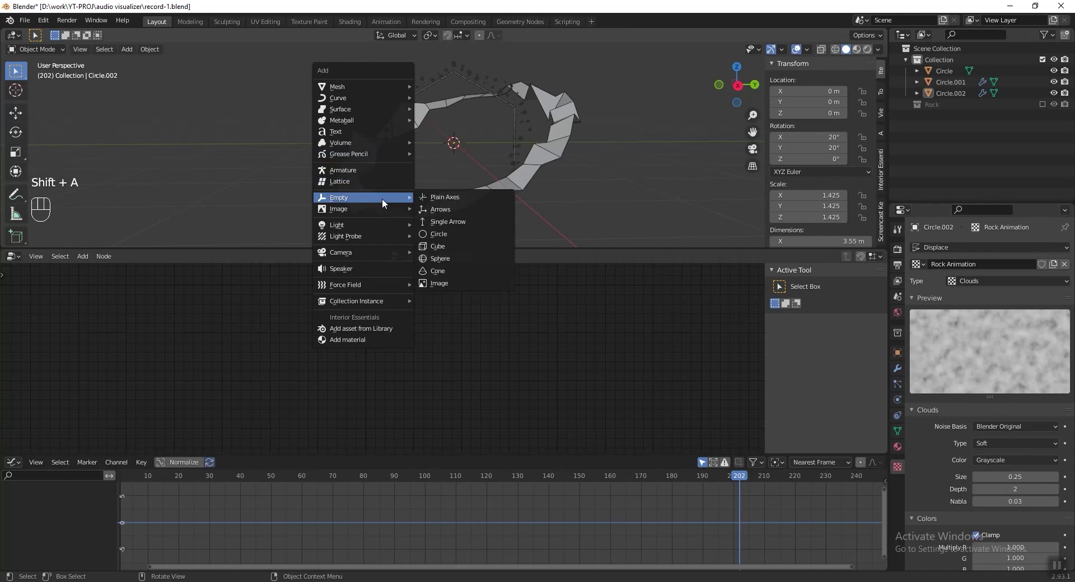
left_click(468, 195)
double_click(941, 105)
type("Ctrl Rock")
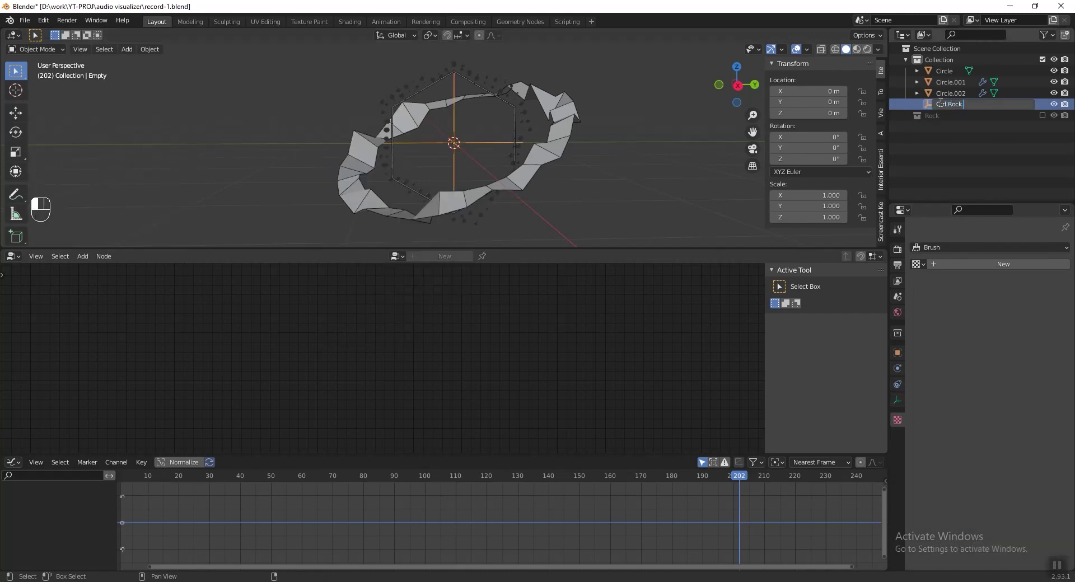
type(" Animation")
key("Return")
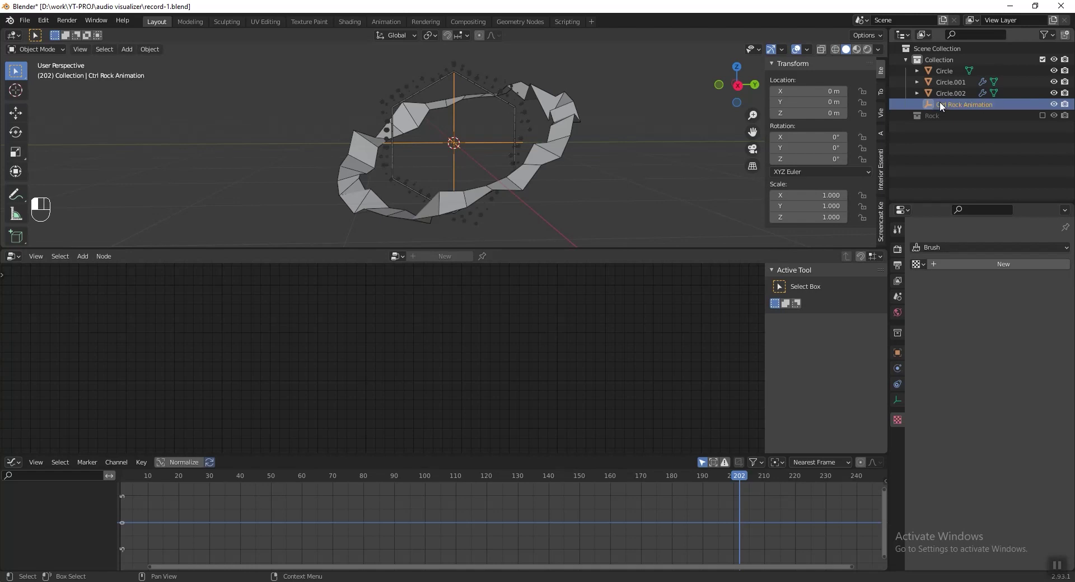
- Set the flat ring's Displace coordinates to Object, using the Ctrl Rock Animation empty as the object
left_click(568, 132)
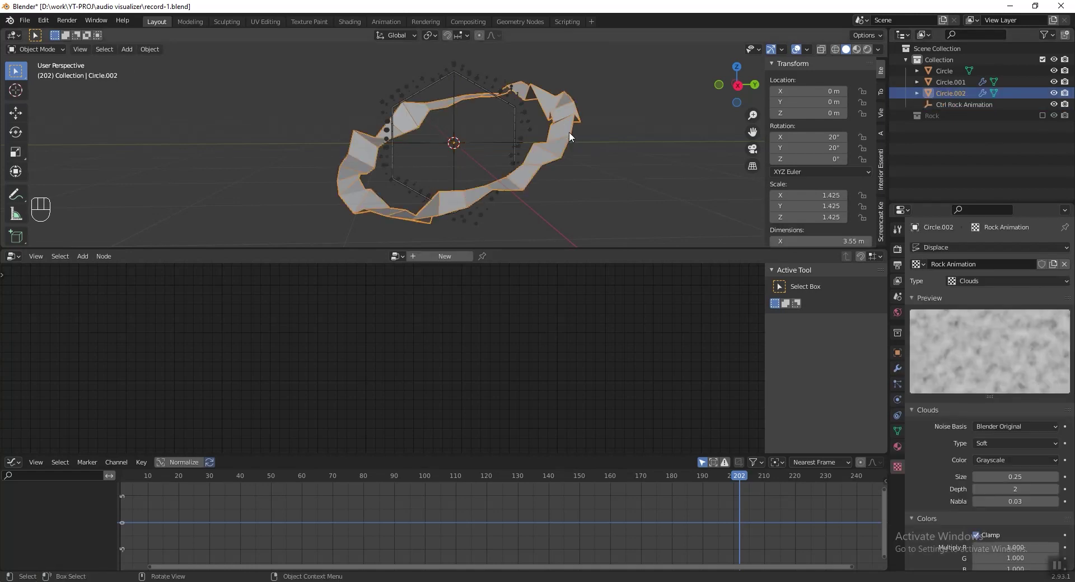
left_click(897, 370)
left_click(981, 297)
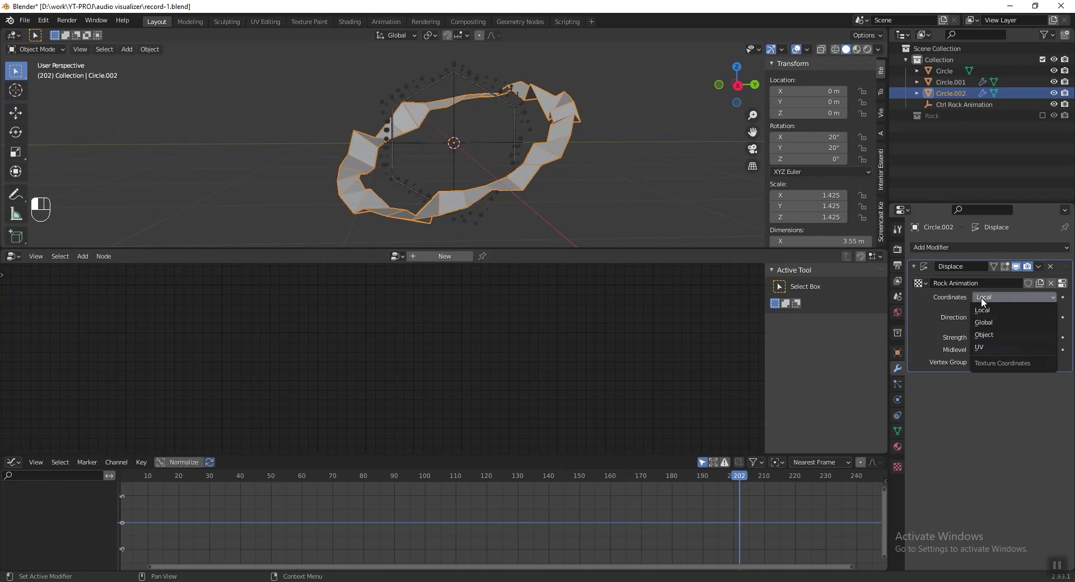
left_click(981, 334)
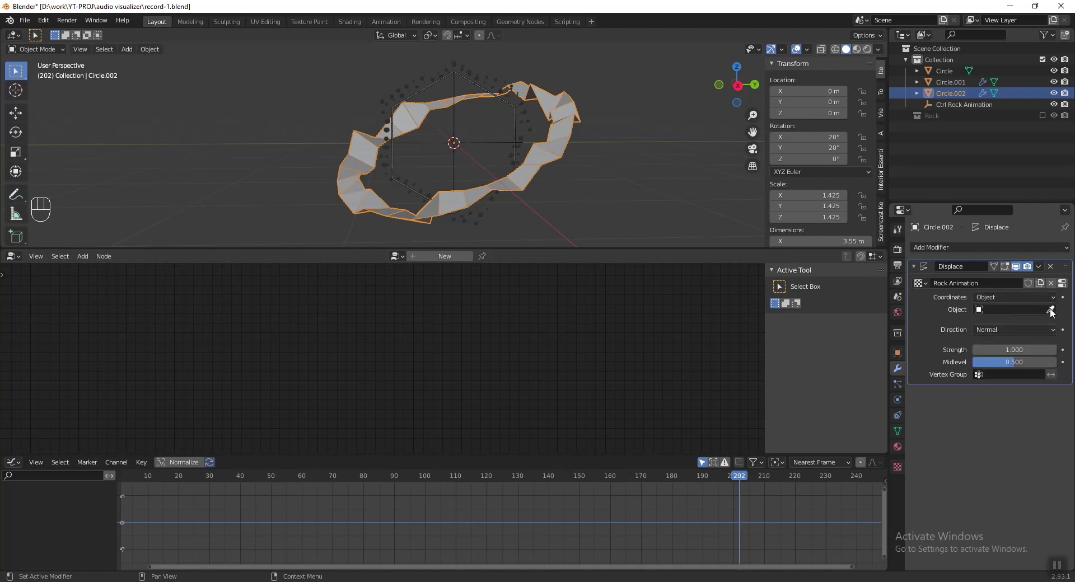
left_click(1043, 309)
left_click(986, 349)
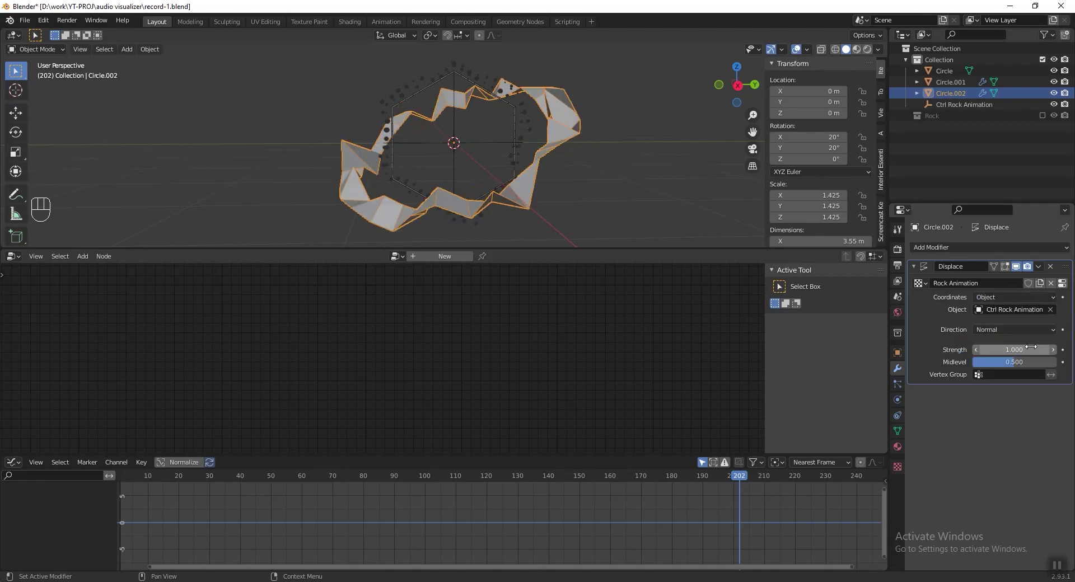
- Move the Ctrl Rock Animation empty up along Z by about 2.23 m
left_click(452, 121)
scroll(497, 140, "down", 2)
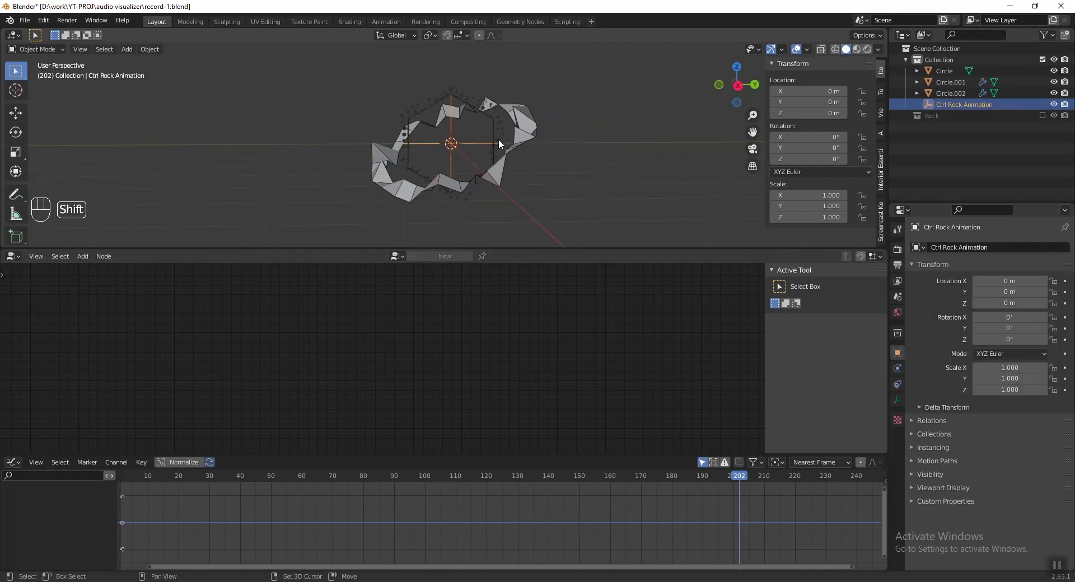
middle_click_drag(498, 139, 488, 184, "shift")
key("g")
key("z")
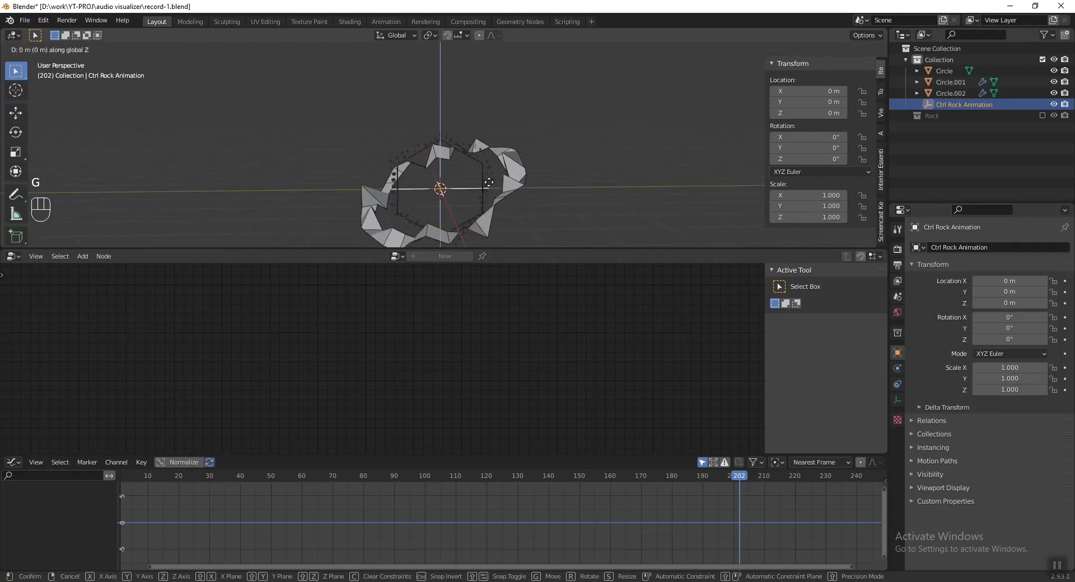
left_click(519, 75)
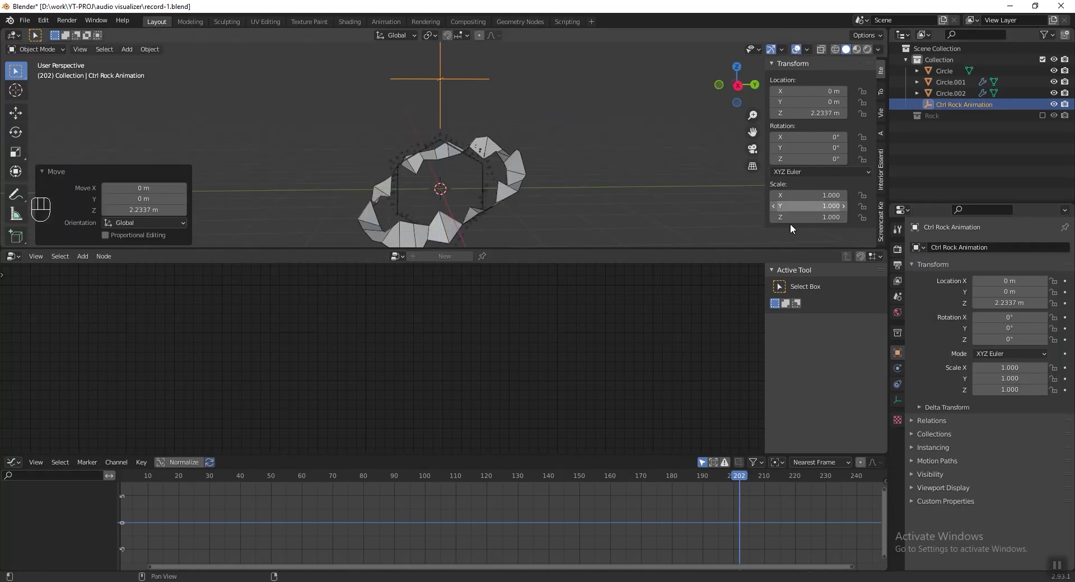
- Drive the Ctrl Rock Animation empty's Z rotation with #frame/4 and play the animation to check it
left_click(809, 159)
type("#fra")
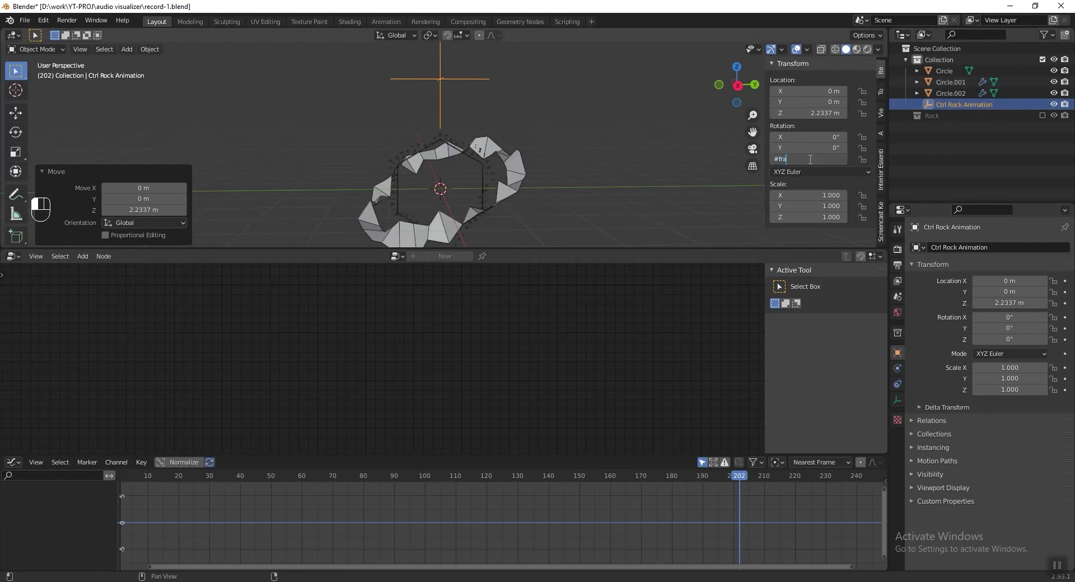
type("me/4")
key("KP_Enter")
key("space")
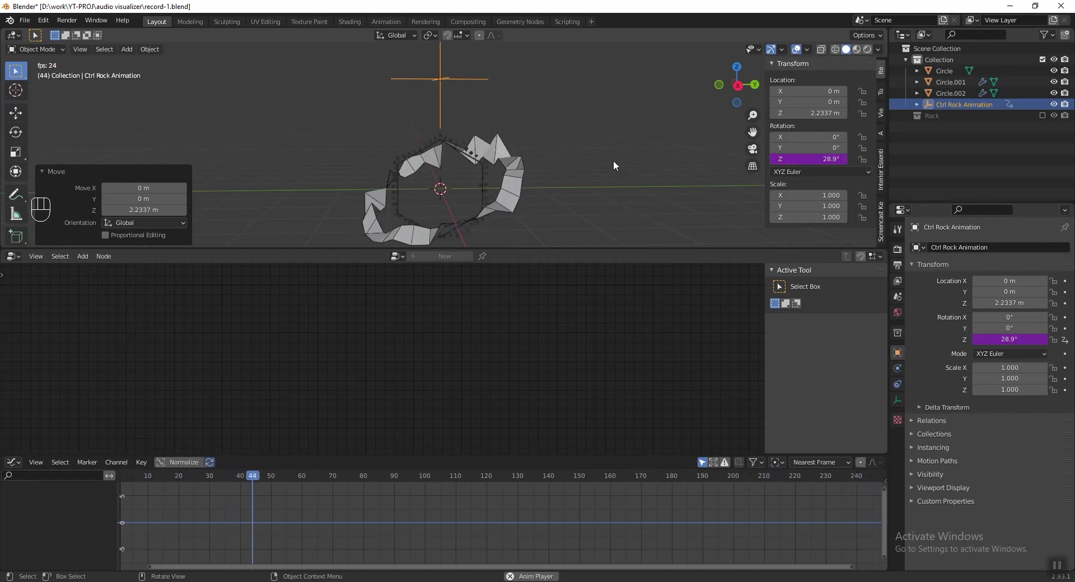
key("space")
- Create a geometry node tree on the displaced ring and insert a Point Instance node between Group Input and Group Output
left_click(518, 176)
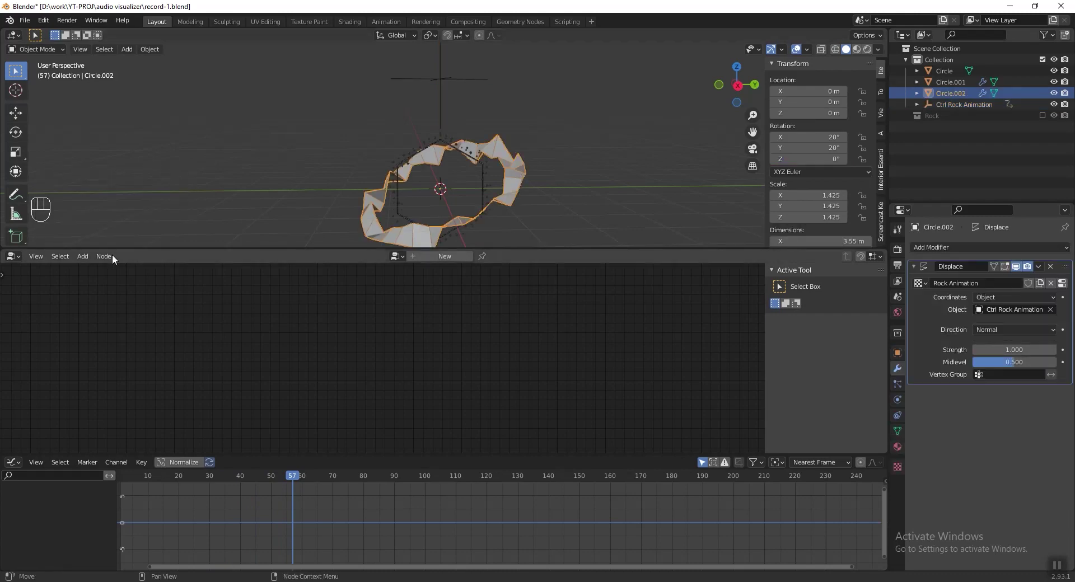
left_click(443, 256)
key("shift+a")
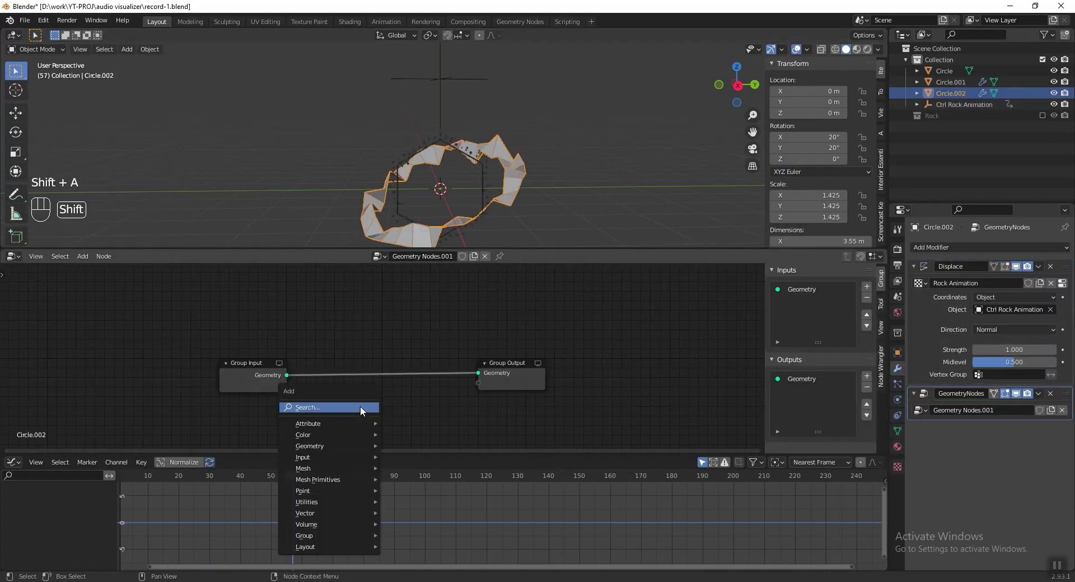
mouse_move(333, 500)
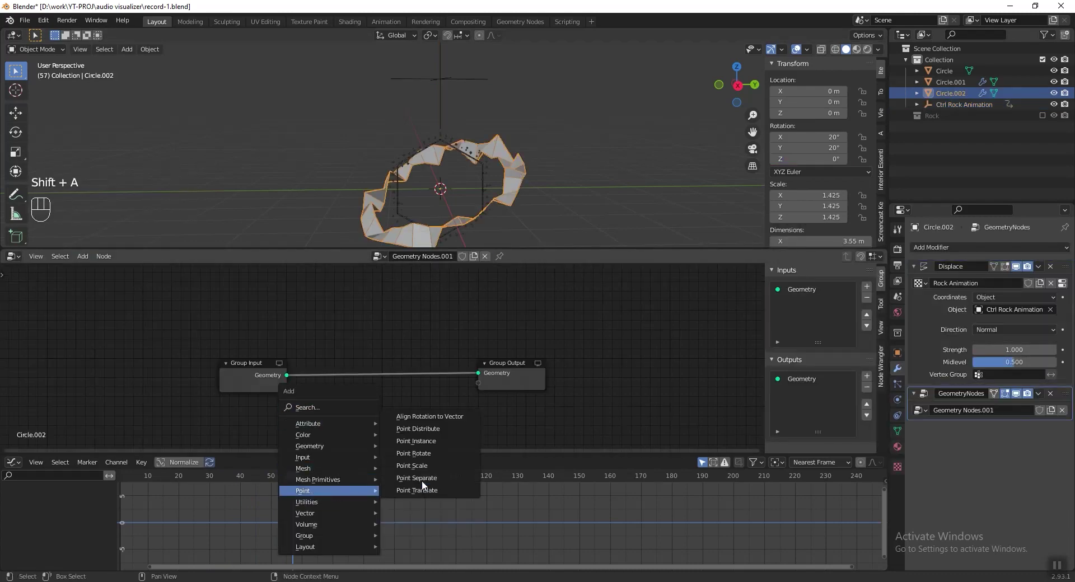
left_click(414, 440)
left_click(421, 406)
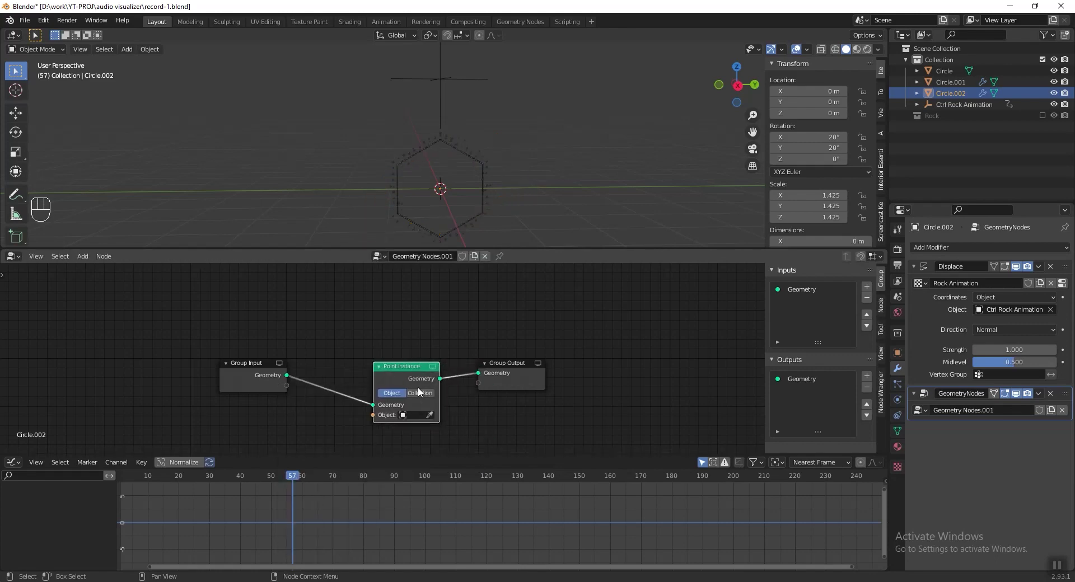
- Set the Point Instance node to Collection mode, using the Rock collection
left_click(420, 393)
left_click(417, 427)
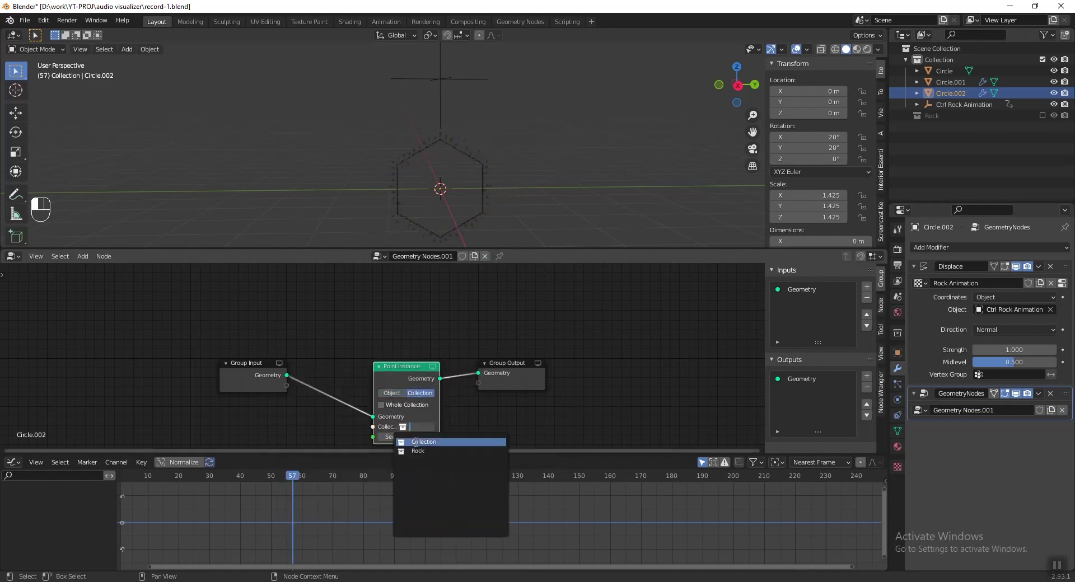
left_click(421, 455)
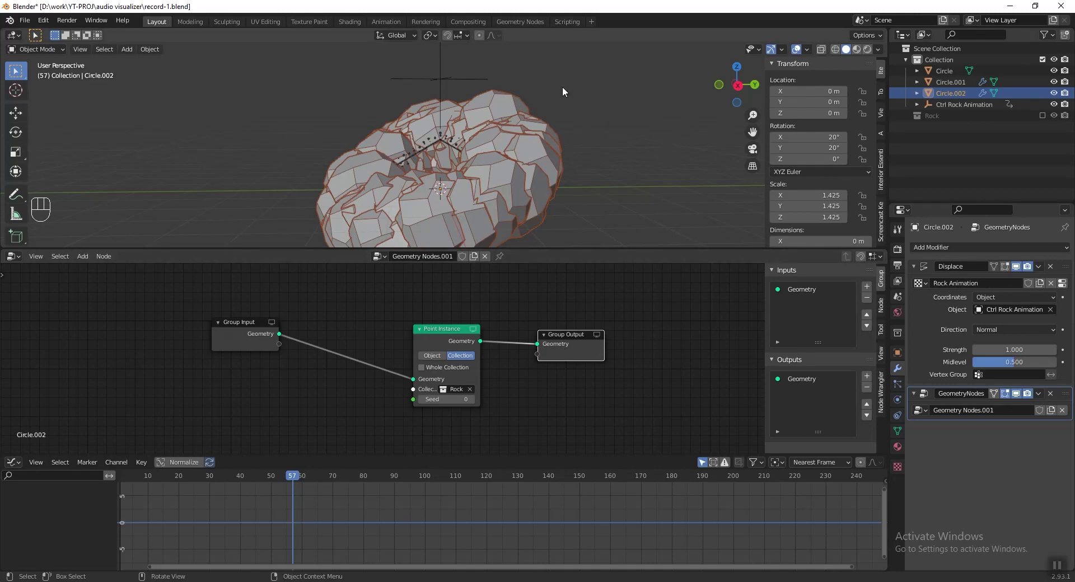
- Insert an Attribute Randomize node between Group Input and Point Instance
key("shift+a")
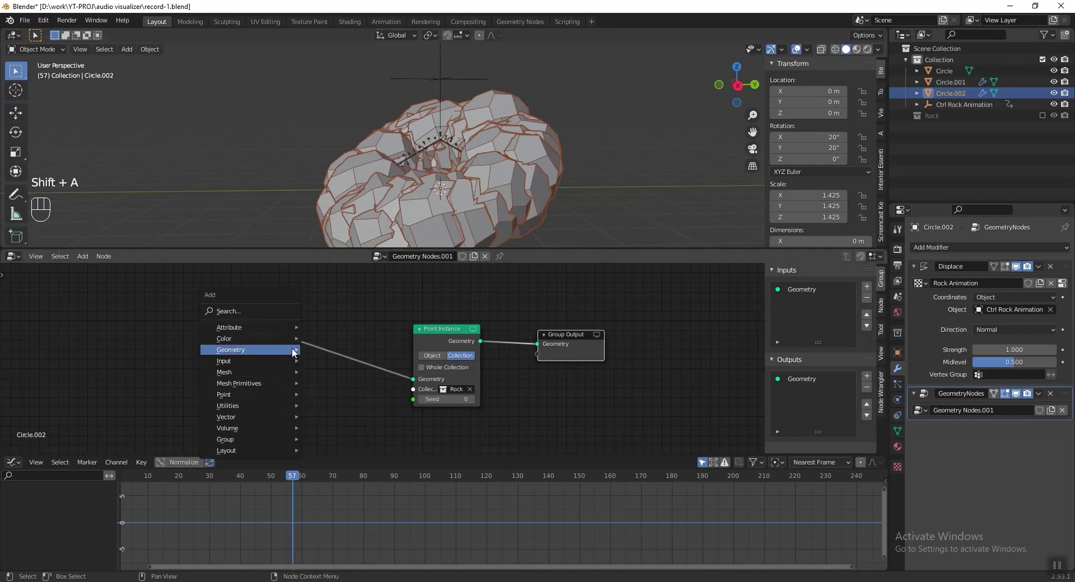
mouse_move(286, 327)
left_click(346, 450)
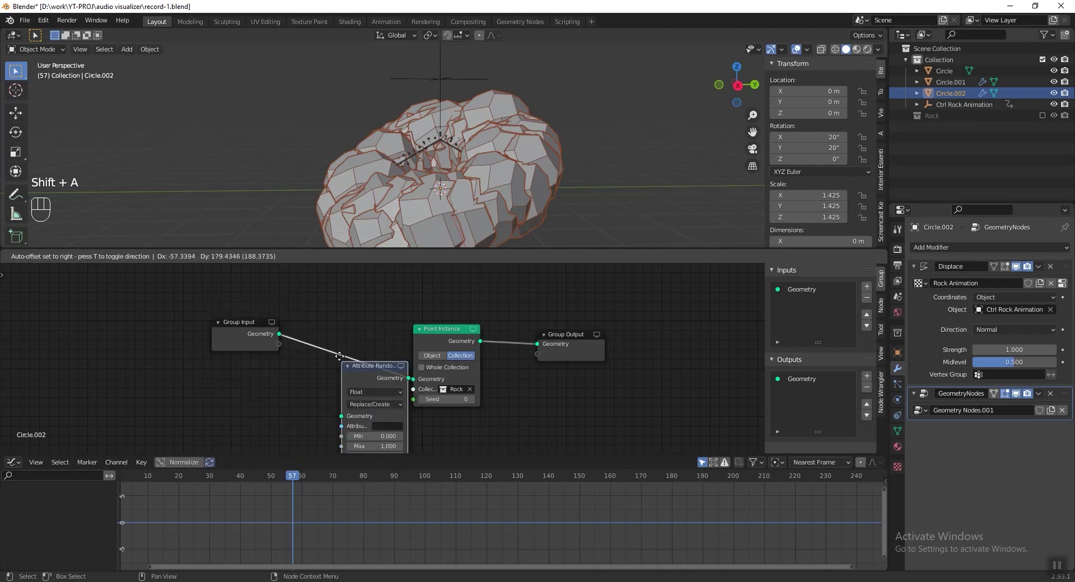
left_click(386, 401)
- Randomize the scale attribute with a maximum of 0.12, then save the file and preview the animation
left_click(385, 396)
type("scale")
left_click(366, 407)
left_click(387, 415)
type("0.12")
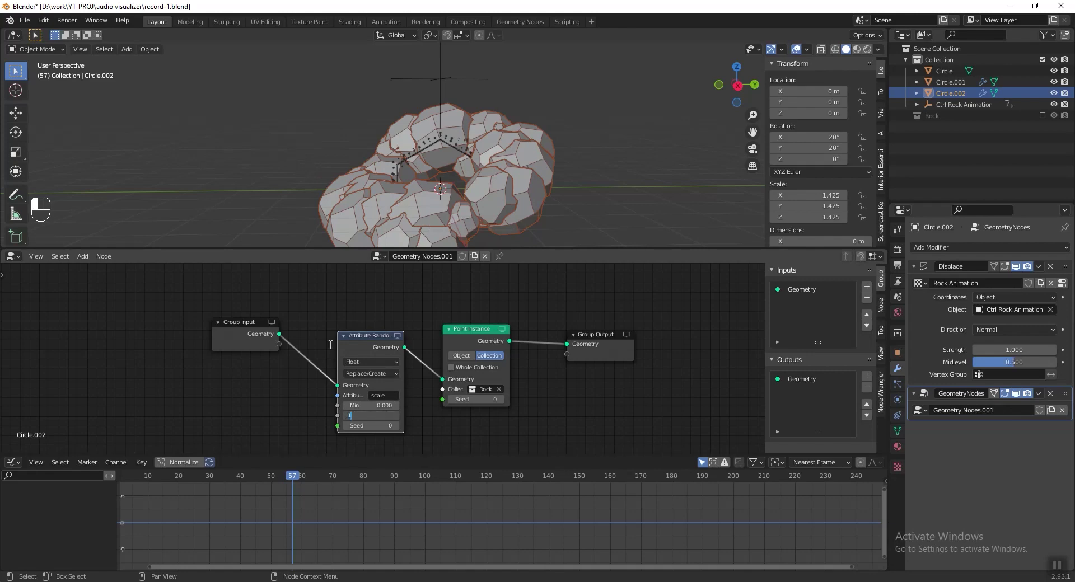
key("Return")
key("ctrl+s")
key("space")
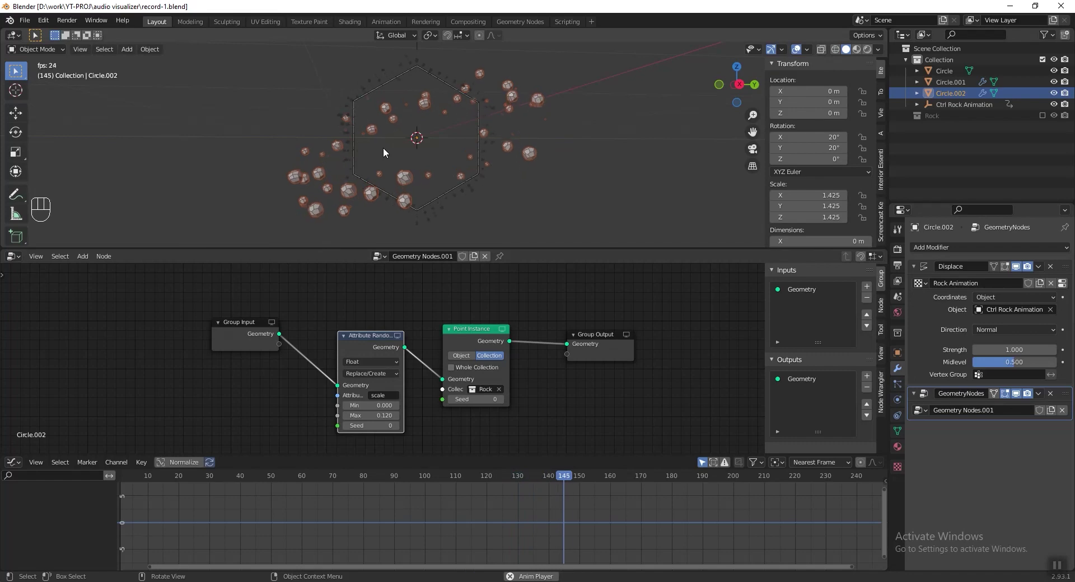
key("space")
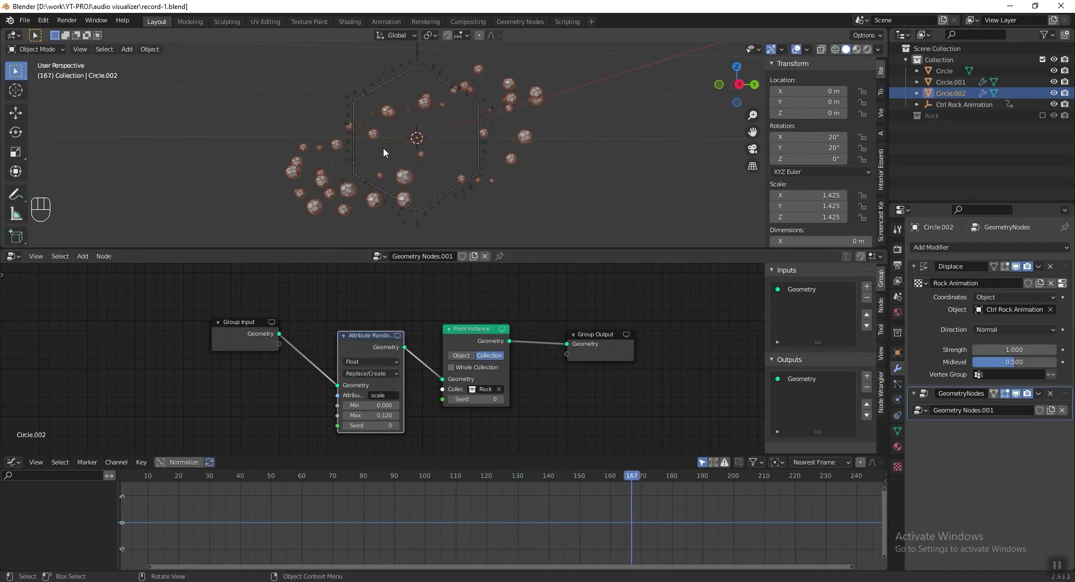
- Insert a Transform node between Group Input and Attribute Randomize
key("x")
key("shift+a")
mouse_move(297, 390)
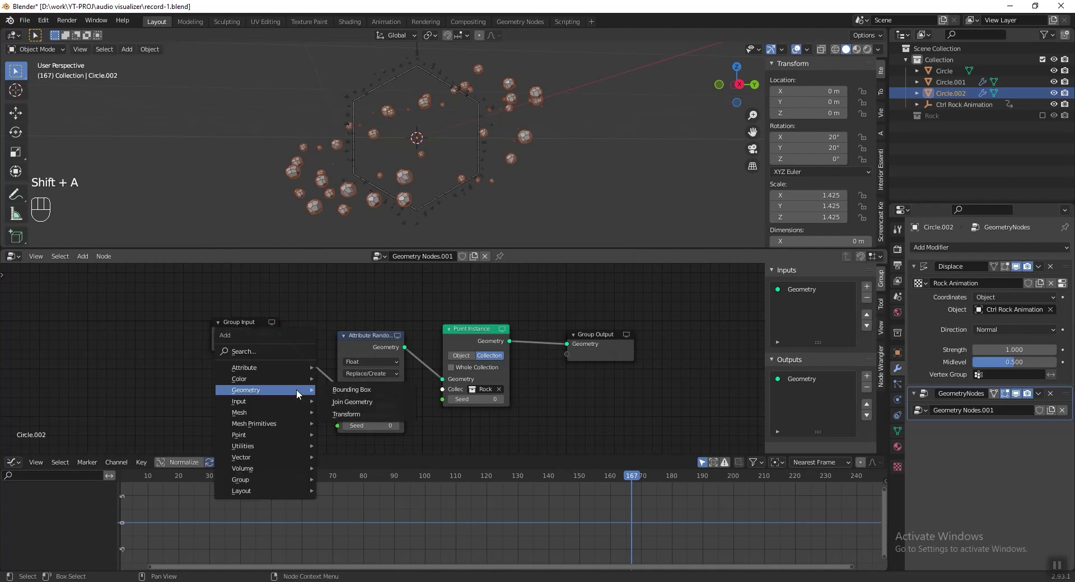
left_click(346, 415)
left_click(300, 335)
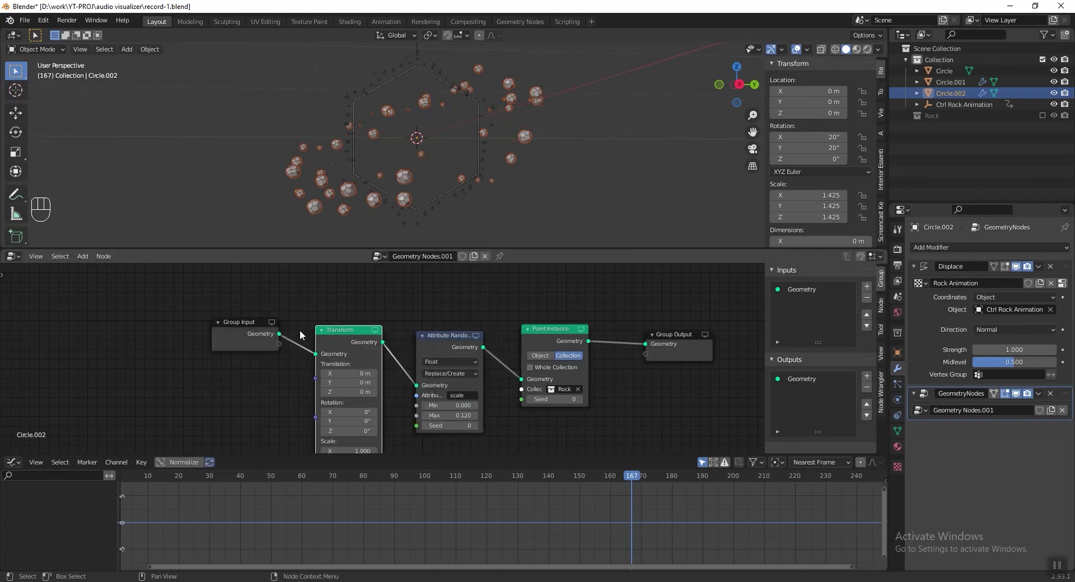
- Drive the Transform node's Z rotation with #frame/100, preview the animation and save the file
middle_click_drag(331, 342, 307, 308)
double_click(314, 397)
type("#frame/100")
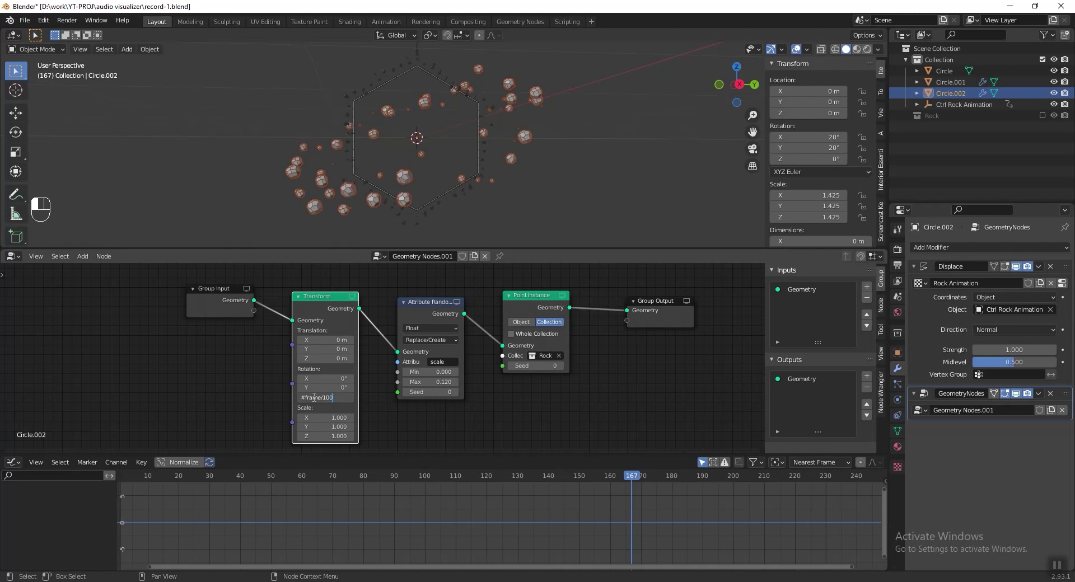
left_click(468, 396)
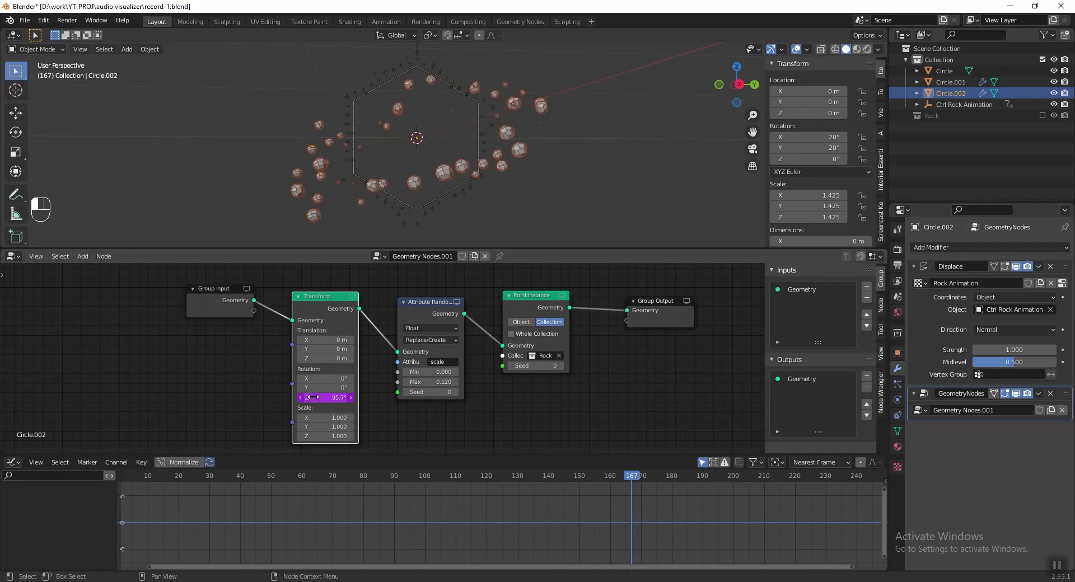
key("space")
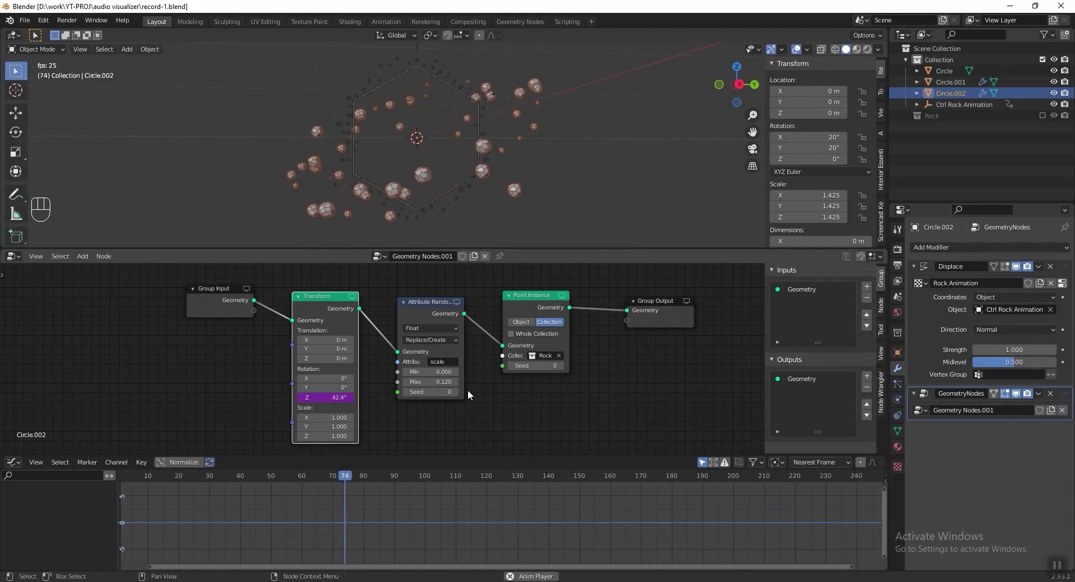
key("ctrl+s")
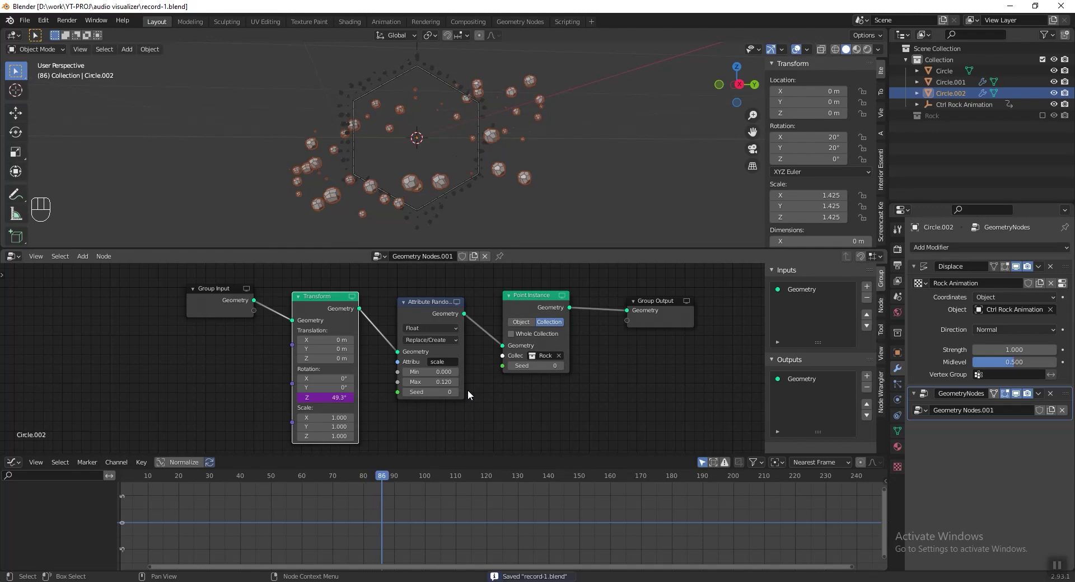
- Move the three circles and the Ctrl Rock Animation empty into a new collection named "Audio Visualizer"
left_click(936, 70)
left_click(952, 103, "shift")
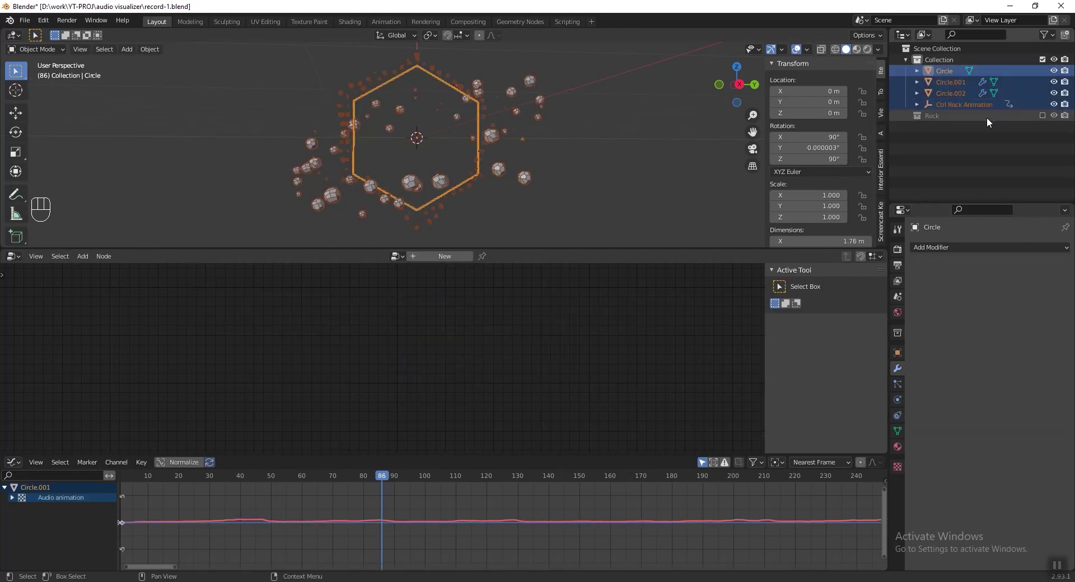
key("m")
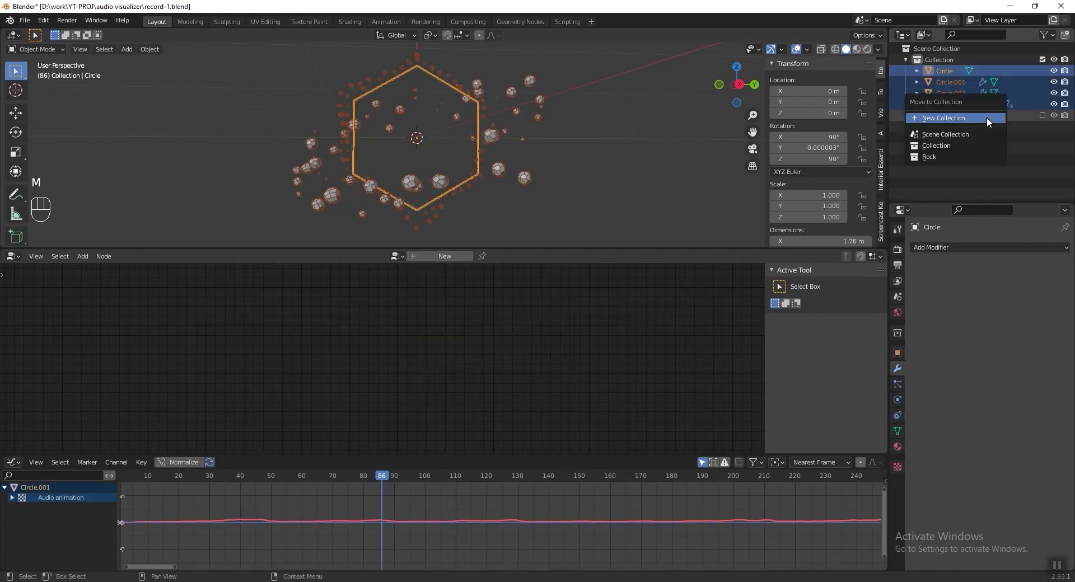
left_click(986, 116)
type("Audio Visualizer")
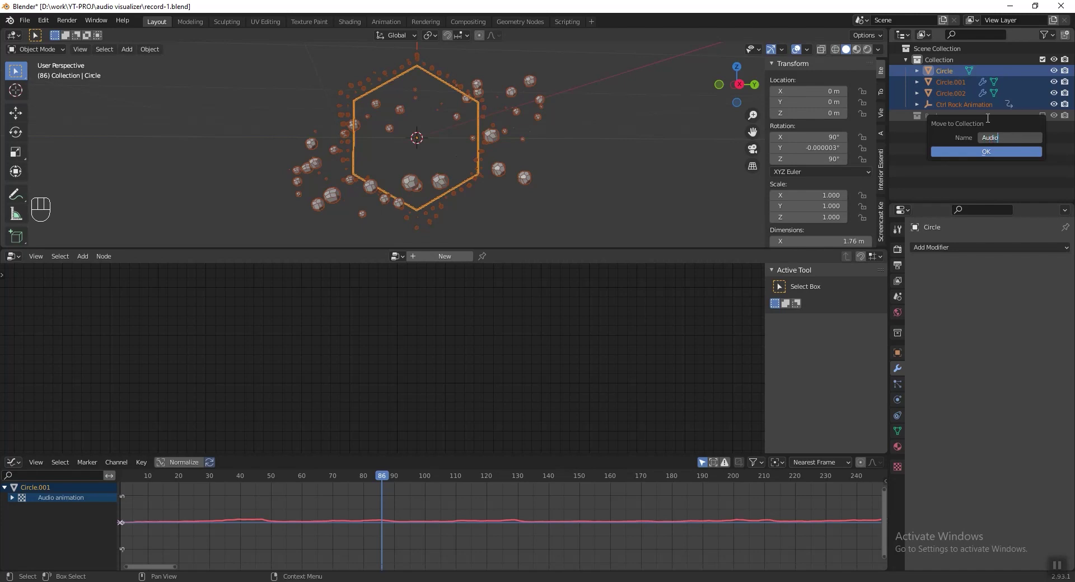
left_click(996, 152)
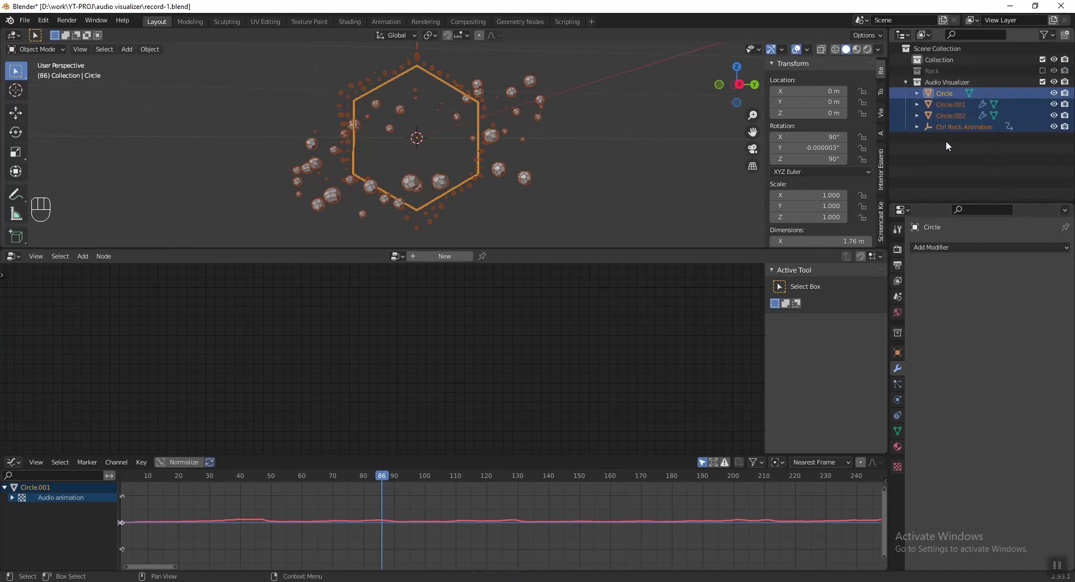
- Exclude the Audio Visualizer collection from the view layer and merge the node editor area into the 3D viewport
left_click(1042, 82)
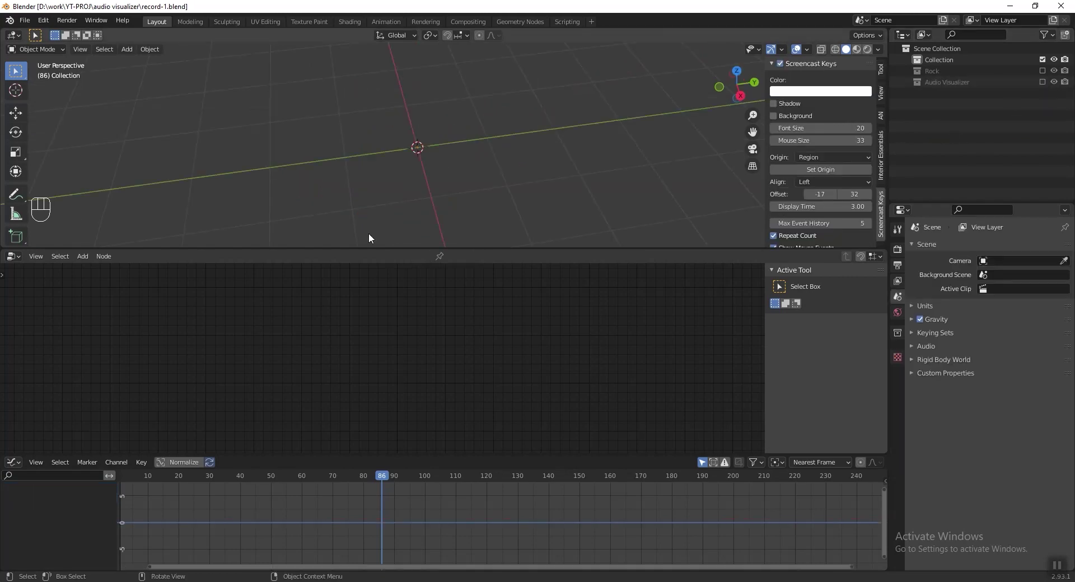
right_click(404, 250)
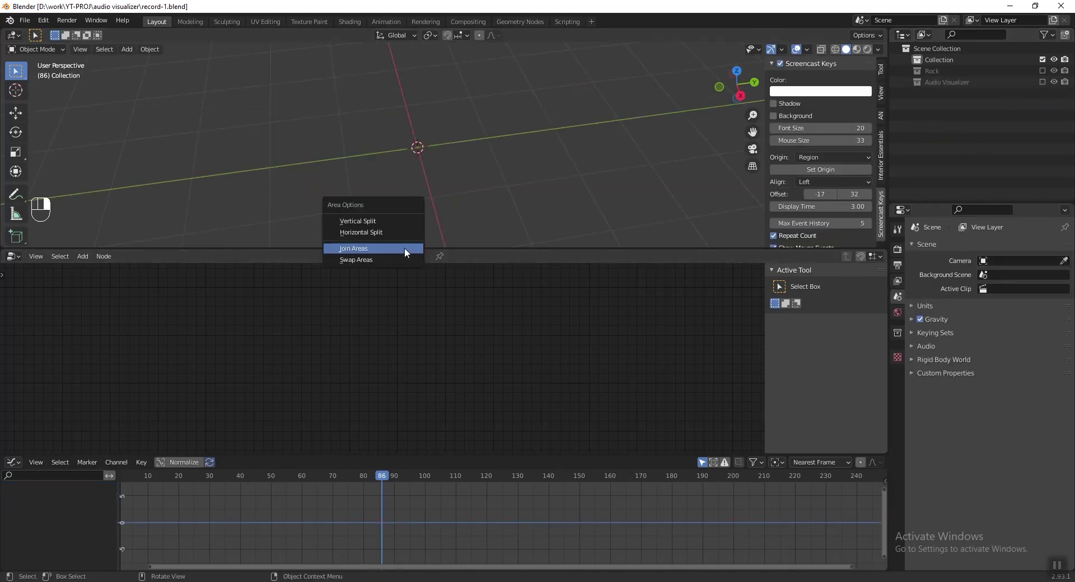
left_click(404, 248)
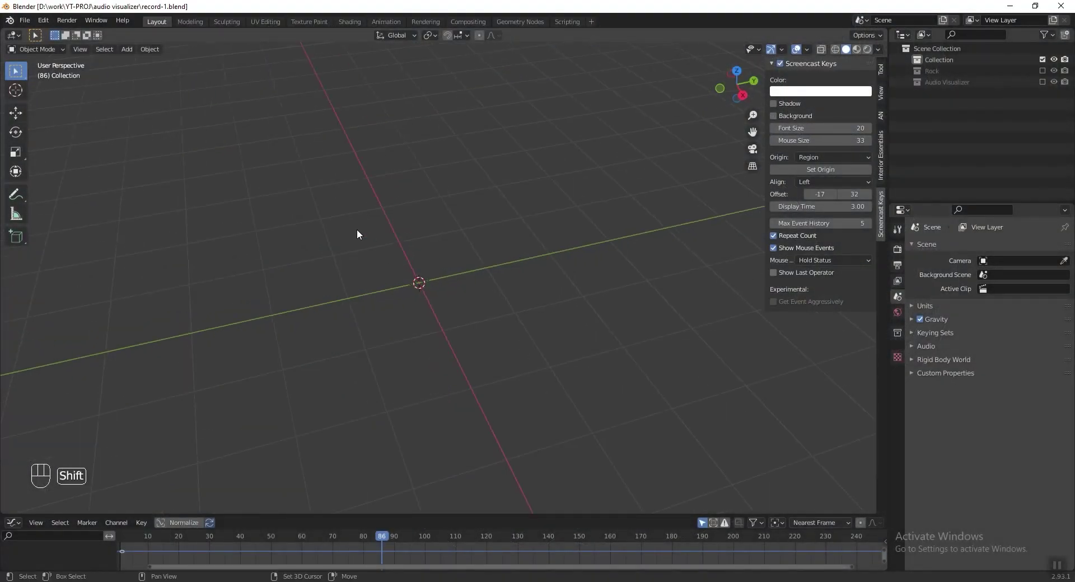
- Add a plane and move it -1 m along X so its edge meets the world origin
key("shift+a")
mouse_move(358, 230)
left_click(437, 232)
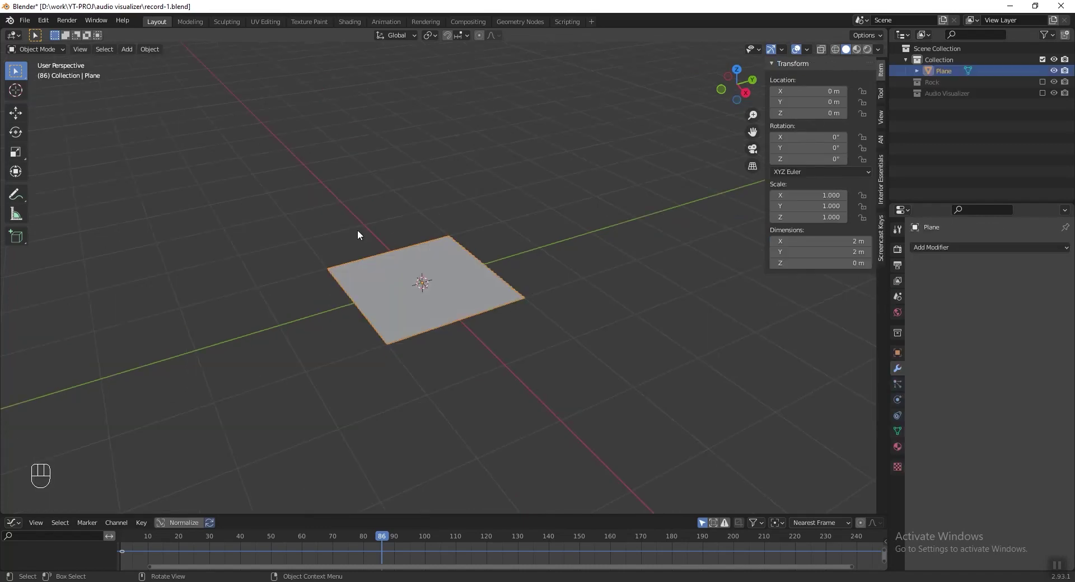
key("g")
key("ctrl")
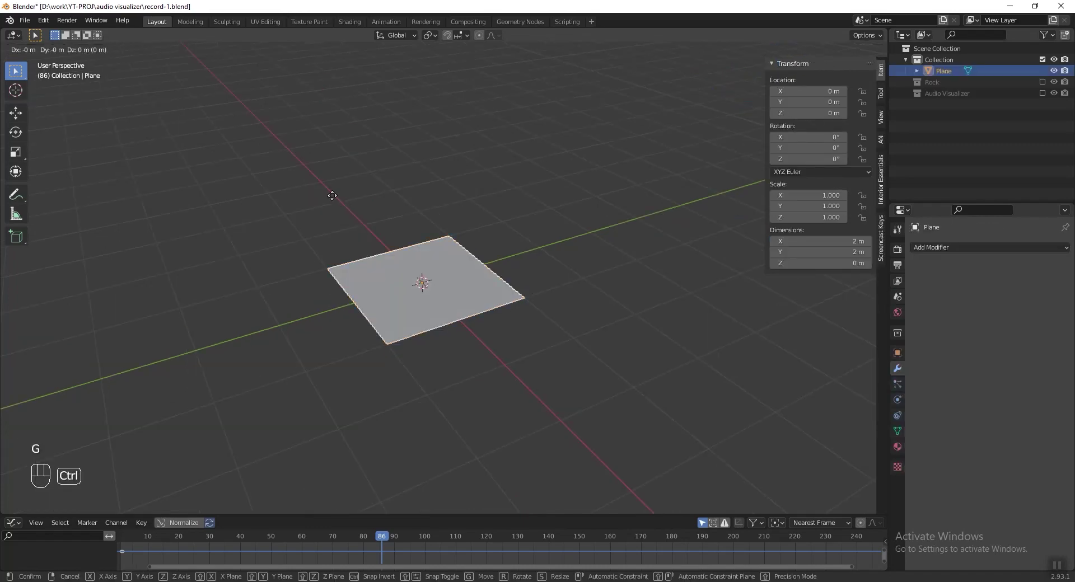
left_click(308, 191)
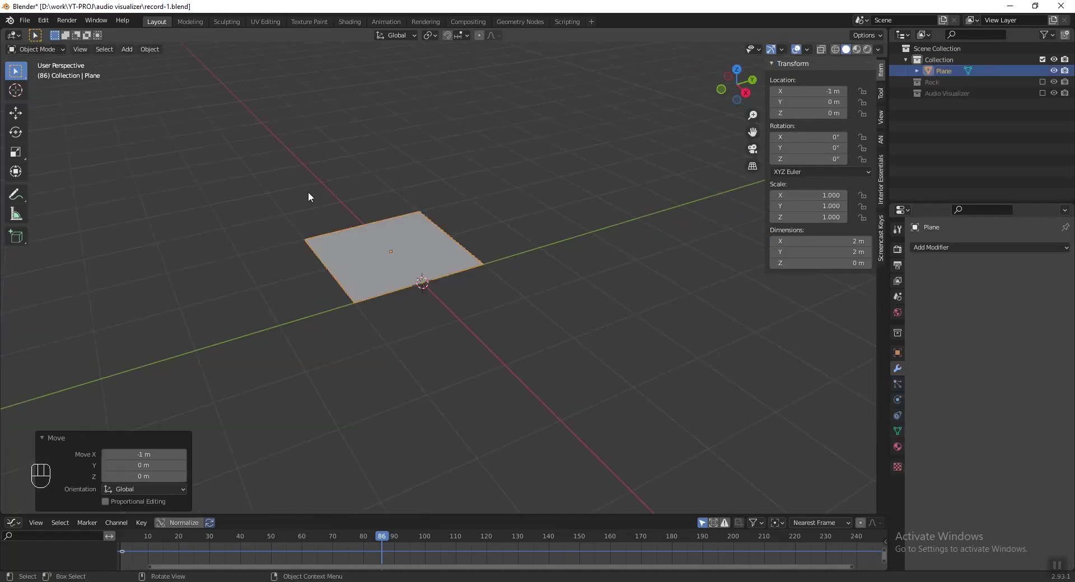
- In the front view, extrude the plane's outer -X edge upward in three segments, bulging outward and curving back in
key("KP_1")
middle_click_drag(436, 268, 451, 305, "shift")
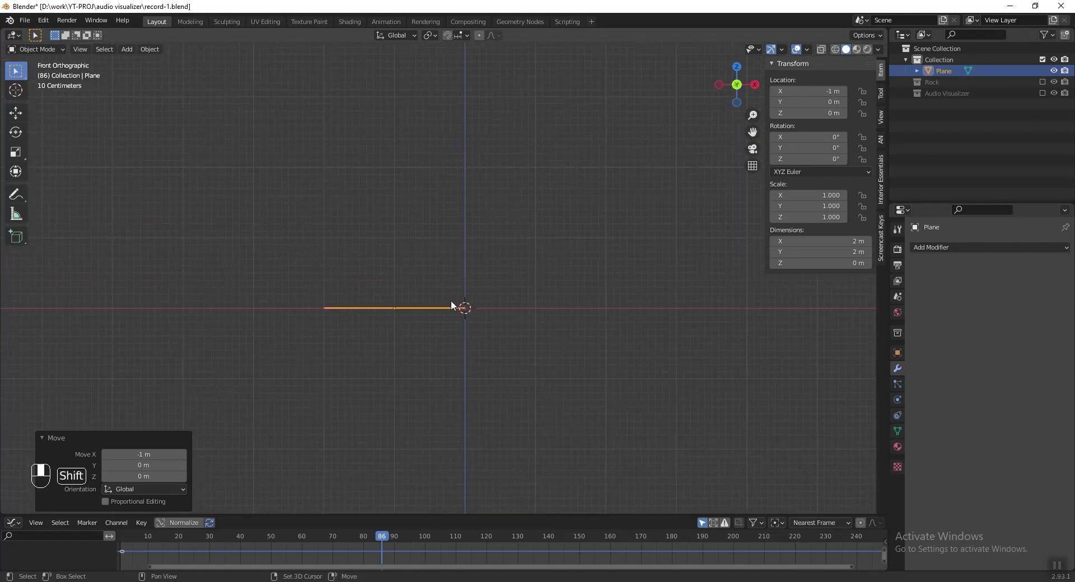
key("Tab")
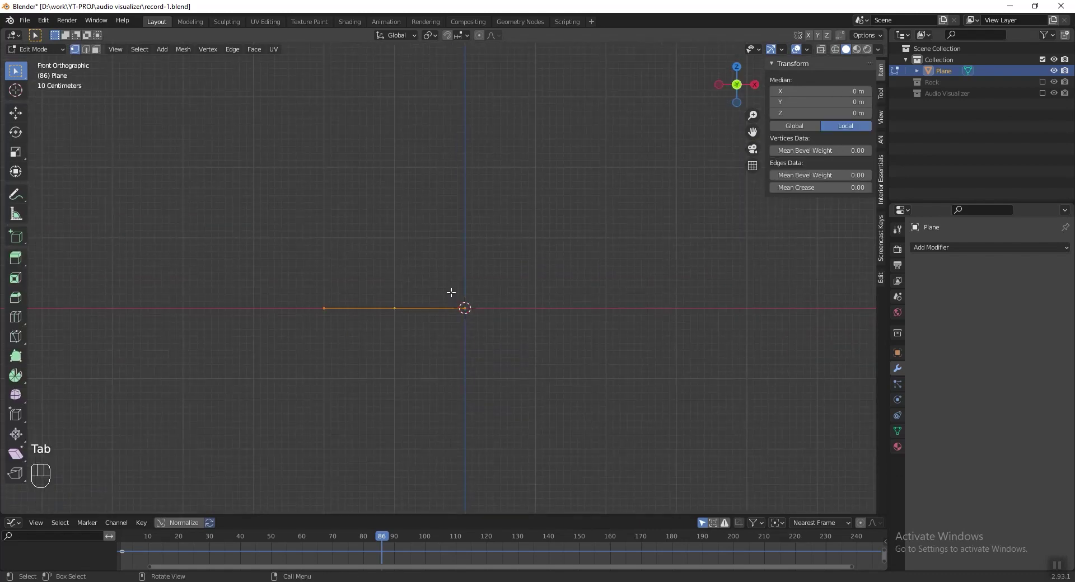
key("alt+z")
left_click_drag(291, 265, 370, 345)
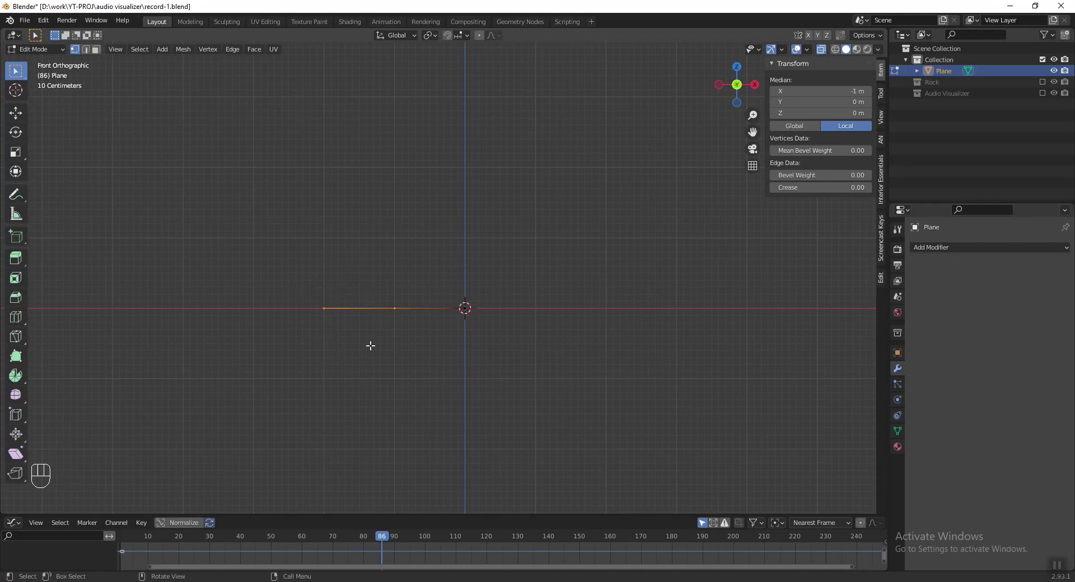
key("e")
left_click(336, 280)
scroll(470, 255, "down", 3)
key("e")
left_click(421, 230)
key("e")
left_click(445, 163)
- Continue extruding the edge up toward the Z axis, then fold it back outward along -X at the top
key("e")
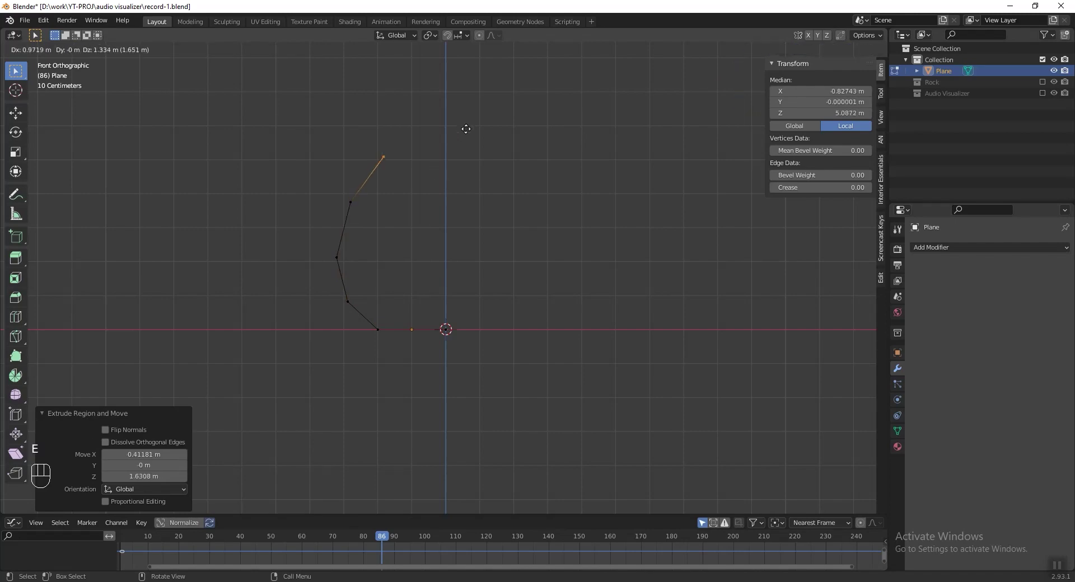
left_click(510, 88)
key("e")
left_click(499, 53)
middle_click_drag(483, 108, 489, 132, "shift")
key("e")
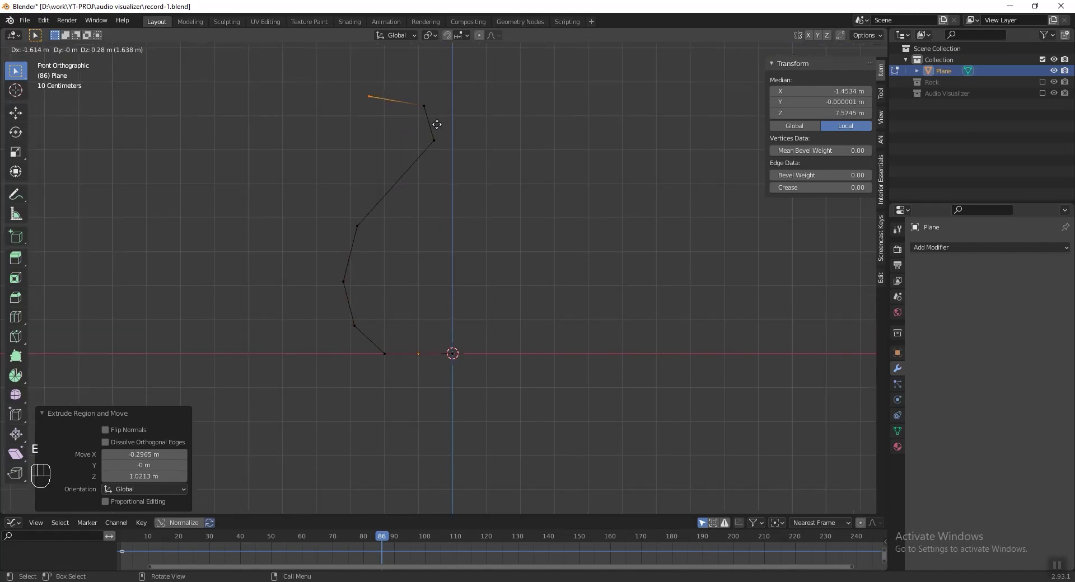
left_click(384, 144)
middle_click_drag(463, 182, 399, 231)
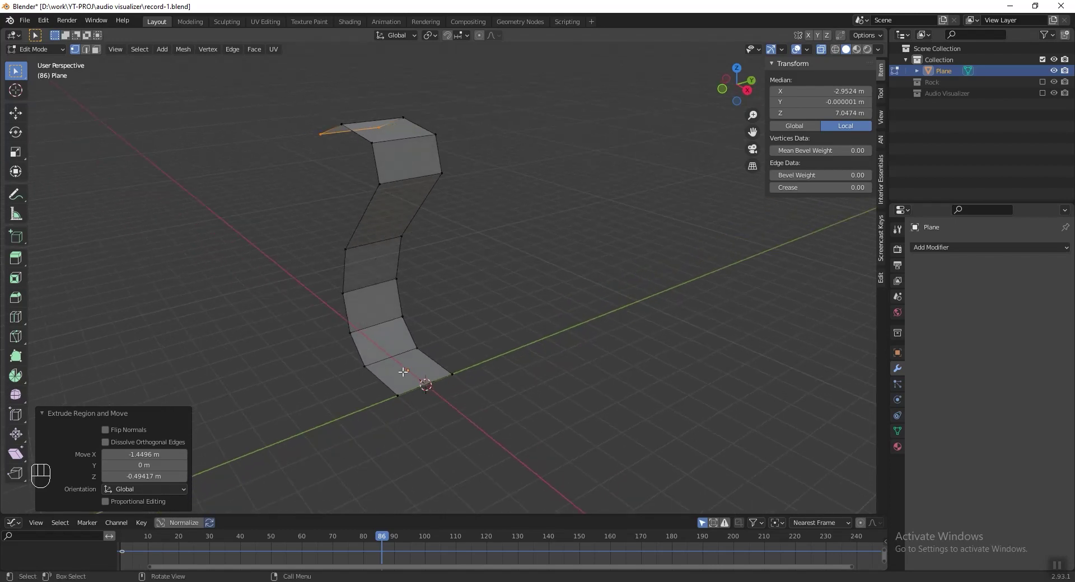
- Select the strip's +Y side edge loop and even out its vertex spacing with LoopTools Space
middle_click_drag(487, 344, 455, 151)
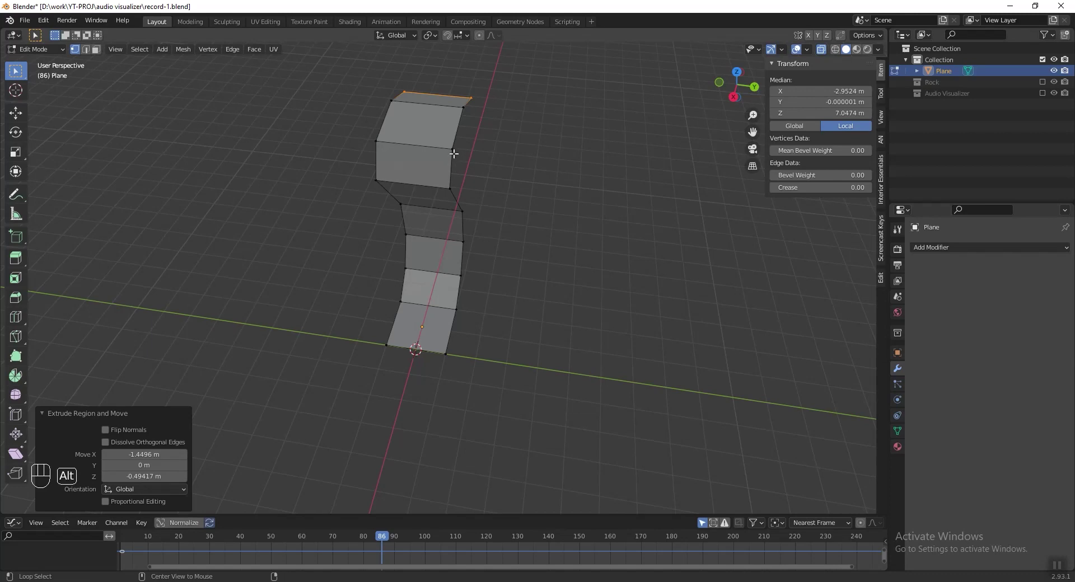
left_click(453, 153, "alt")
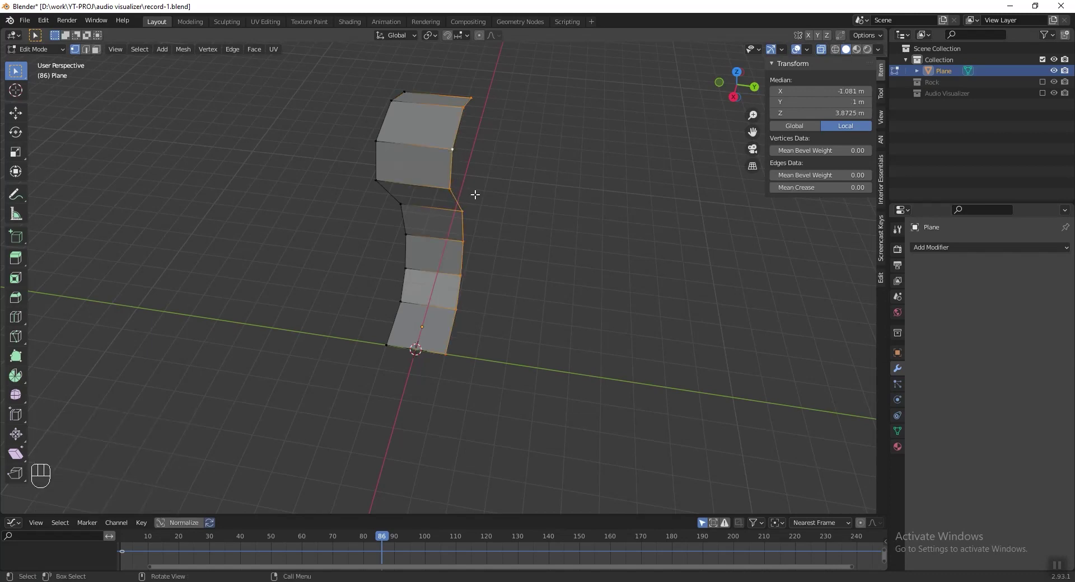
right_click(468, 158)
mouse_move(466, 126)
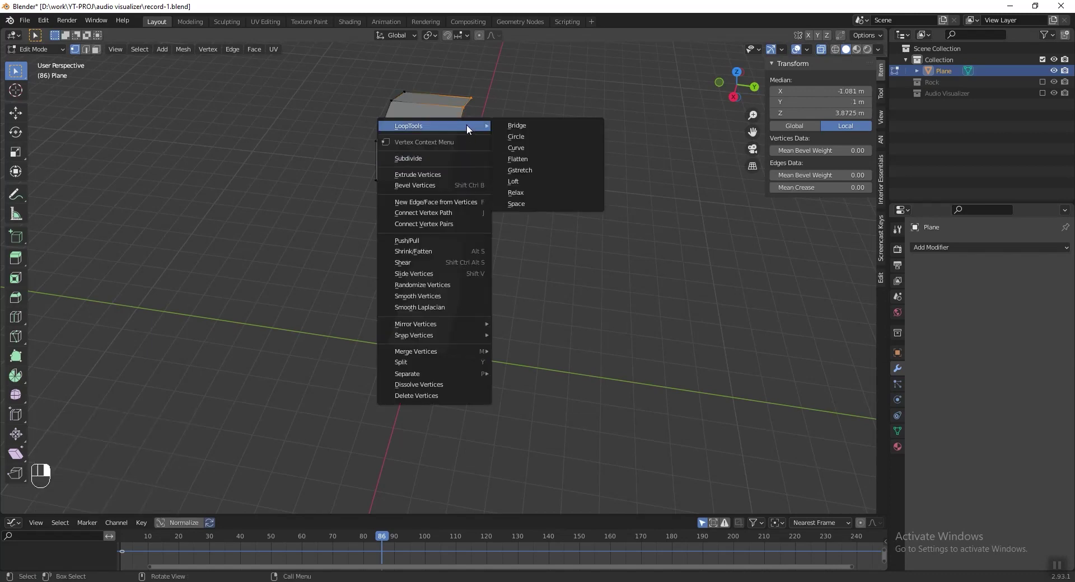
left_click(528, 202)
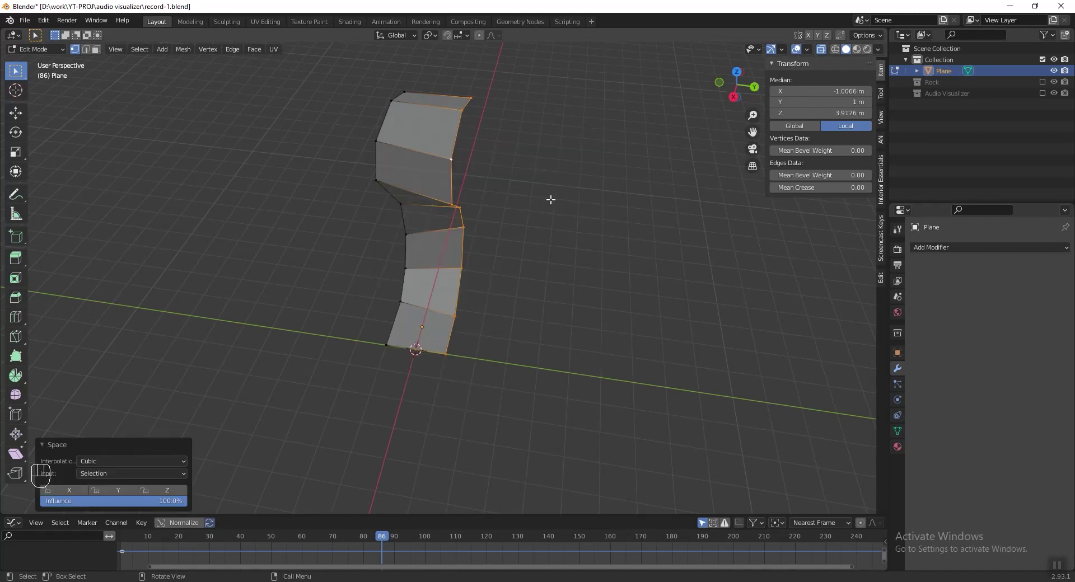
- Look up the LoopTools add-on in the preferences to check whether it is enabled
right_click(550, 200)
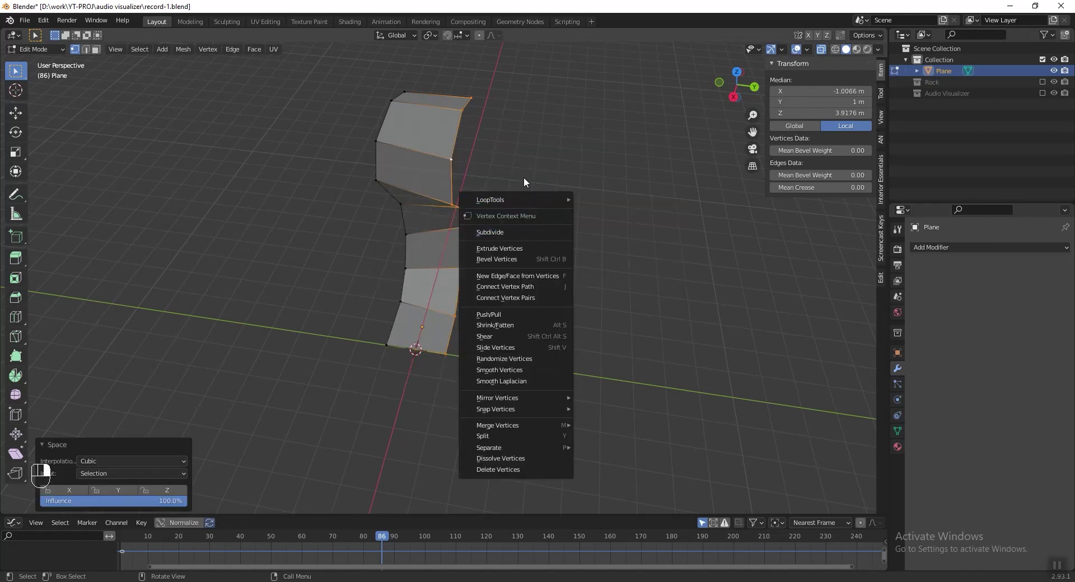
left_click(43, 20)
left_click(84, 183)
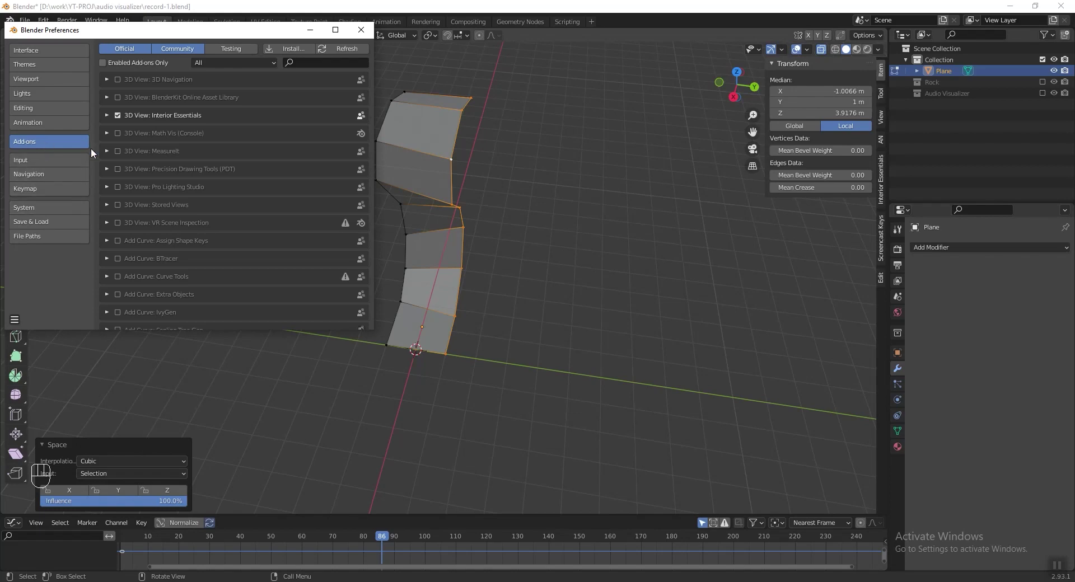
left_click(320, 62)
type("looptools")
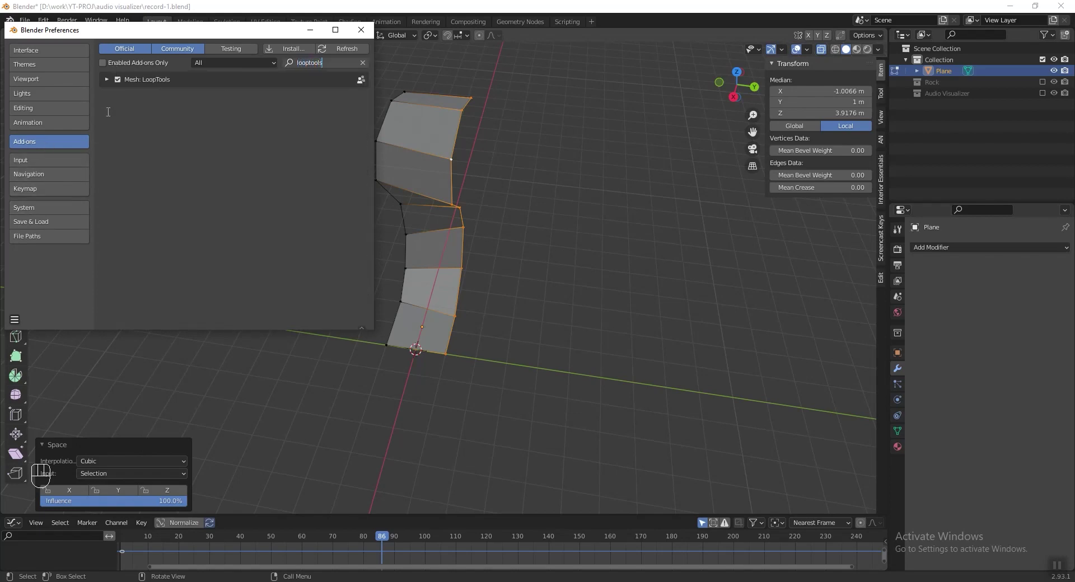
left_click(360, 29)
right_click(512, 230)
mouse_move(492, 234)
- Select the strip's opposite -Y side edge loop and distribute its vertices evenly with LoopTools Space
middle_click_drag(491, 236, 463, 163)
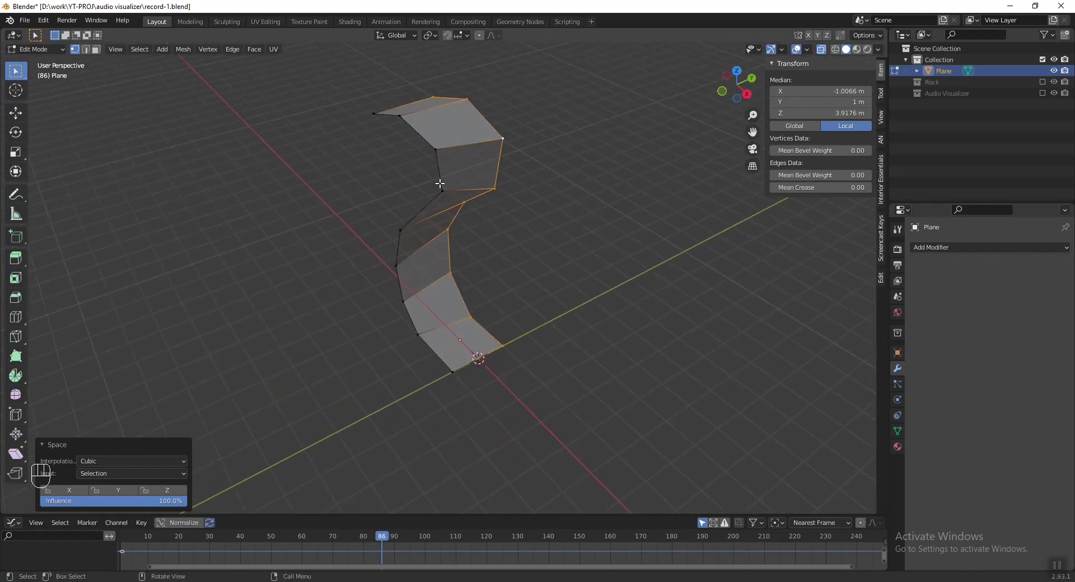
left_click(436, 151, "alt")
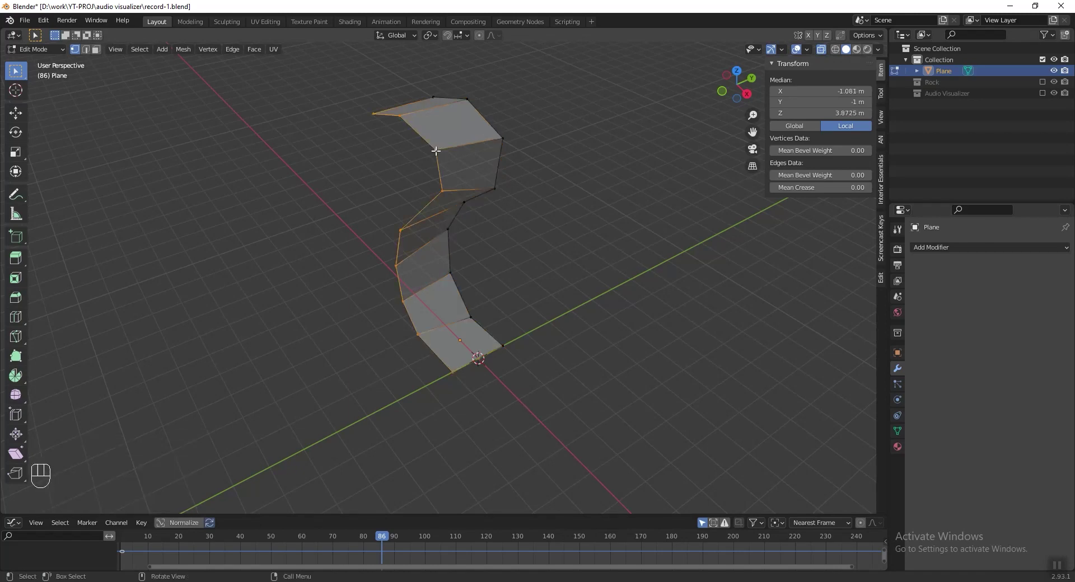
right_click(435, 150)
mouse_move(435, 150)
left_click(499, 224)
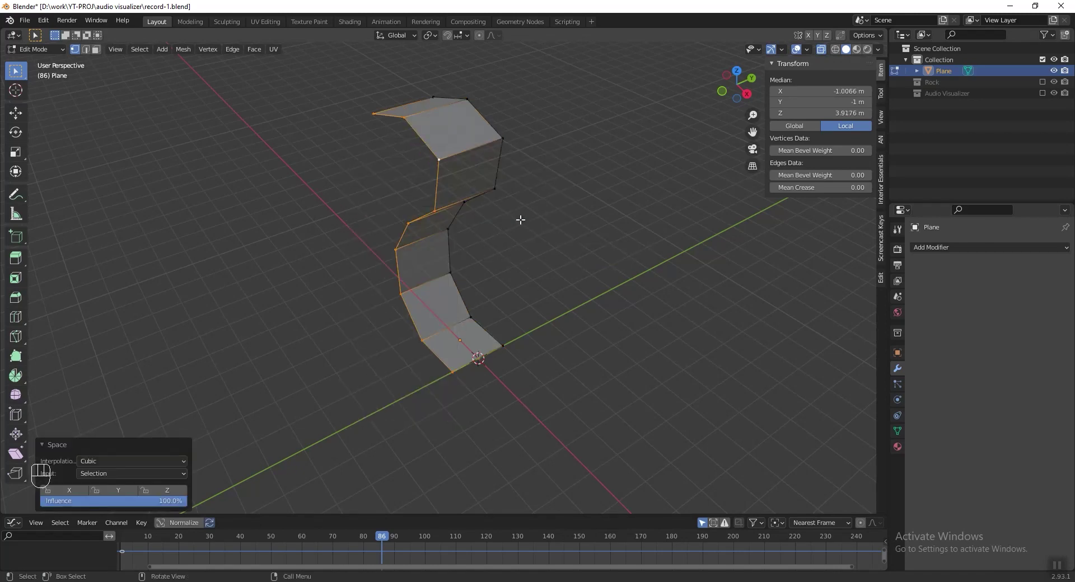
- Turn off X-ray display, return to Object Mode and save the file
key("alt+z")
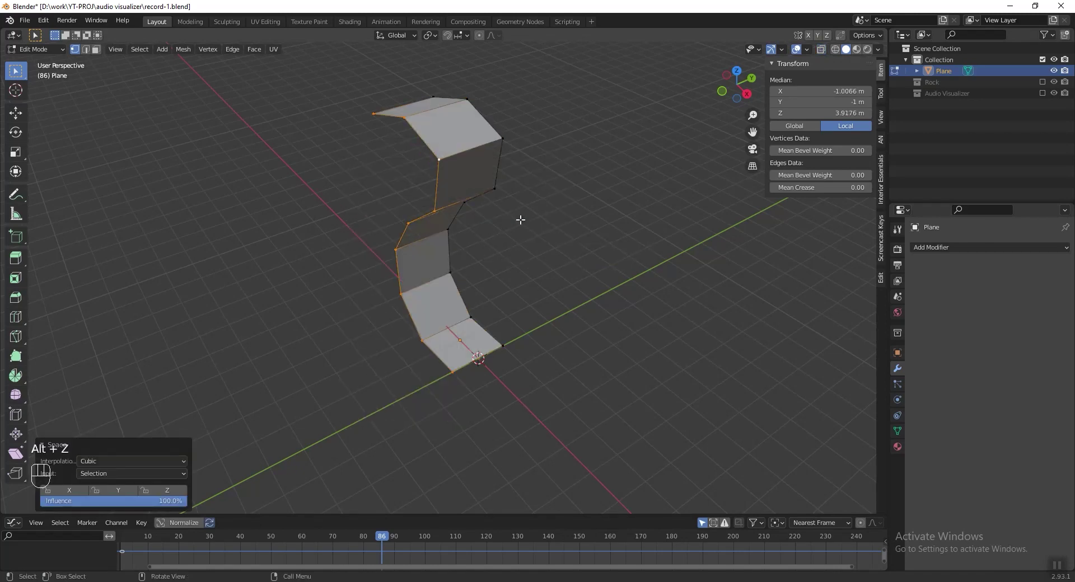
key("Tab")
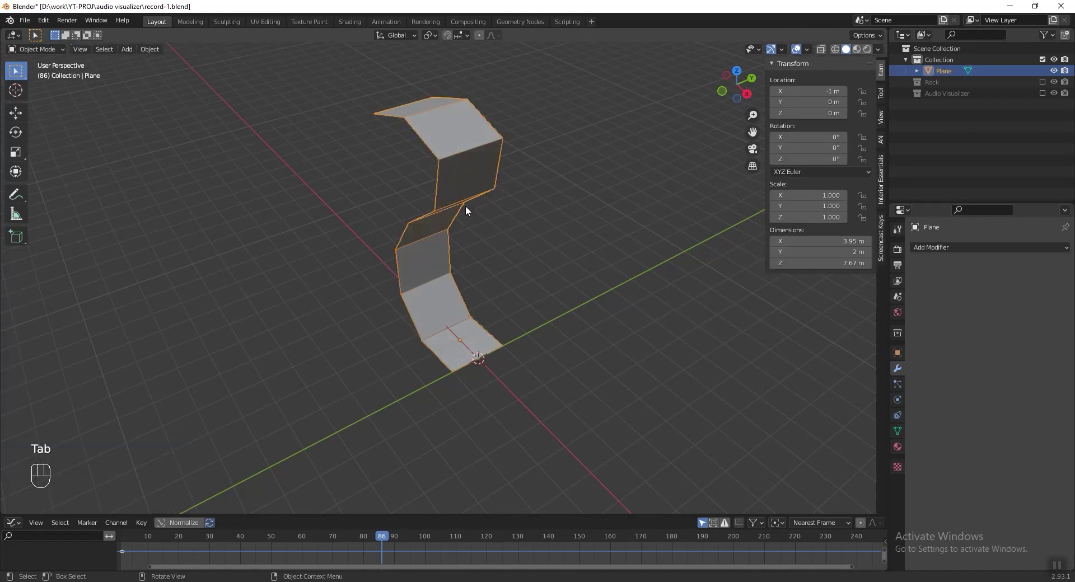
middle_click_drag(465, 206, 554, 224)
key("ctrl+s")
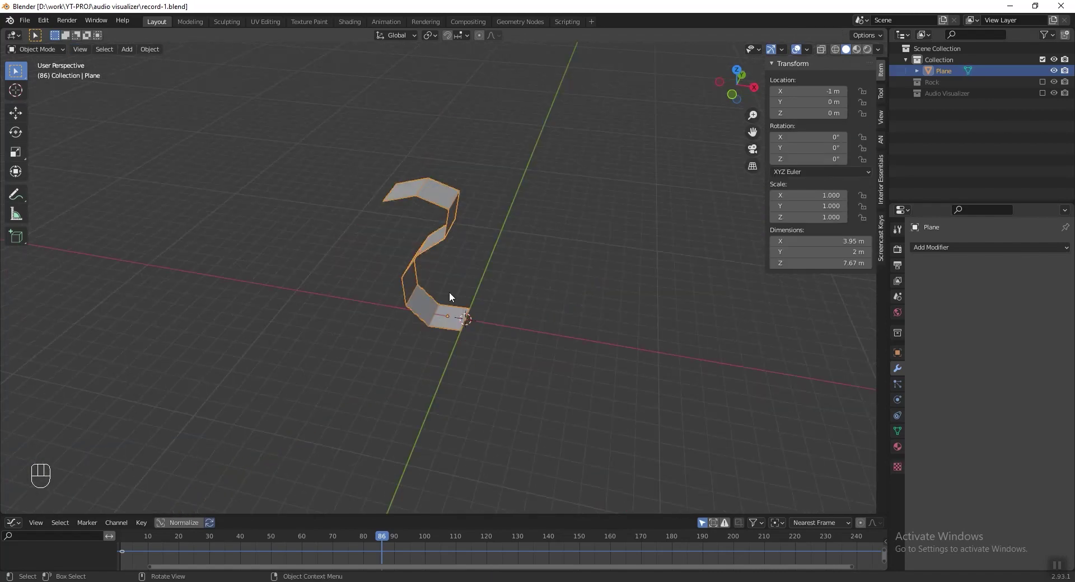
- Set the strip's origin to the 3D cursor and add a Mirror modifier across the X axis
middle_click_drag(458, 297, 454, 327)
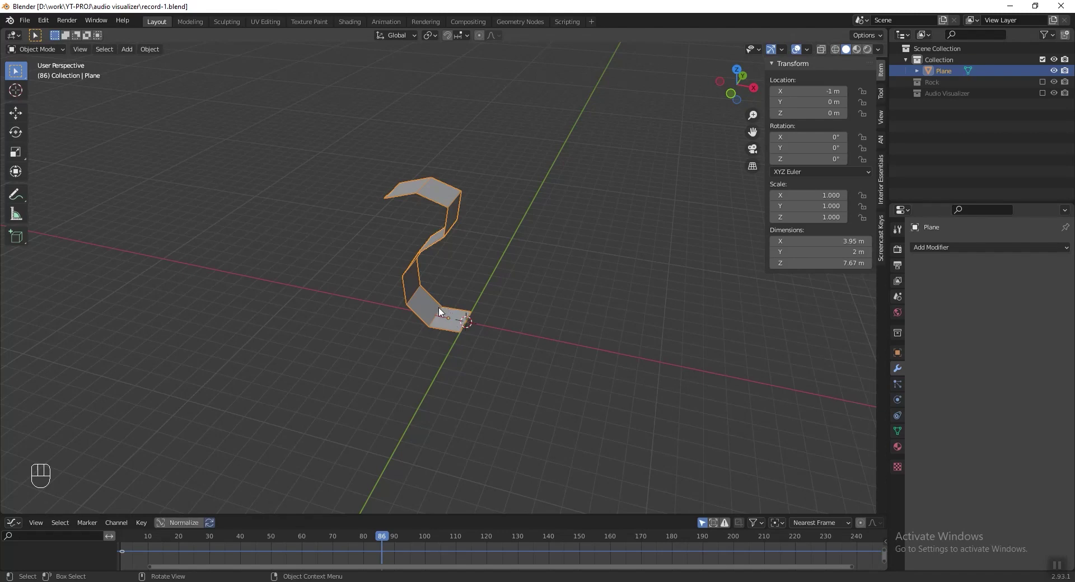
scroll(472, 281, "up", 3)
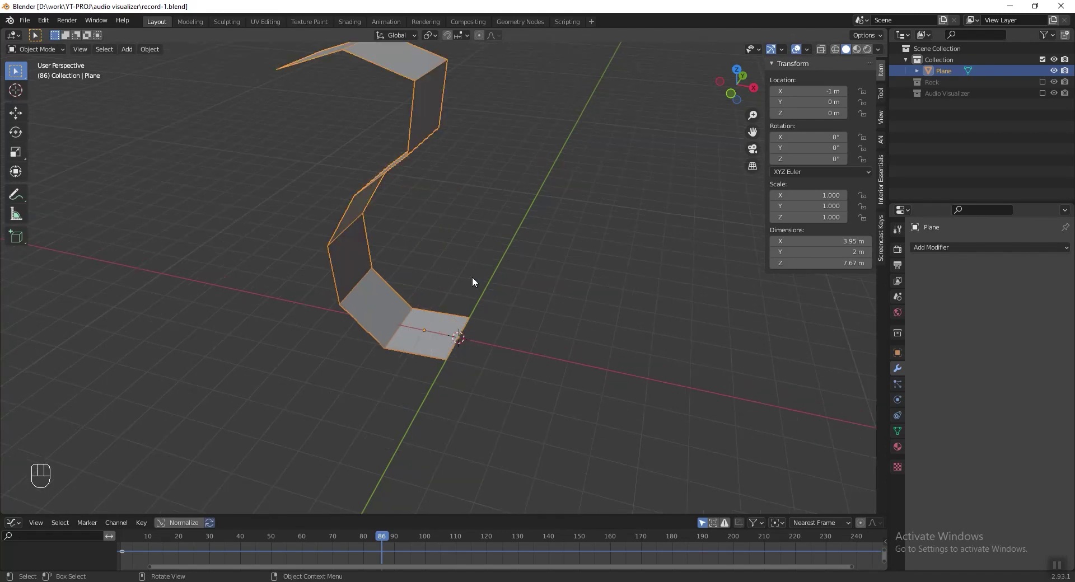
left_click(153, 50)
mouse_move(201, 74)
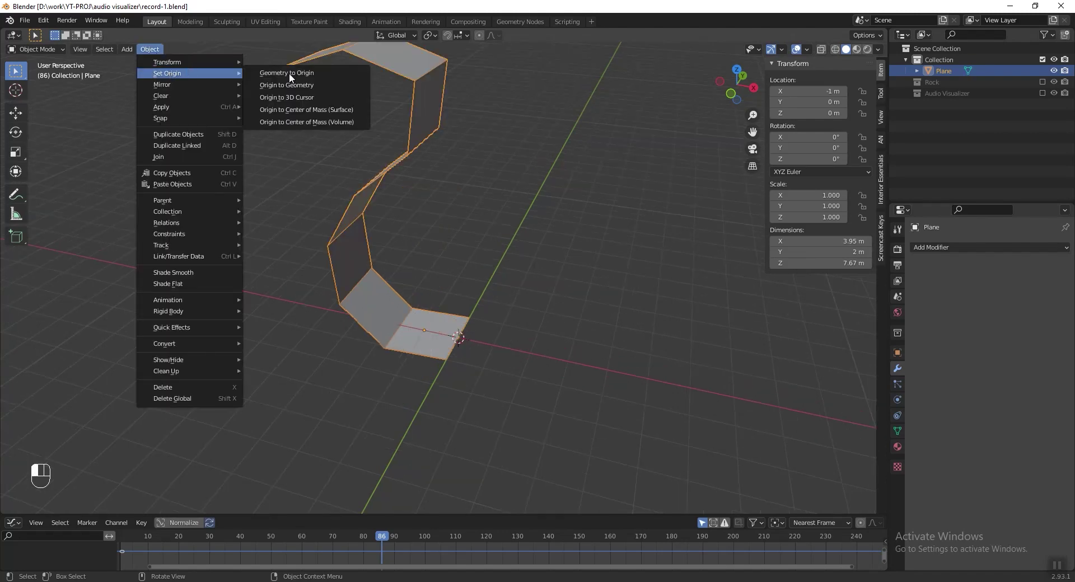
left_click(335, 96)
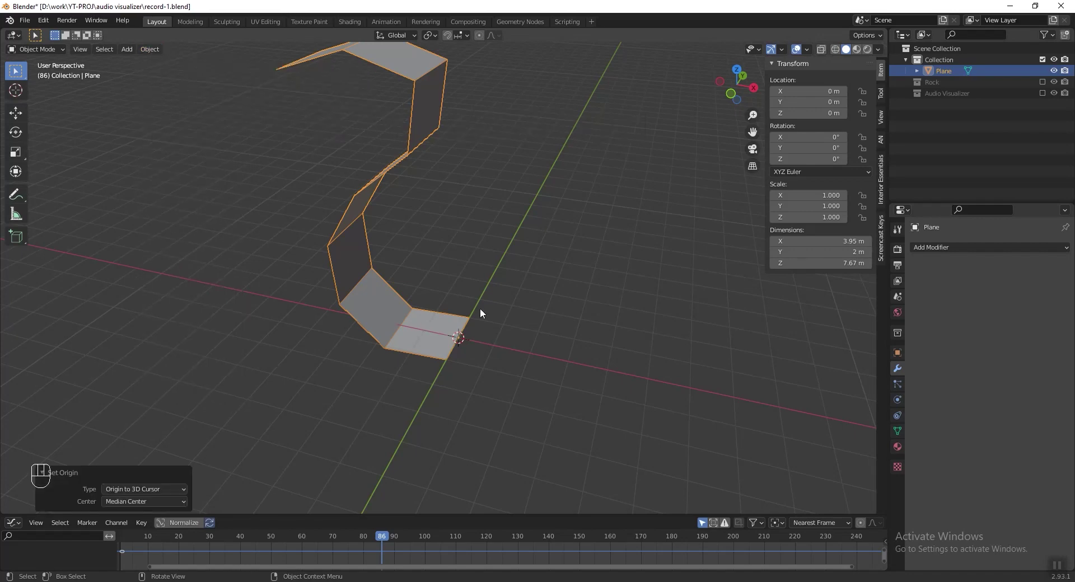
left_click(971, 248)
left_click(893, 377)
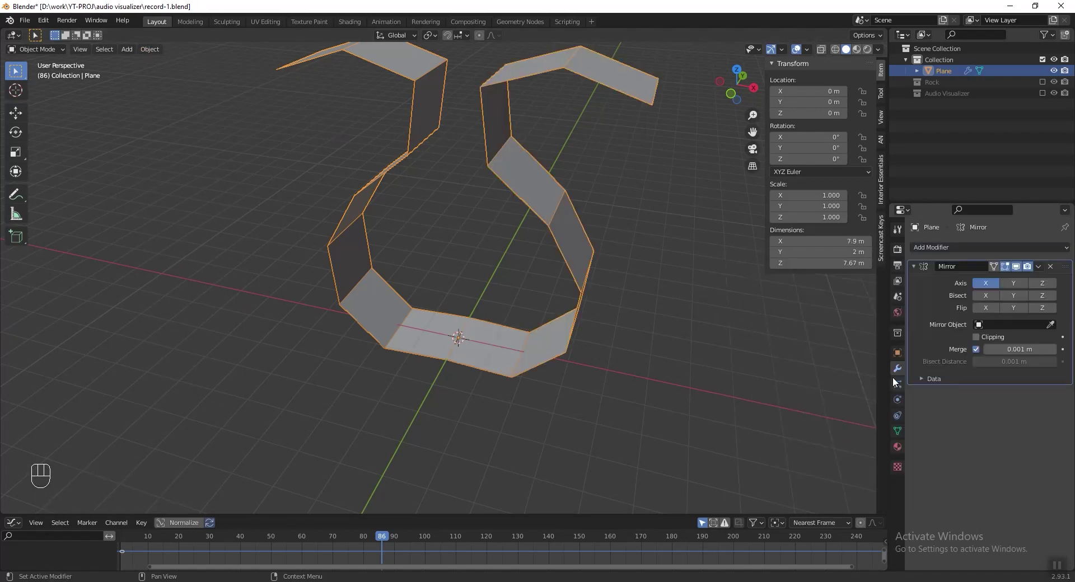
- Add an Array modifier to the mirrored strip with relative offset factors of 0 in X and 1 in Y
left_click(964, 250)
left_click(865, 280)
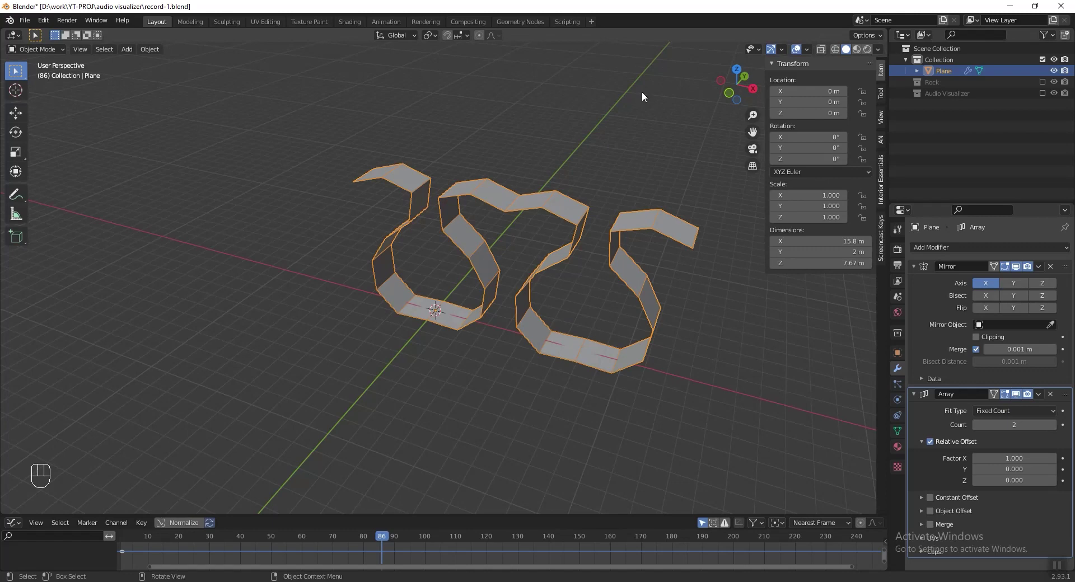
left_click(1001, 469)
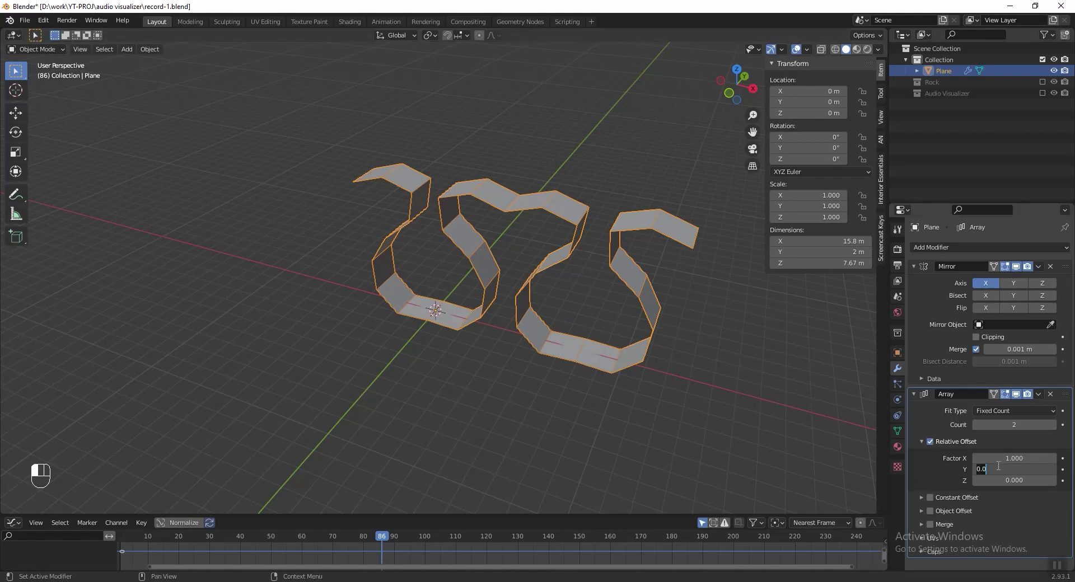
type("1")
key("Return")
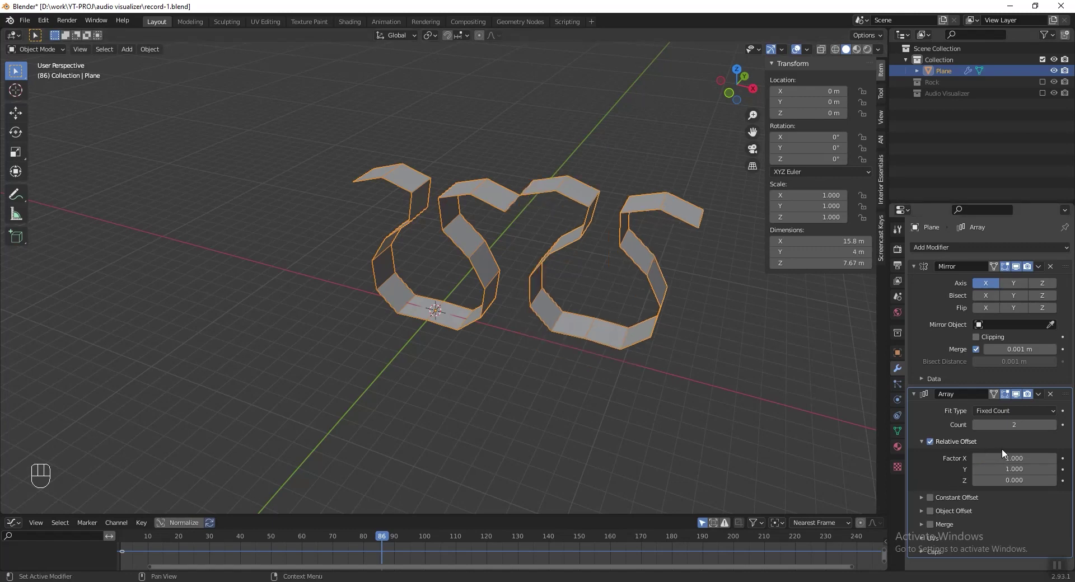
left_click(1011, 460)
type("0")
key("Return")
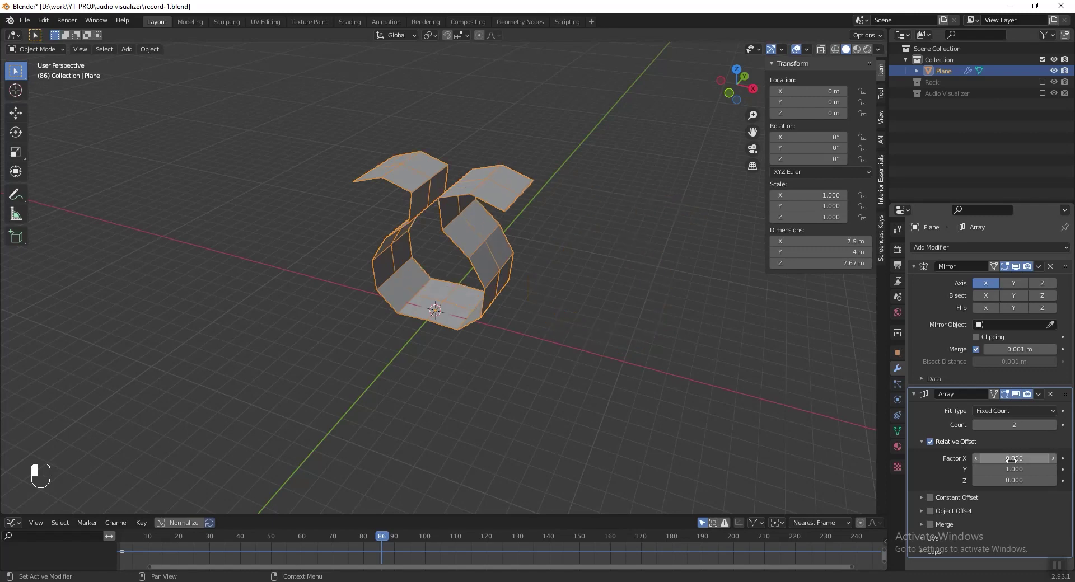
- Set the array's count to 60 with Merge enabled, and save the file
left_click(1006, 425)
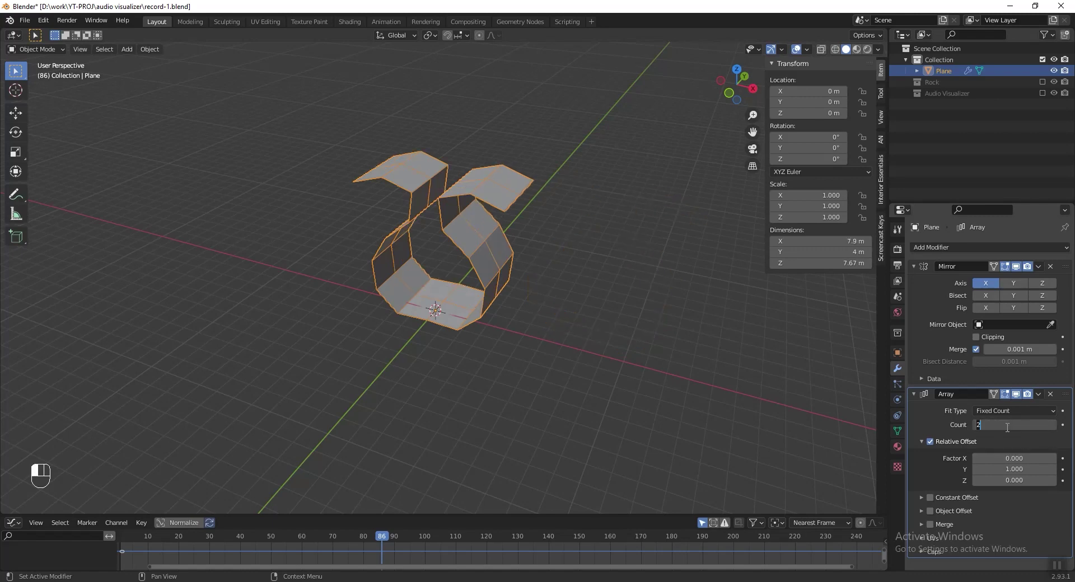
type("60")
key("Return")
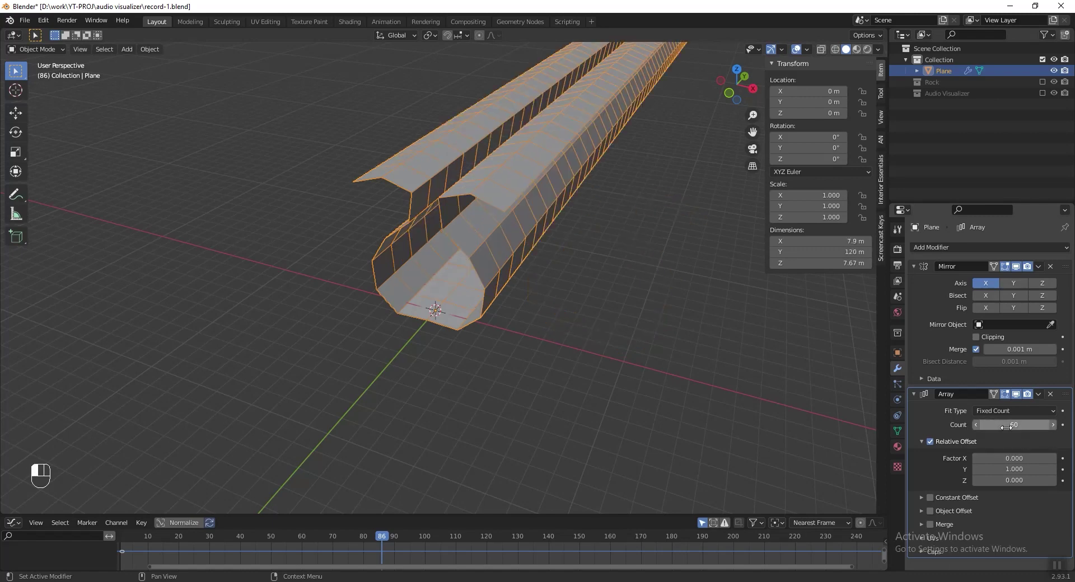
left_click(930, 525)
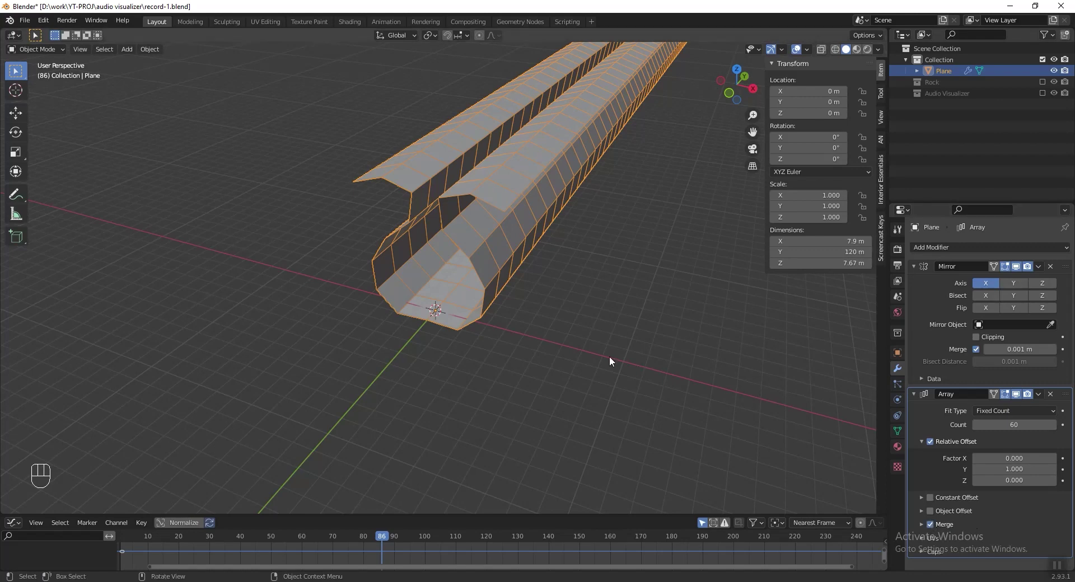
middle_click_drag(554, 260, 560, 254)
left_click(914, 266)
key("ctrl+s")
left_click(914, 282)
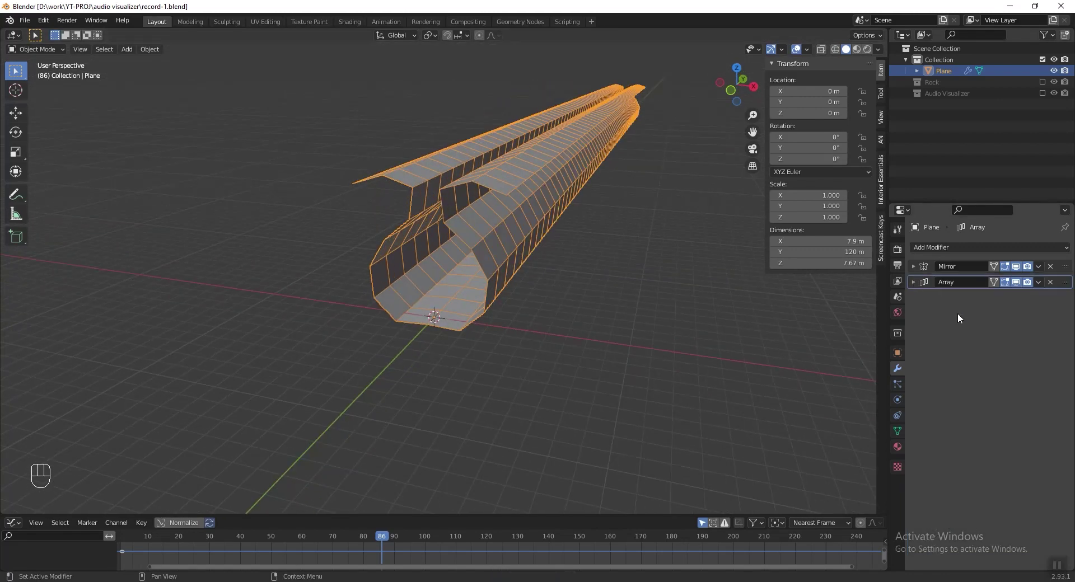
- Add a Subdivision Surface modifier with viewport and render levels of 4, and save the file
left_click(965, 250)
left_click(876, 441)
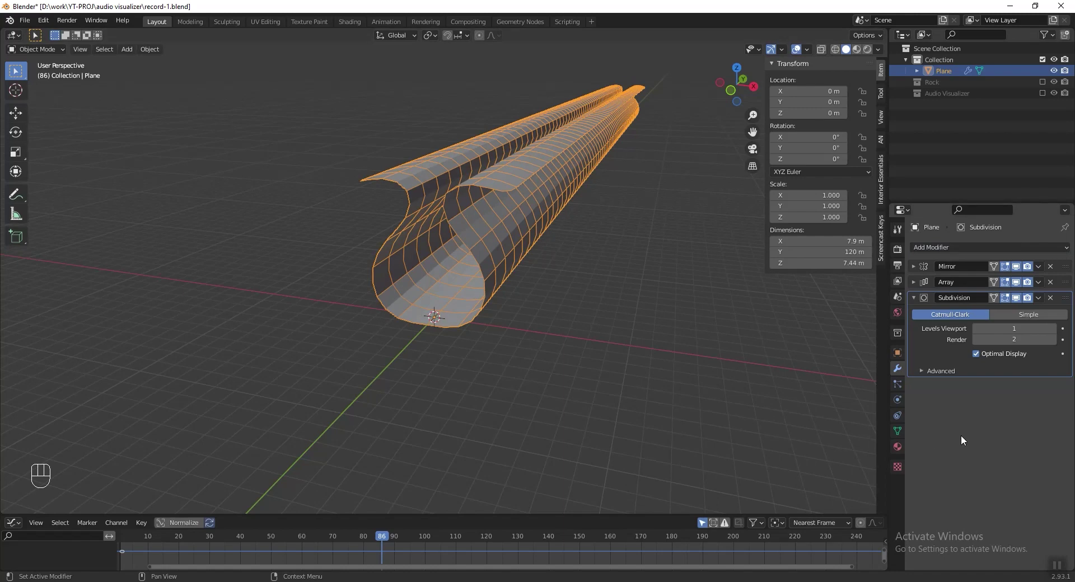
left_click(1015, 330)
type("4")
double_click(1016, 340)
key("Return")
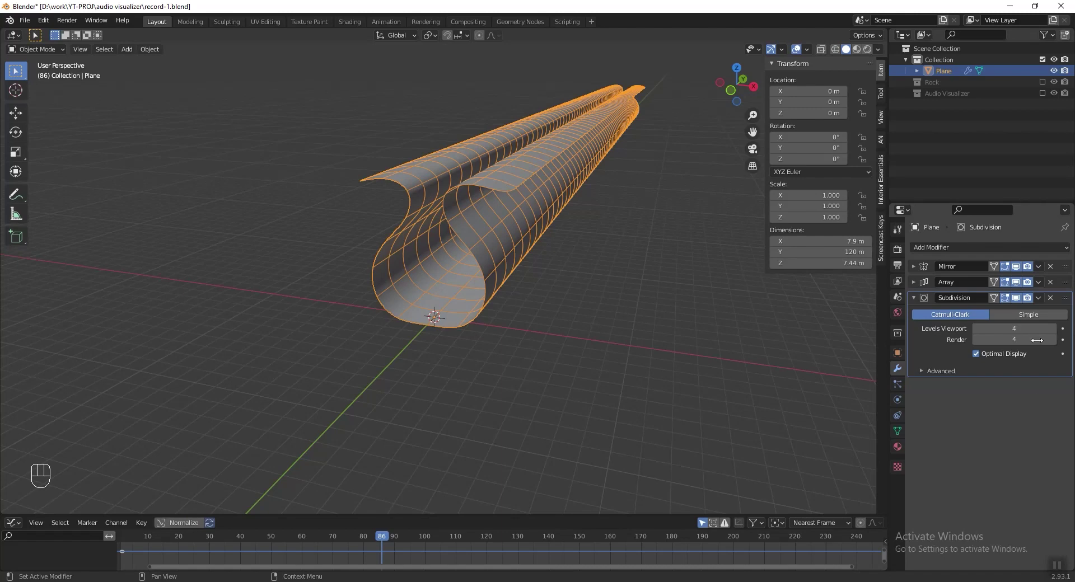
mouse_move(559, 249)
middle_mouse_down()
mouse_move(566, 228)
mouse_move(563, 247)
middle_mouse_up()
key("ctrl+s")
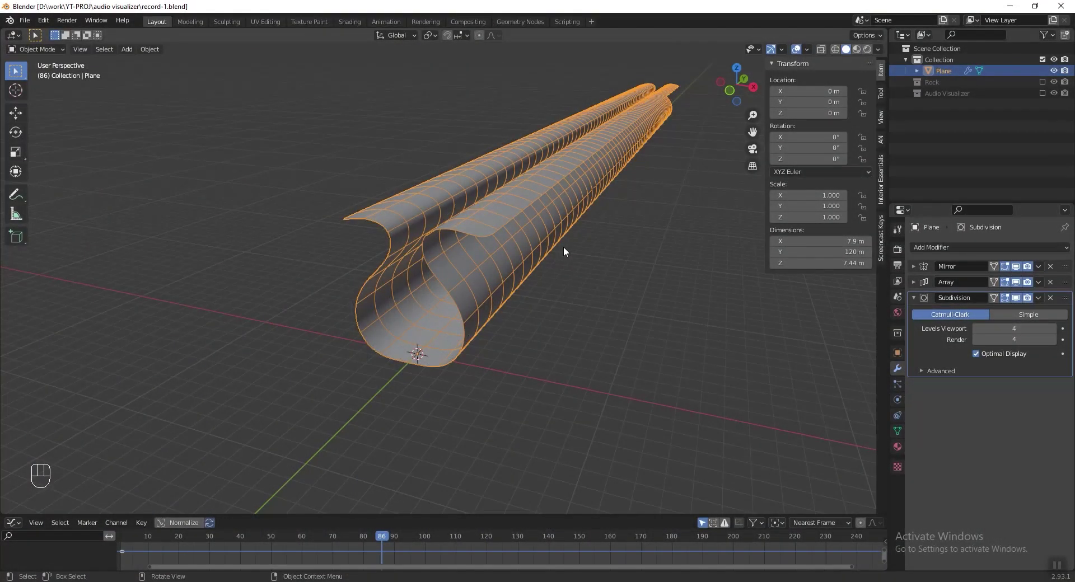
- Create a vertex group named "Bottom Vertex Group" on the plane and save the file
left_click(896, 430)
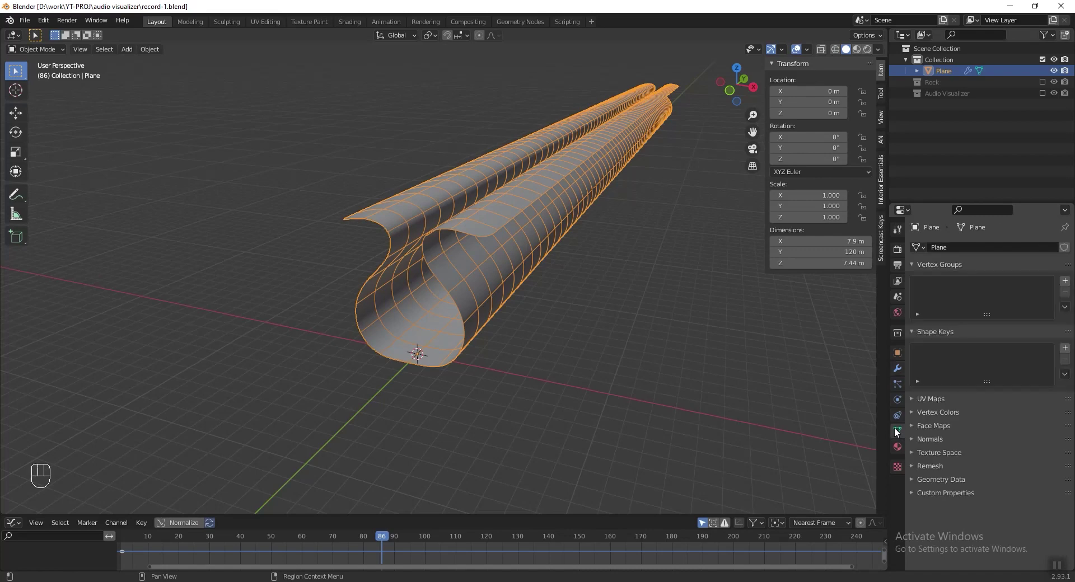
left_click(1064, 281)
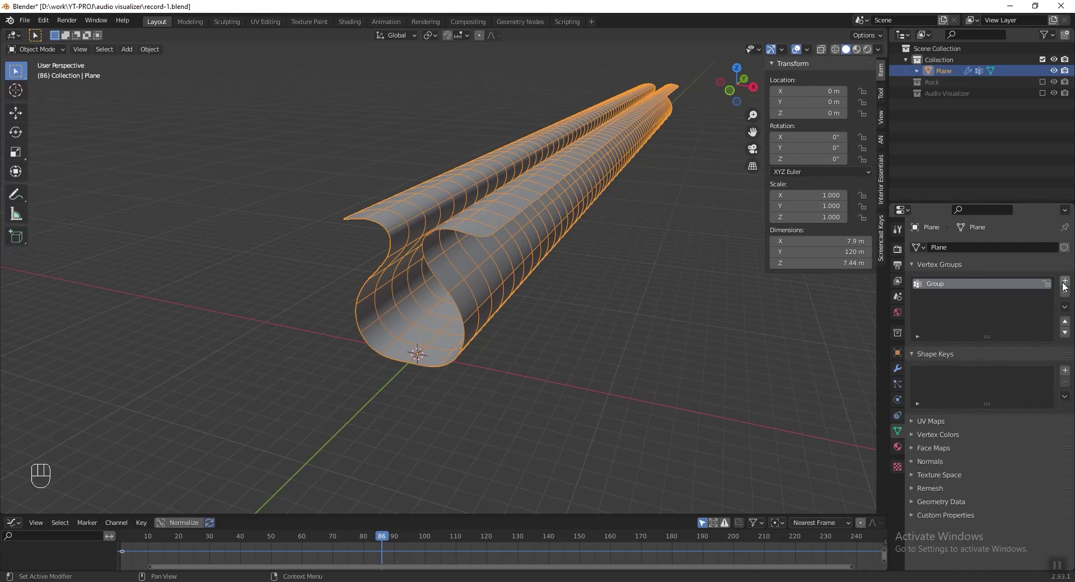
double_click(934, 284)
type("Bottom Vertex Group")
key("Return")
key("ctrl+s")
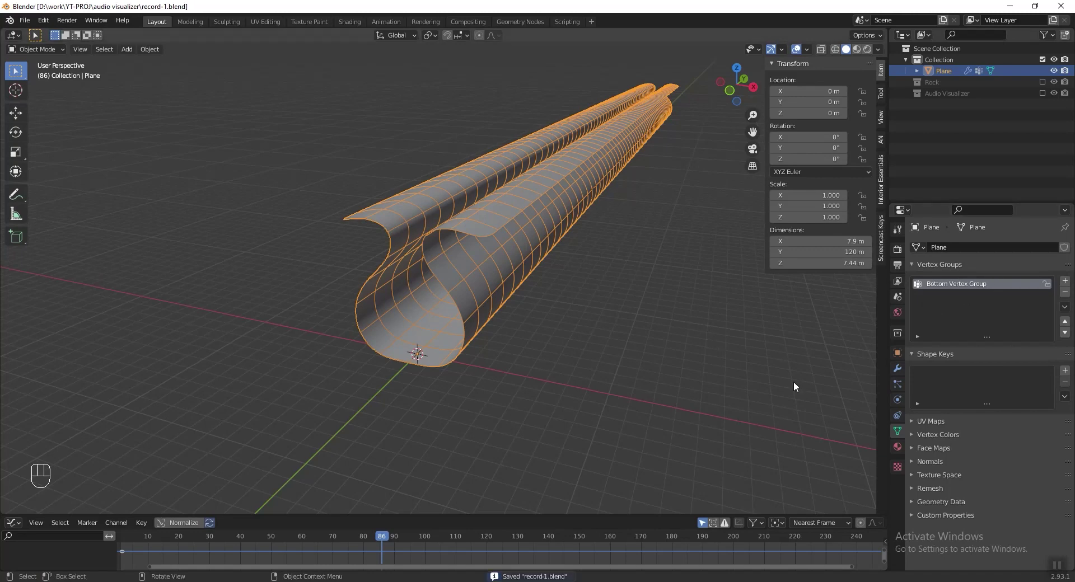
- Add a Vertex Weight Edit modifier to the plane and rename it "Vertex Bottom"
left_click(897, 368)
left_click(953, 250)
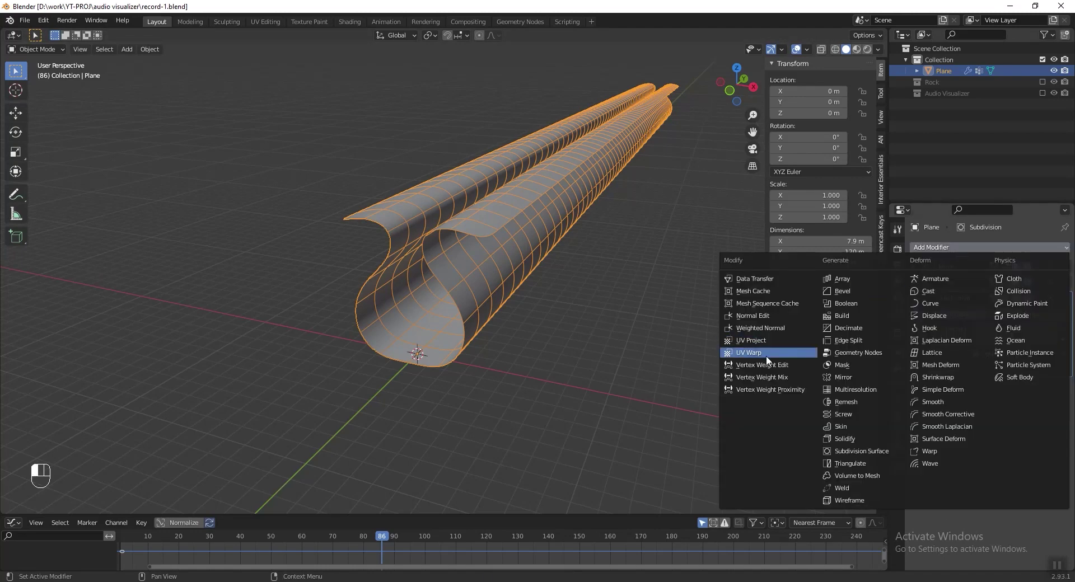
left_click(795, 365)
left_click(962, 387)
type("Vertex Bottom")
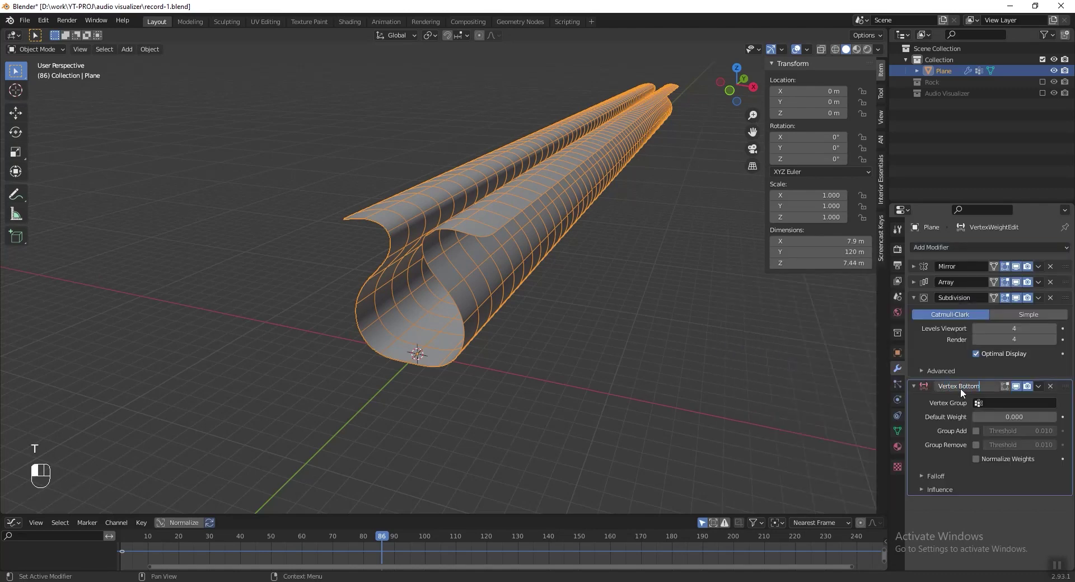
key("Return")
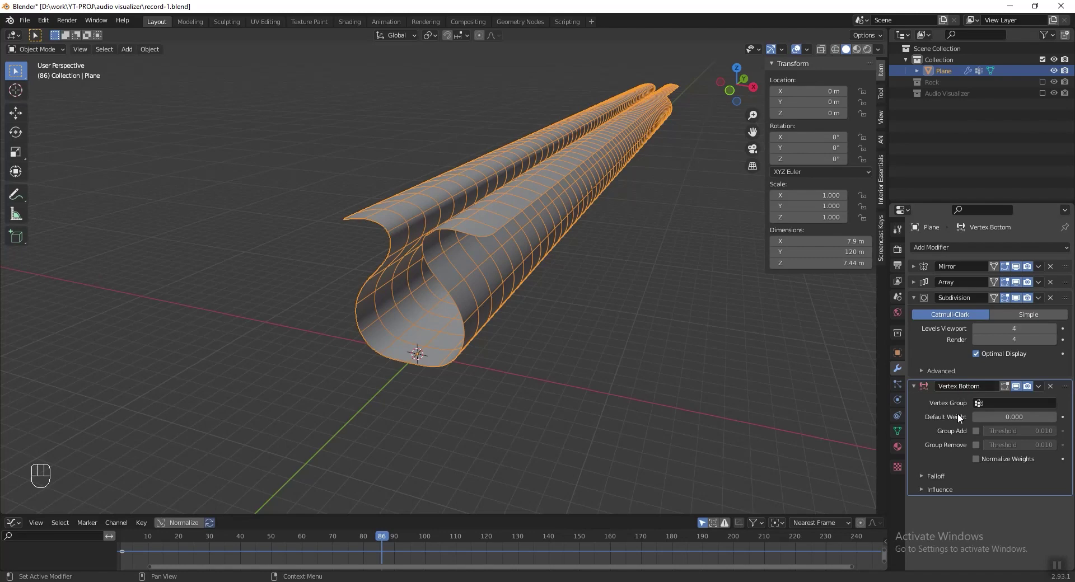
- Assign Bottom Vertex Group to the Vertex Bottom modifier, enable Group Add, and invert its linear falloff
left_click(1013, 402)
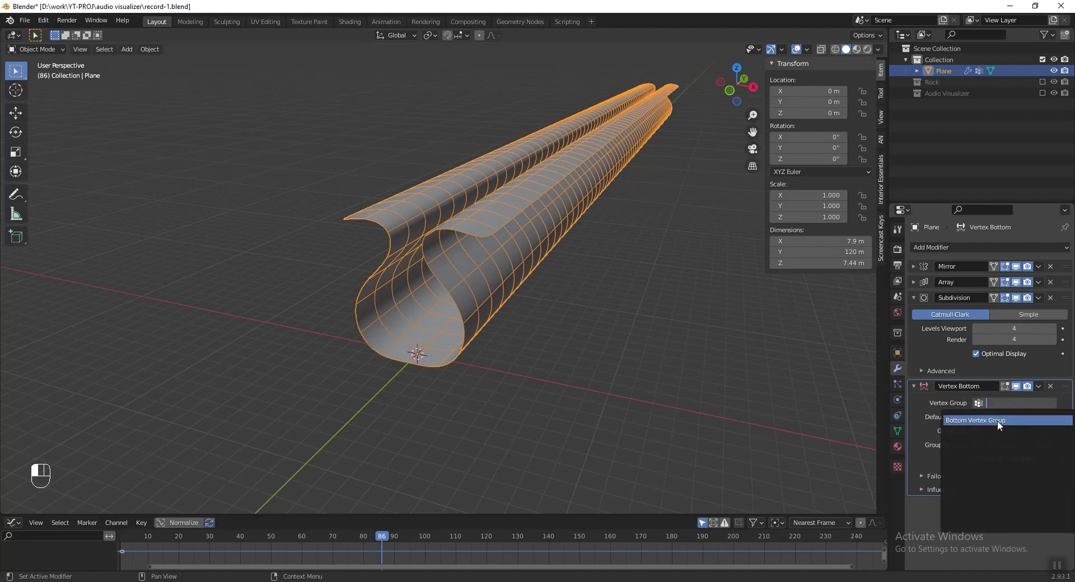
left_click(997, 421)
left_click(976, 431)
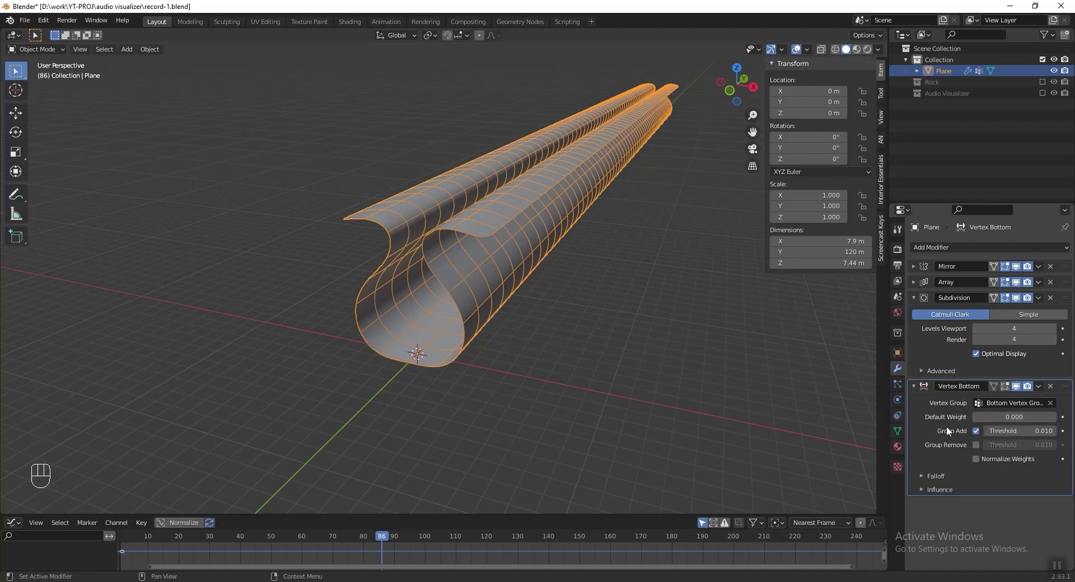
left_click(957, 477)
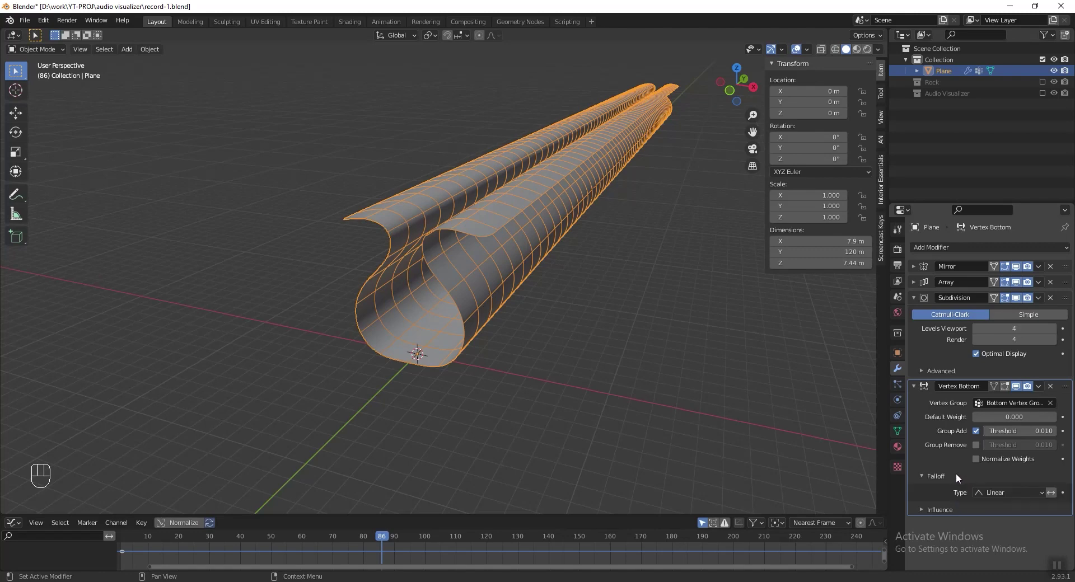
left_click(1052, 492)
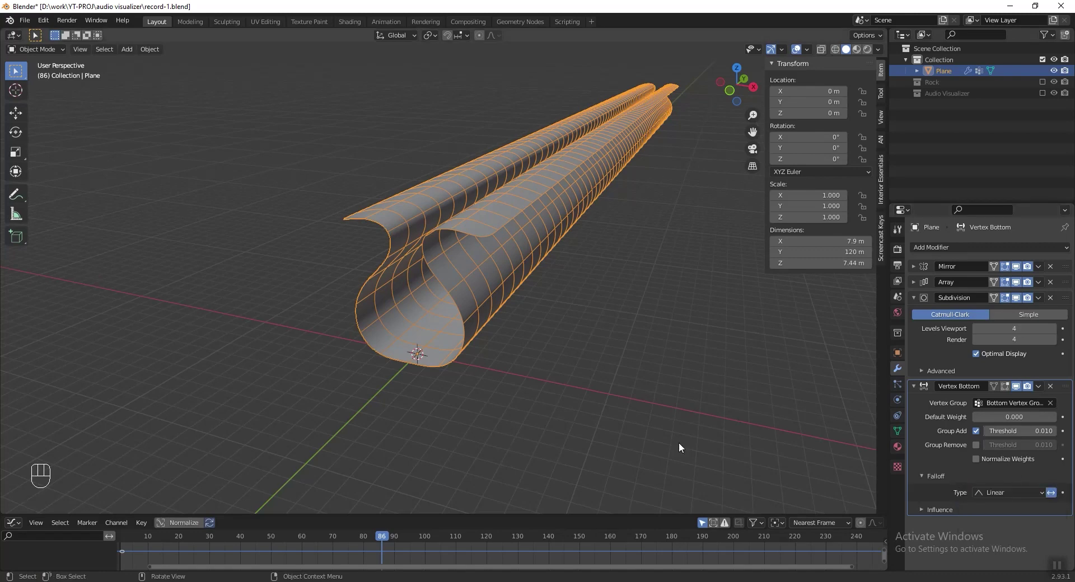
- Switch the plane to Weight Paint mode and examine the weights around the tunnel's front opening
key("ctrl+Tab")
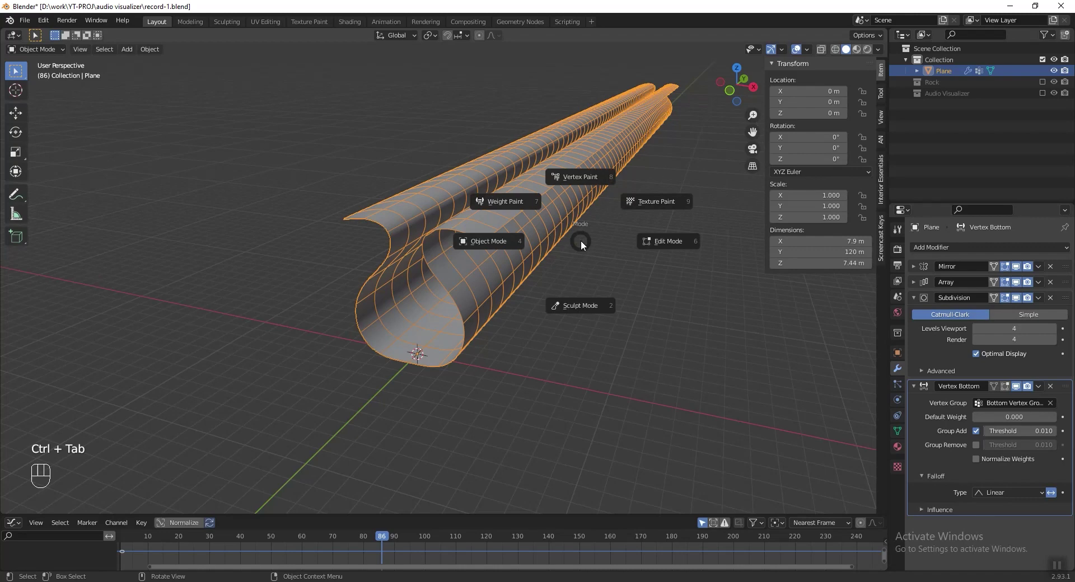
left_click(520, 208)
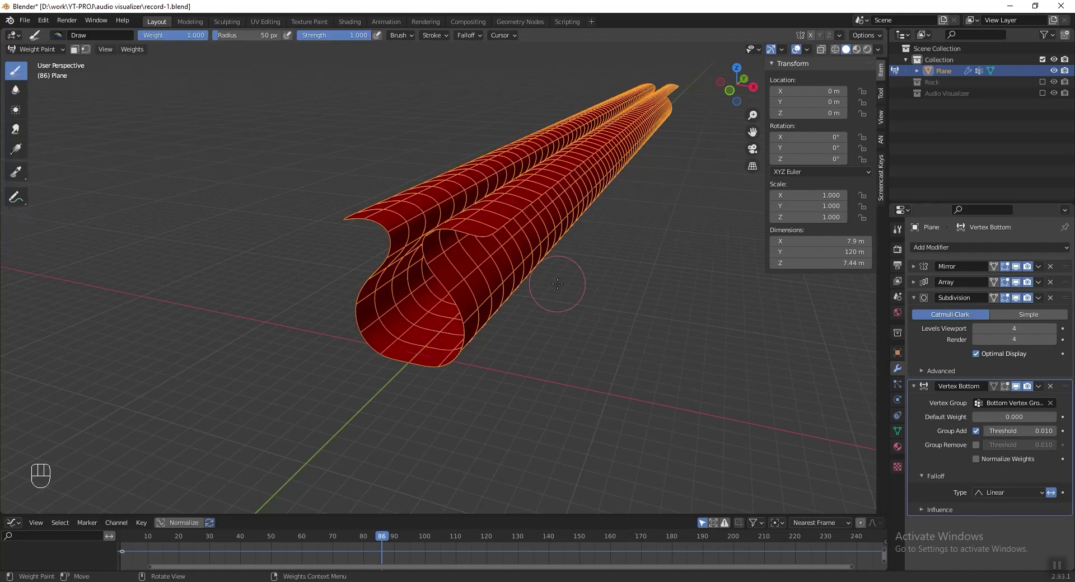
middle_click_drag(529, 309, 537, 294)
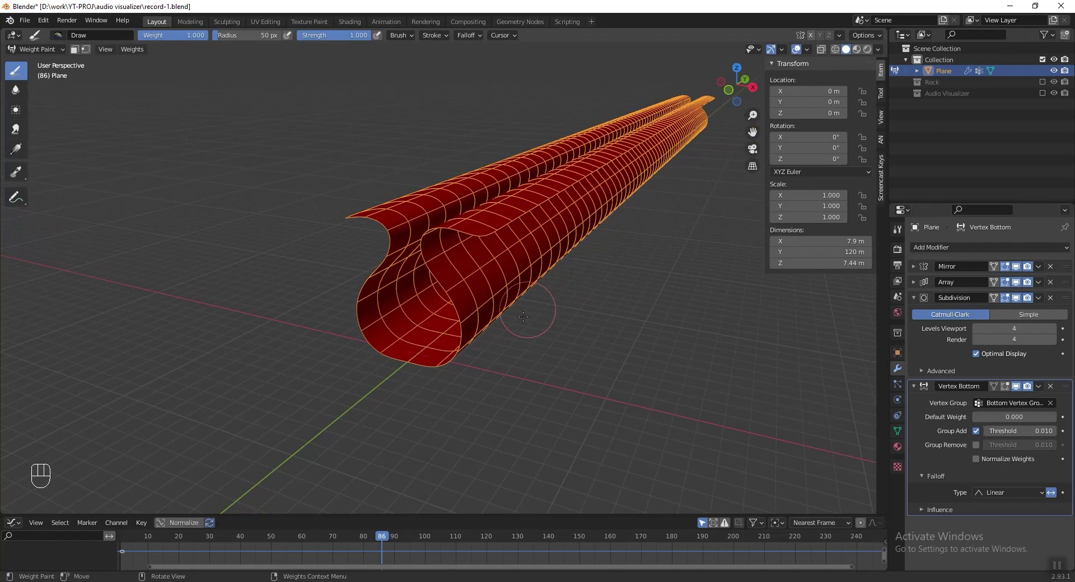
scroll(737, 364, "up", 5)
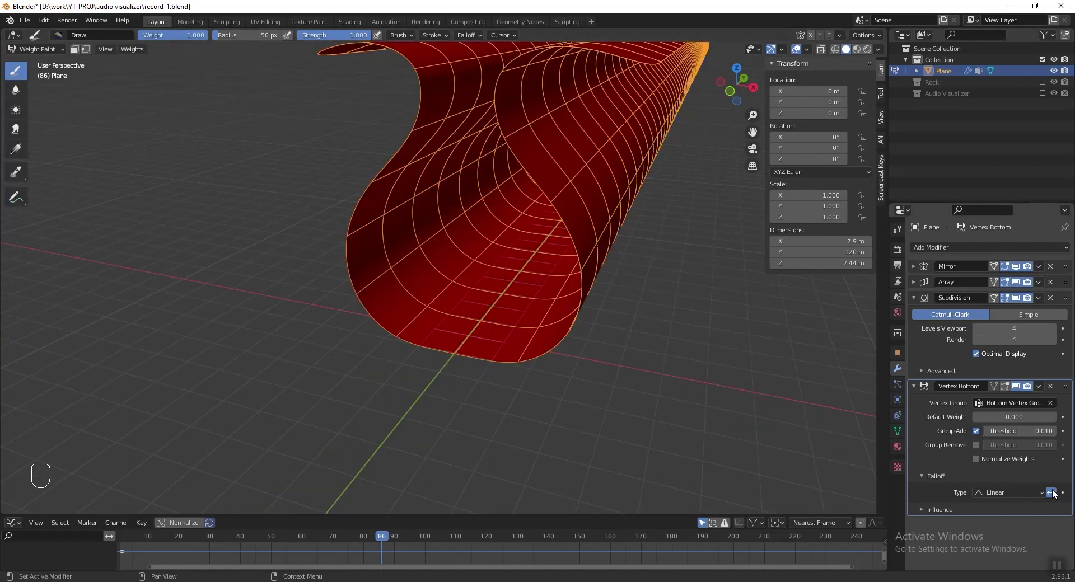
- Try painting weights along the tunnel's lower front edge with the falloff inversion off, undo it, and return to Object Mode
left_click(1051, 492)
mouse_move(521, 350)
left_mouse_down()
mouse_move(463, 360)
mouse_move(403, 336)
left_mouse_up()
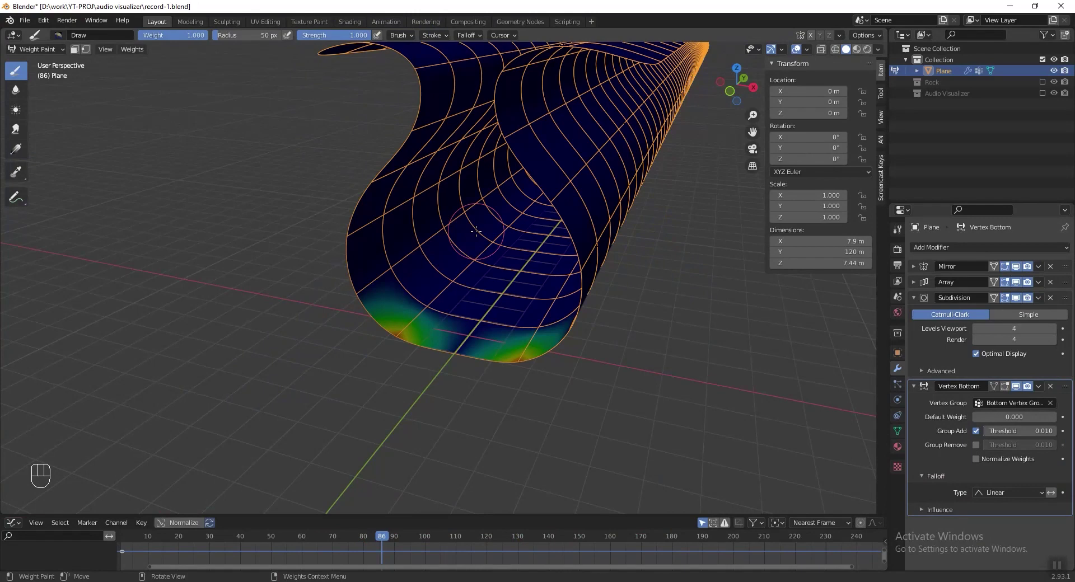
middle_click_drag(476, 231, 491, 297)
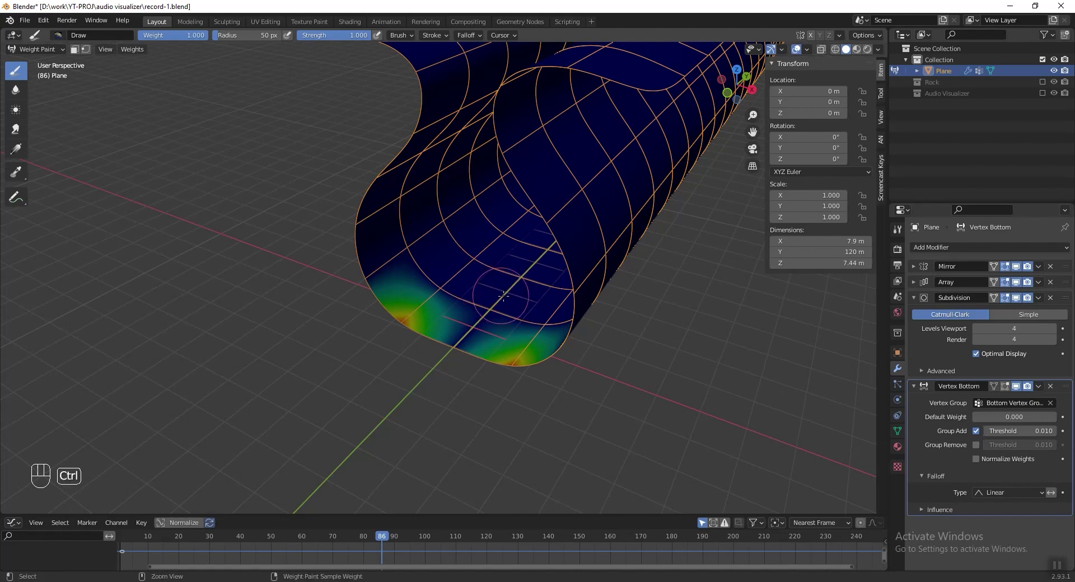
key("ctrl+z")
middle_click_drag(507, 295, 547, 326)
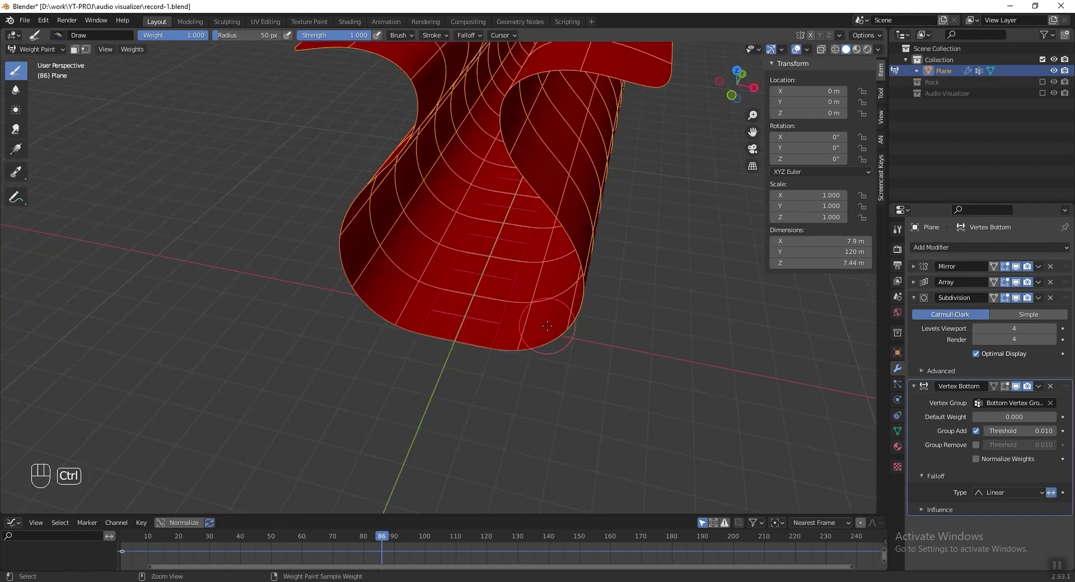
key("ctrl+Tab")
left_click(471, 333)
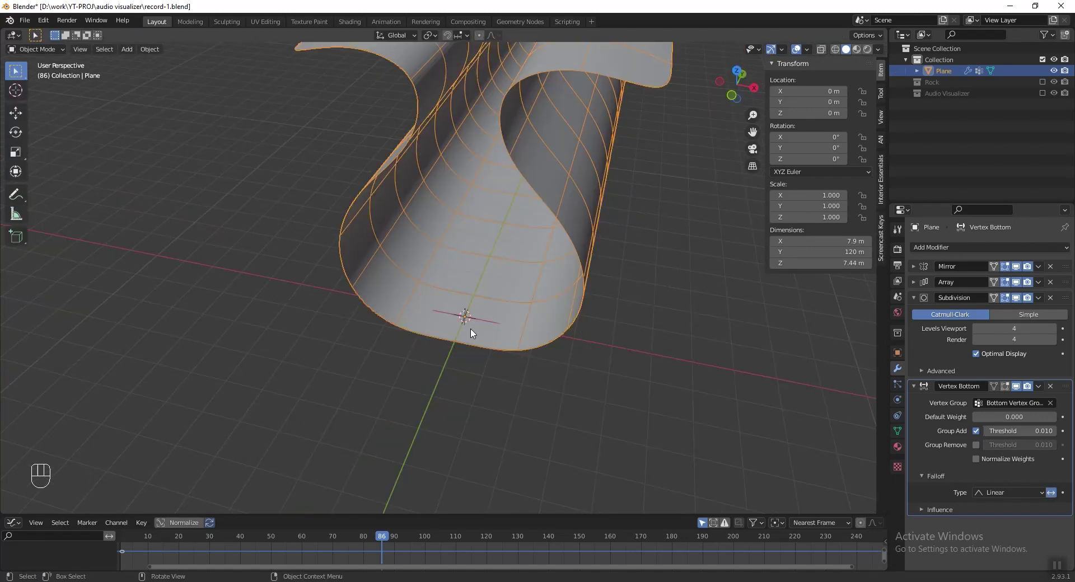
- Create a mask texture for the Vertex Bottom modifier's influence and name it "Bottom Vertex paint"
left_click(926, 510)
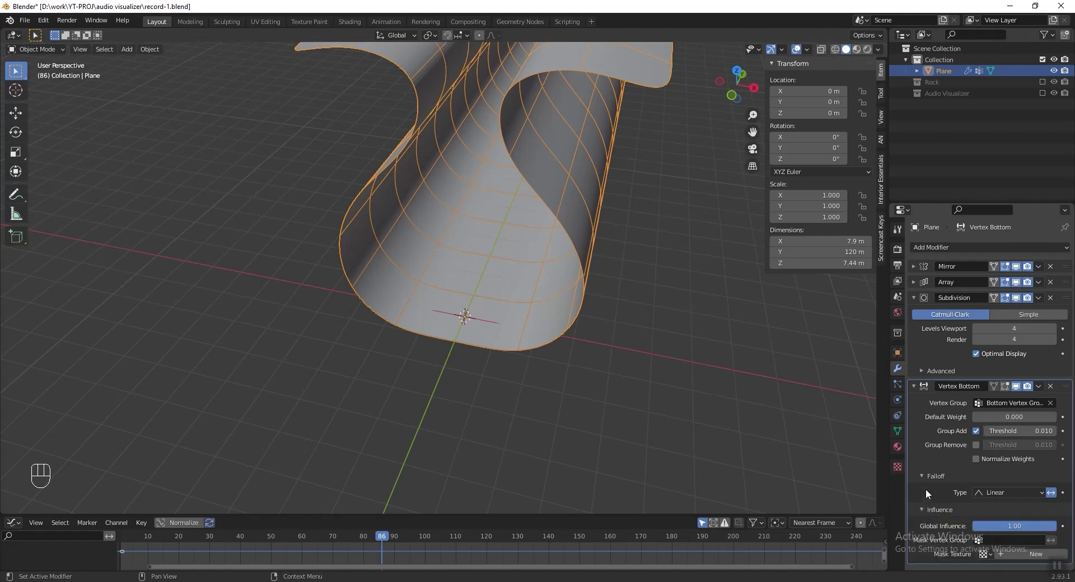
left_click(1035, 554)
left_click_drag(888, 391, 811, 391)
left_click(972, 541)
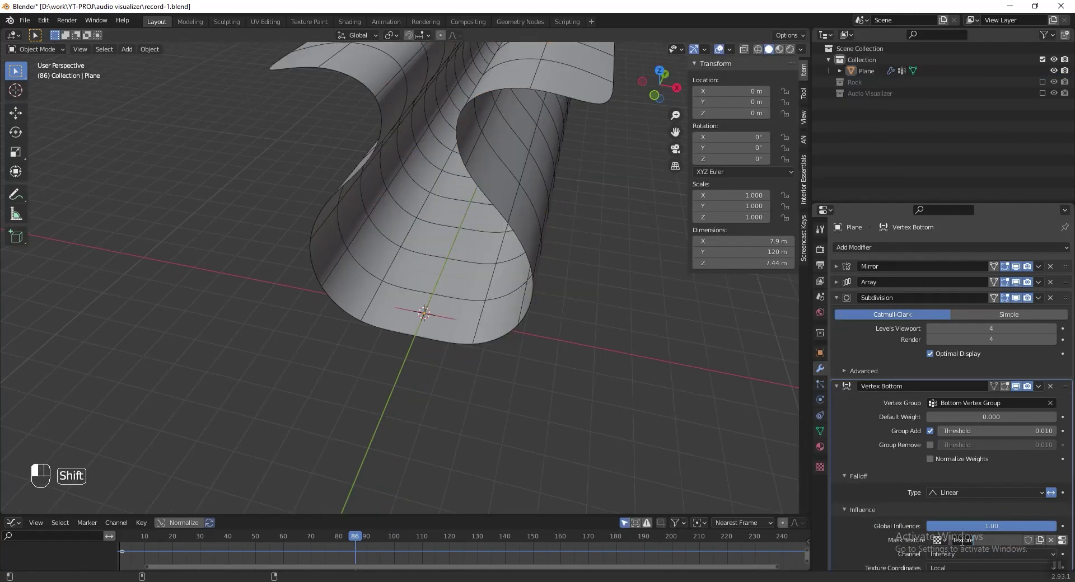
type("Bottom Vertex paint")
key("Return")
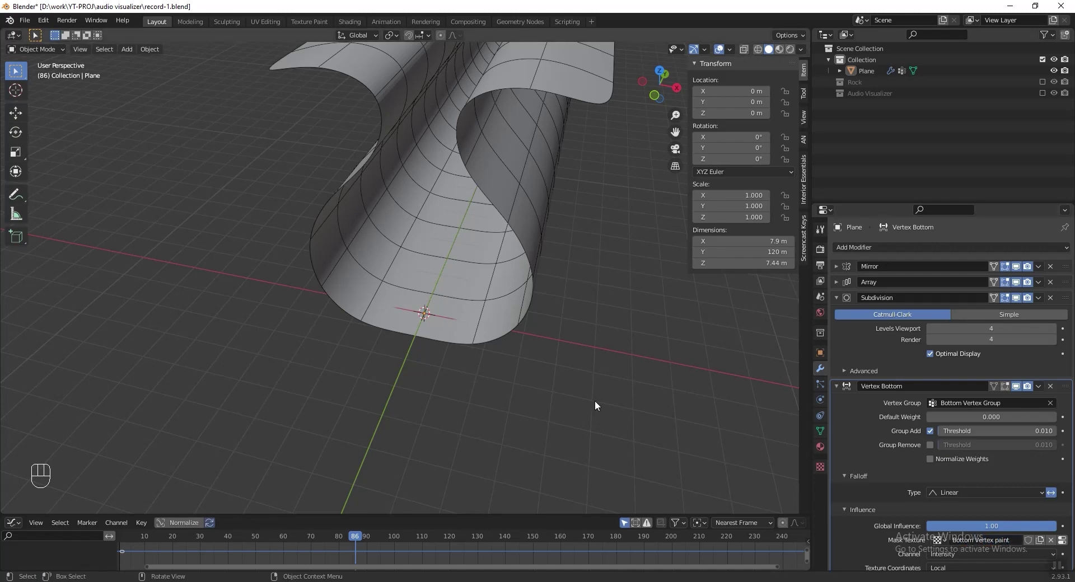
- Set the Bottom Vertex paint texture's type to Blend
left_click(1062, 541)
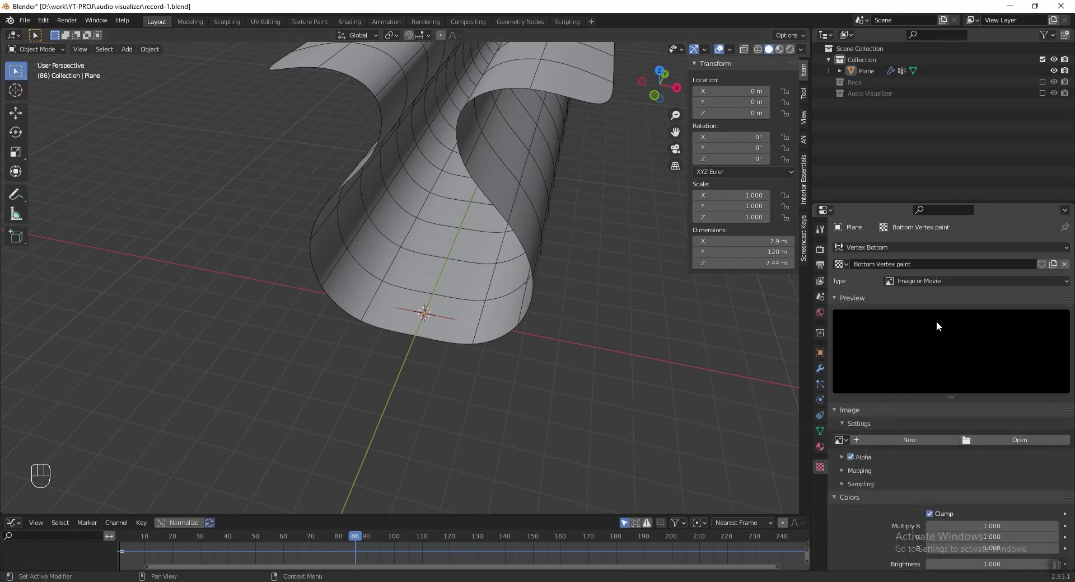
left_click(950, 285)
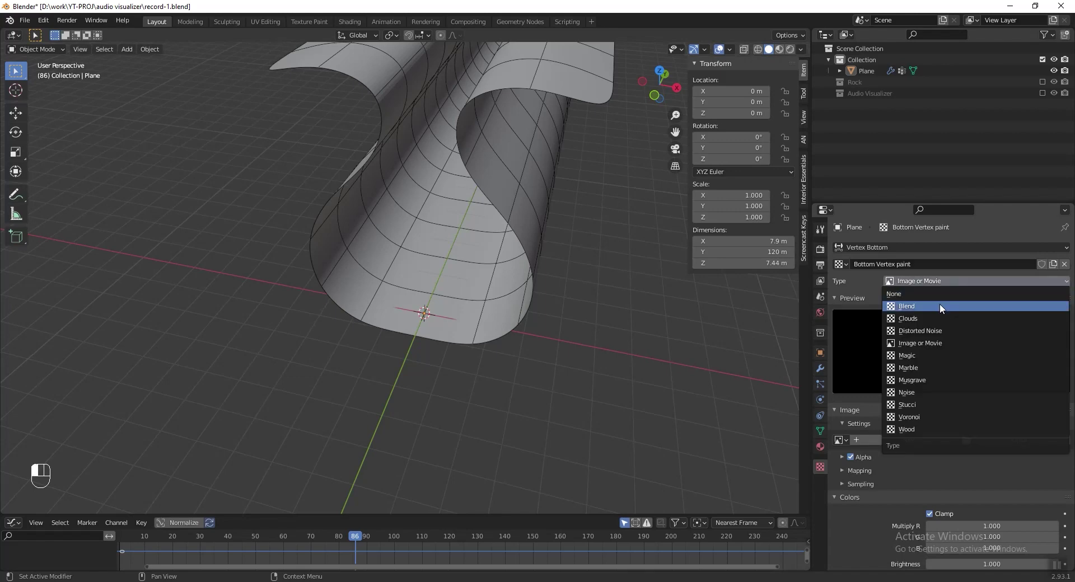
left_click(939, 304)
- Add a cube-shaped empty and move it along Y to about -2.05 m, in front of the tunnel opening
key("shift+a")
mouse_move(292, 282)
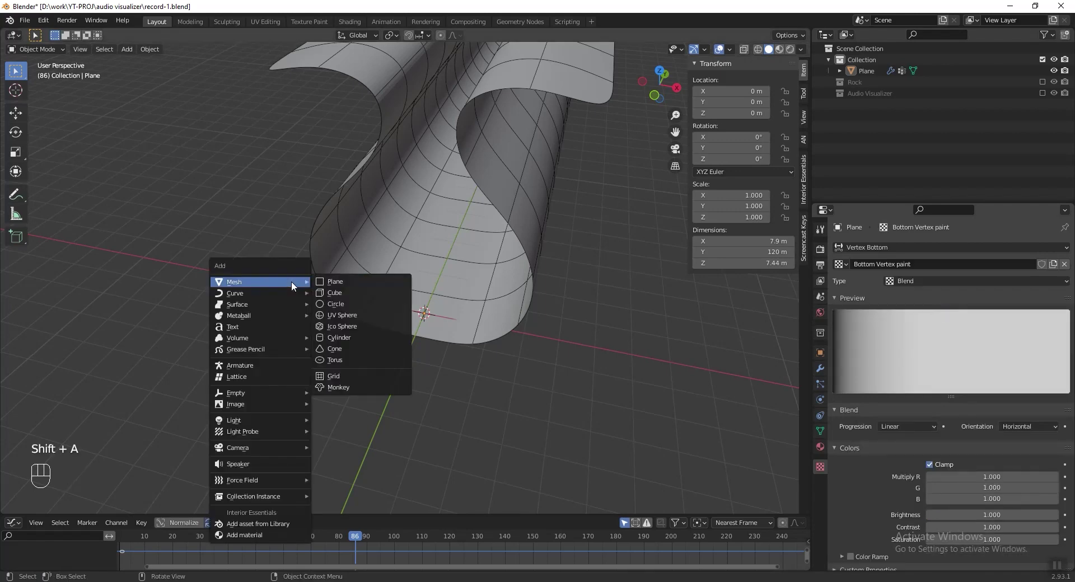
mouse_move(284, 394)
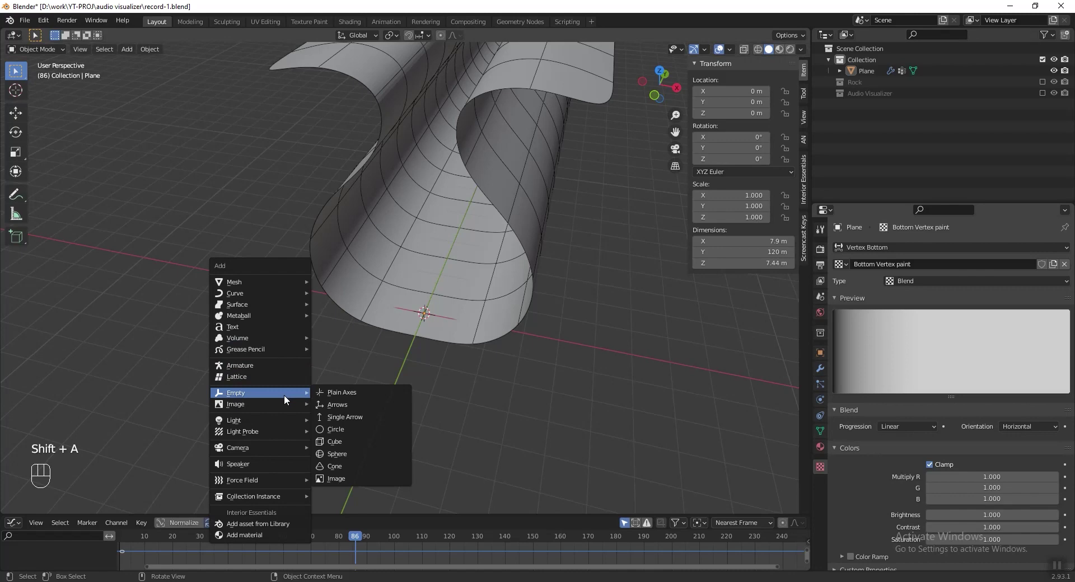
left_click(344, 440)
middle_click_drag(345, 439, 425, 364)
key("g")
key("y")
left_click(477, 321)
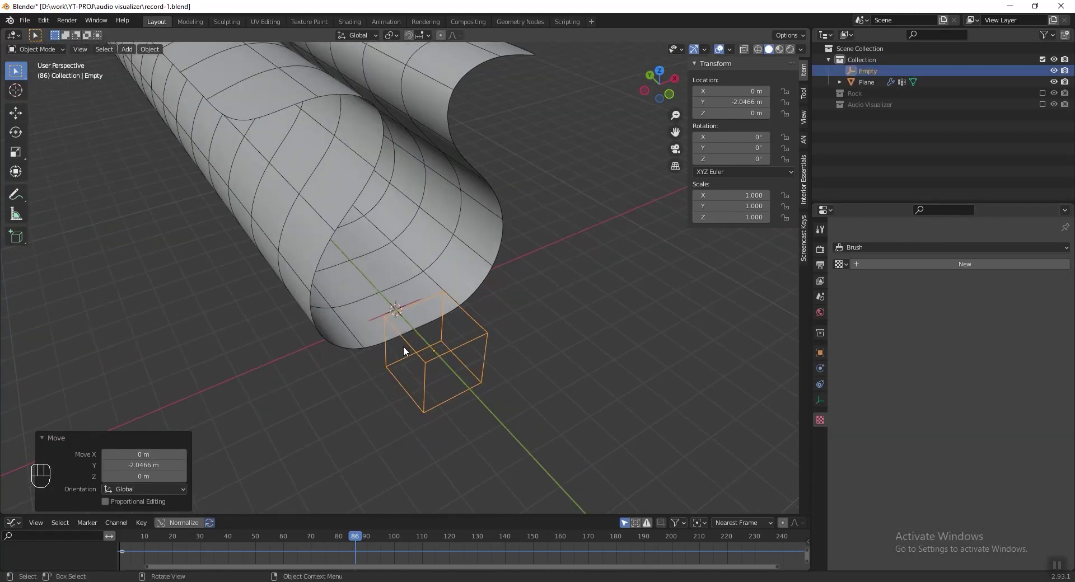
- Rename the cube empty "Ctrl weight paint bottom"
middle_click_drag(403, 346, 414, 340)
double_click(868, 72)
type("Ctrl")
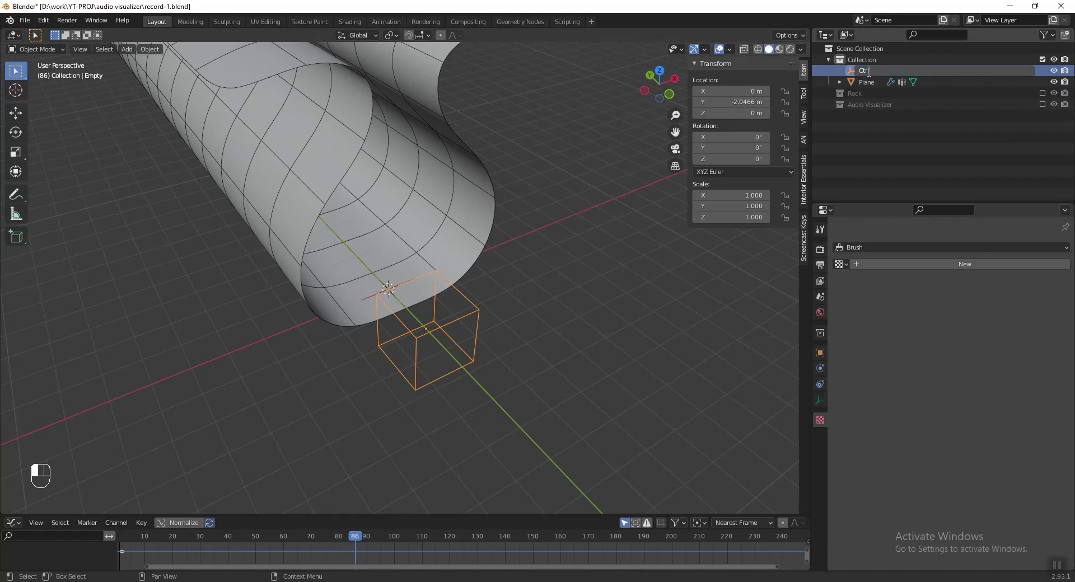
type(" weight paint bottom")
key("Return")
- Set the plane's Vertex Bottom mask texture coordinates to Object, using "Ctrl weight paint bottom" as the object
left_click(473, 165)
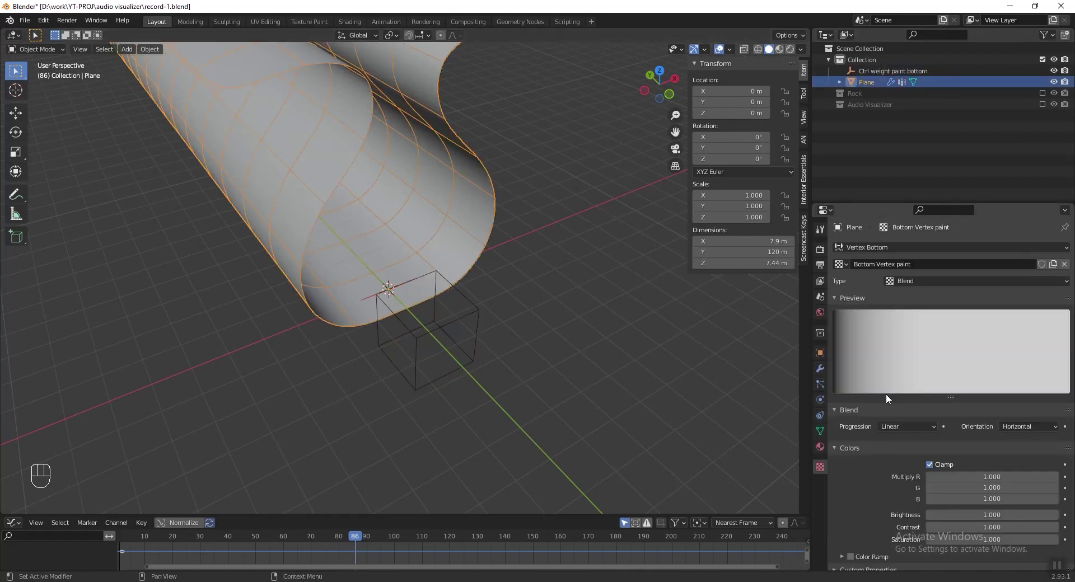
left_click(820, 369)
scroll(852, 486, "down", 1)
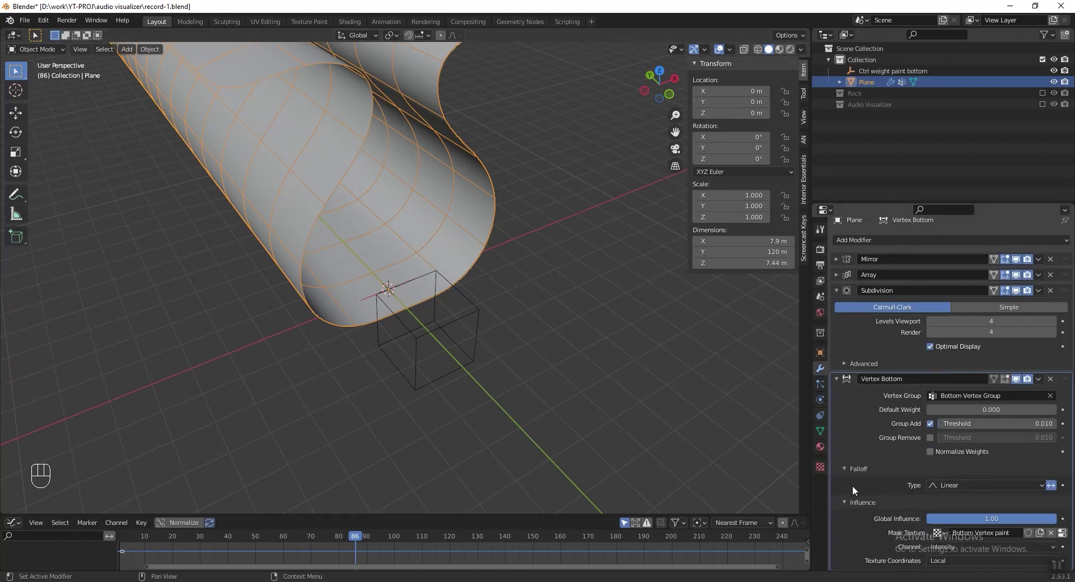
left_click(981, 562)
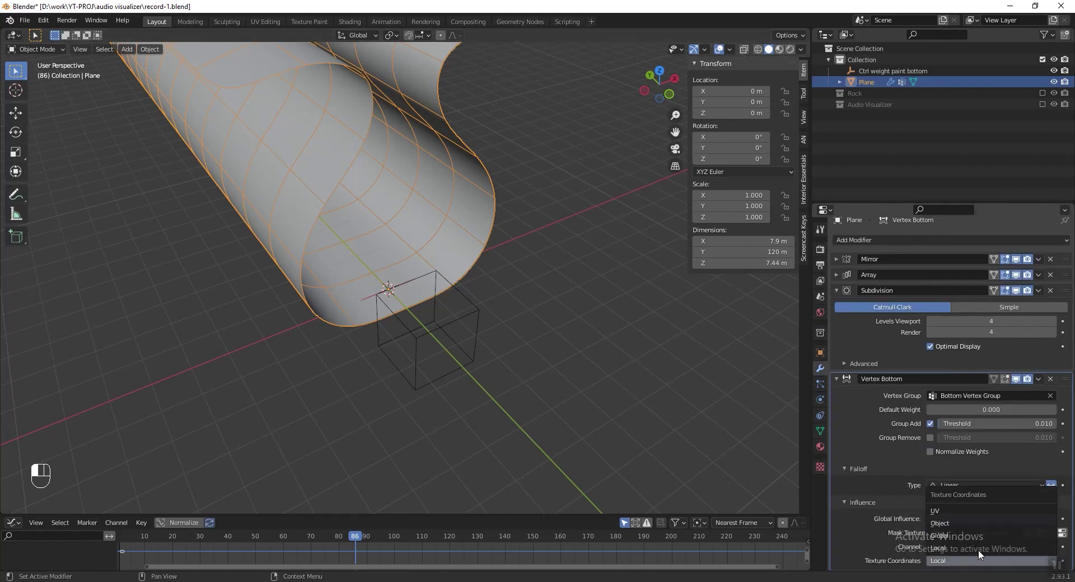
left_click(972, 523)
scroll(972, 523, "down", 1)
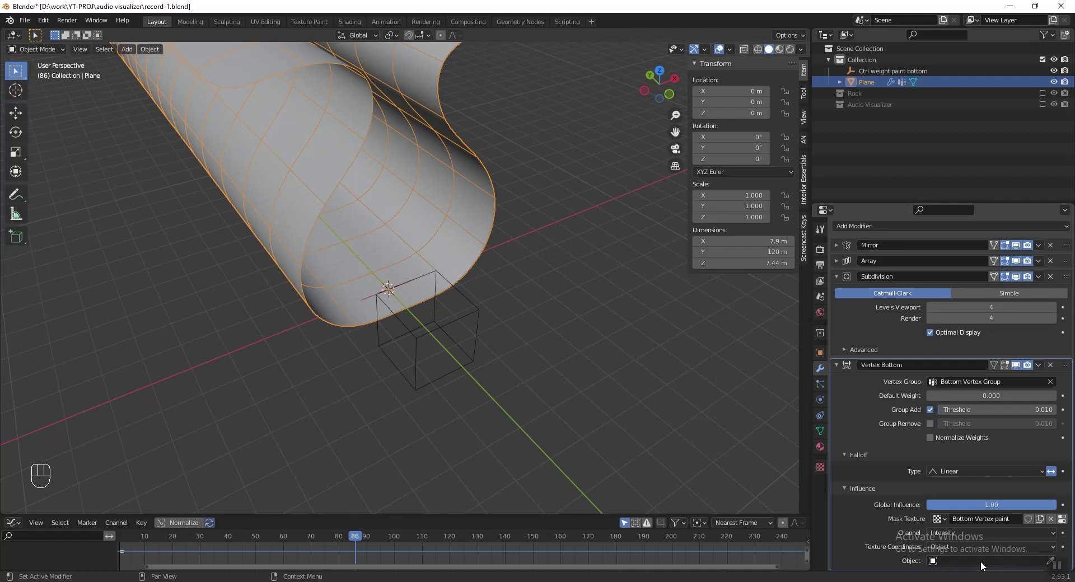
left_click(955, 562)
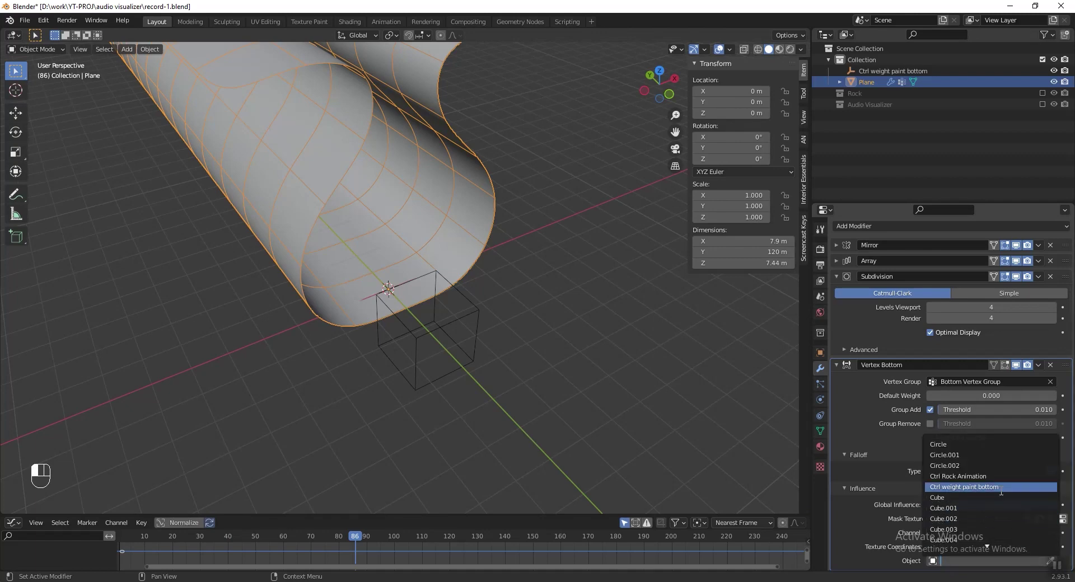
left_click(980, 487)
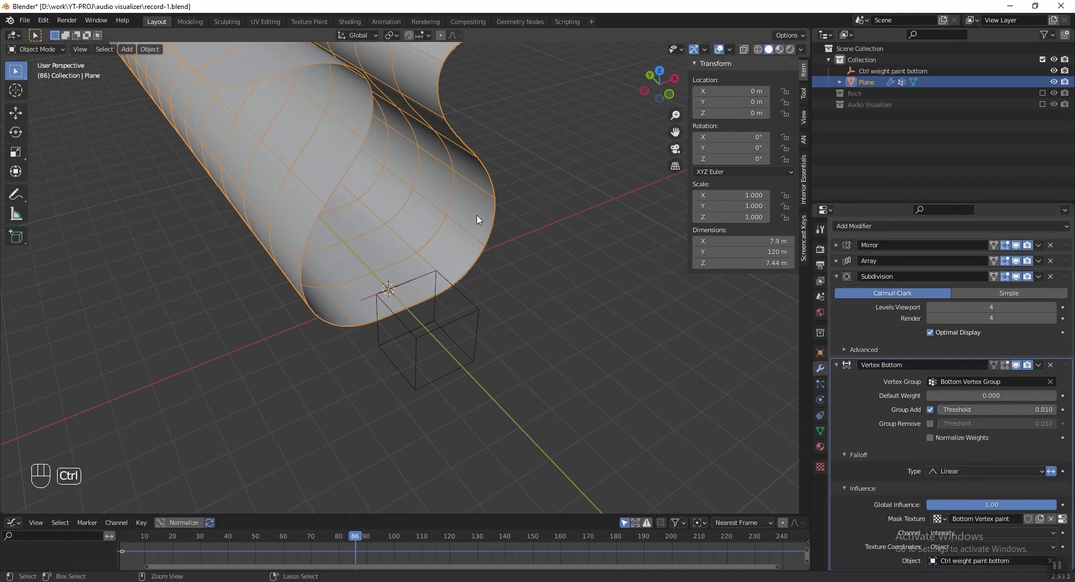
- Switch the plane to Weight Paint mode and examine how the blend mask distributes the weights
key("ctrl+Tab")
left_click(407, 176)
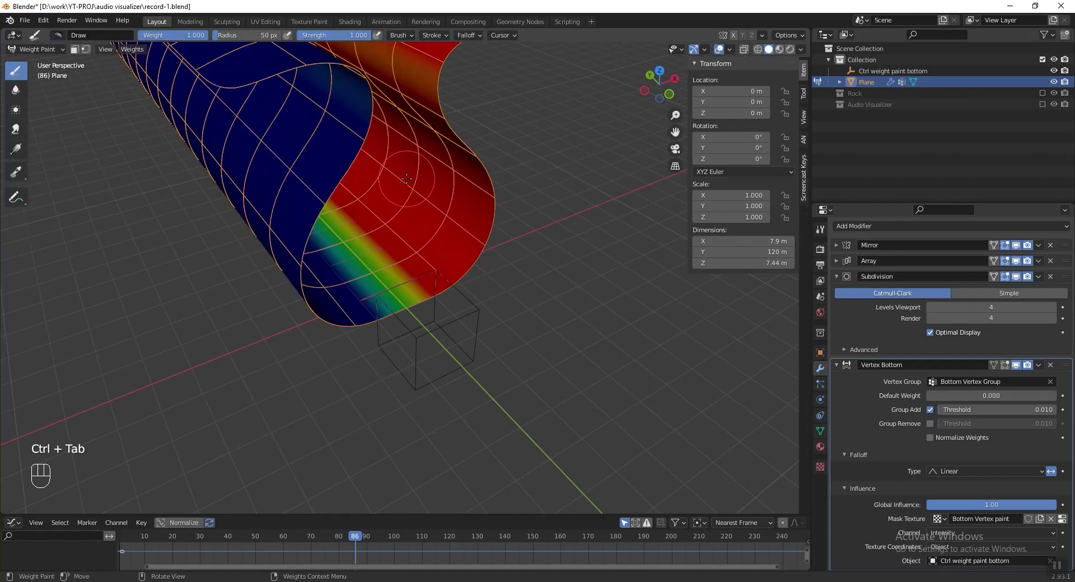
scroll(482, 271, "down", 3)
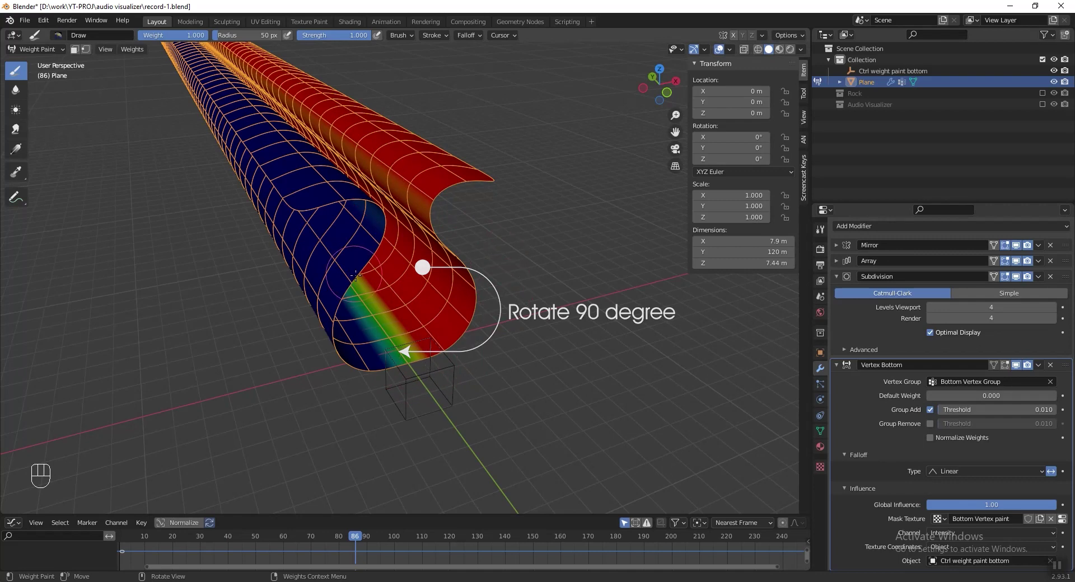
mouse_move(468, 392)
middle_mouse_down()
mouse_move(381, 320)
mouse_move(531, 306)
middle_mouse_up()
key("ctrl")
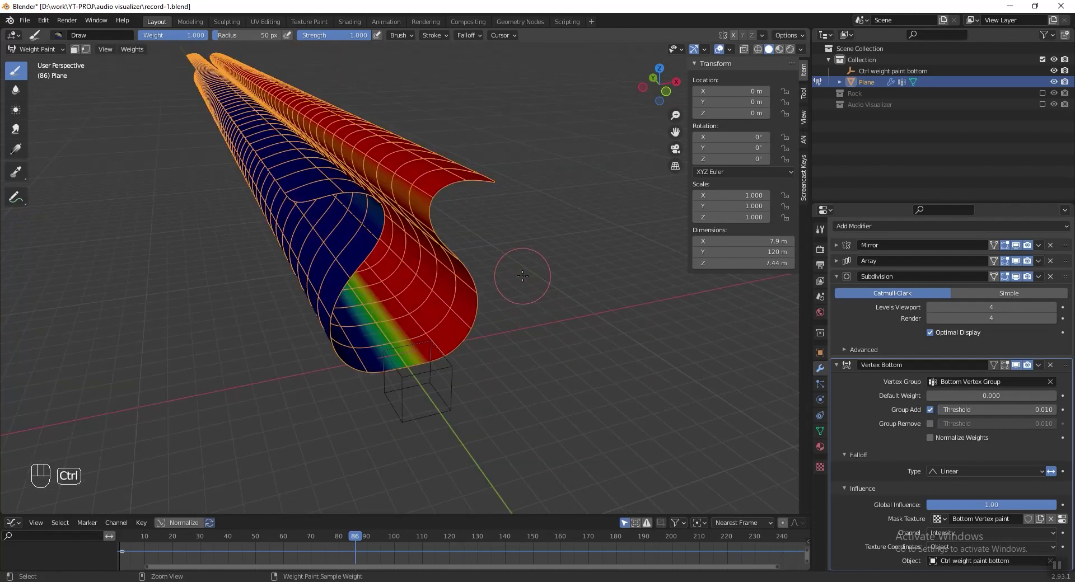
- Return to Object Mode and rotate the "Ctrl weight paint bottom" empty 90° about the Y axis
key("ctrl+Tab")
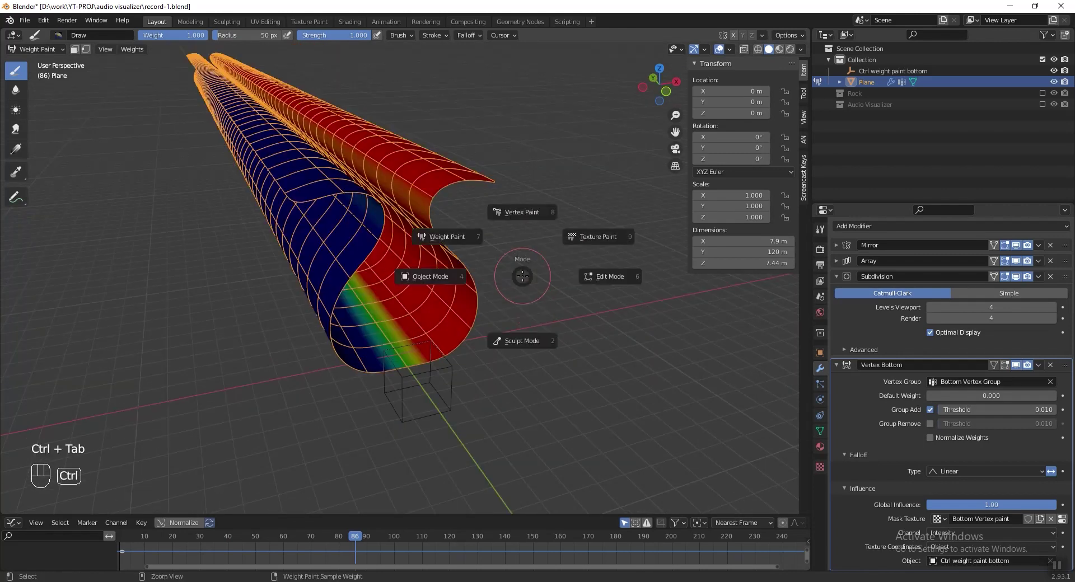
left_click(418, 278)
left_click(449, 354)
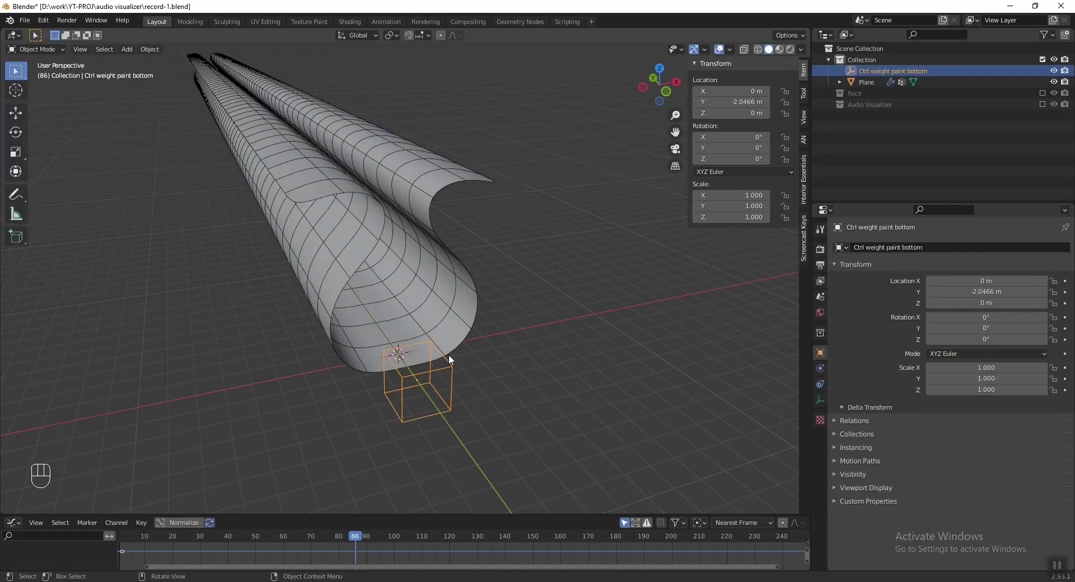
key("r")
type("y90")
key("Return")
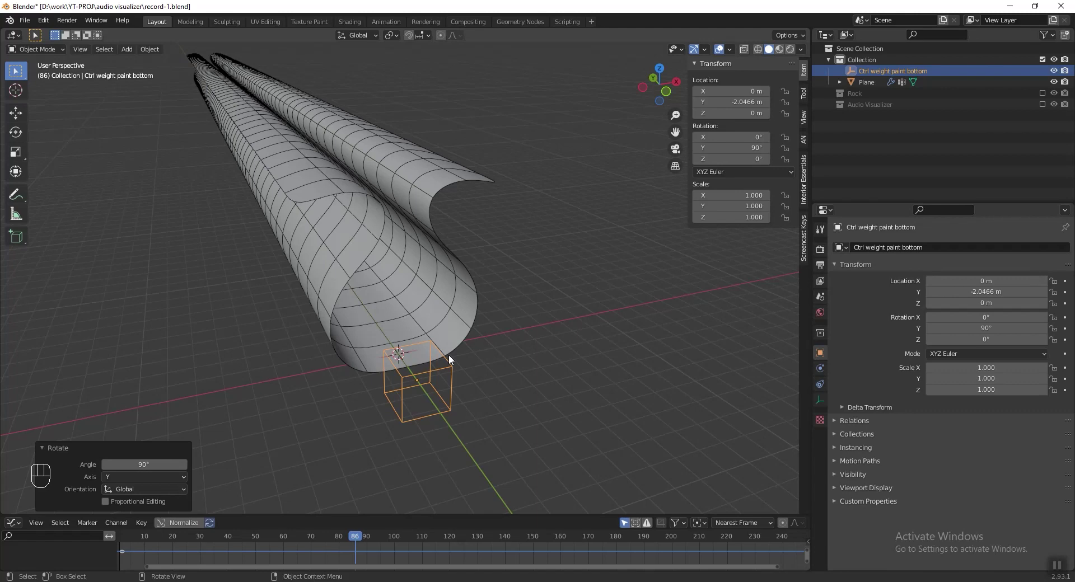
- Select the plane and display it in Weight Paint mode to check the weights with the rotated control empty
left_click(429, 288)
key("ctrl+Tab")
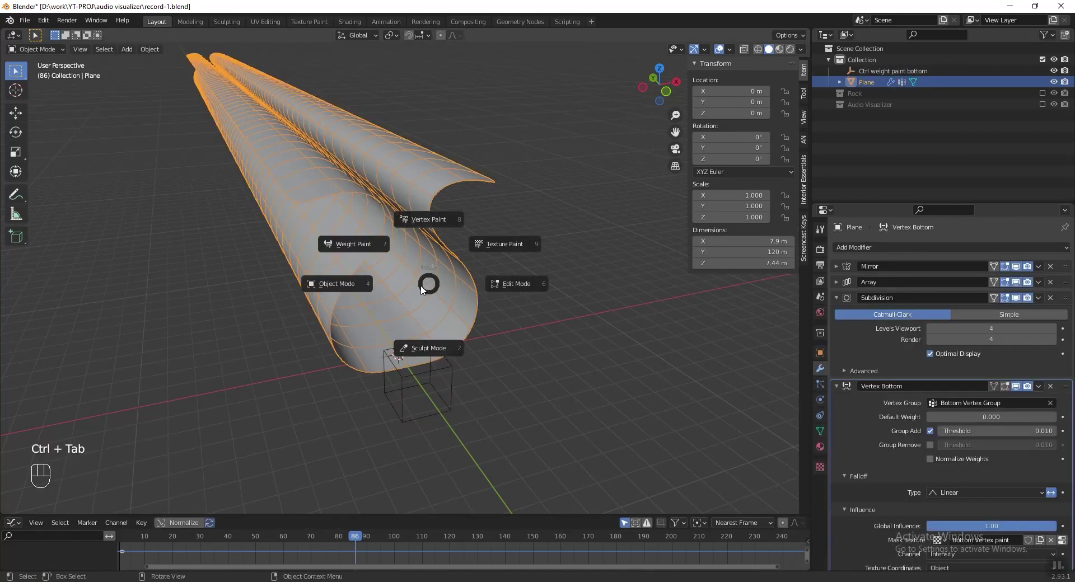
left_click(367, 245)
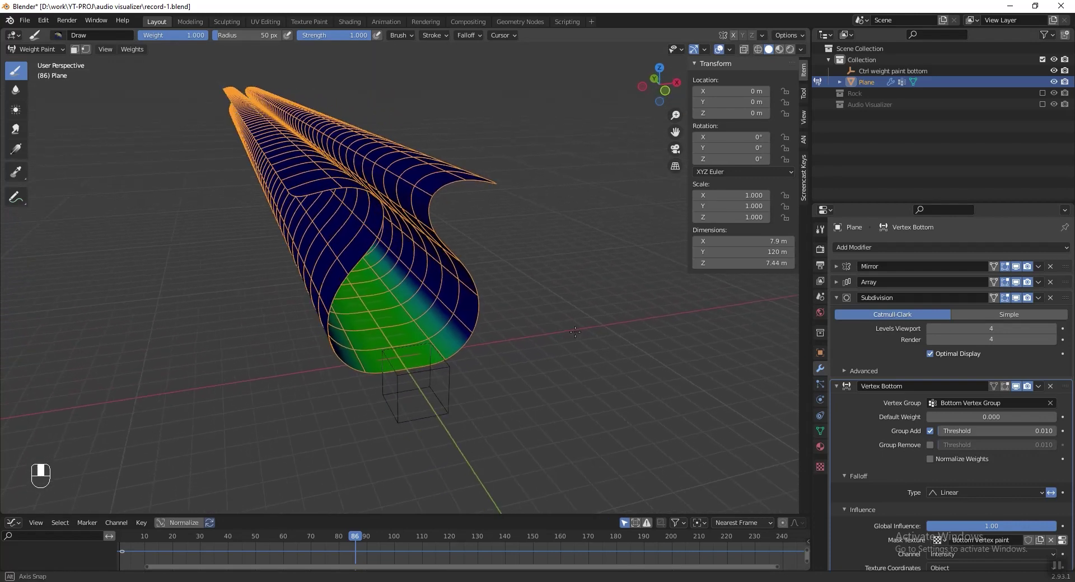
- Return to Object Mode and raise the "Ctrl weight paint bottom" empty along Z to about 1.37 m
middle_click_drag(576, 332, 523, 355)
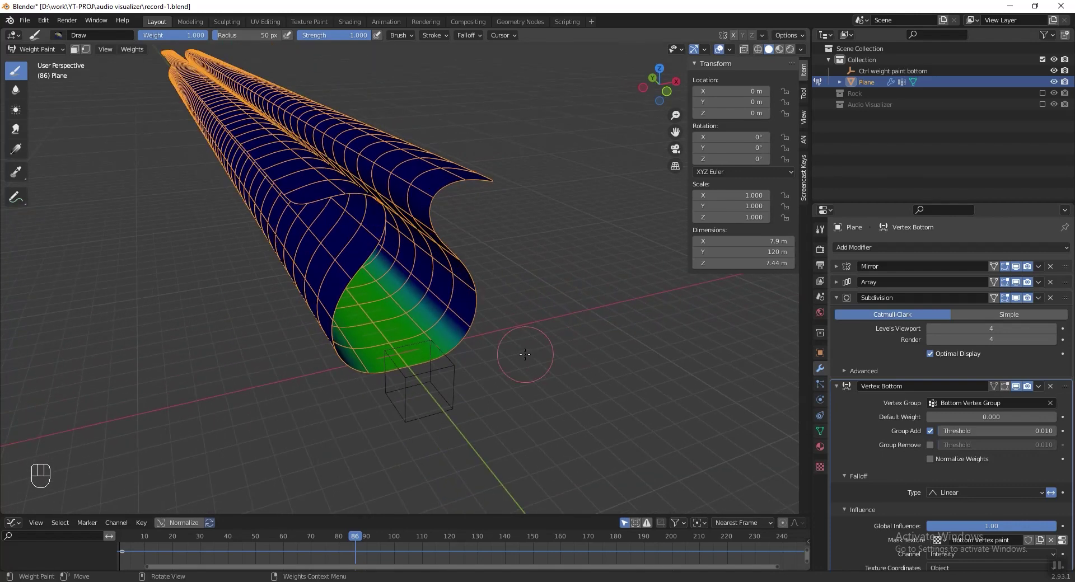
key("ctrl+Tab")
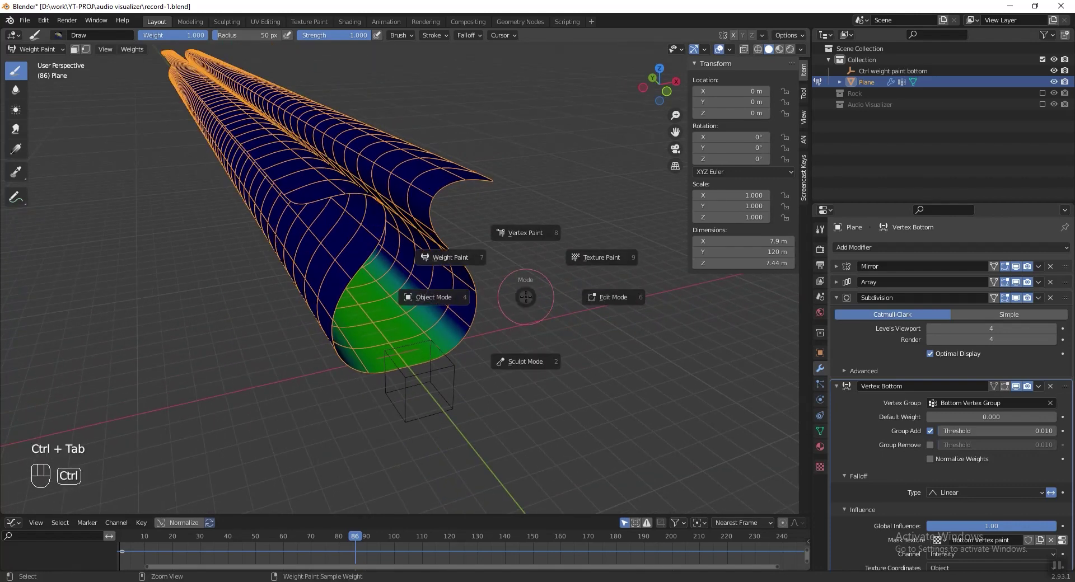
left_click(436, 298)
left_click(455, 391)
key("g")
key("z")
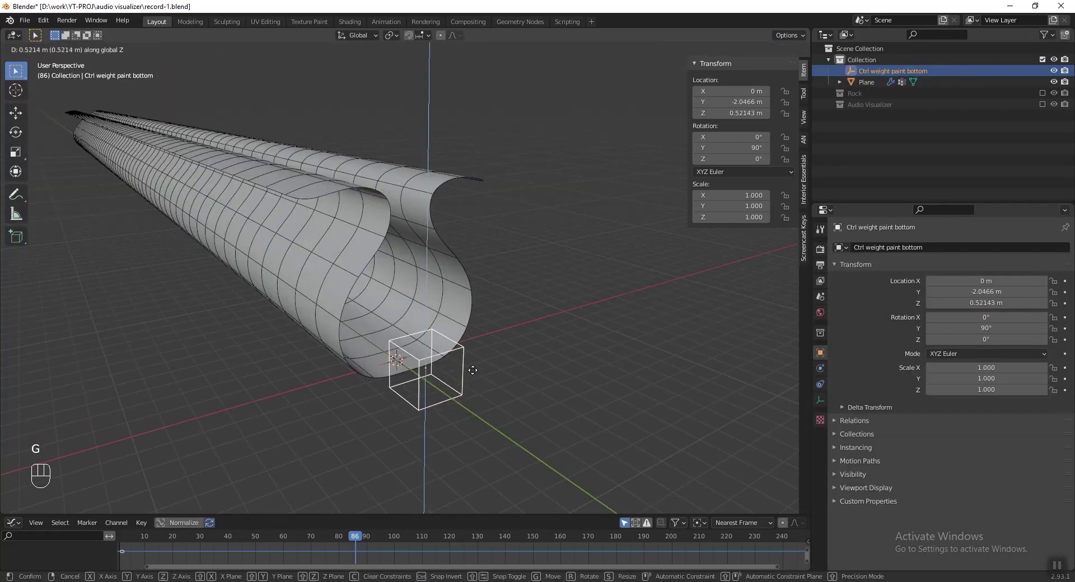
left_click(469, 364)
middle_click_drag(452, 388, 493, 361)
key("g")
key("z")
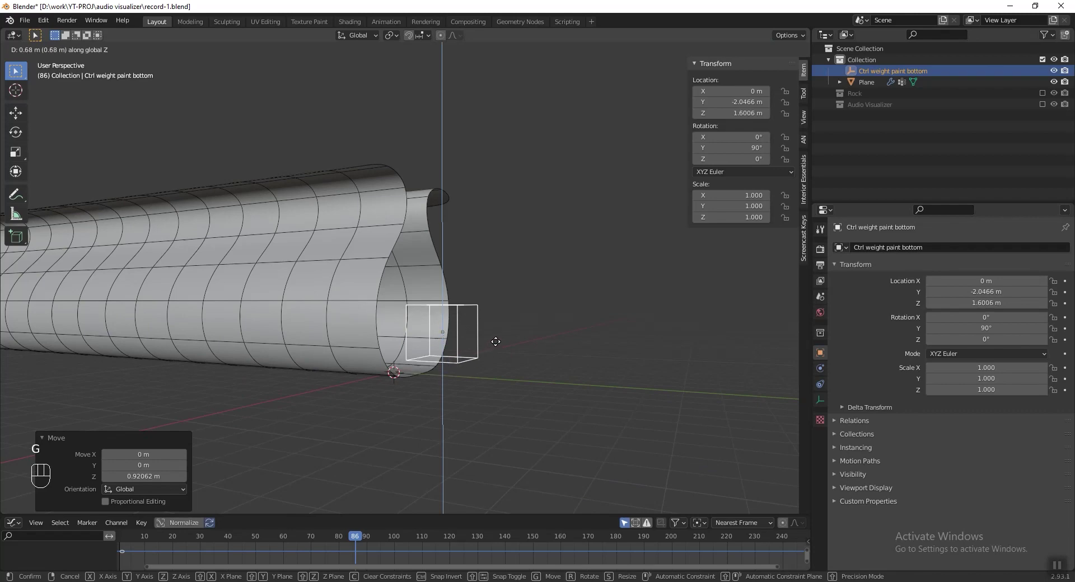
left_click(494, 348)
middle_click_drag(492, 347, 477, 341)
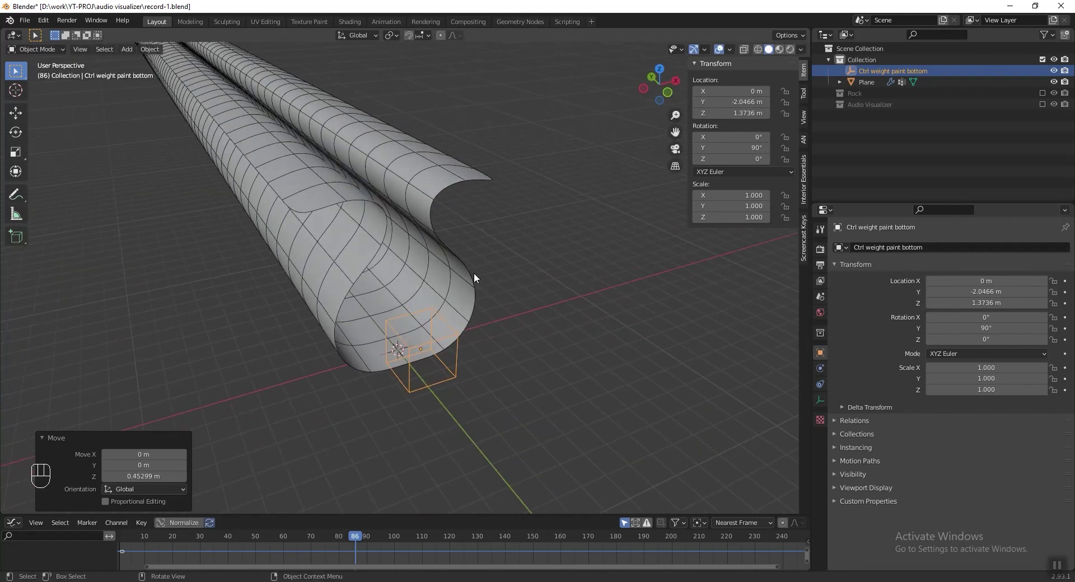
- Inspect the plane's weights in Weight Paint mode with the raised control empty, then go back to Object Mode
left_click(465, 274)
key("ctrl+Tab")
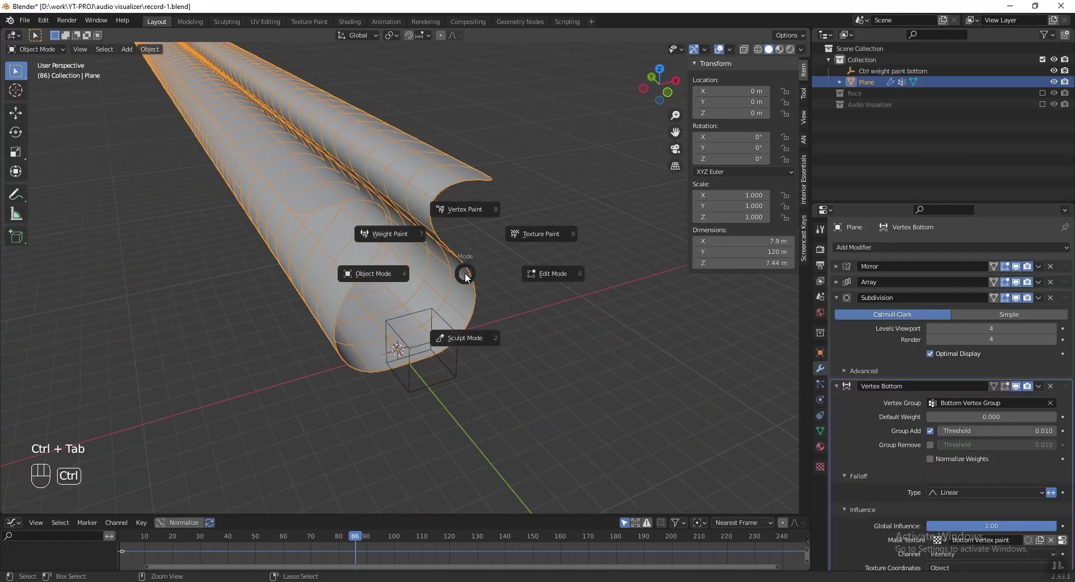
left_click(390, 234)
mouse_move(560, 302)
middle_mouse_down()
mouse_move(547, 320)
mouse_move(444, 352)
mouse_move(428, 337)
mouse_move(423, 357)
mouse_move(442, 276)
middle_mouse_up()
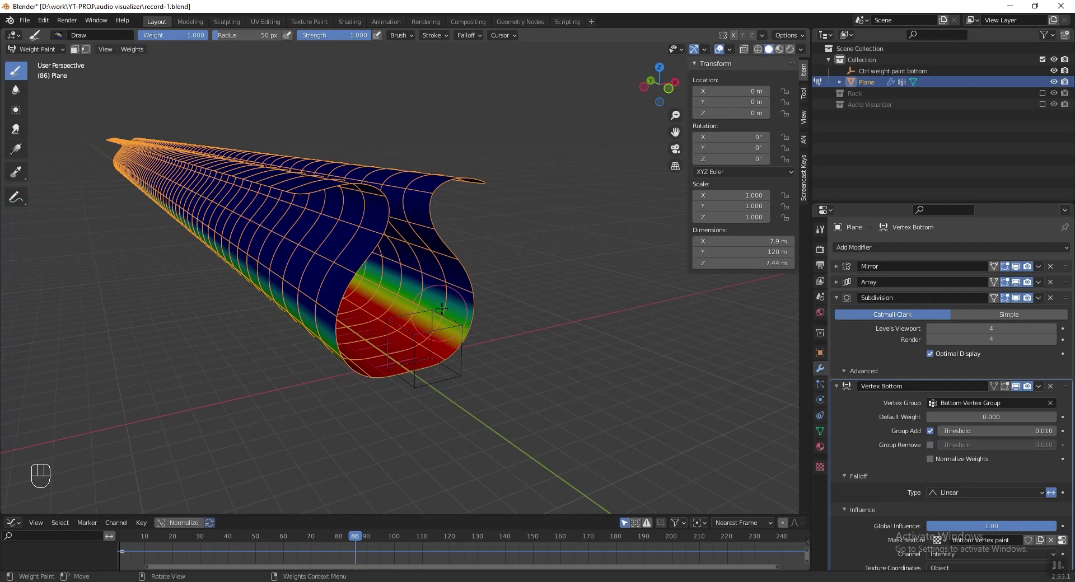
key("ctrl+Tab")
left_click(347, 278)
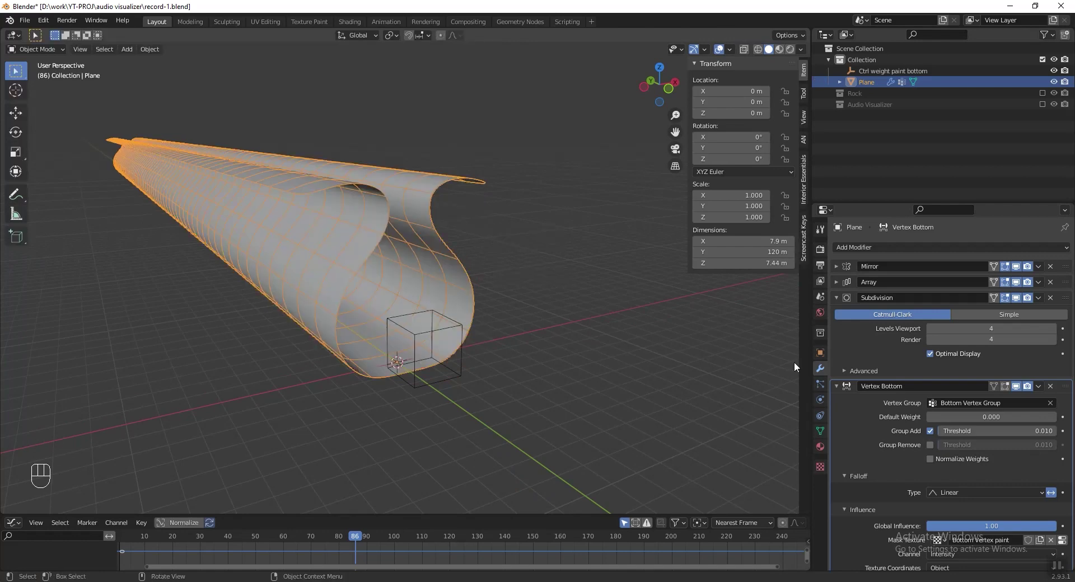
- Collapse the Subdivision and Vertex Bottom modifier settings and add a Displace modifier named "Displace (Bottom)" to the plane
left_click(836, 298)
left_click(835, 313)
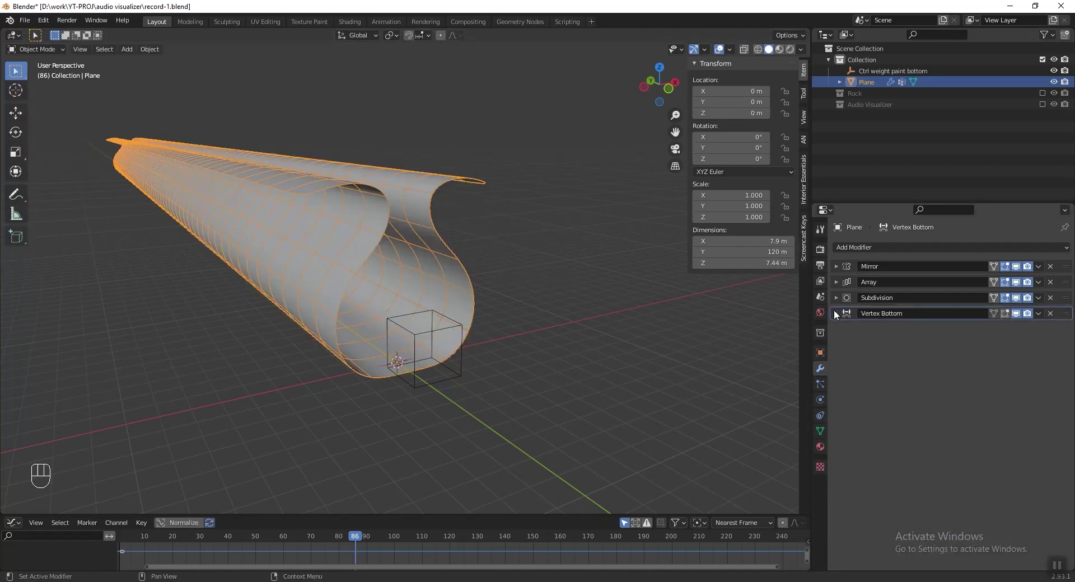
left_click(902, 250)
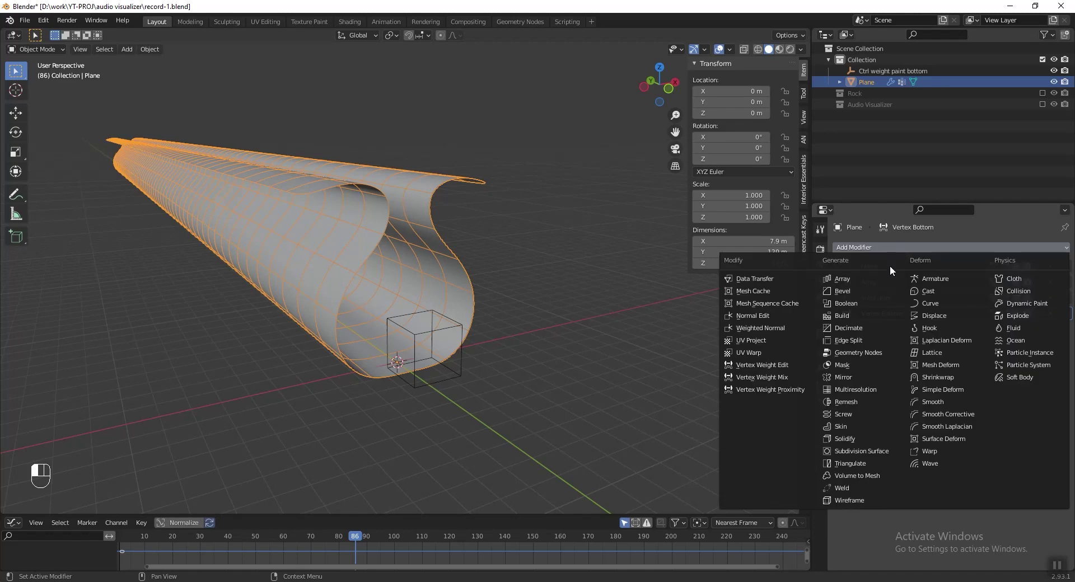
left_click(926, 314)
double_click(909, 329)
type("(Bottom)")
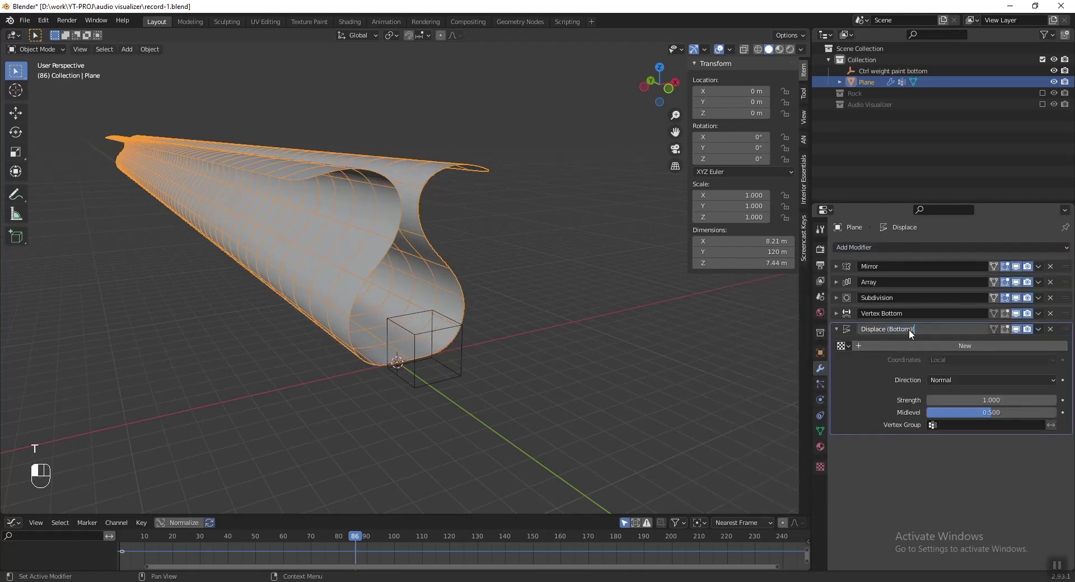
left_click(908, 448)
- Limit Displace (Bottom) to the Bottom Vertex Group and give it a new texture named "Displacement Map bottom"
left_click(914, 426)
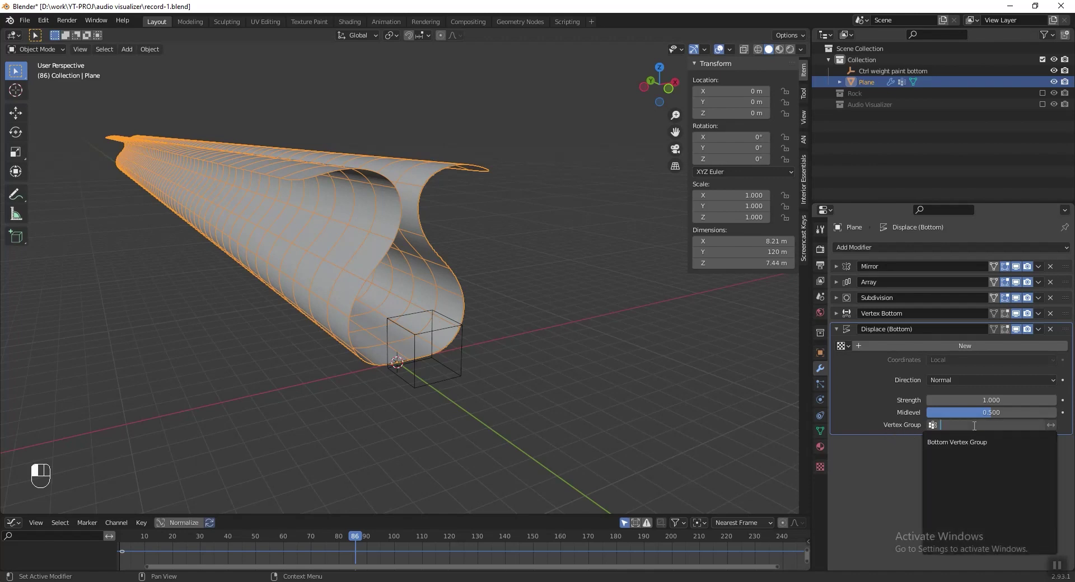
left_click(976, 442)
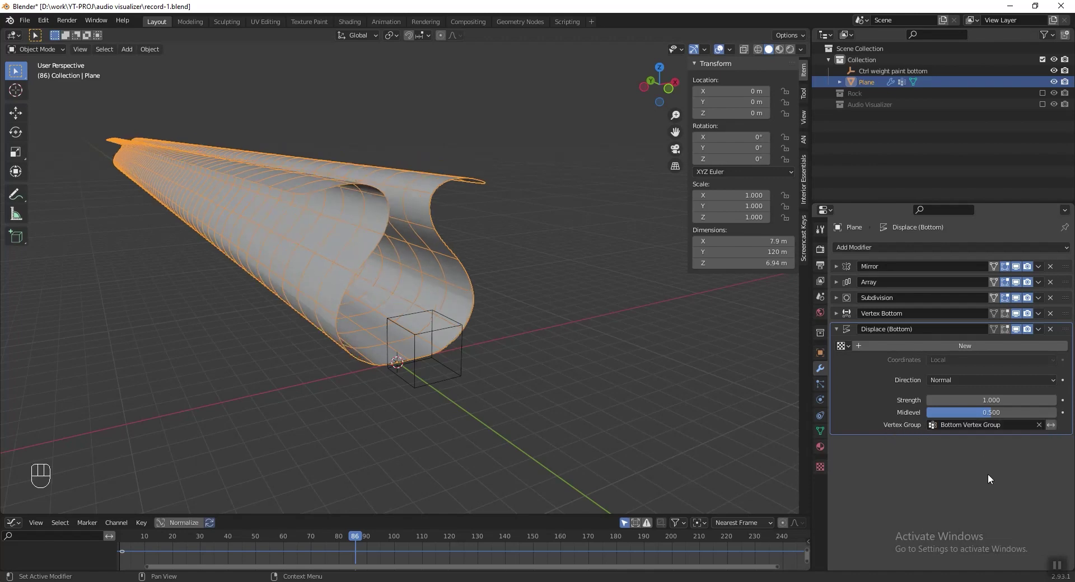
left_click(976, 347)
double_click(975, 347)
type("Displacement Map")
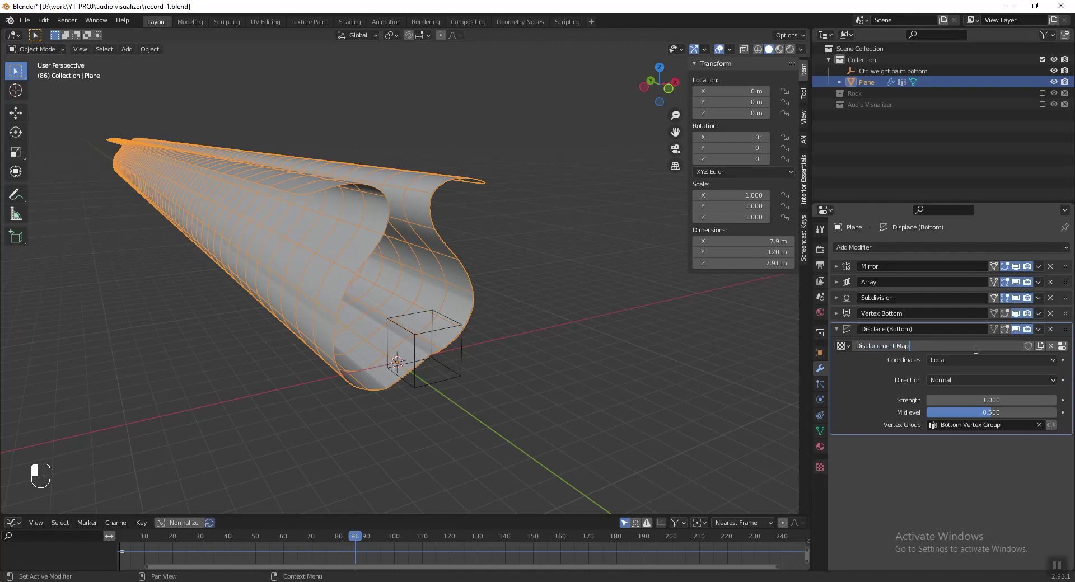
type(" bottom")
key("Return")
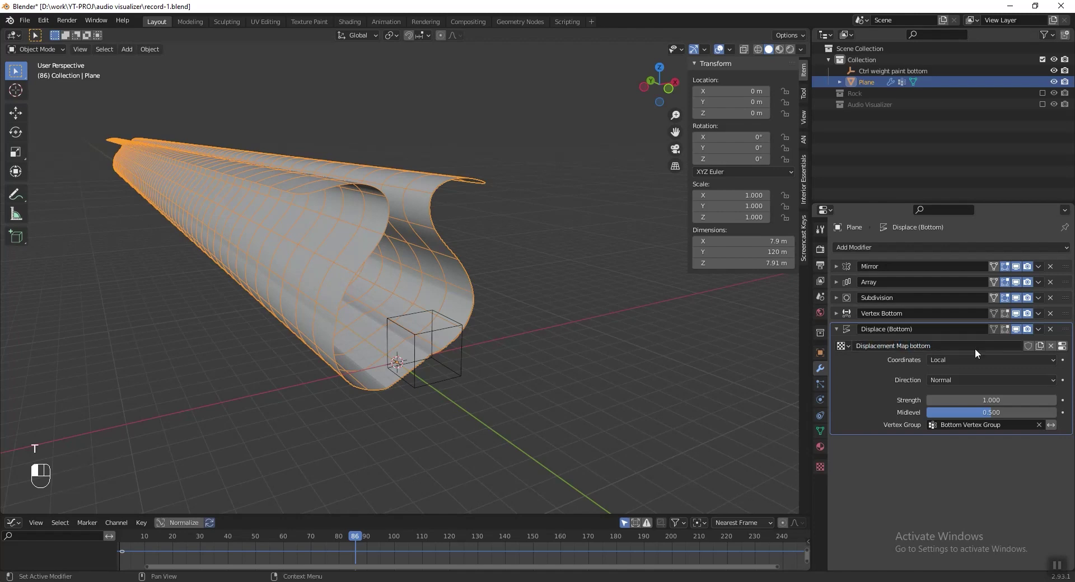
- Change the type of the "Displacement Map bottom" texture to Distorted Noise and inspect the displaced tunnel floor
left_click(1062, 347)
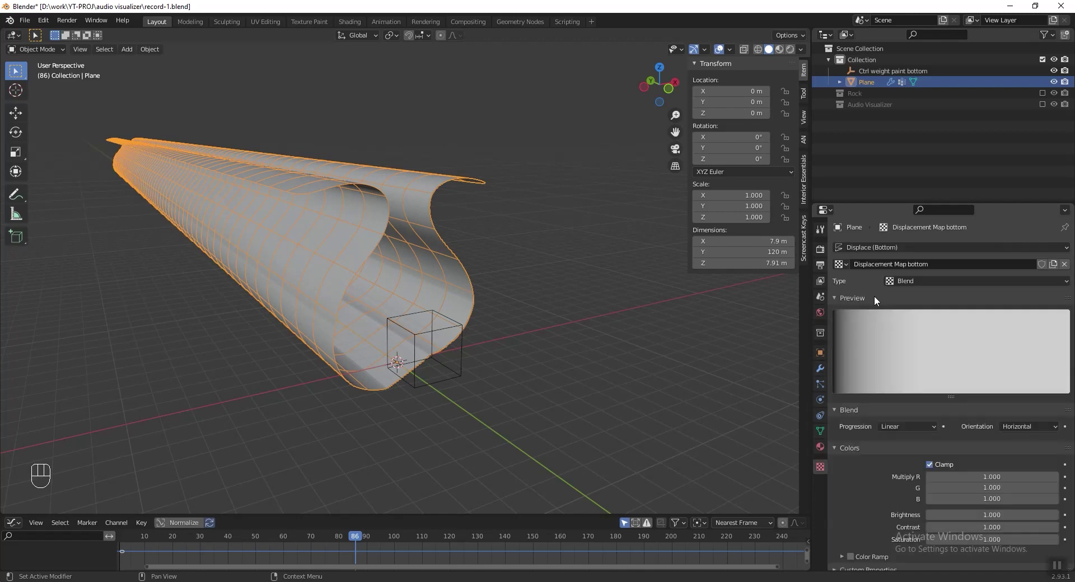
left_click(944, 280)
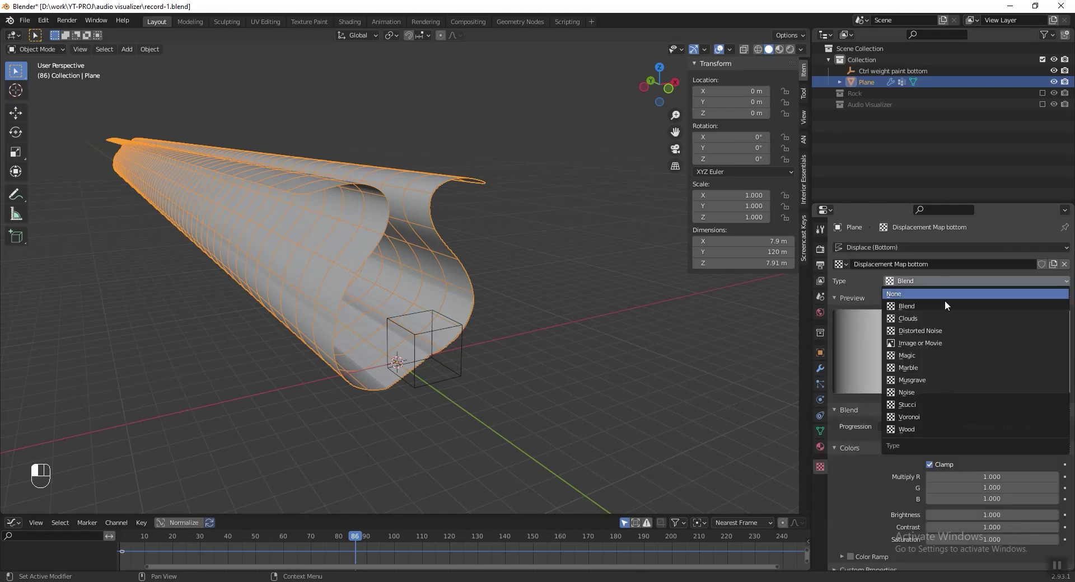
left_click(942, 330)
middle_click_drag(551, 373, 482, 370)
middle_click_drag(379, 355, 528, 358)
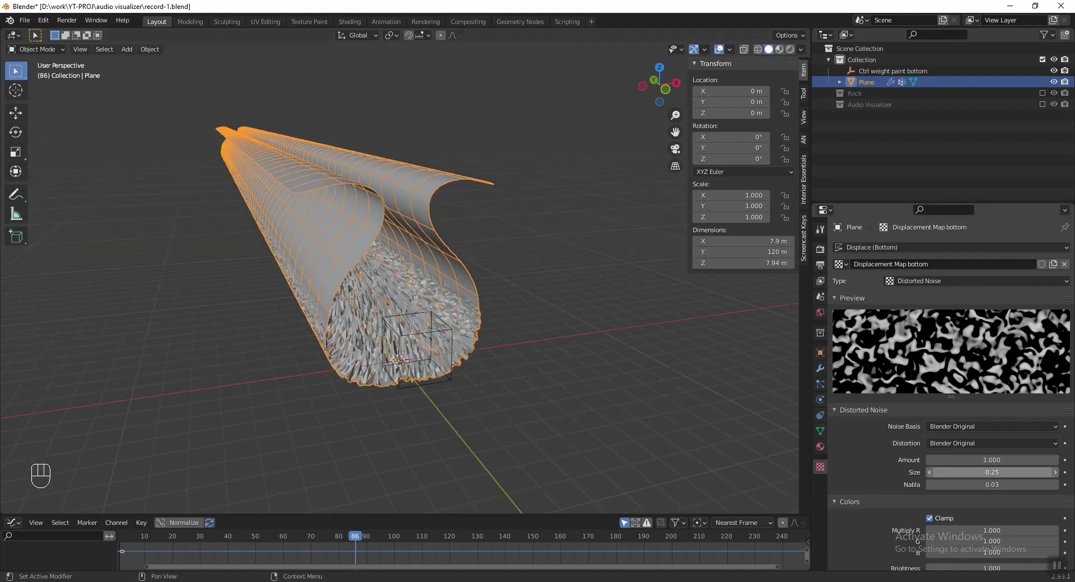
- Set the distorted noise texture's size to 2 and its distortion amount to 2
left_click(991, 473)
type("2")
key("Return")
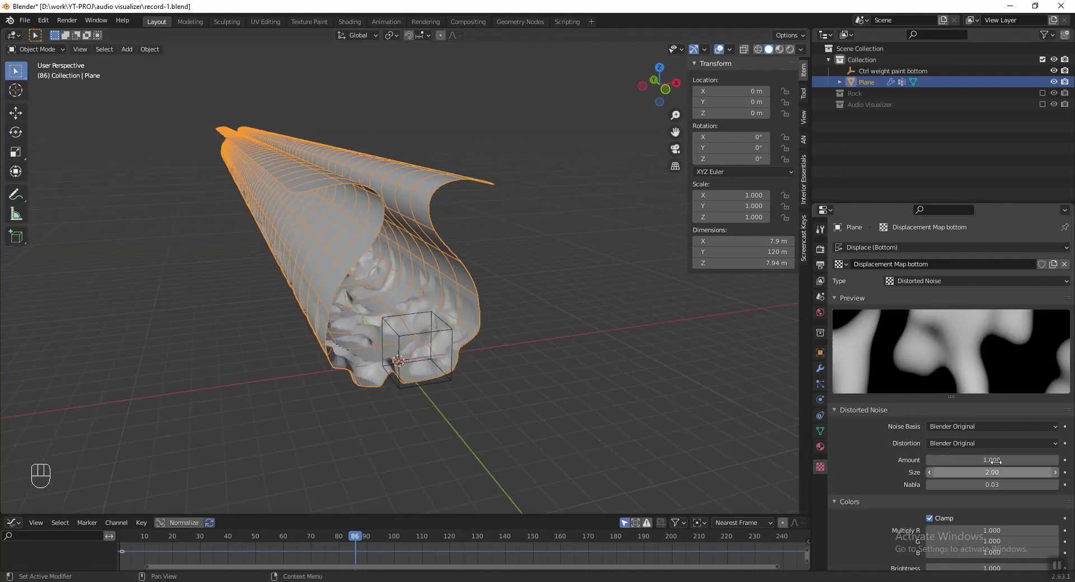
left_click(994, 460)
type("2")
key("Return")
- Lower the displacement texture's contrast to 0.4 and save the file
scroll(886, 503, "down", 3)
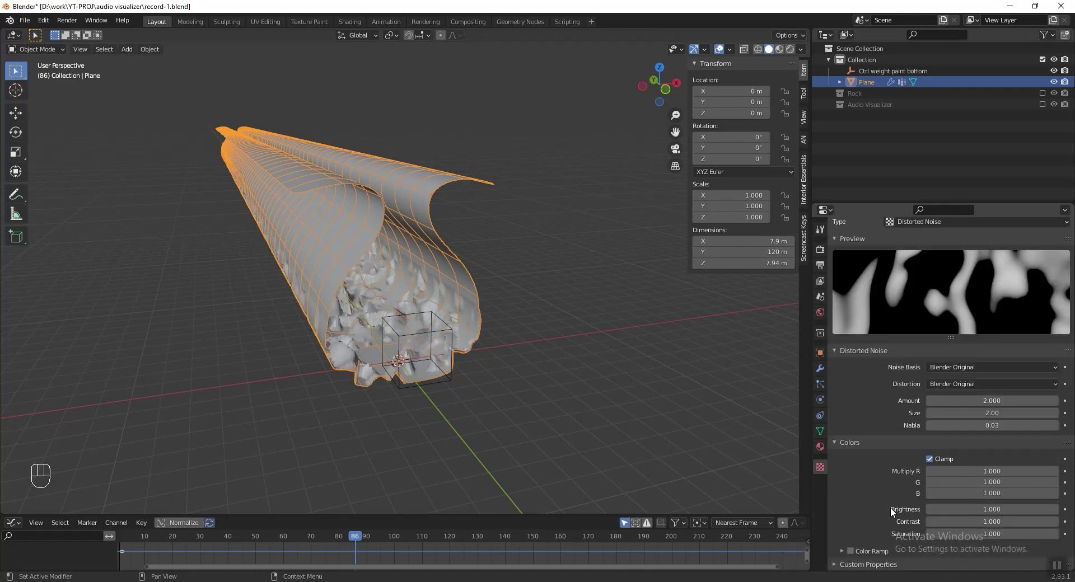
left_click(1014, 521)
key("BackSpace")
type(".4")
key("Return")
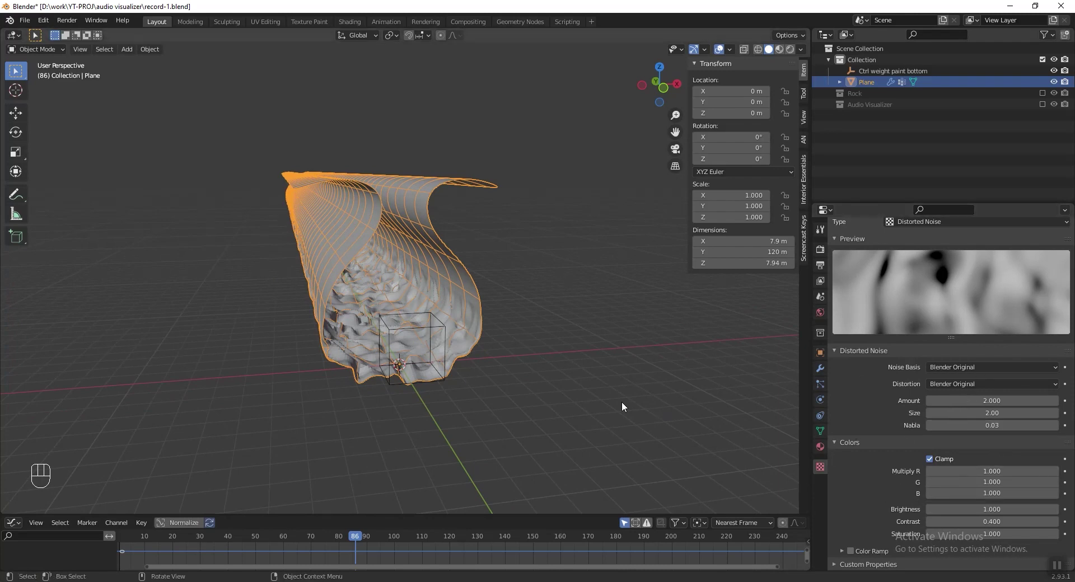
middle_click_drag(542, 382, 476, 372)
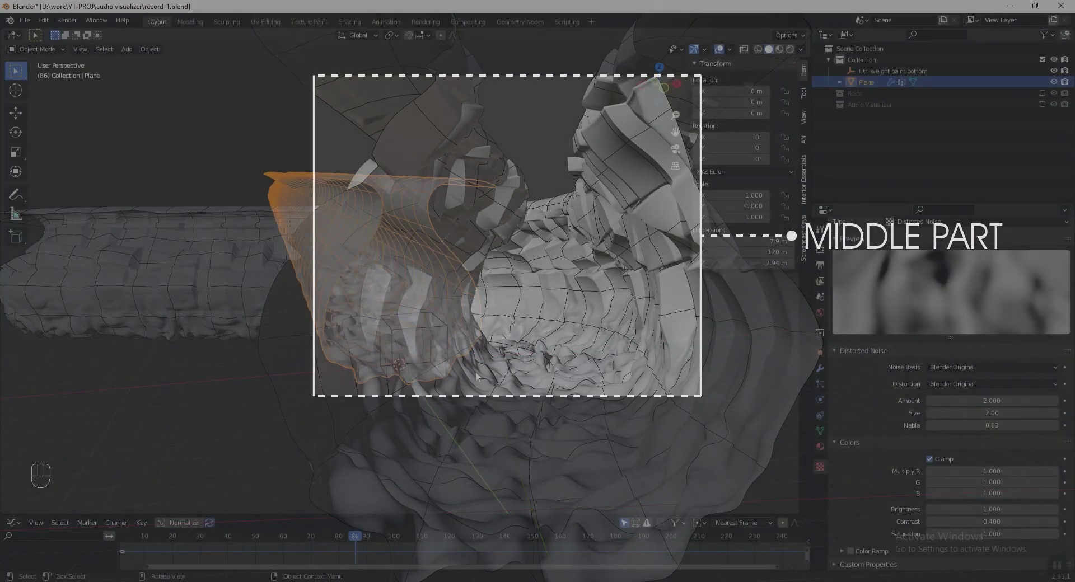
key("ctrl+s")
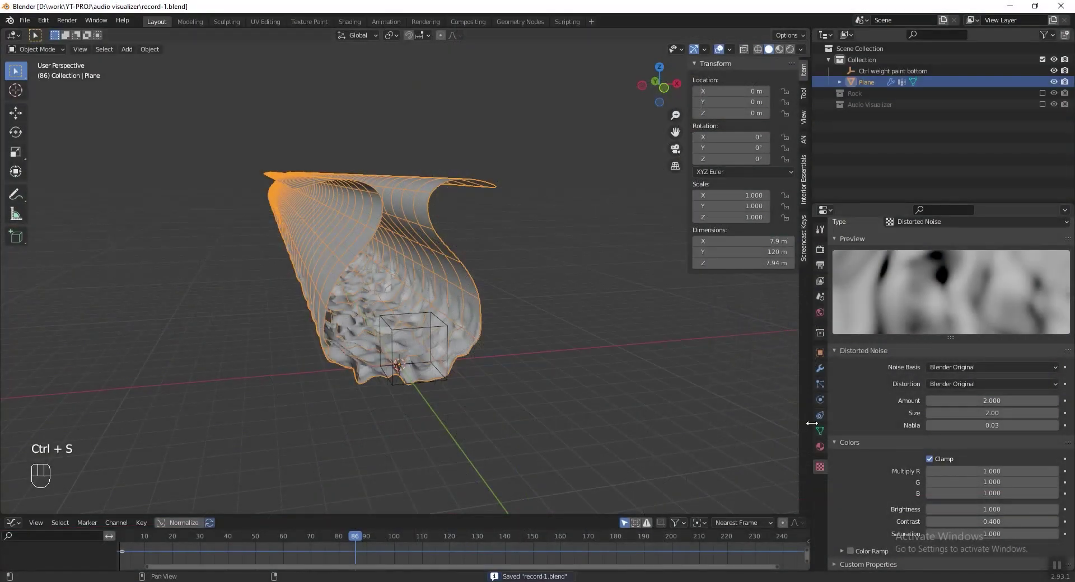
- Add a new vertex group to the plane and name it Middle Vertex Group
left_click(820, 431)
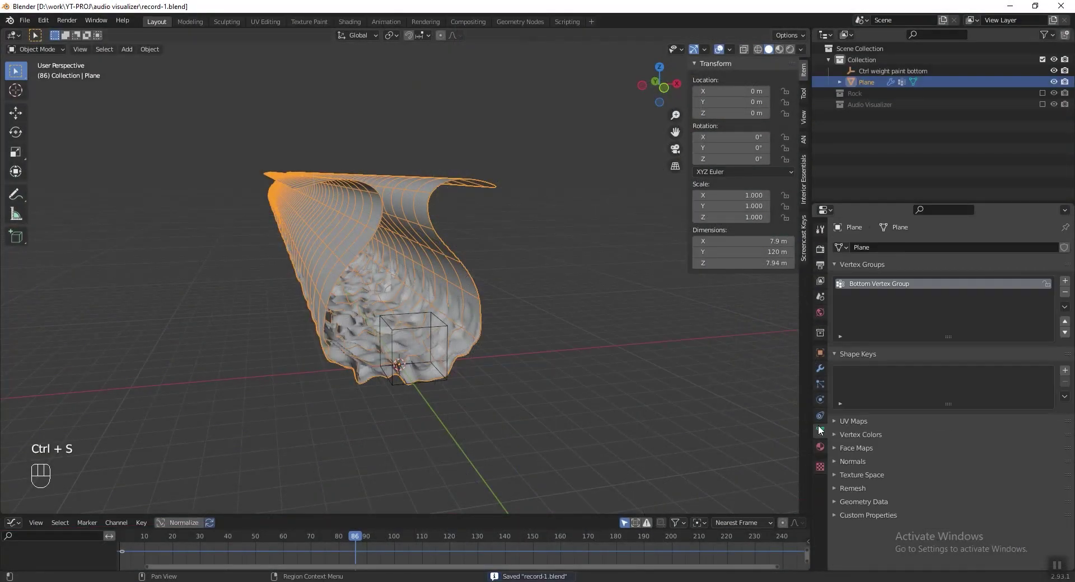
left_click(1065, 281)
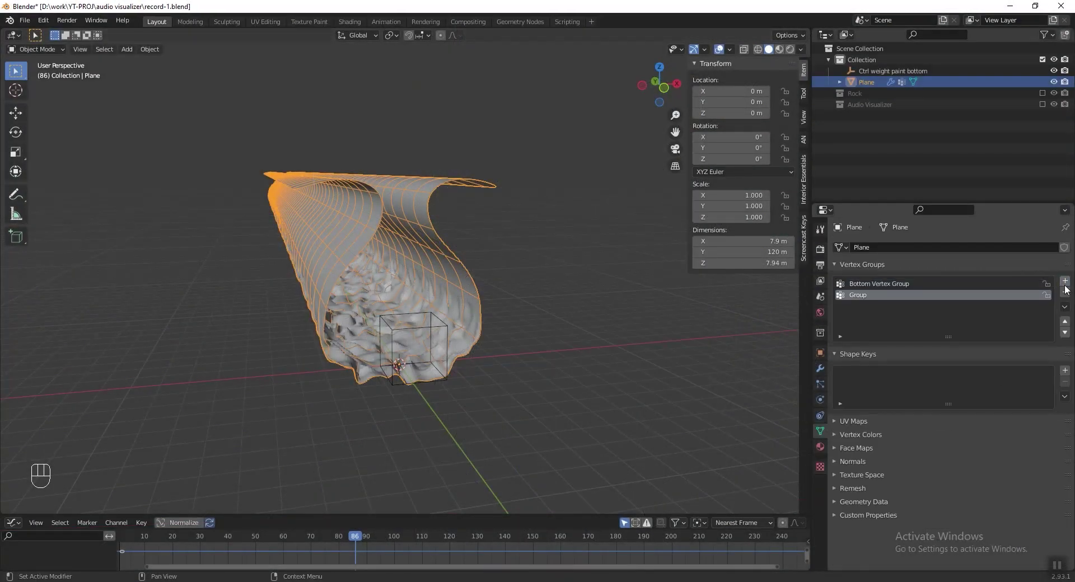
double_click(864, 296)
type("Middle Vertex Gr")
key("Return")
- Duplicate the Vertex Bottom weight edit modifier and rename the copy Vertex Middle
left_click(820, 369)
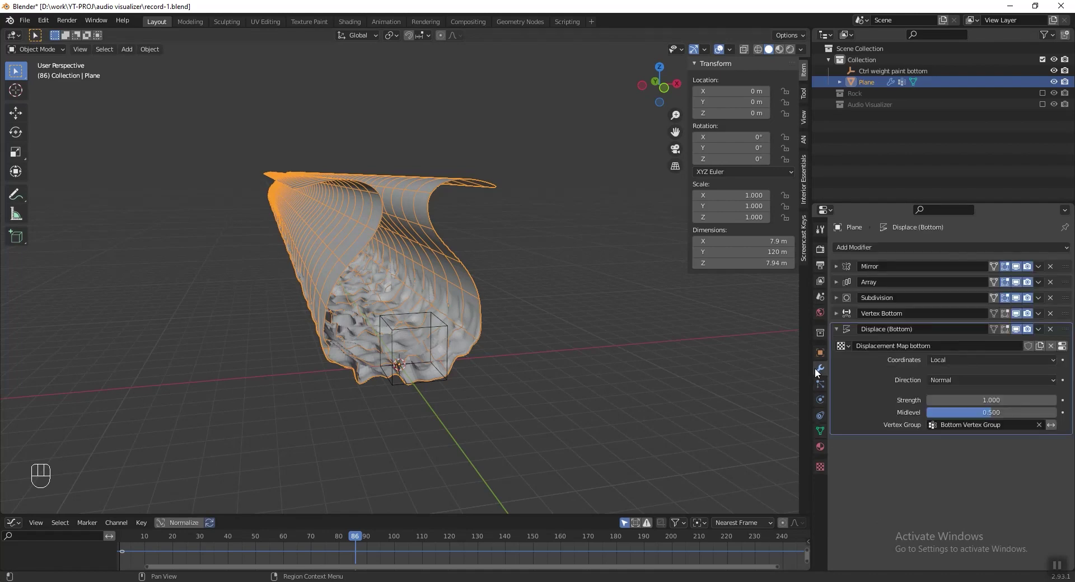
left_click(836, 329)
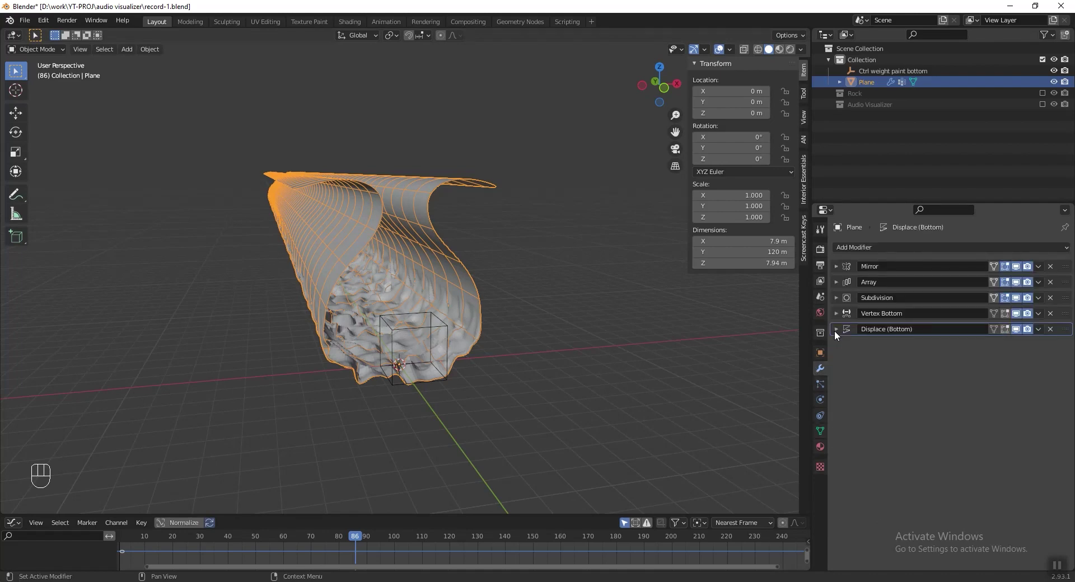
left_click(1039, 313)
left_click(1030, 336)
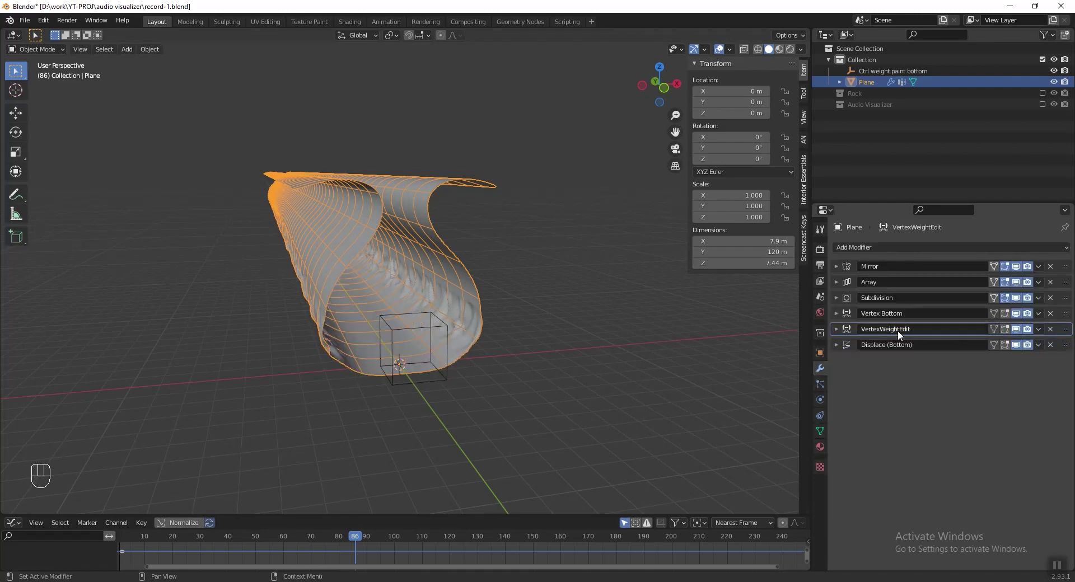
double_click(898, 330)
key("Delete")
key("Delete")
key("Delete")
key("Delete")
key("Delete")
key("Delete")
key("Delete")
key("Delete")
key("Delete")
key("Delete")
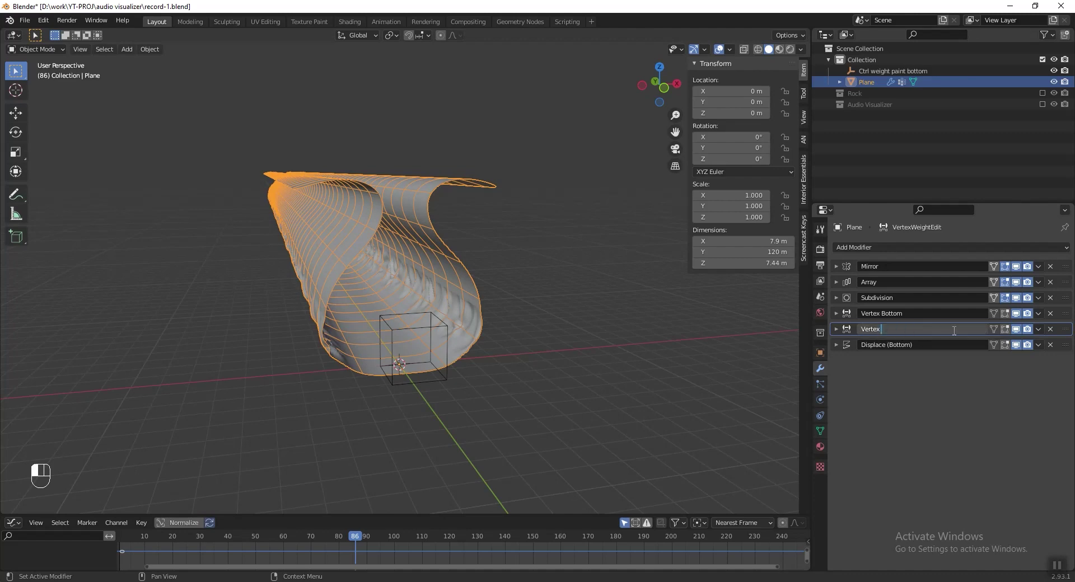
type("Middle")
key("Return")
- Assign Middle Vertex Group as the vertex group of the Vertex Middle modifier
left_click(837, 329)
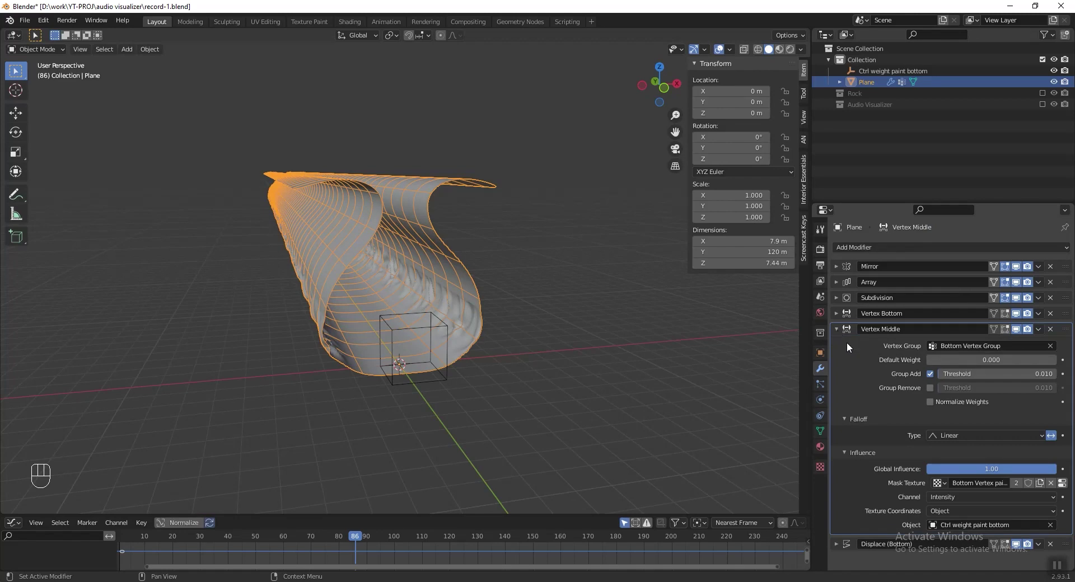
left_click(1034, 348)
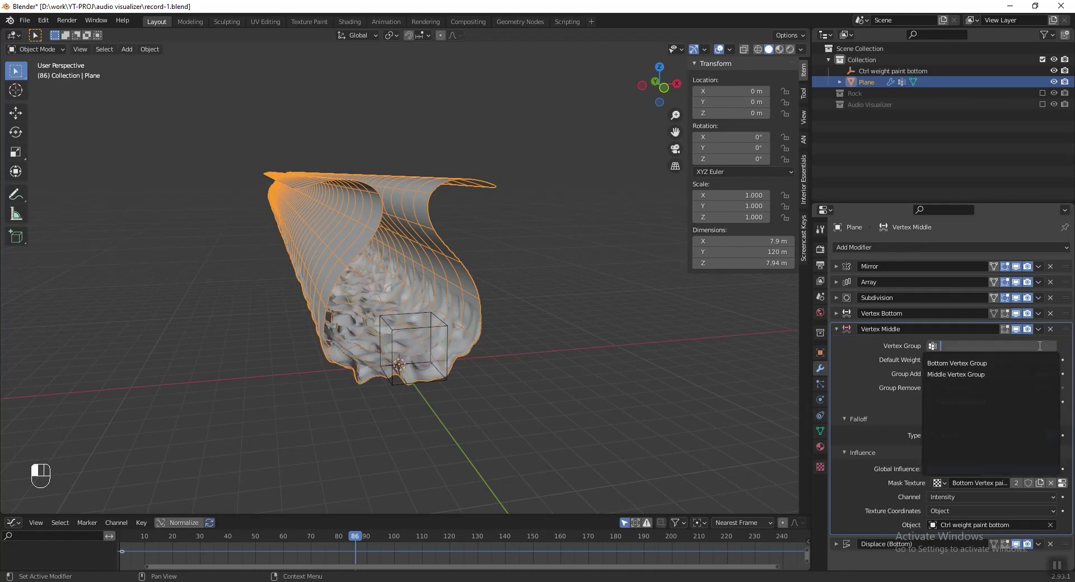
left_click(1000, 373)
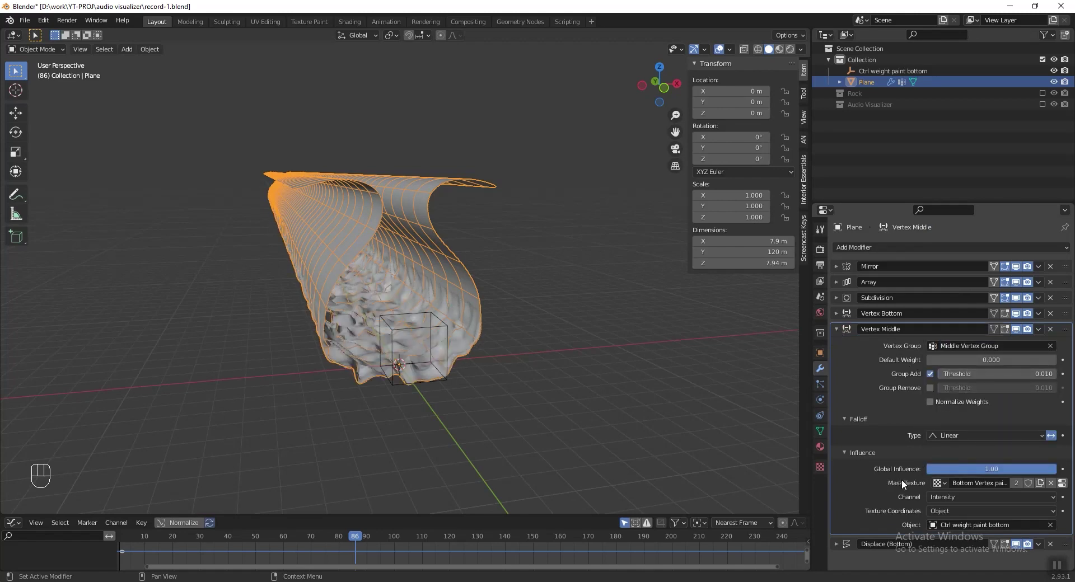
- Make the Vertex Middle mask texture a separate copy and name it Middle vertext paint
left_click(1020, 482)
left_click(1020, 482)
key("ctrl+a")
type("Middle vertext pai")
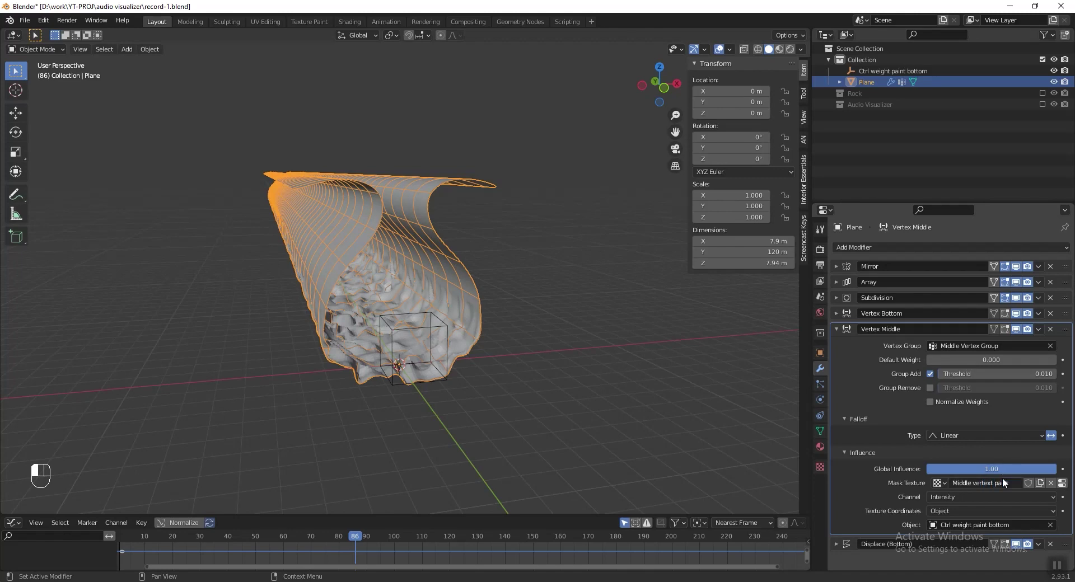
- Duplicate the Ctrl weight paint bottom empty about 2.9 m up along Z, rename the copy Ctrl weight paint middle, and save the file
left_click(445, 331)
middle_click_drag(445, 330, 442, 313)
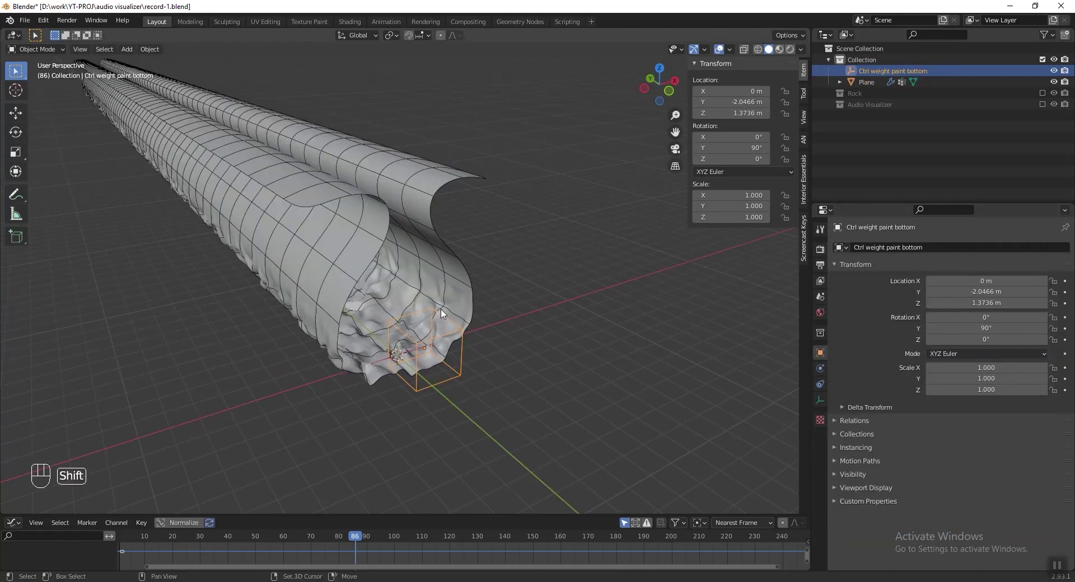
key("shift+d")
key("z")
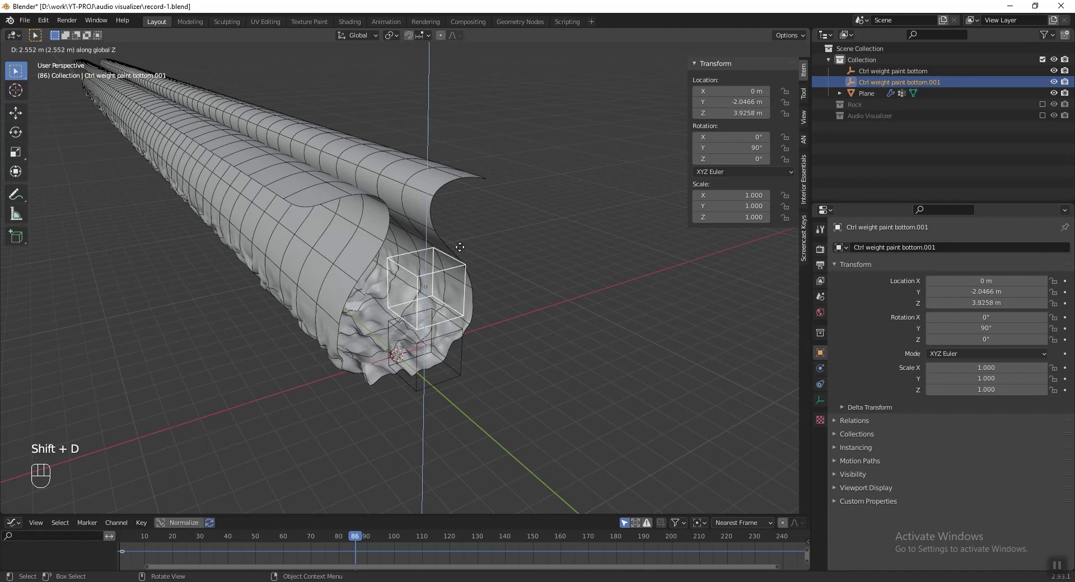
left_click(443, 241)
key("ctrl+BackSpace")
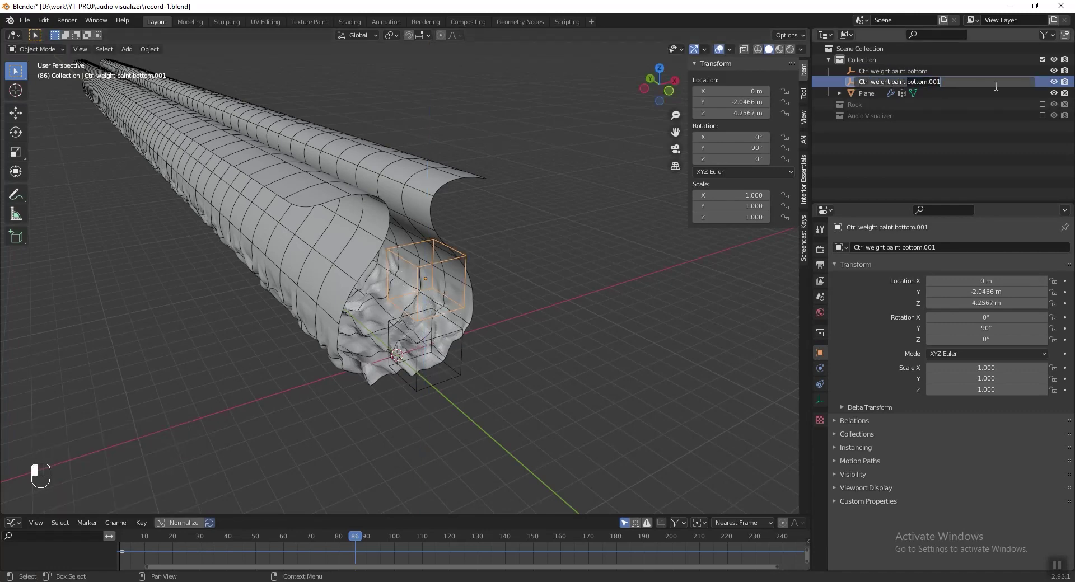
type("middle")
key("Return")
key("ctrl+s")
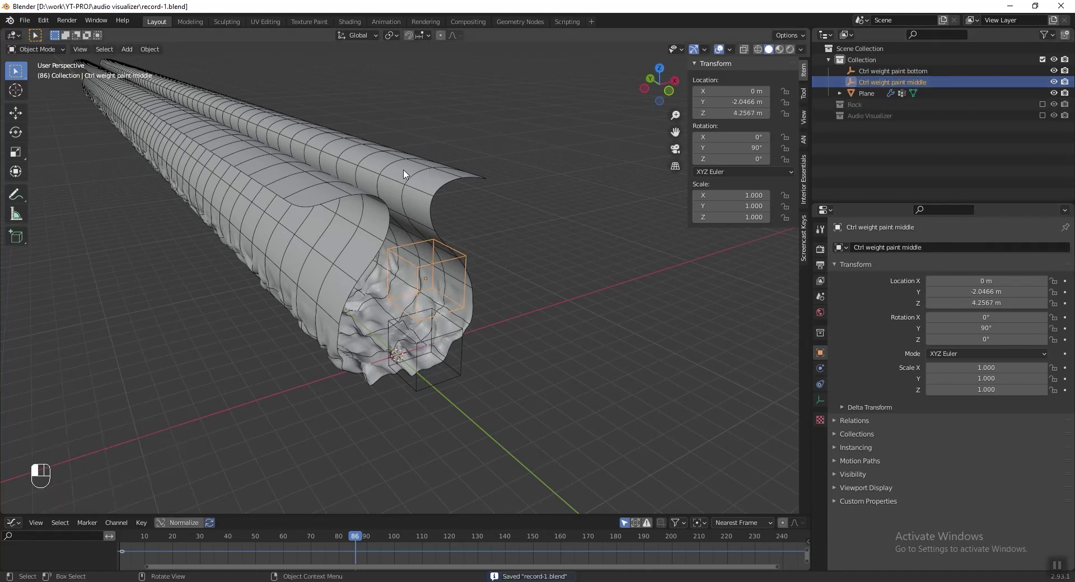
- Set the plane's Vertex Middle texture coordinate object to Ctrl weight paint middle
left_click(405, 175)
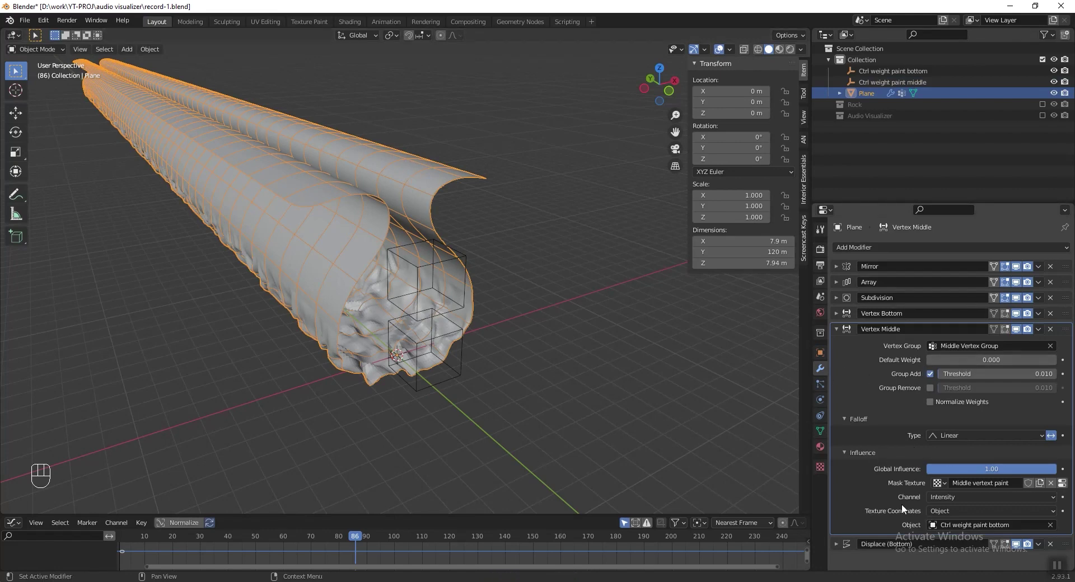
left_click(1032, 524)
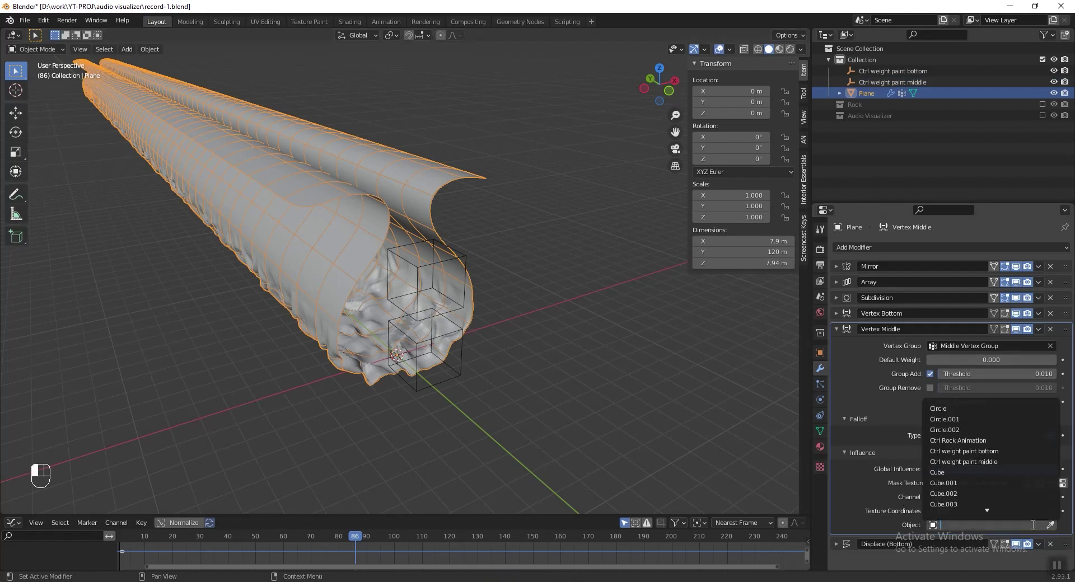
left_click(1031, 462)
- Switch the plane to Weight Paint mode and examine the middle group's weights along the tunnel
key("ctrl+Tab")
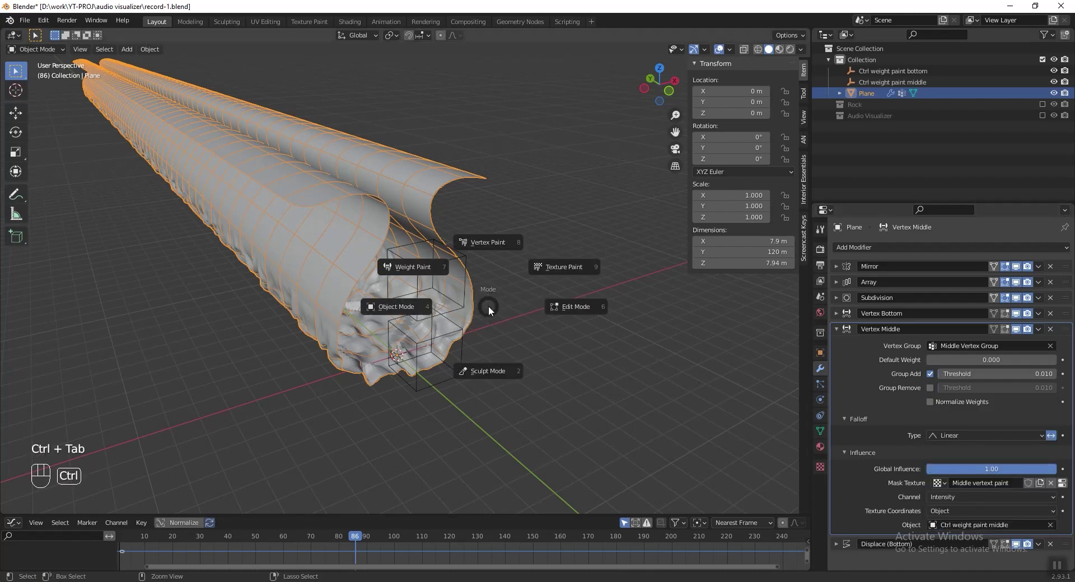
left_click(435, 268)
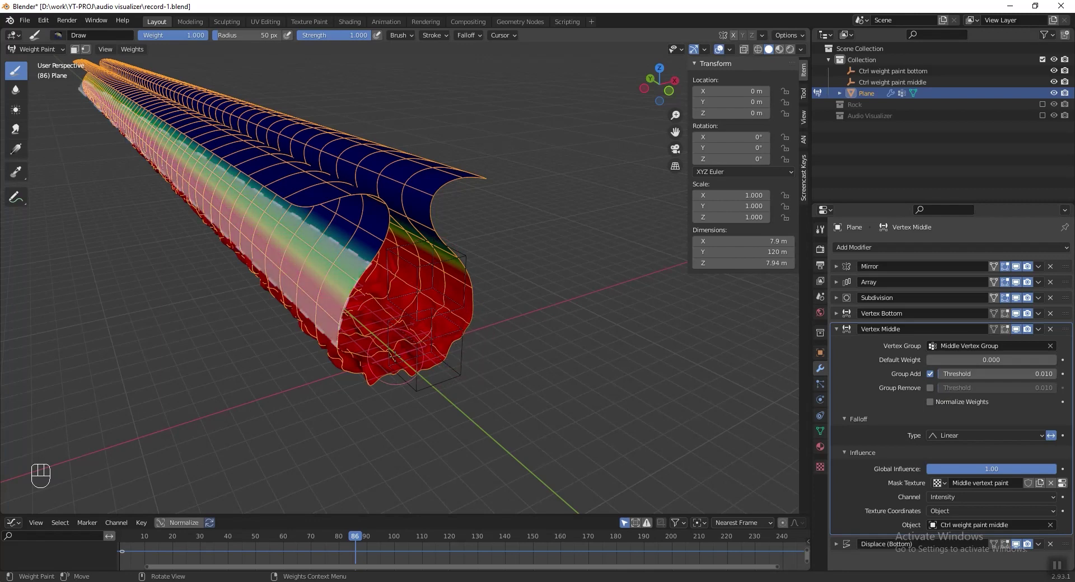
middle_click_drag(350, 275, 398, 318)
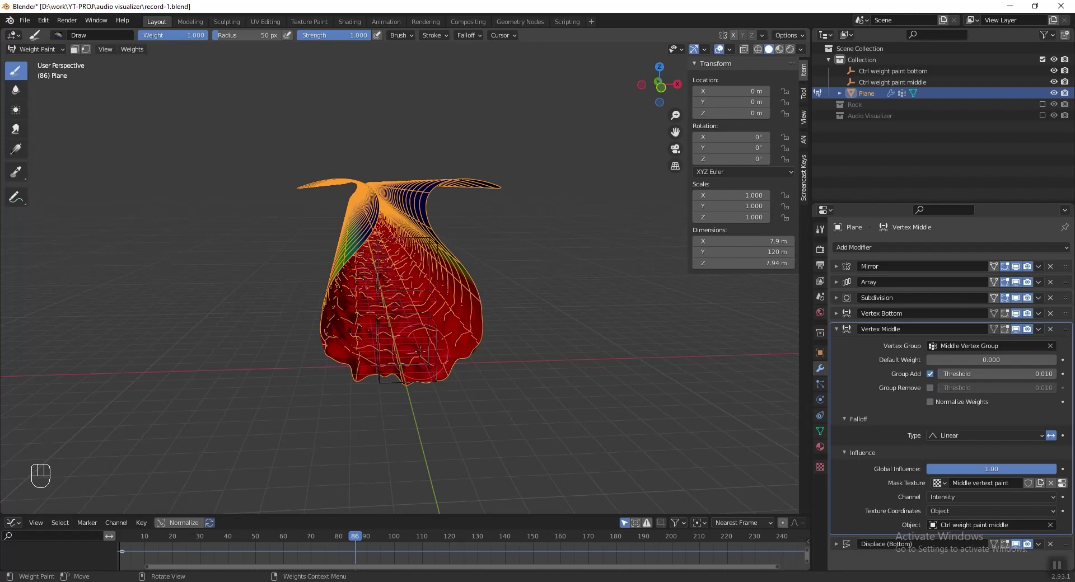
middle_click_drag(528, 350, 561, 352)
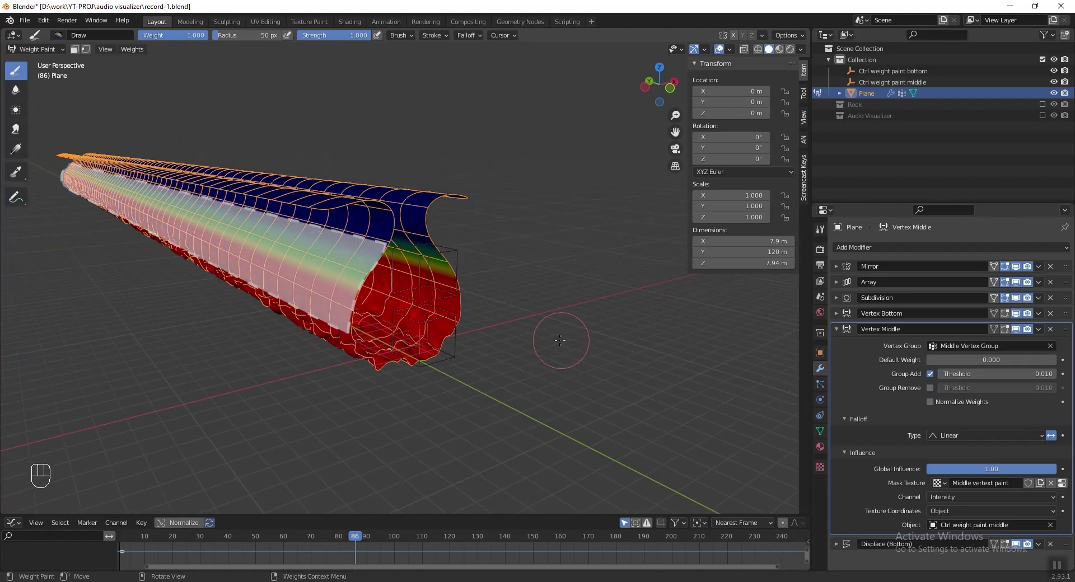
- Set the alpha of the first color ramp stop in the Middle vertext paint texture to 1
left_click(1062, 483)
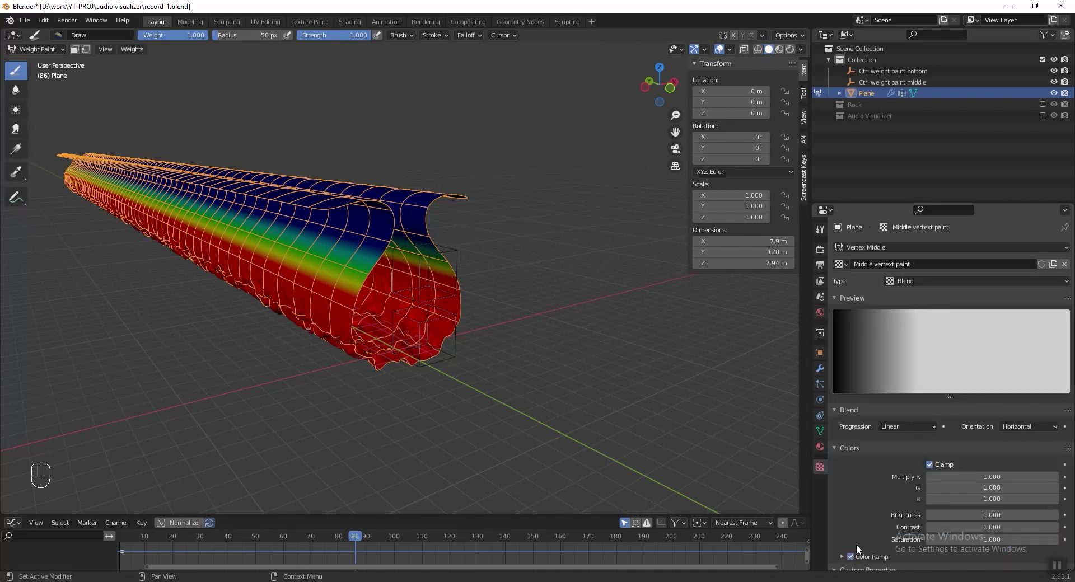
left_click(856, 556)
scroll(858, 526, "down", 3)
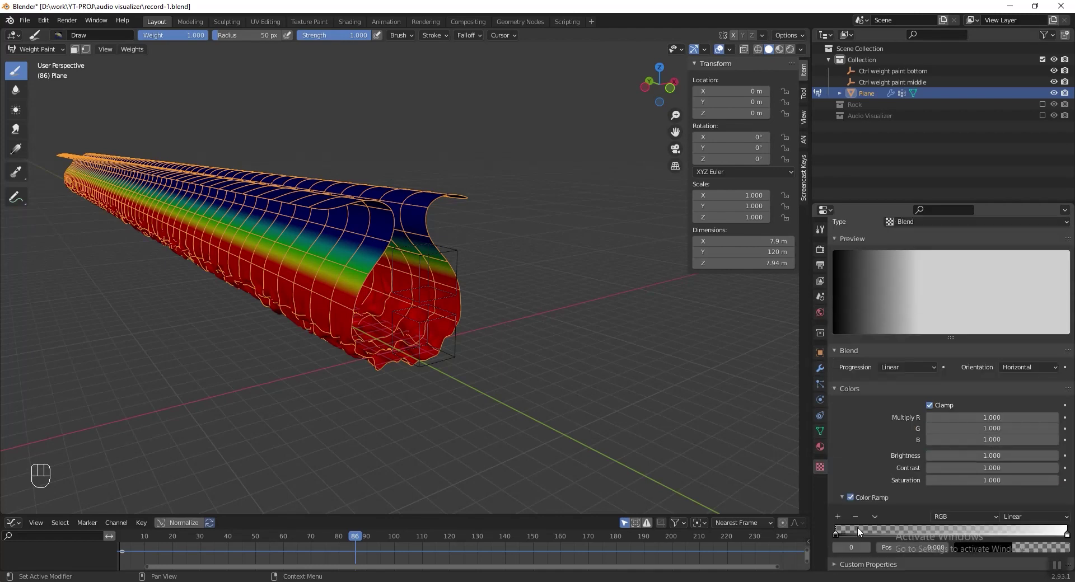
left_click(978, 548)
left_click(987, 531)
type("1")
key("Return")
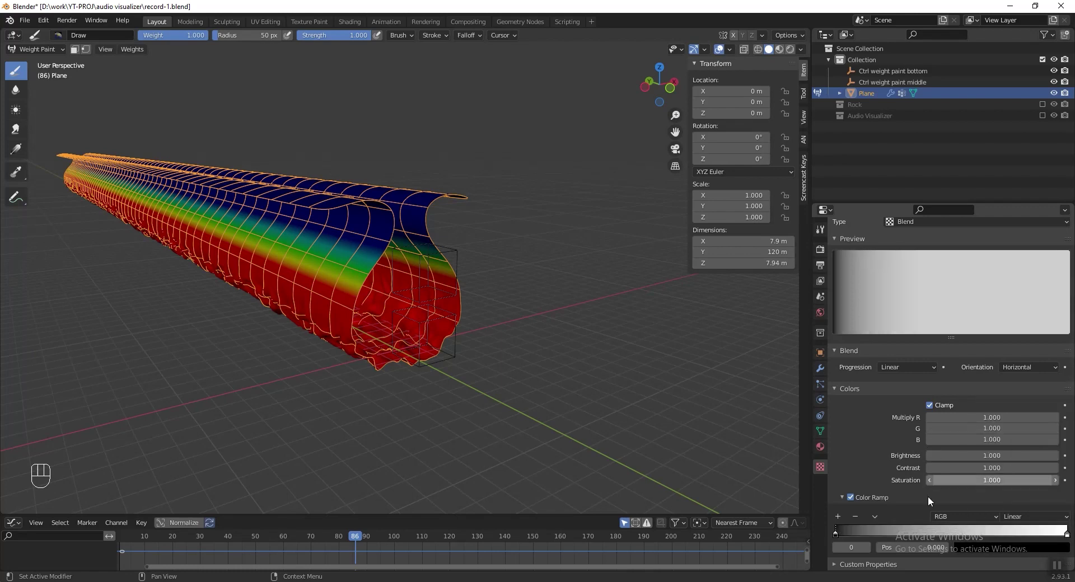
- Add two stops to the color ramp and place them at about 0.208 and 0.803
left_click(838, 516)
left_click(838, 516)
left_click_drag(952, 534, 1021, 535)
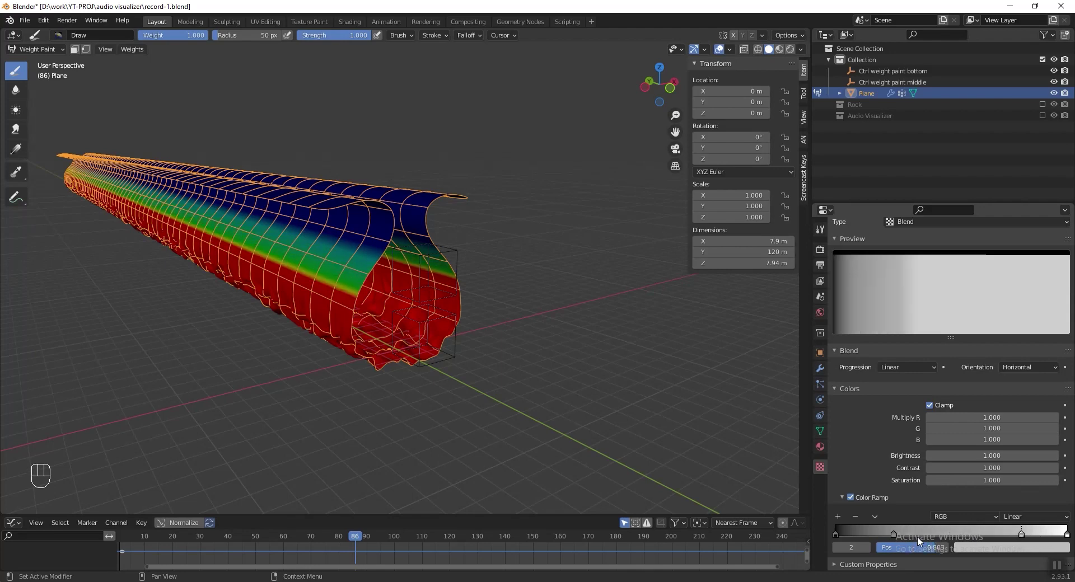
left_click_drag(894, 535, 883, 535)
key("ctrl+z")
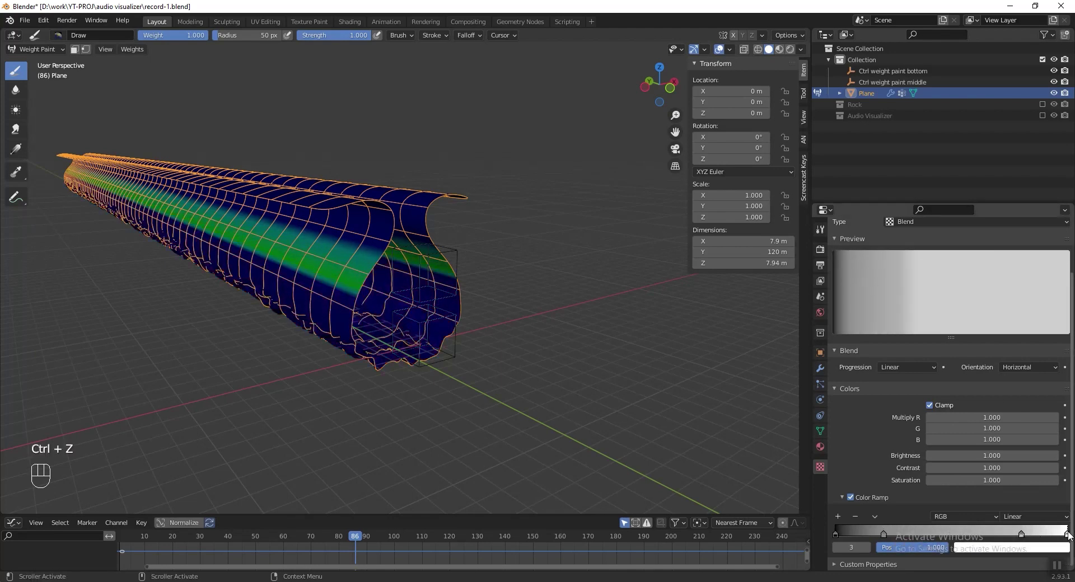
- Color the last color ramp stop black and the two inner stops white
left_click(1053, 547)
left_click_drag(1058, 463, 1063, 475)
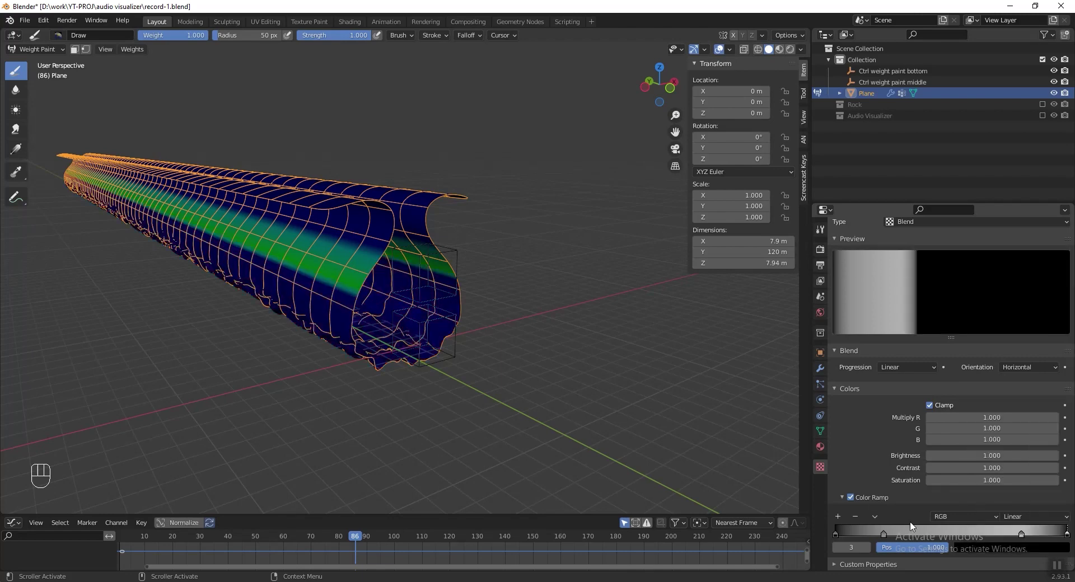
left_click(884, 535)
left_click(1000, 548)
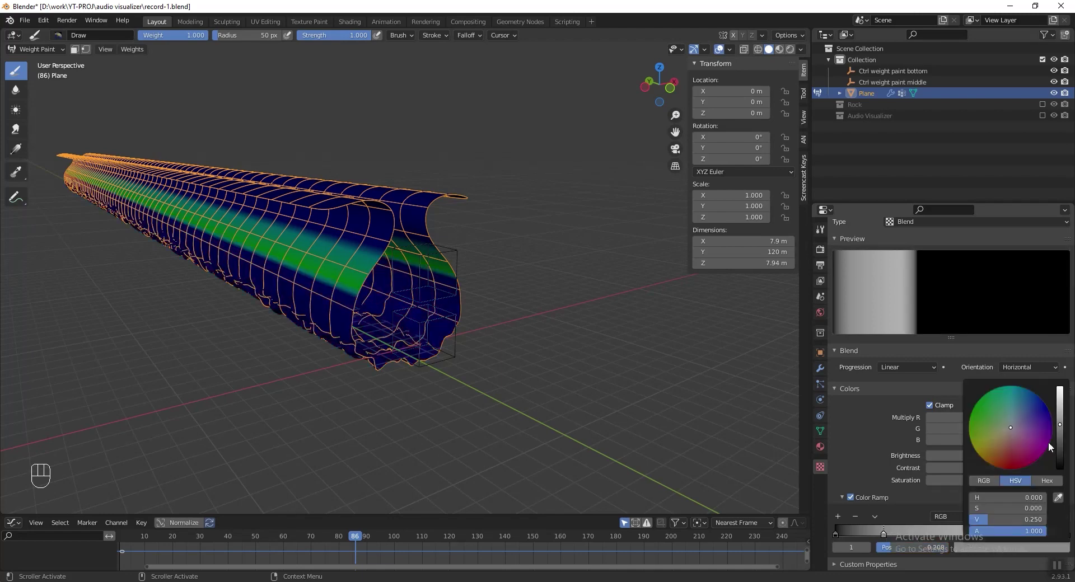
left_click_drag(1059, 413, 1060, 388)
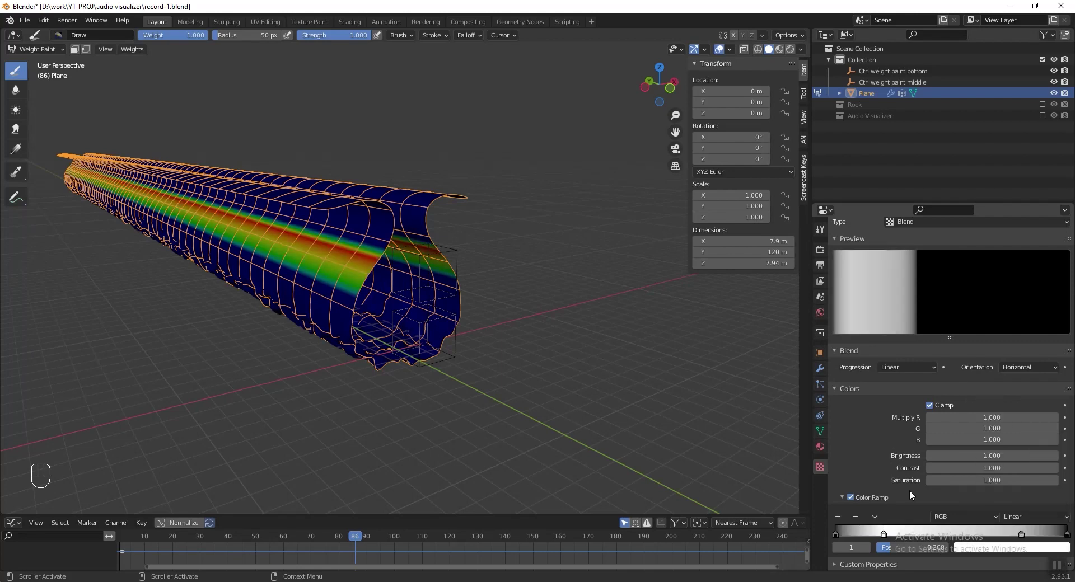
left_click(1022, 536)
left_click(1023, 548)
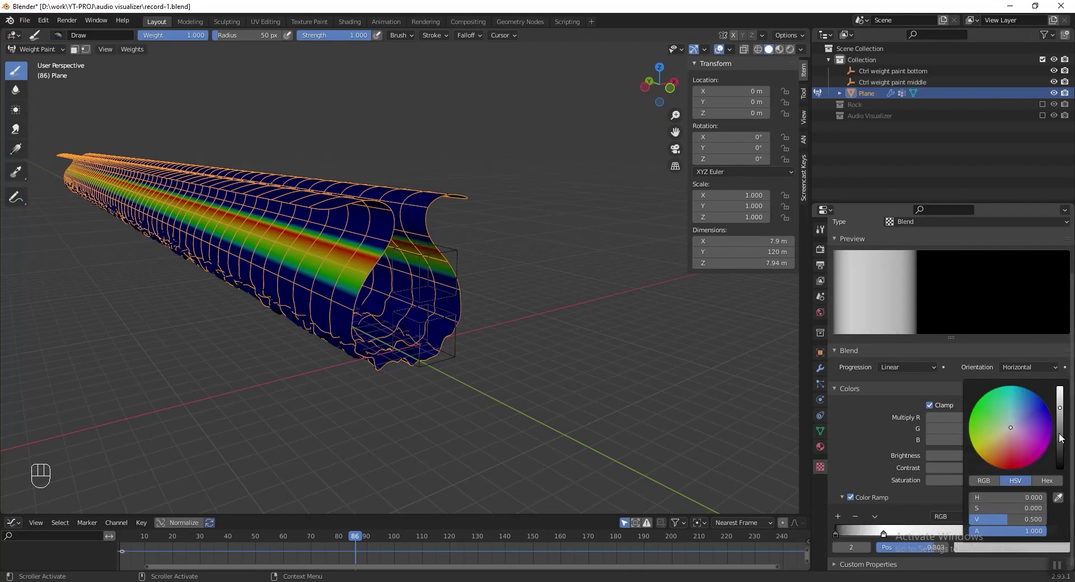
left_click_drag(1059, 407, 1060, 392)
- Check the middle weight band along the tunnel and return the plane to Object Mode
middle_click_drag(353, 328, 366, 318)
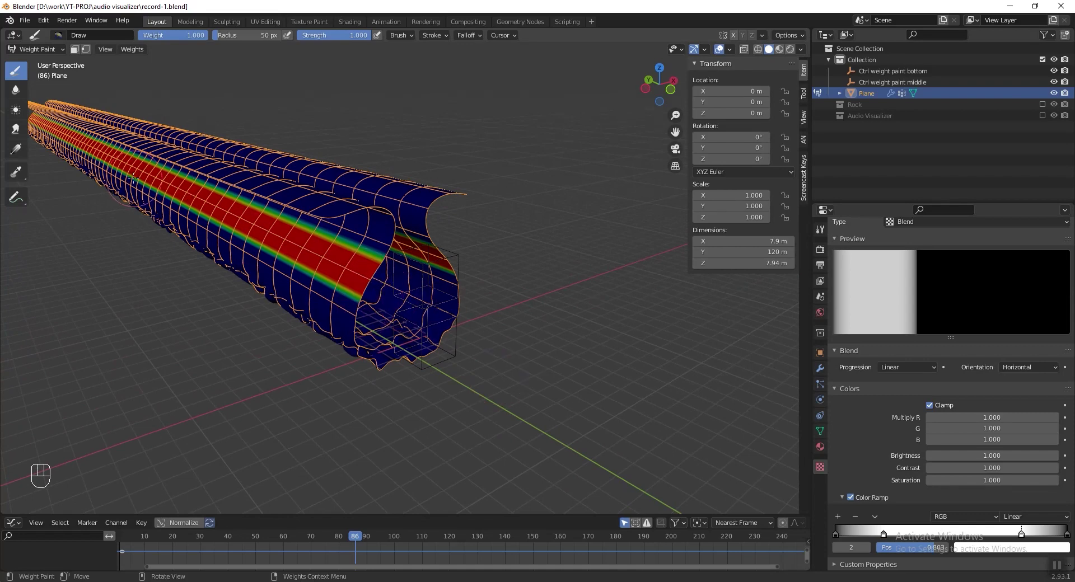
mouse_move(384, 292)
middle_mouse_down()
mouse_move(442, 357)
mouse_move(504, 349)
middle_mouse_up()
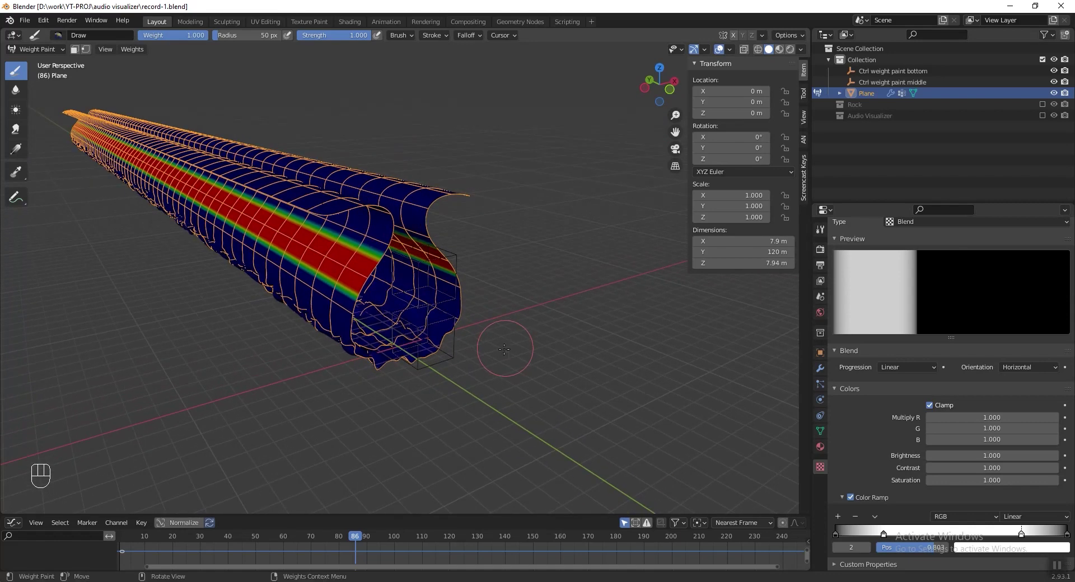
key("ctrl+Tab")
left_click(436, 353)
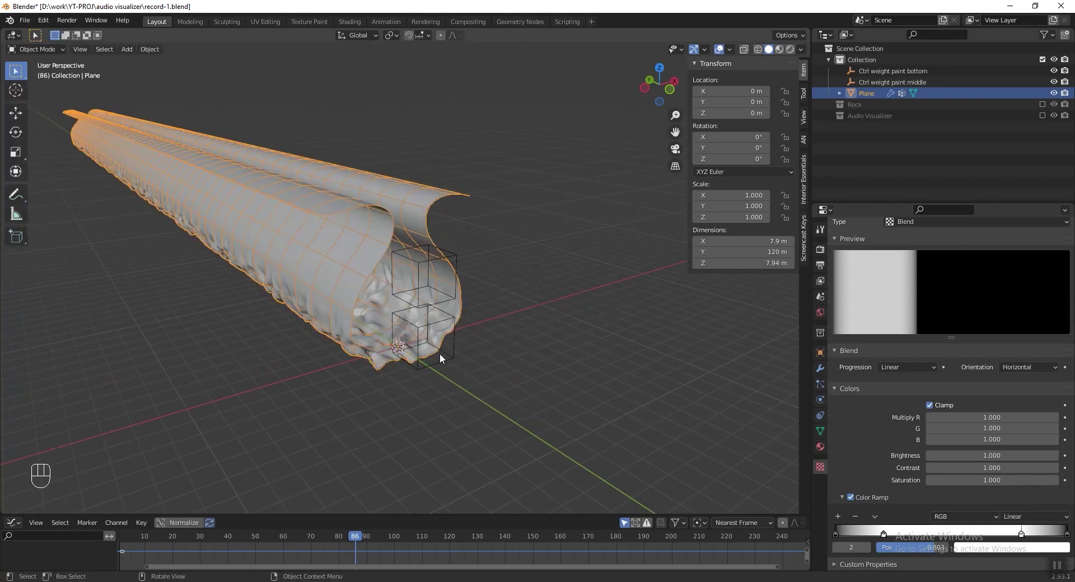
- Duplicate the plane's Displace (Bottom) modifier
left_click(819, 368)
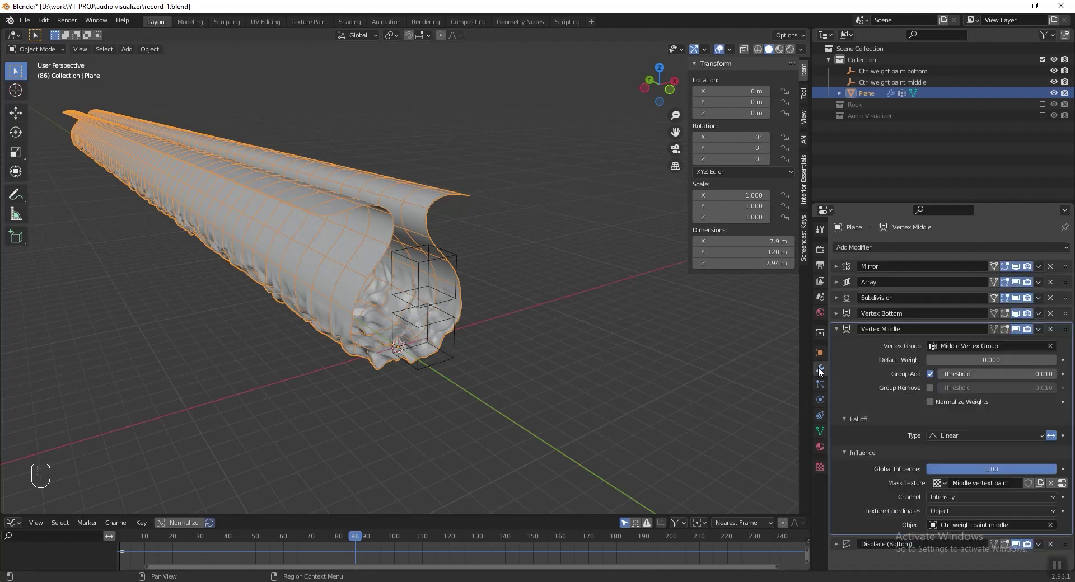
left_click(835, 329)
left_click(1038, 345)
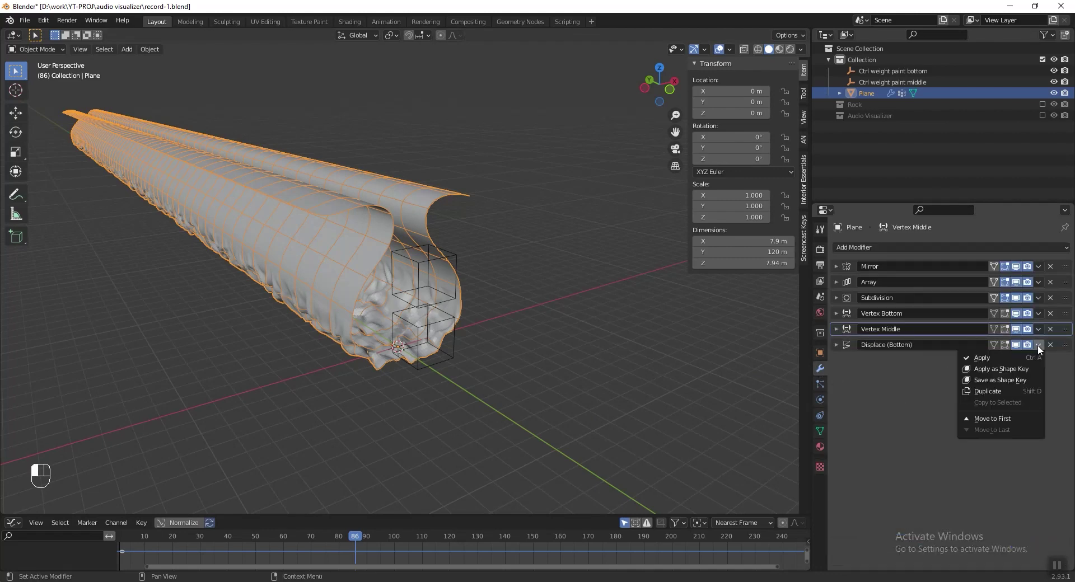
left_click(1010, 385)
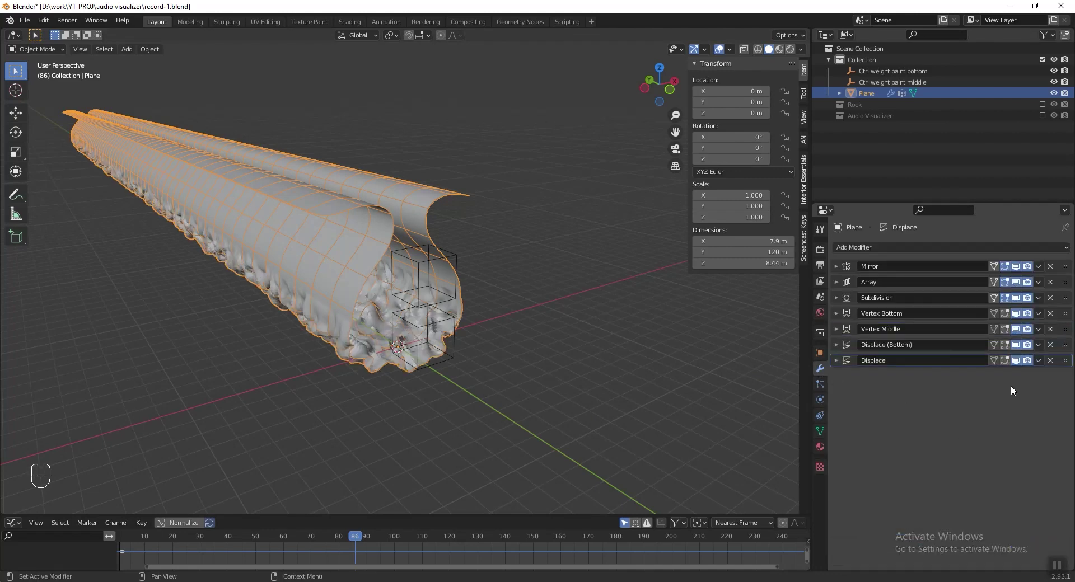
- Rename the duplicated Displace modifier as Displace (Middle)
double_click(913, 361)
key("shift")
type("(")
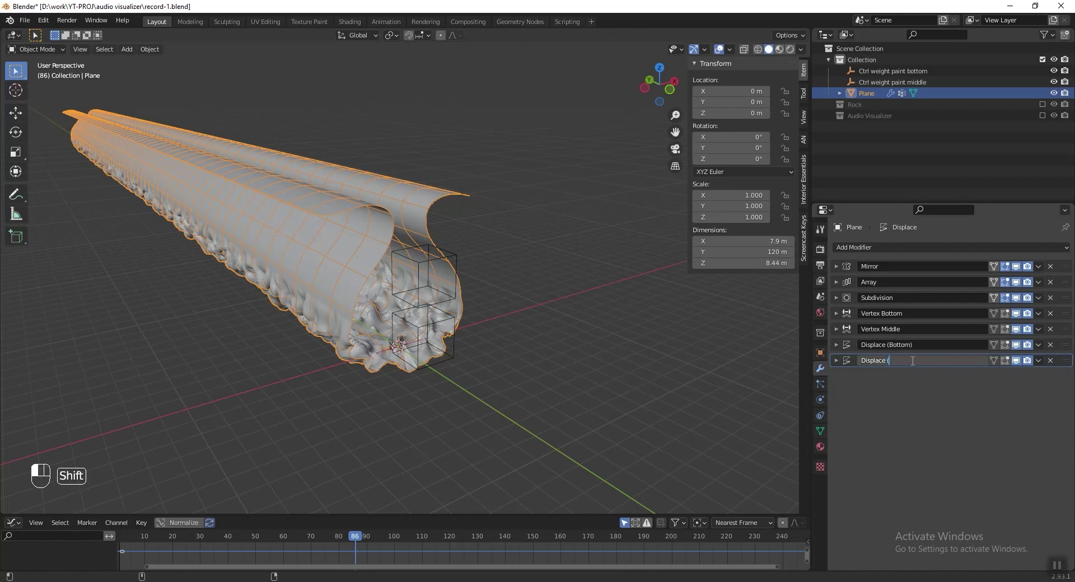
type("Middle)")
key("Return")
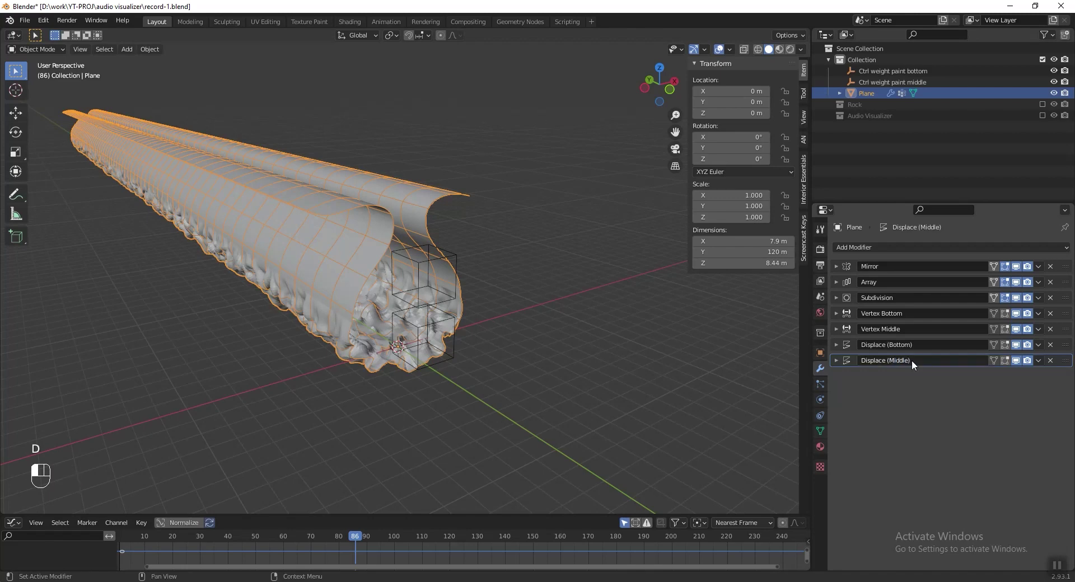
- Assign Middle Vertex Group as the vertex group of the Displace (Middle) modifier
left_click(836, 361)
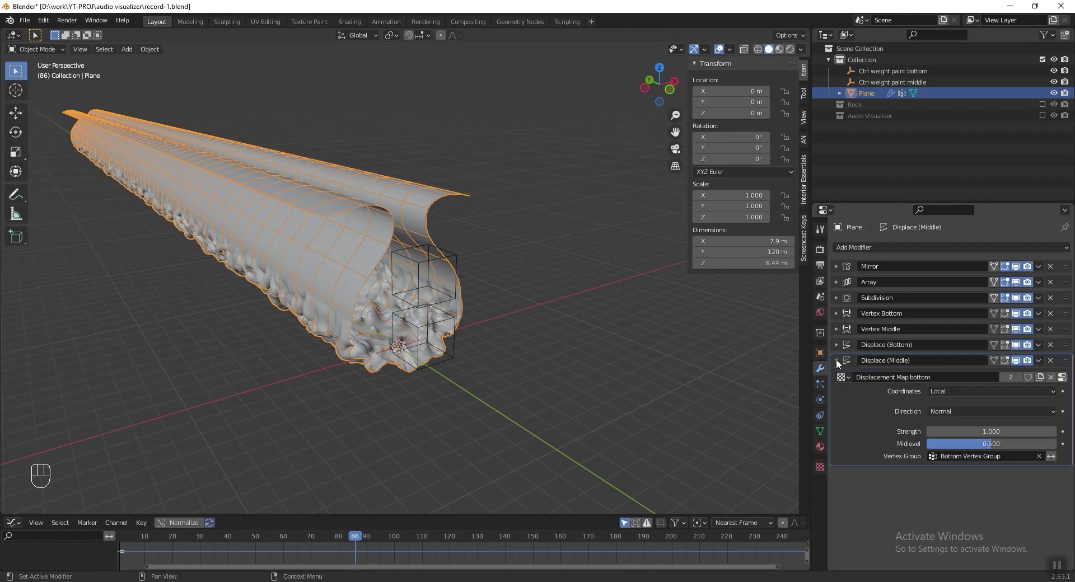
left_click(975, 455)
key("Return")
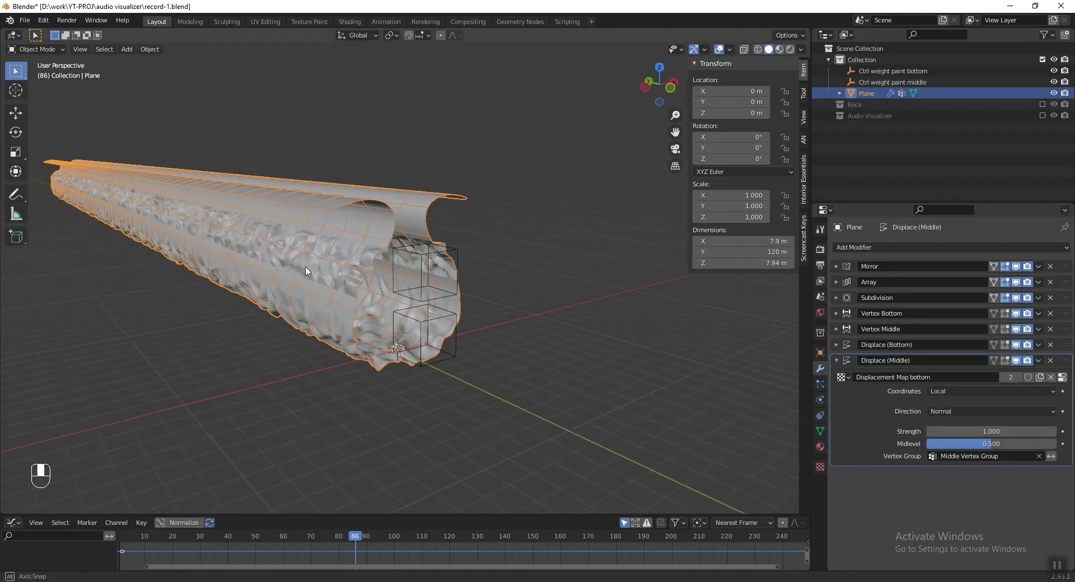
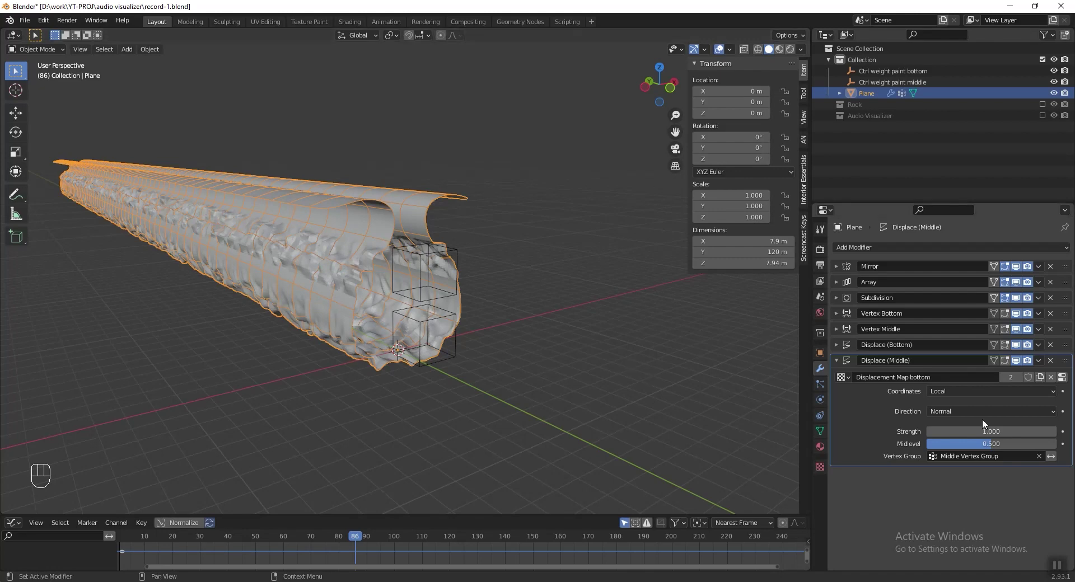
- Make the Displace (Middle) modifier's texture a single-user copy and name it Displacement Map Middle
left_click(1010, 378)
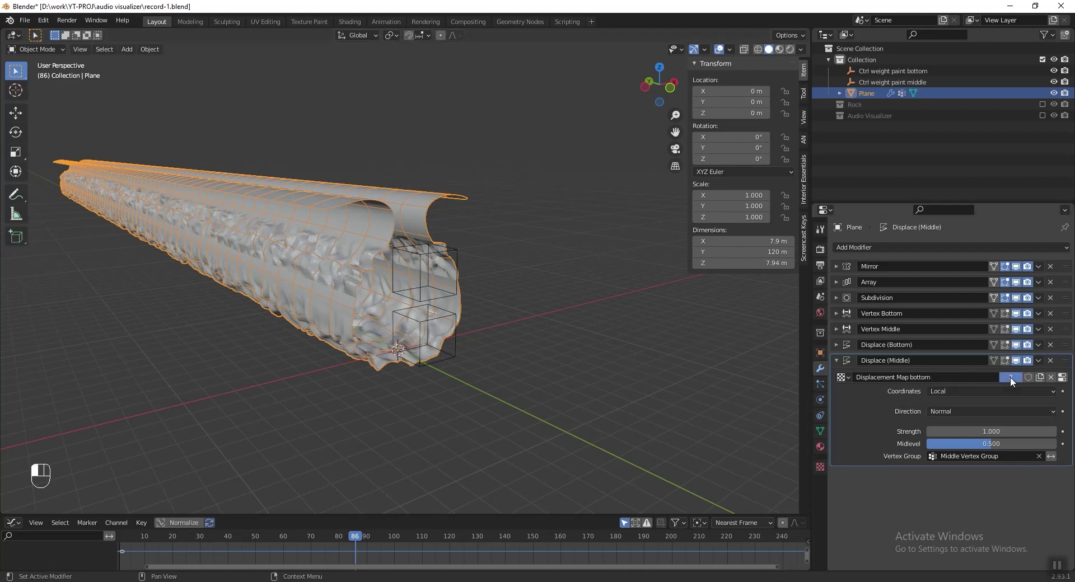
double_click(938, 375)
type("Mid")
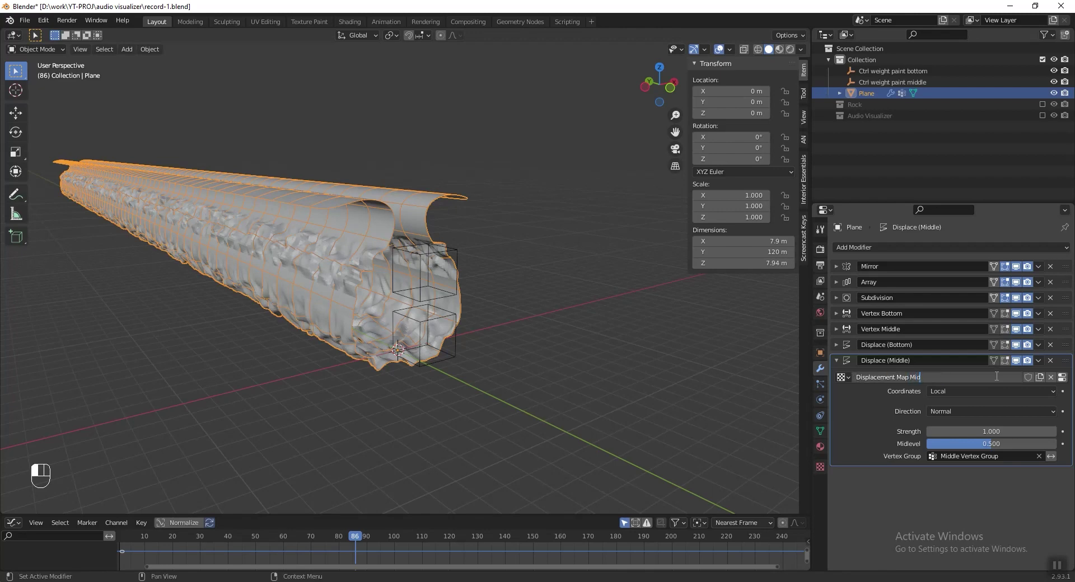
type("dle")
key("Return")
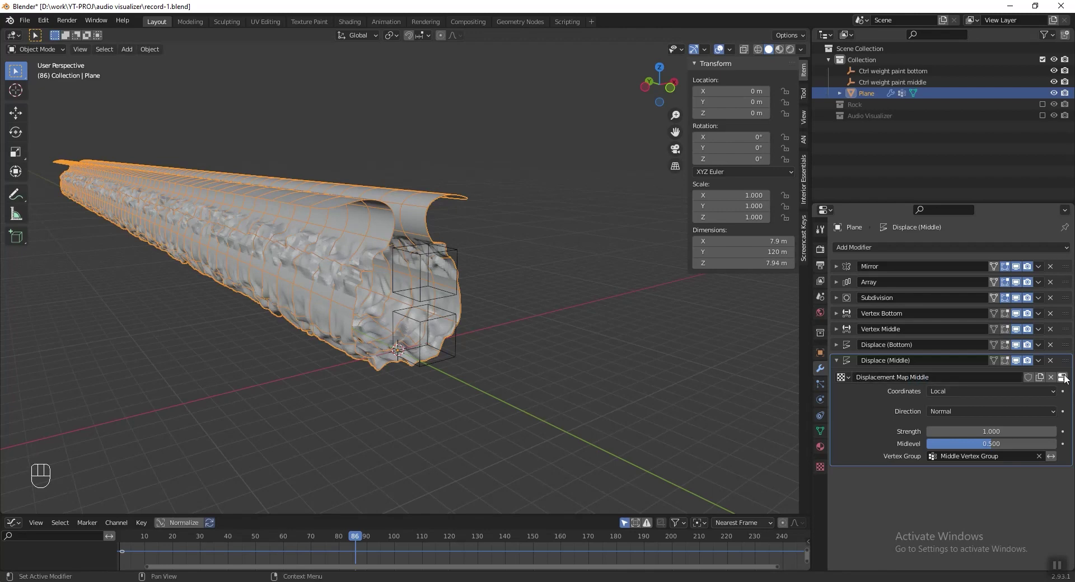
- Set the Displacement Map Middle texture's noise basis to Voronoi F1 and its distortion to Cell Noise
left_click(1062, 377)
left_click(1008, 427)
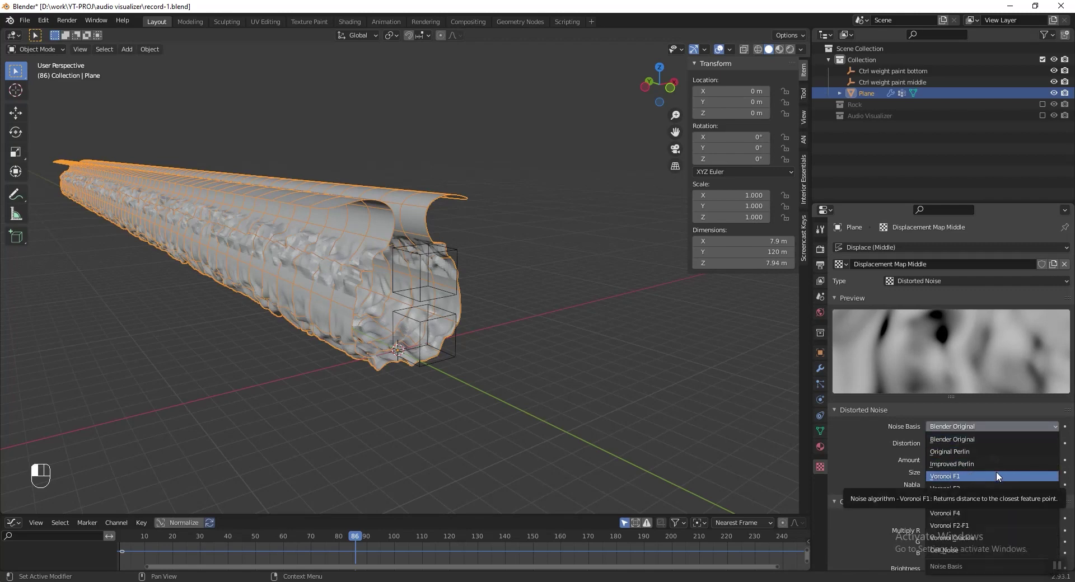
left_click(996, 474)
left_click(994, 427)
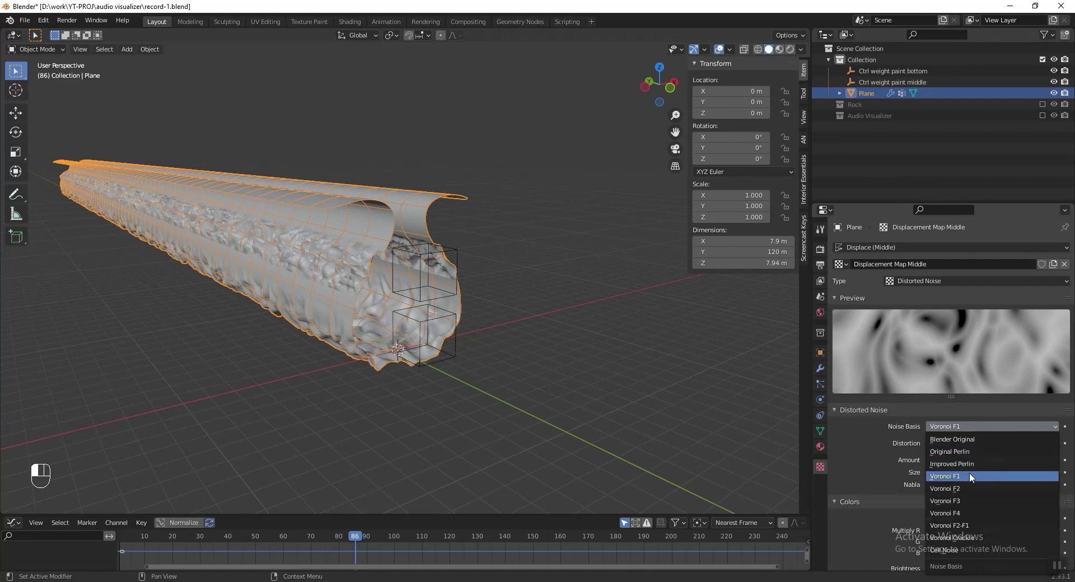
left_click(949, 442)
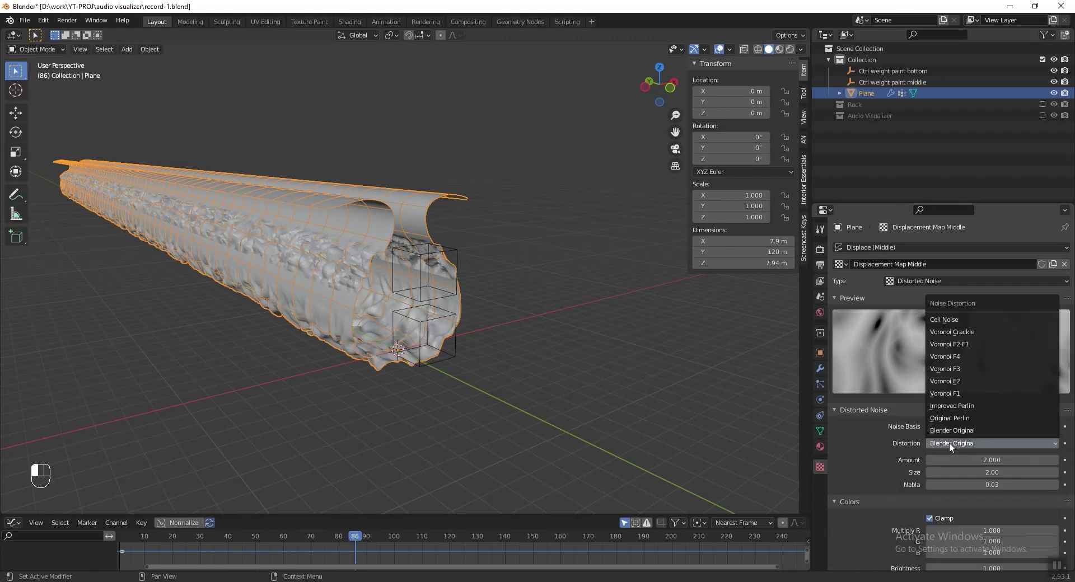
left_click(963, 318)
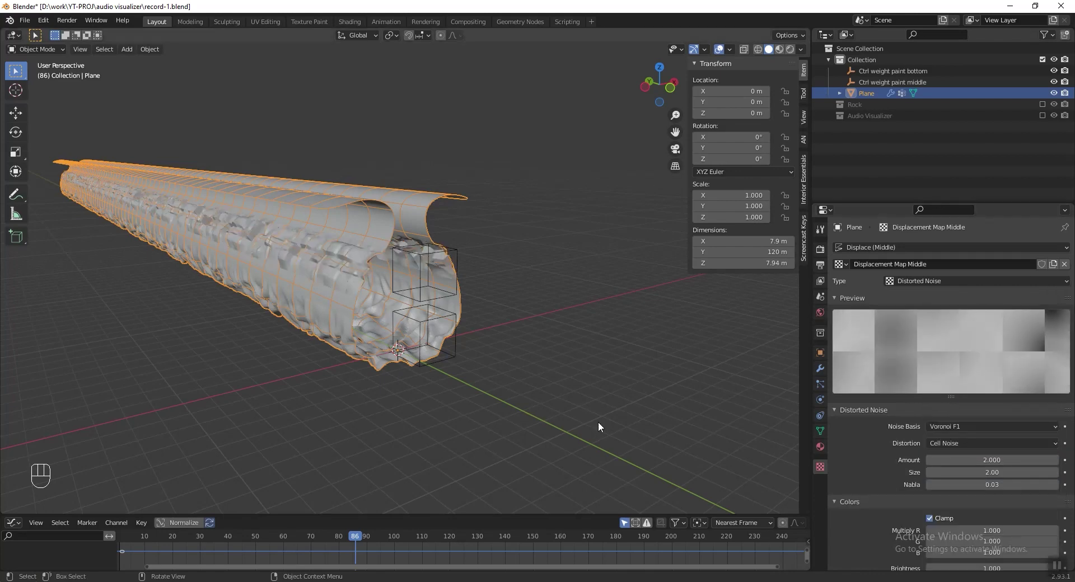
- Scale the Ctrl weight paint middle empty to about 2.9 along global Z and raise it about 0.135 m
left_click(459, 250)
scroll(458, 251, "up", 2)
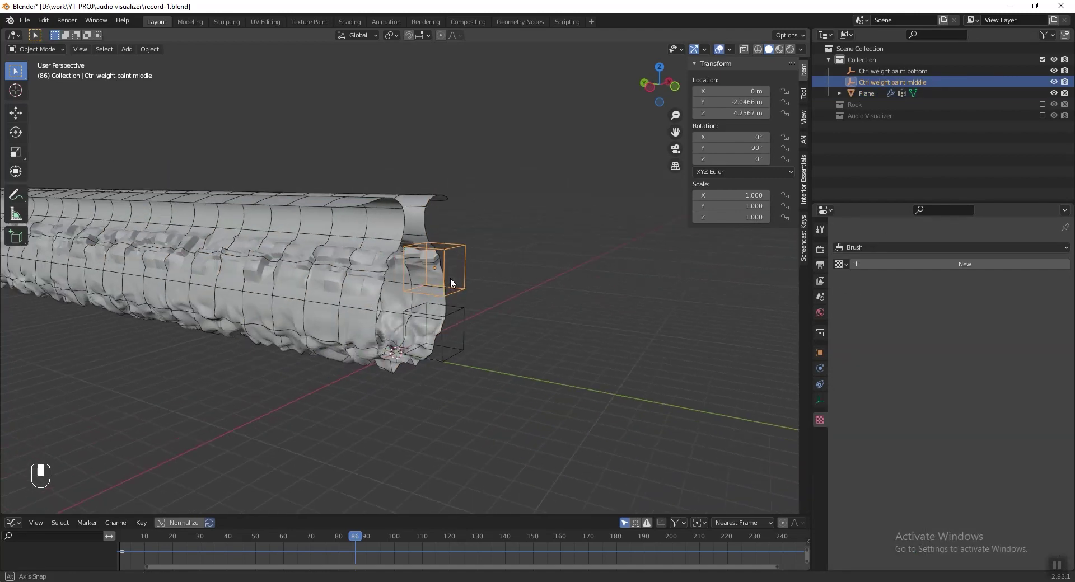
scroll(458, 251, "down", 2)
key("s")
key("z")
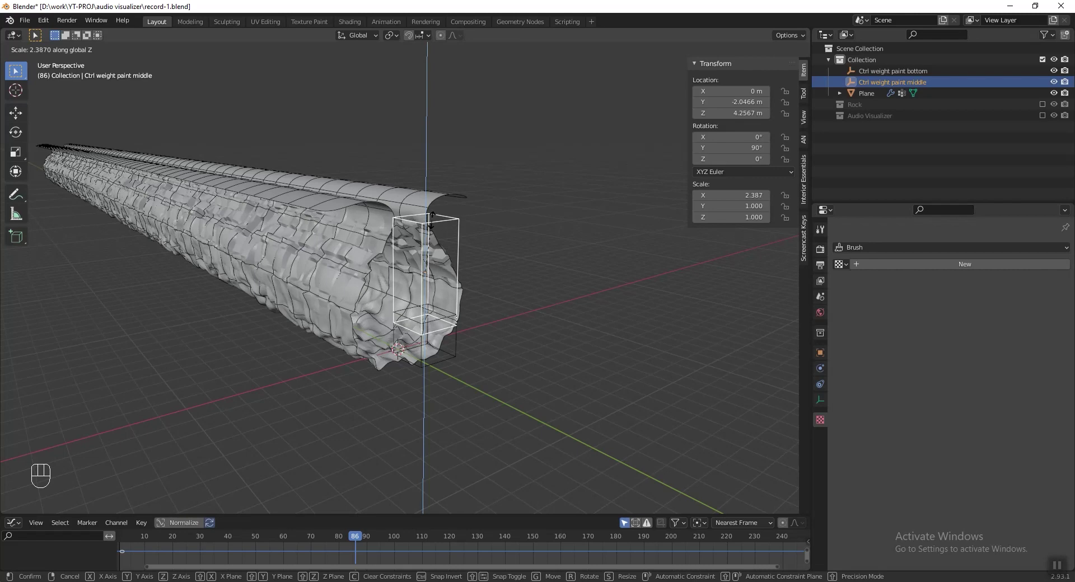
key("g")
left_click(451, 226)
- Add a Plain Axes empty at the world origin
middle_click_drag(452, 227, 350, 318)
key("shift+a")
mouse_move(412, 372)
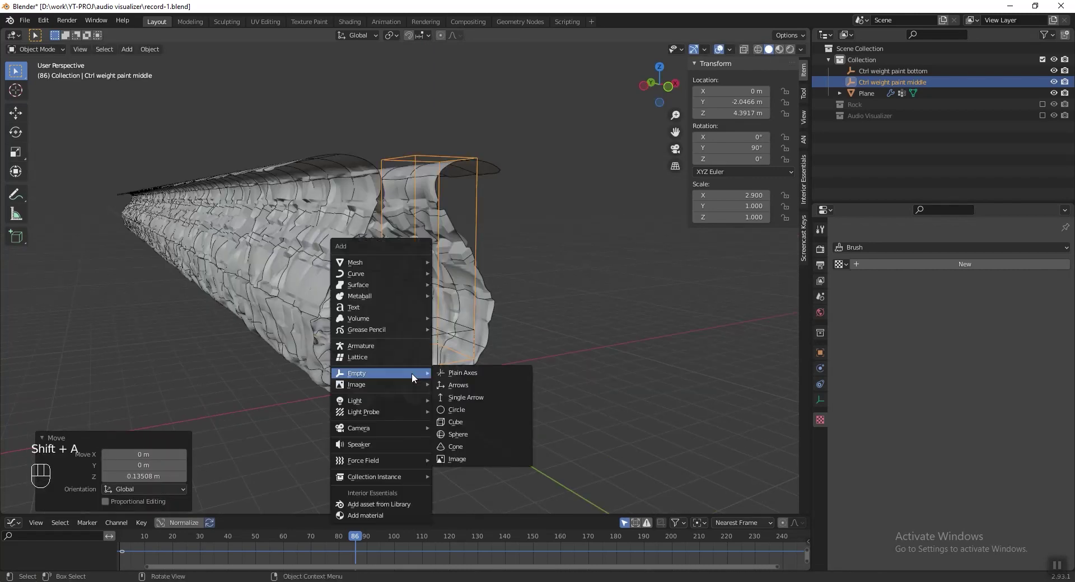
left_click(459, 374)
middle_click_drag(460, 374, 475, 376)
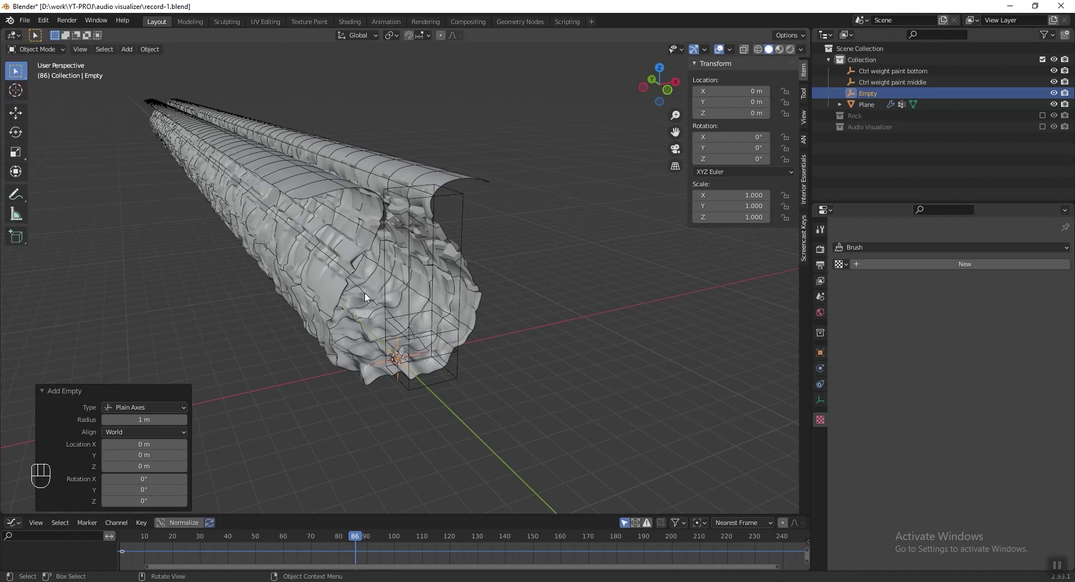
- Move the new empty in front of the tunnel opening, to about Y -4.31 m and Z 2.7 m
key("g")
key("y")
left_click(506, 412)
key("g")
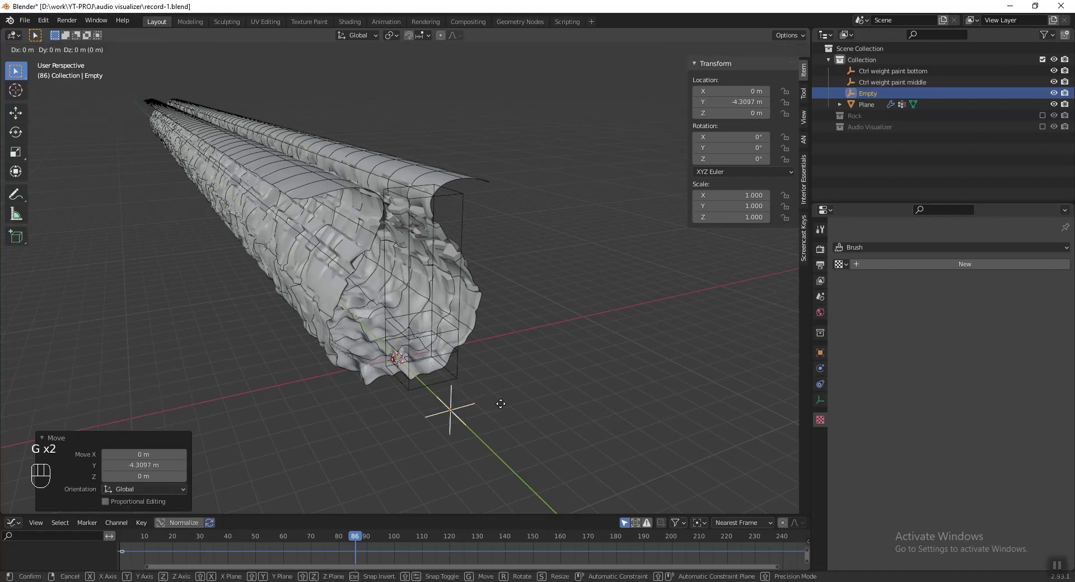
key("z")
left_click(511, 334)
middle_click_drag(512, 333, 559, 313)
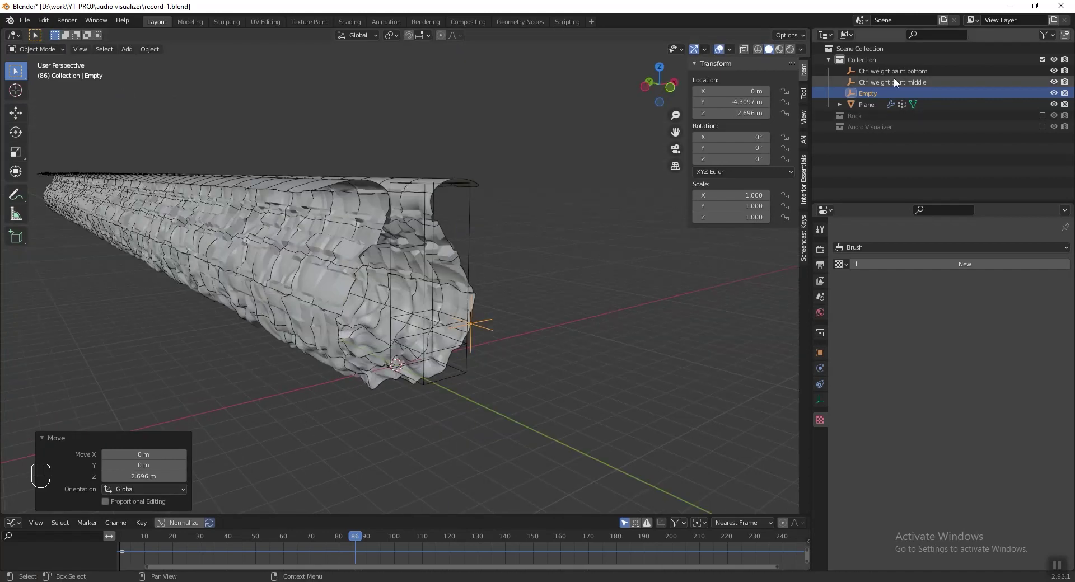
- Rename the new empty as Displace texture for middle
double_click(865, 93)
type("Displace texture")
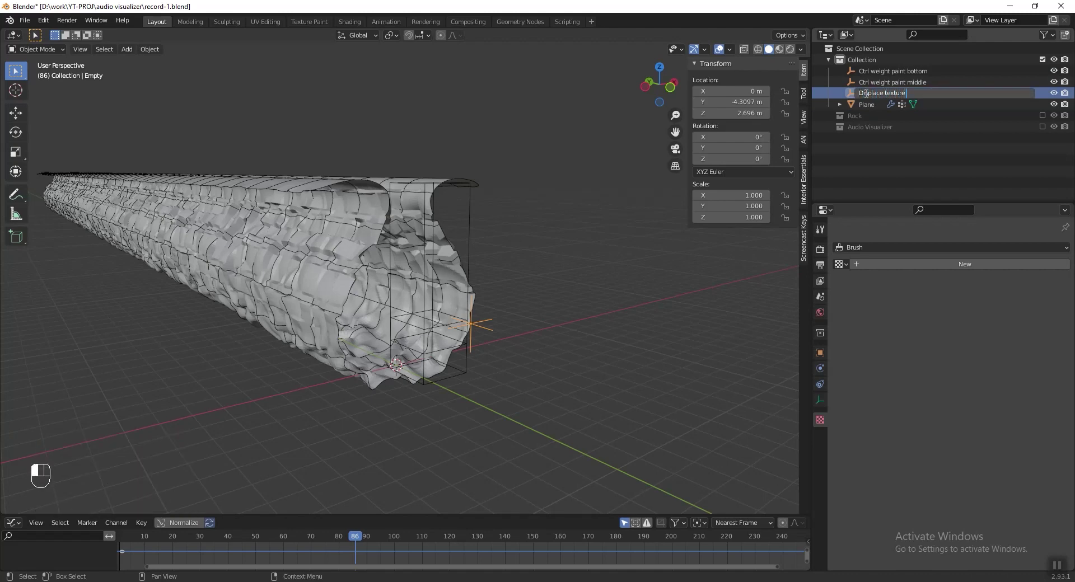
type("ddle")
key("Return")
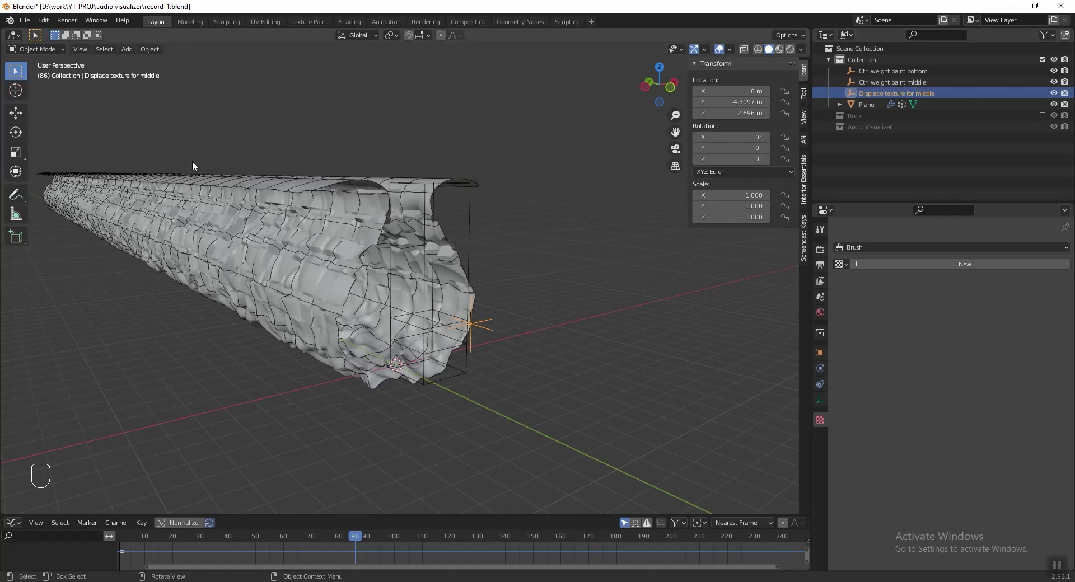
- Set the plane's Displace (Middle) modifier to Object coordinates, using the Displace texture for middle empty
left_click(276, 227)
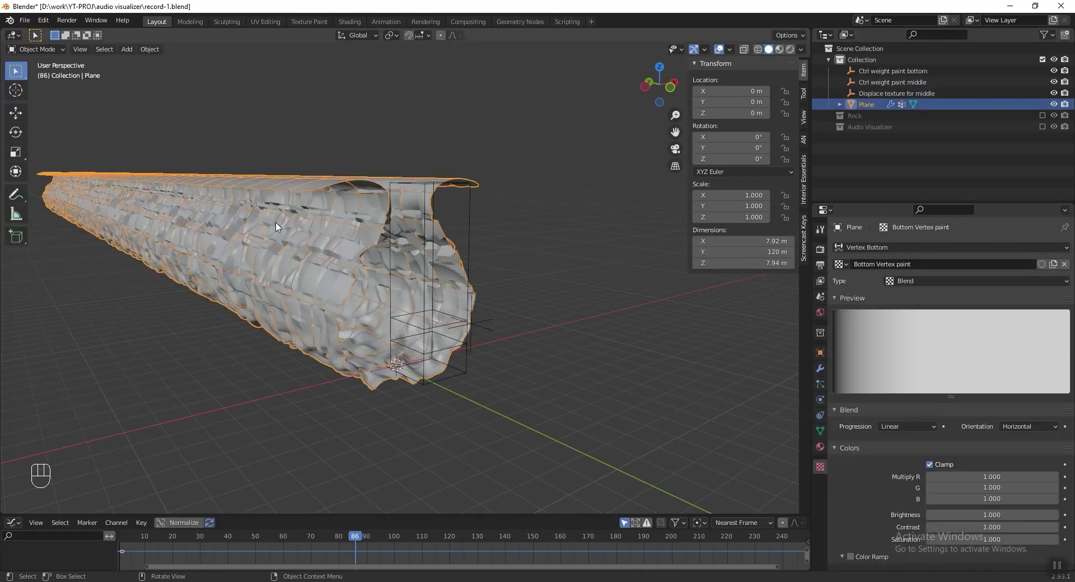
left_click(820, 368)
left_click(989, 394)
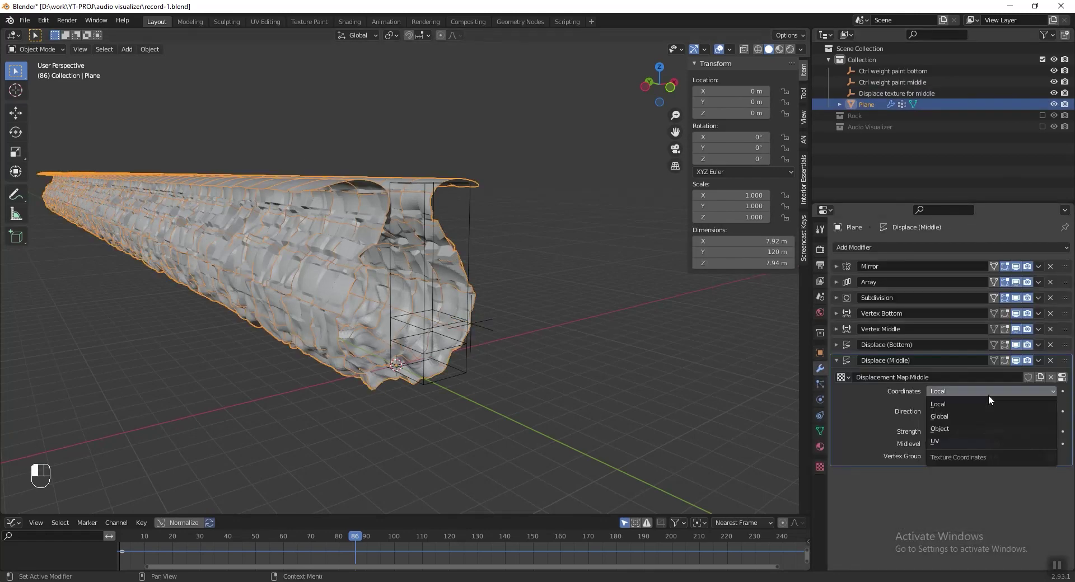
left_click(969, 425)
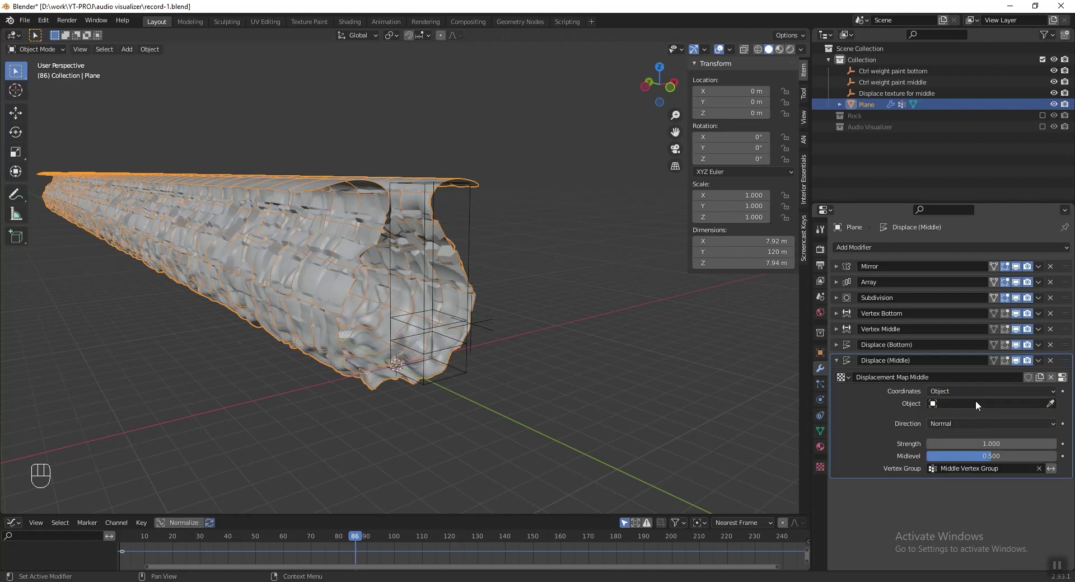
left_click(976, 402)
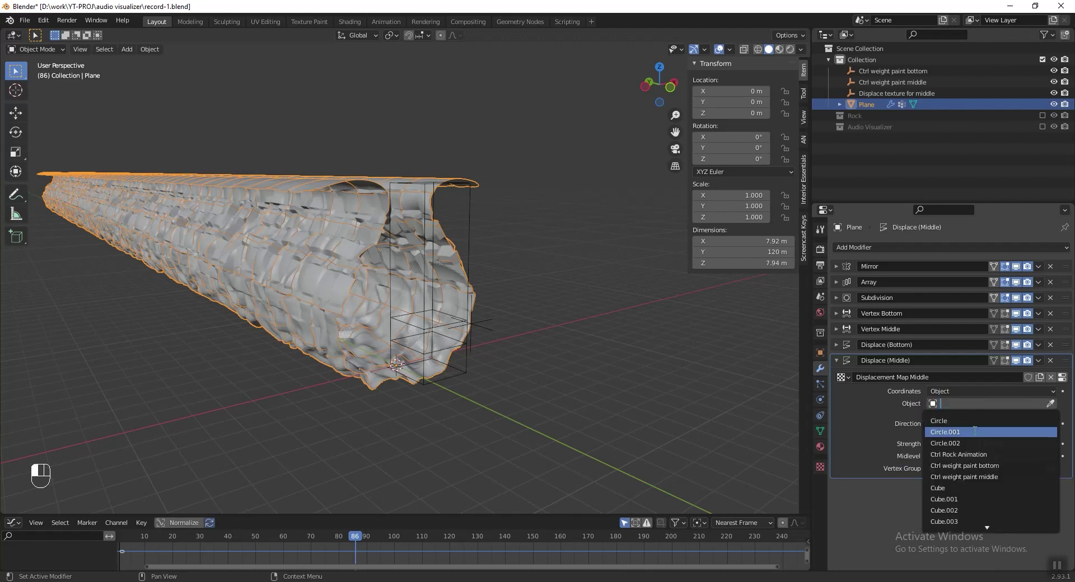
scroll(985, 483, "down", 8)
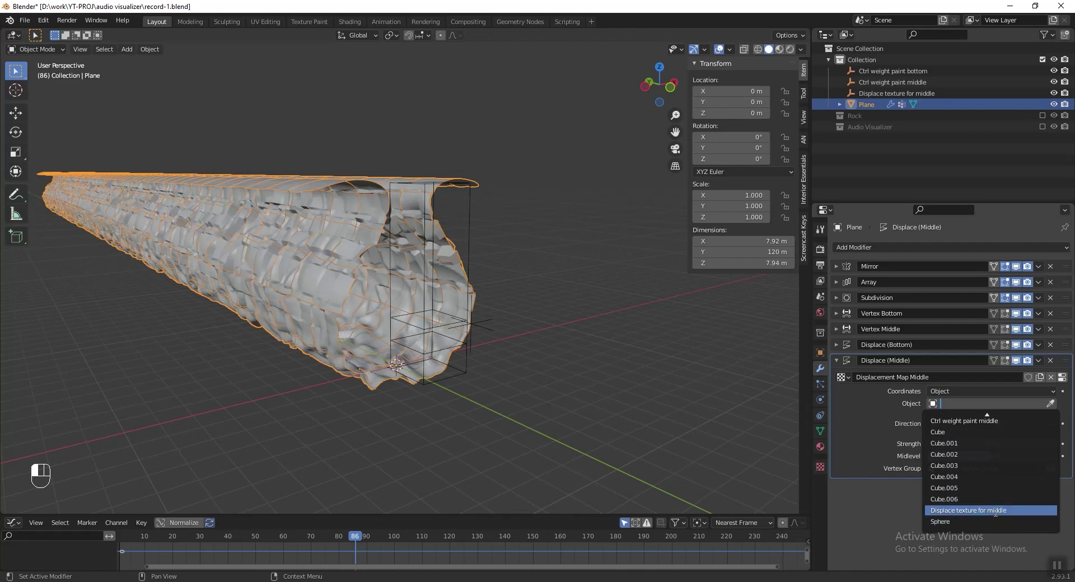
left_click(995, 511)
- Scale the Displace texture for middle empty to X 1.2, Y 2.6 and Z 4.8
left_click(476, 325)
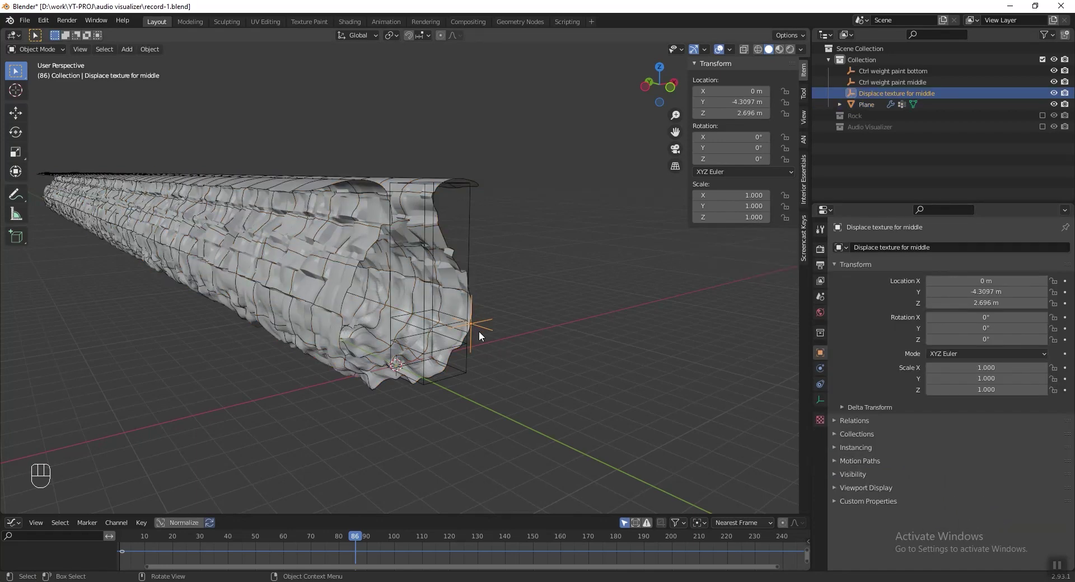
mouse_move(475, 310)
middle_mouse_down()
mouse_move(476, 273)
mouse_move(484, 312)
middle_mouse_up()
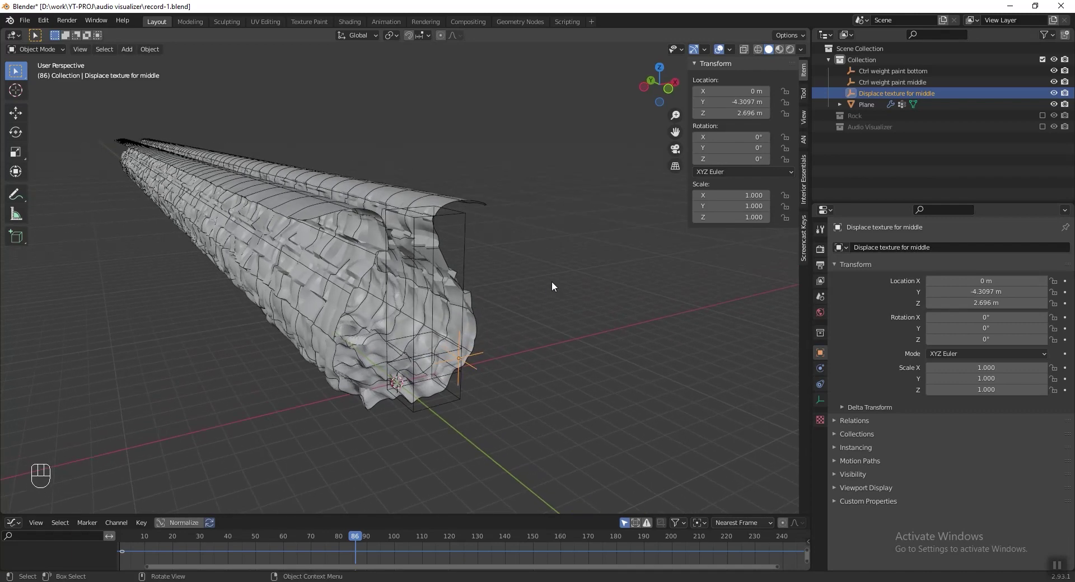
left_click(725, 199)
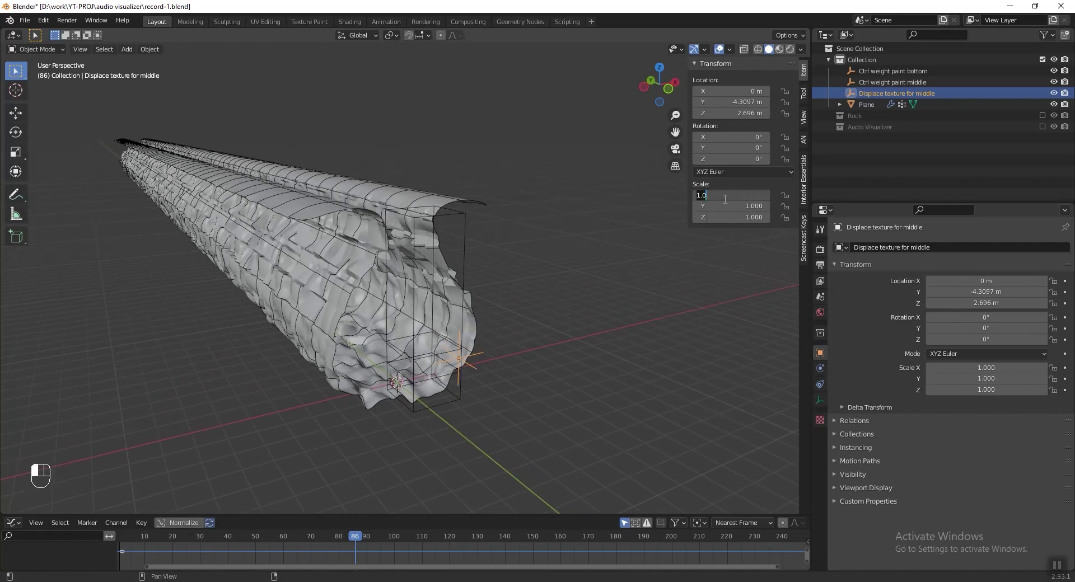
type("1.")
key("Return")
left_click(741, 205)
type("2.6")
key("Return")
left_click(740, 212)
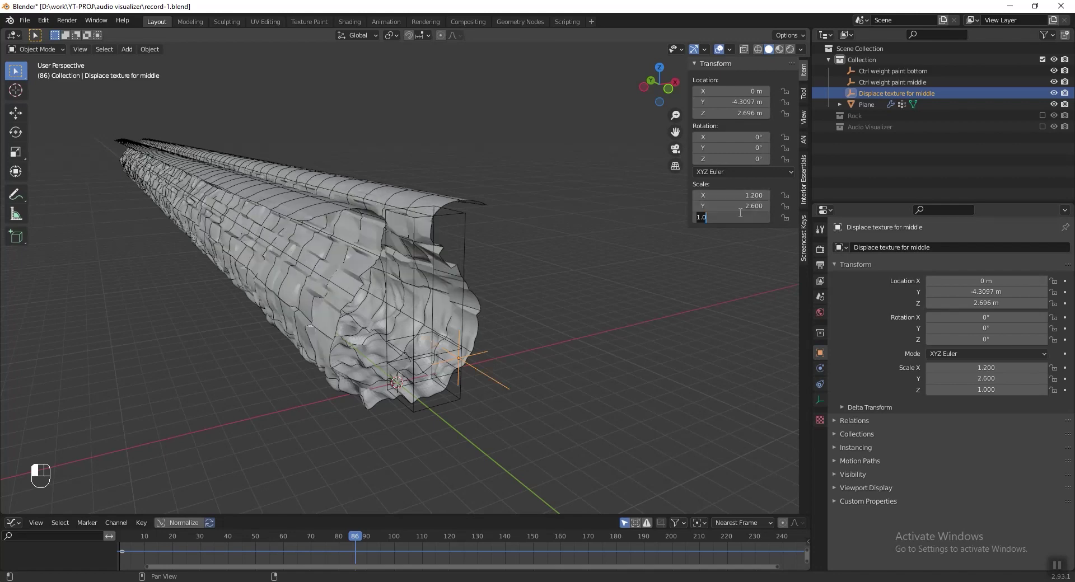
type("4.8")
key("Return")
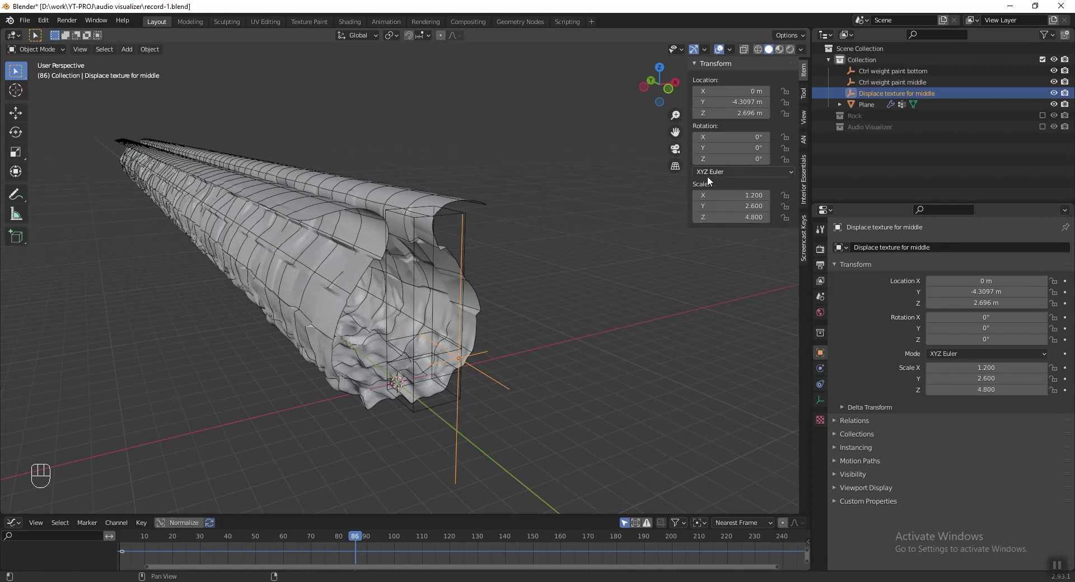
- Reposition the texture empty at about Y -3.21 m and Z 3.61 m, undoing the last trial change
middle_click_drag(619, 318, 388, 342)
key("ctrl+z")
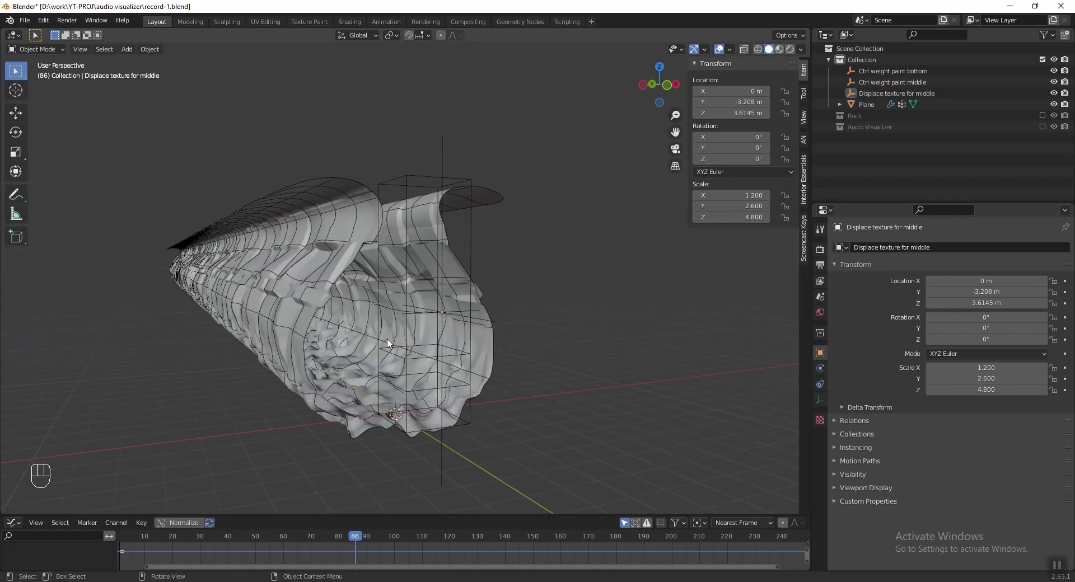
- Set the plane's Displacement Map Middle texture to a distortion amount of 1 and a size of 1.45
left_click(307, 246)
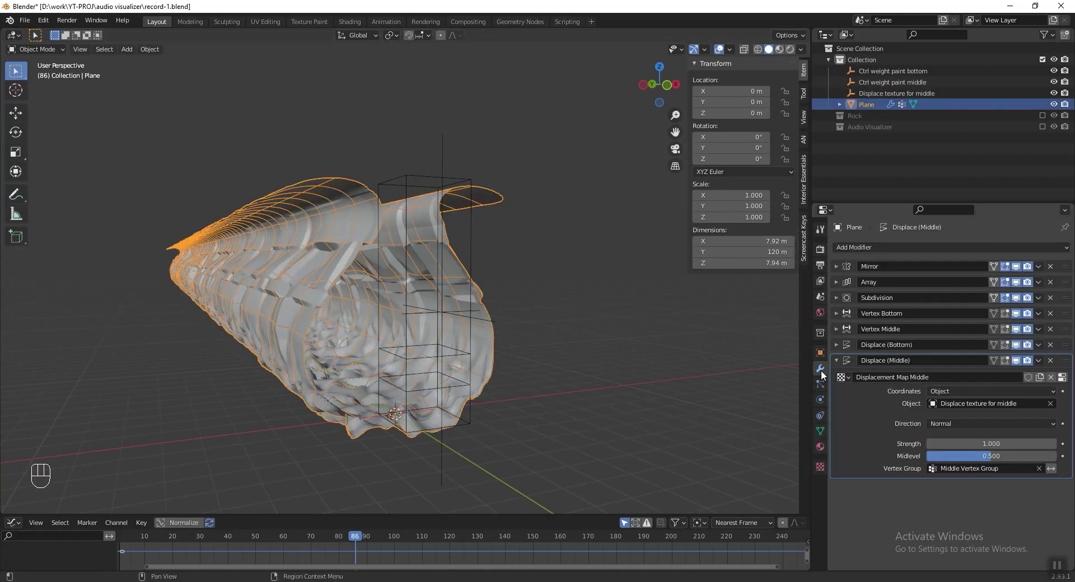
left_click(1061, 377)
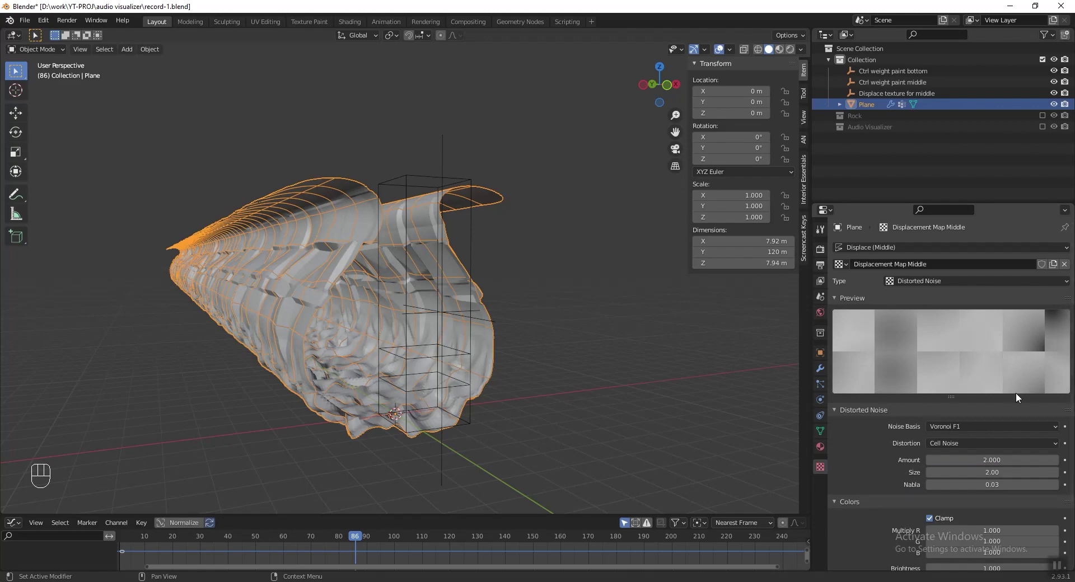
mouse_move(1000, 460)
left_mouse_down()
mouse_move(979, 460)
mouse_move(1000, 459)
left_mouse_up()
left_click(1000, 475)
type("1.45")
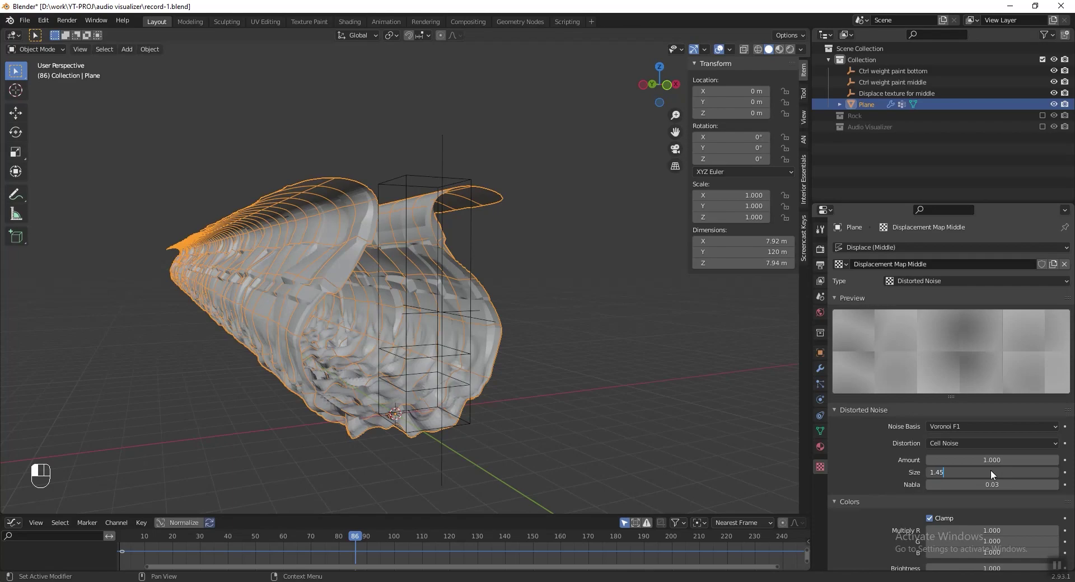
key("Return")
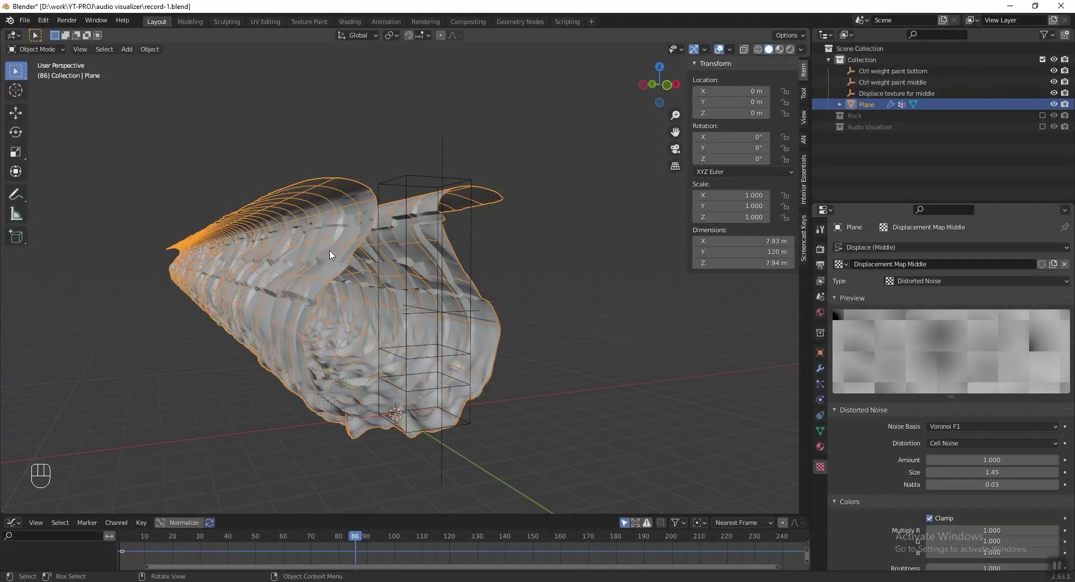
- Save the file and add a Bezier curve at the world origin in top view
key("ctrl+s")
key("KP_7")
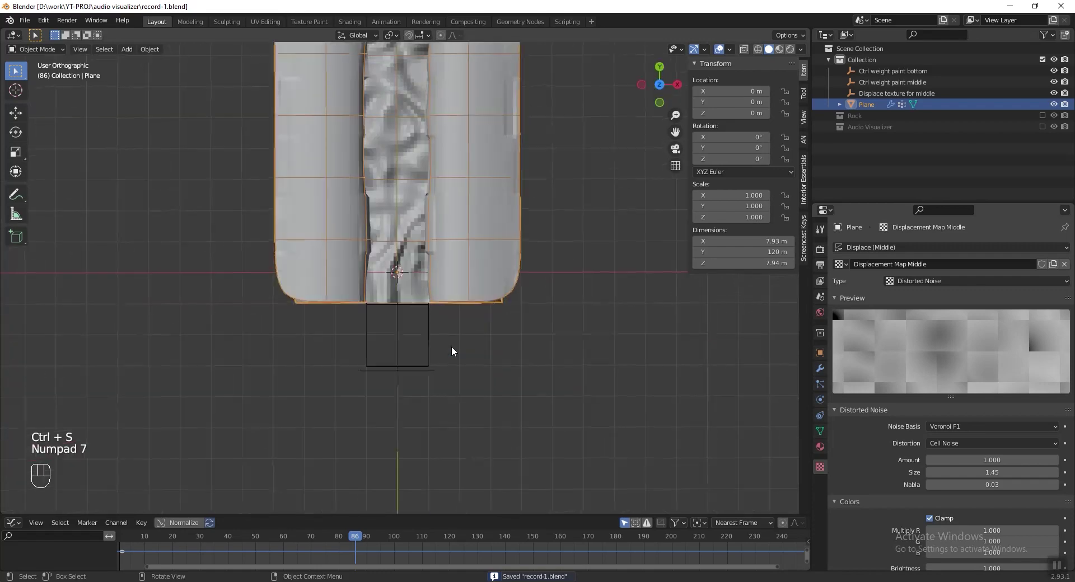
key("shift+a")
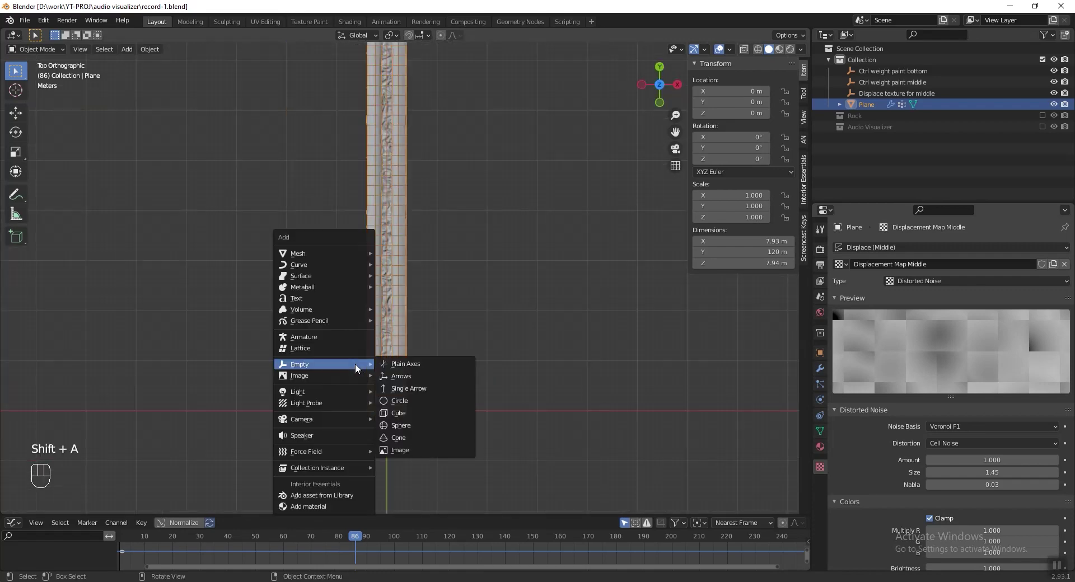
mouse_move(352, 264)
left_click(416, 266)
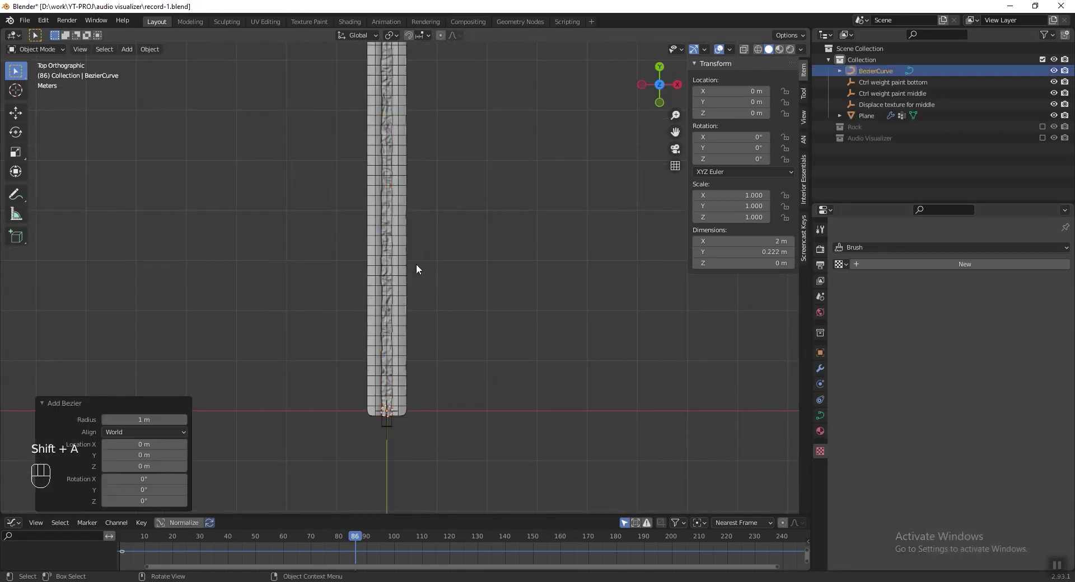
- Convert the new curve's spline type to Poly and rotate its points 90° about the global Z axis
key("Tab")
scroll(410, 425, "up", 10)
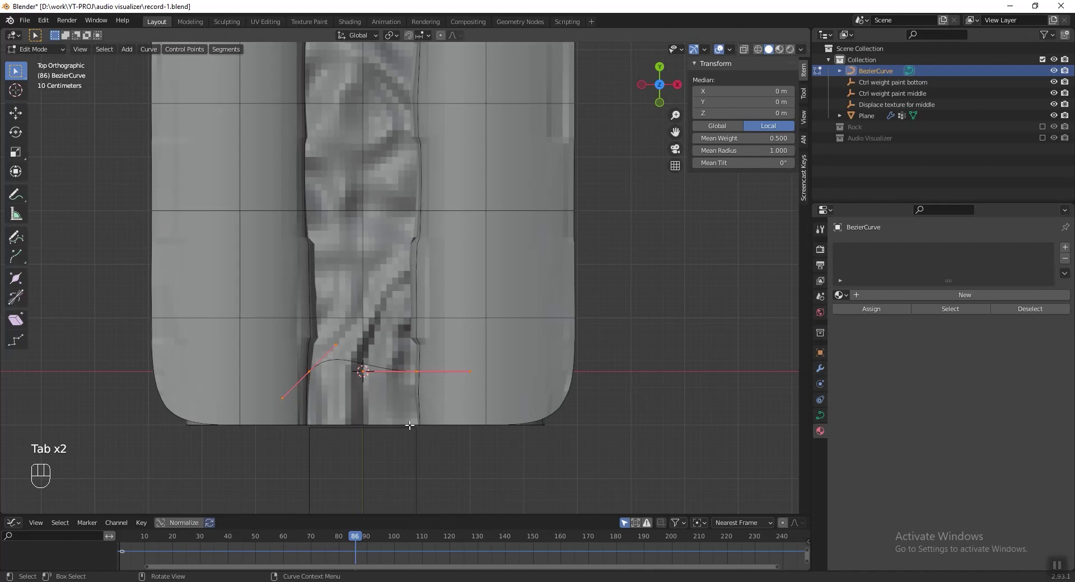
right_click(417, 392)
mouse_move(420, 423)
left_click(461, 425)
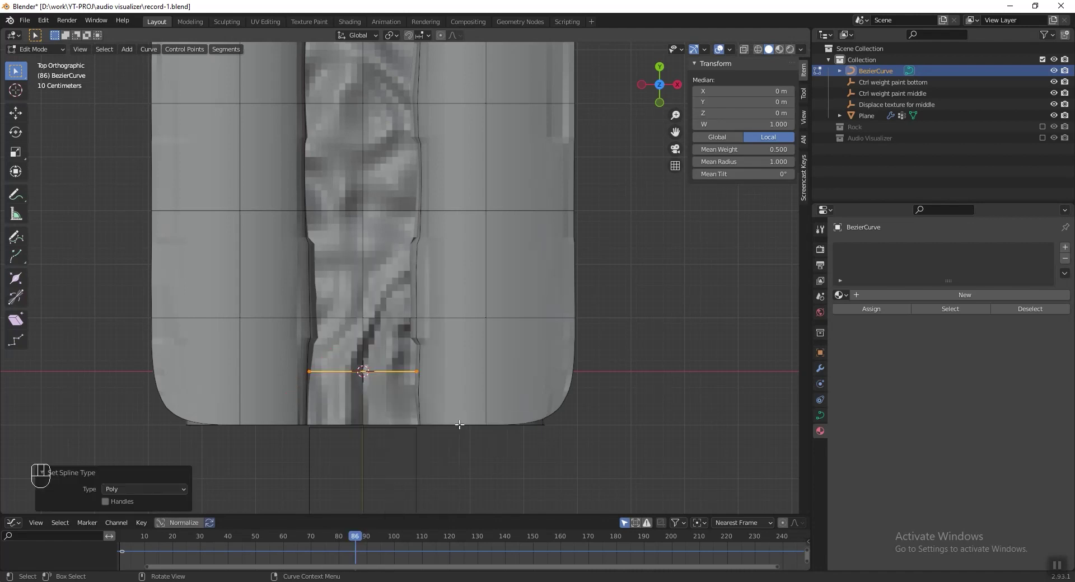
key("r")
key("z")
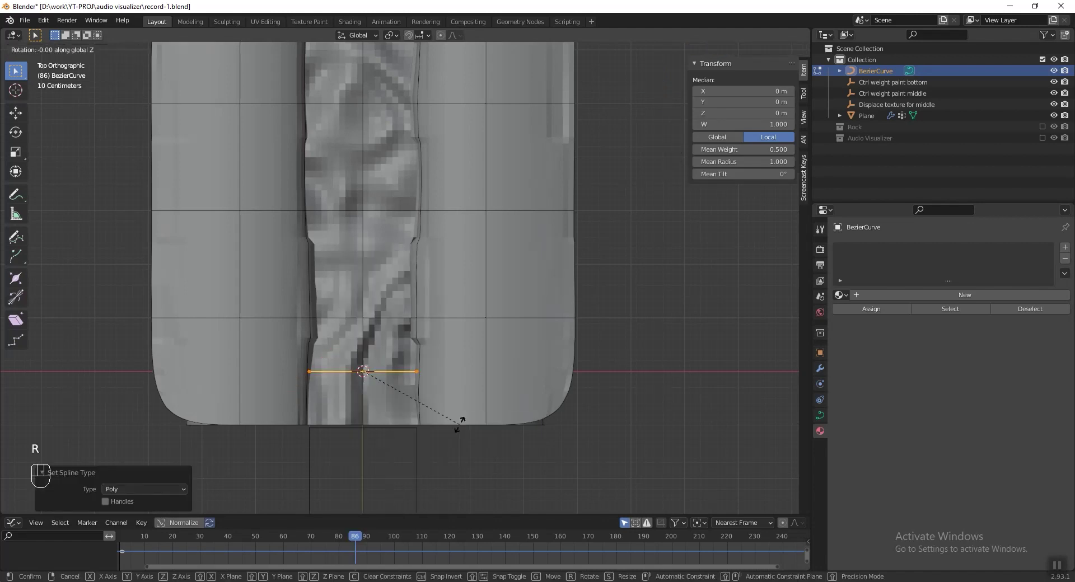
type("90")
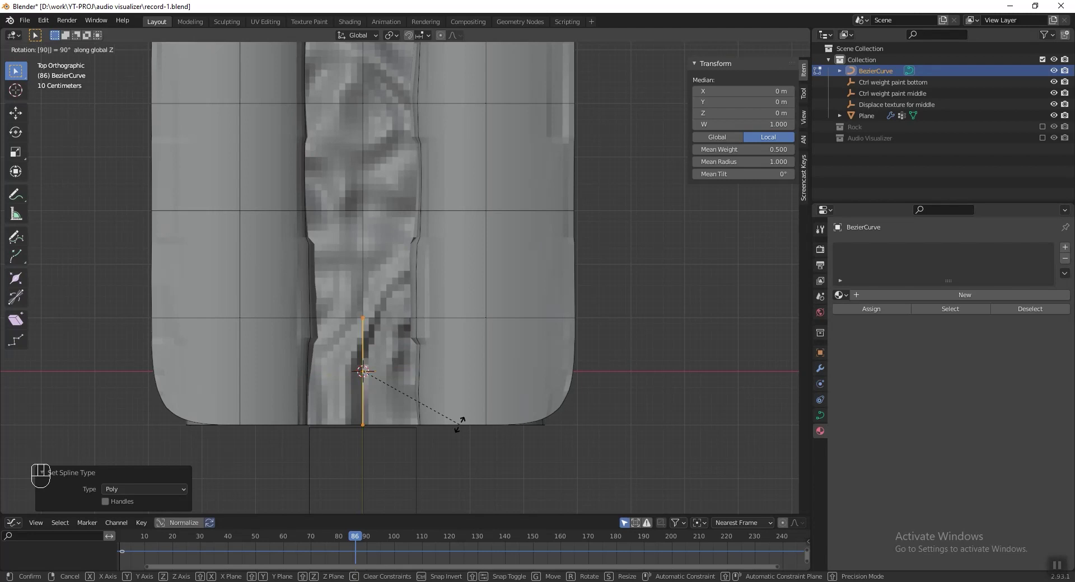
left_click(459, 423)
- Extend the curve's far end along the plane into a zigzag path about 121 m long and 30 m wide, with two bends toward negative X
left_click_drag(403, 275, 300, 351)
scroll(531, 319, "down", 6)
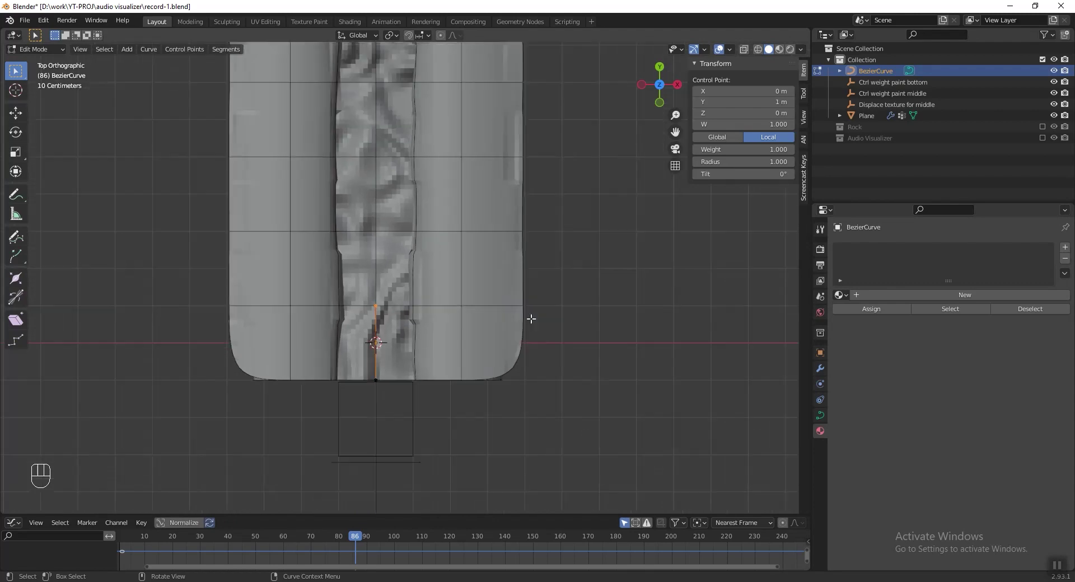
scroll(448, 372, "down", 8)
scroll(418, 402, "up", 2)
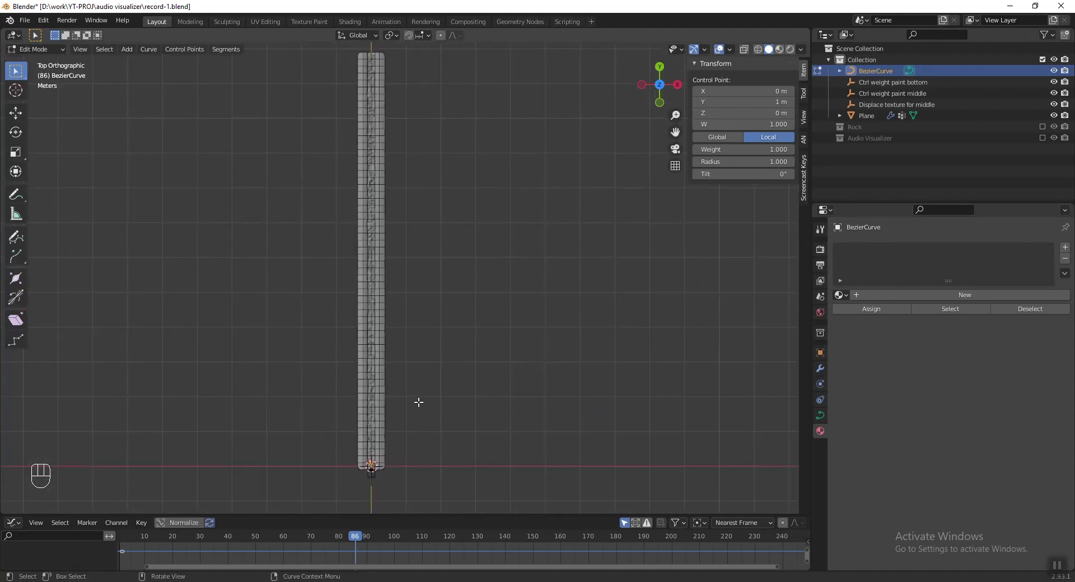
key("e")
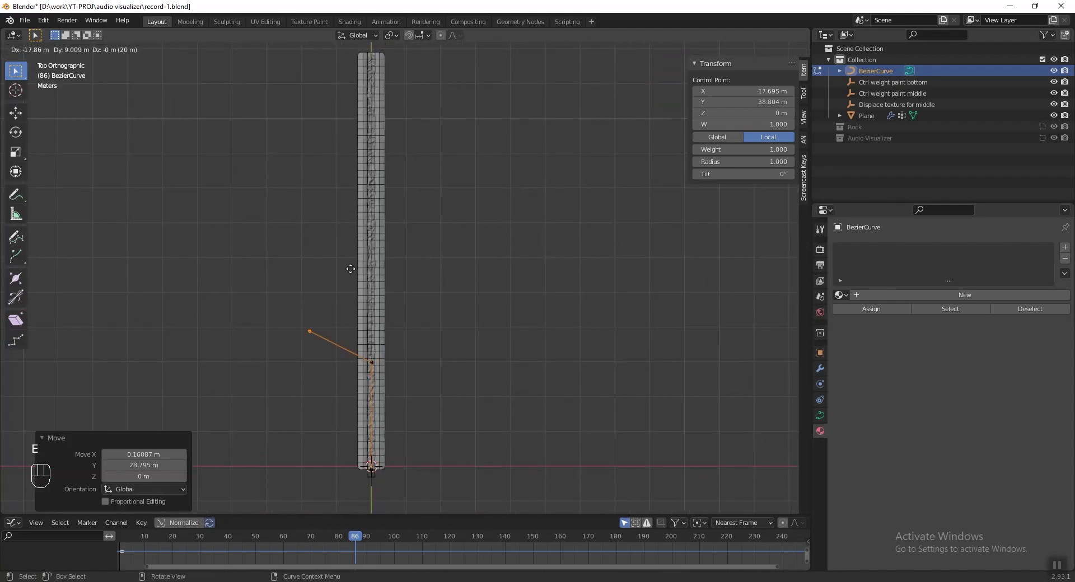
left_click(331, 236)
key("e")
left_click(423, 82)
key("e")
left_click(302, 399)
left_click_drag(247, 277, 405, 343)
key("g")
left_click(403, 351)
key("g")
left_click(276, 375)
- Convert all the path's points to Bezier with Automatic handles, save the file and leave Edit Mode
key("a")
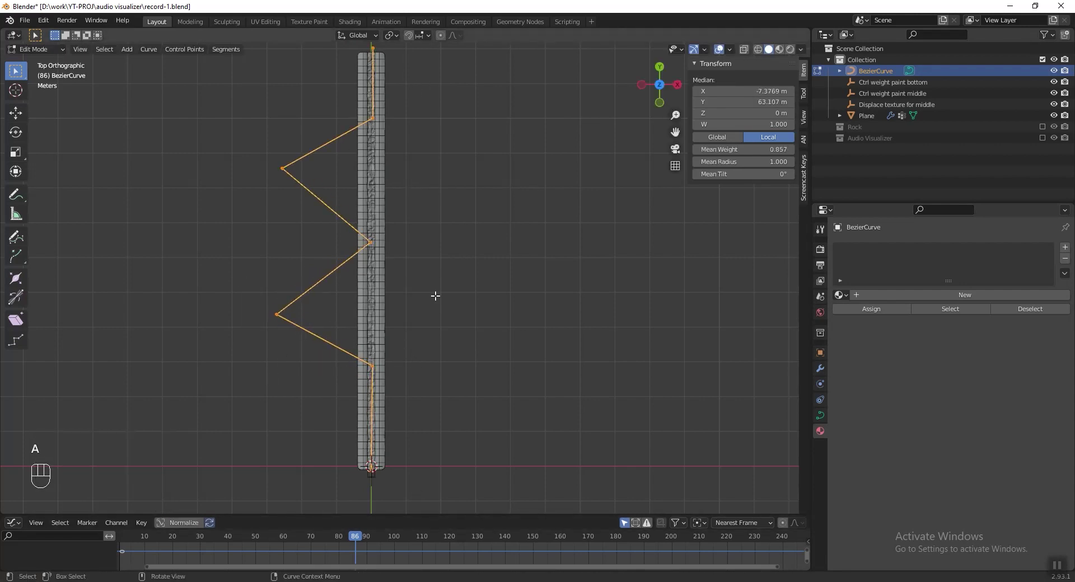
right_click(427, 270)
mouse_move(426, 270)
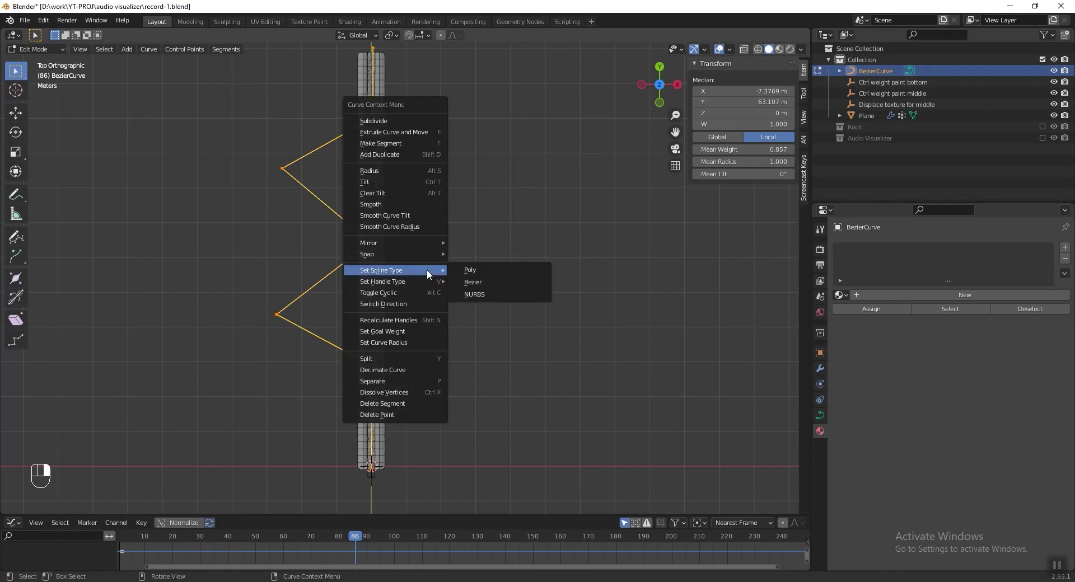
left_click(472, 282)
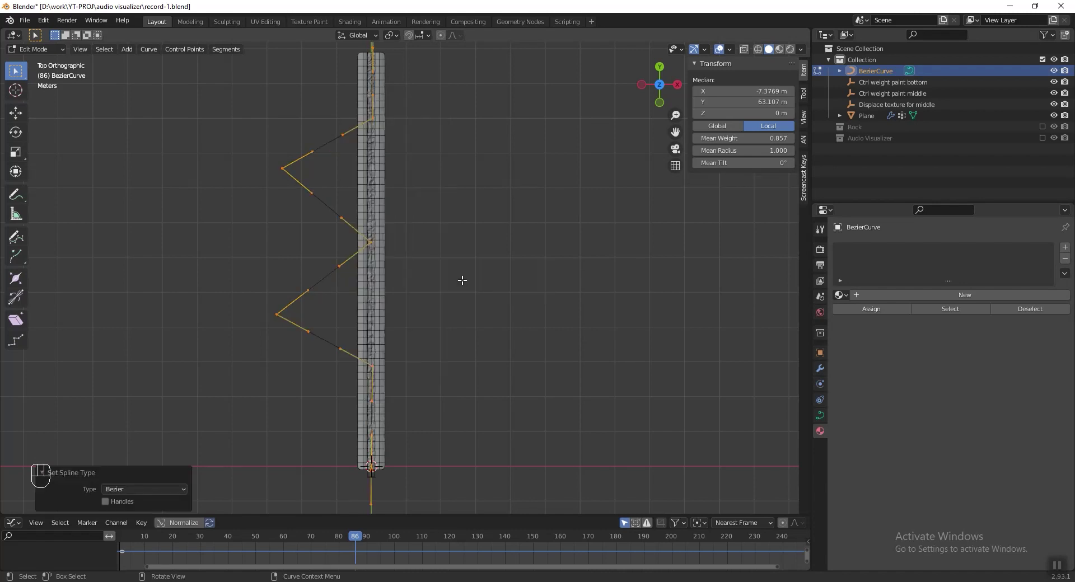
right_click(462, 280)
mouse_move(448, 290)
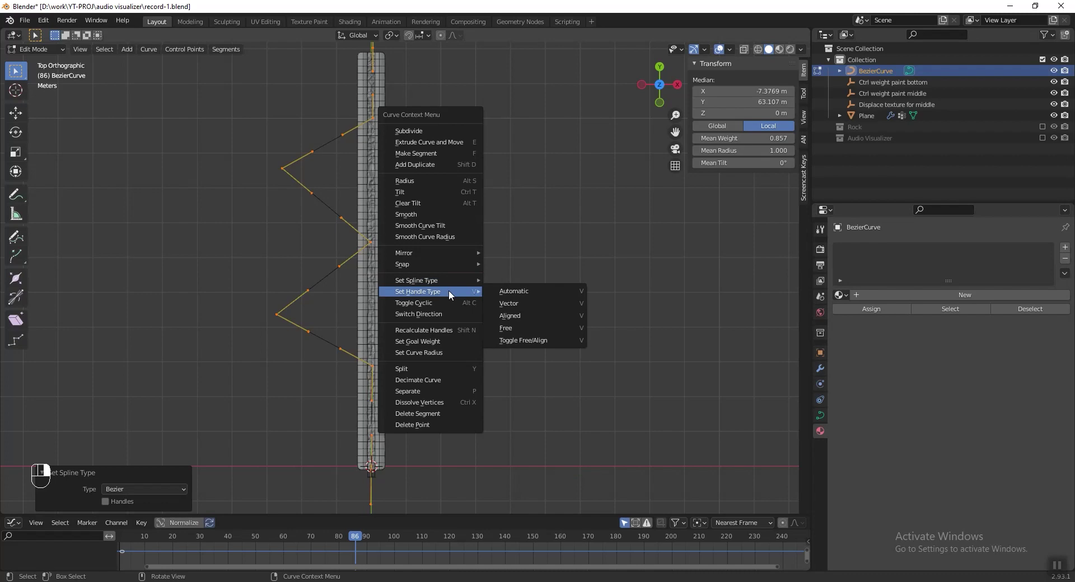
left_click(527, 292)
key("ctrl+s")
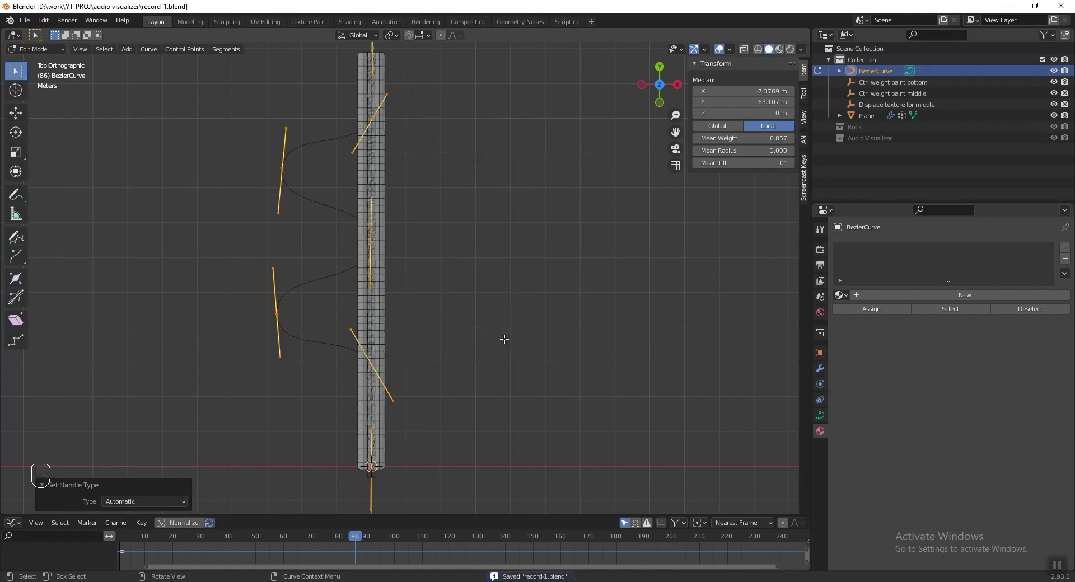
key("Tab")
- Add a Curve modifier to the plane with BezierCurve as its curve object and Y as the deform axis
scroll(436, 303, "down", 3)
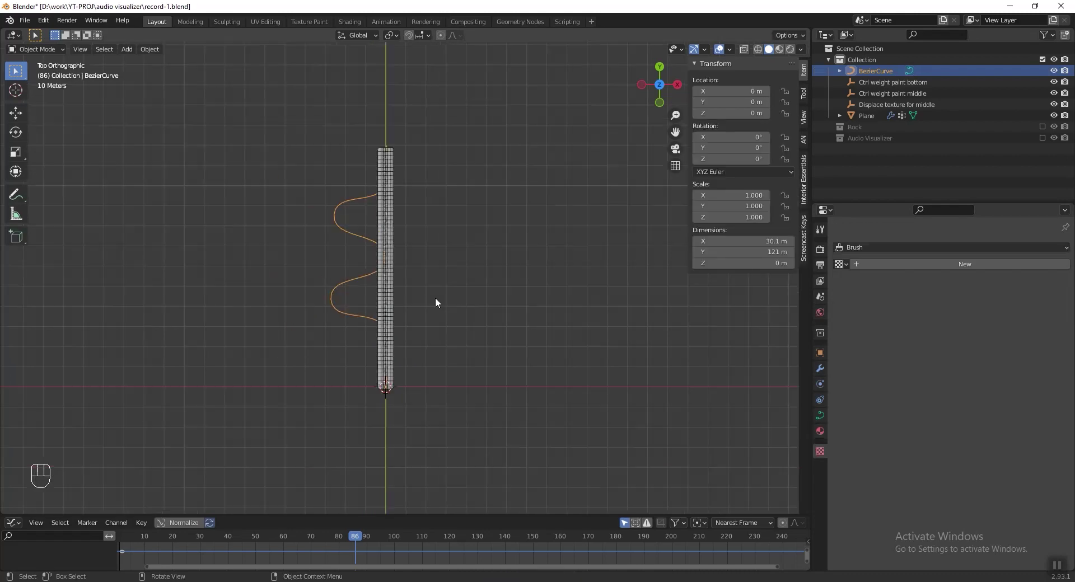
left_click(393, 290)
left_click(820, 370)
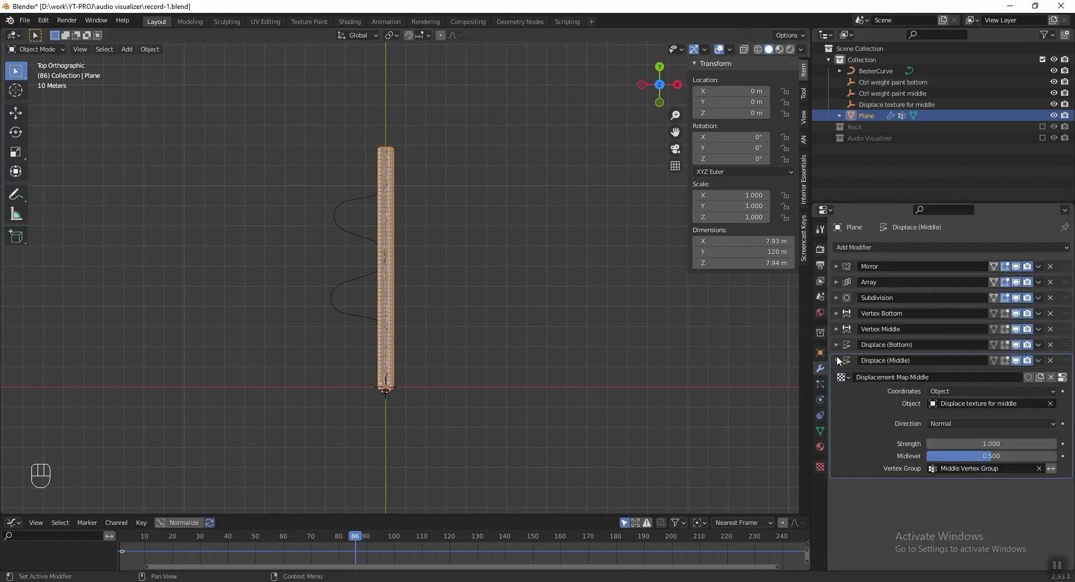
left_click(906, 246)
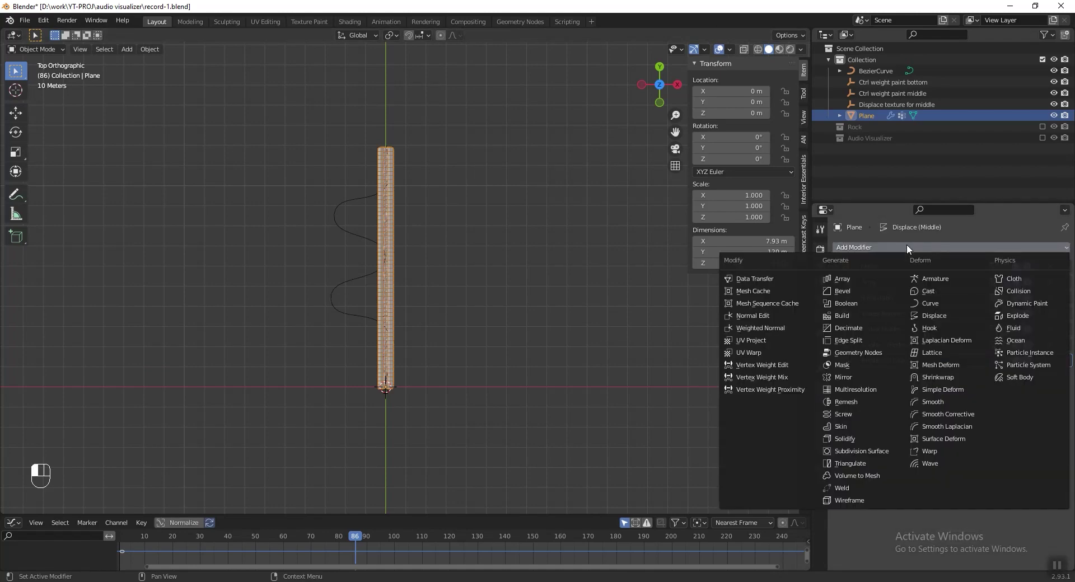
left_click(930, 303)
left_click(952, 393)
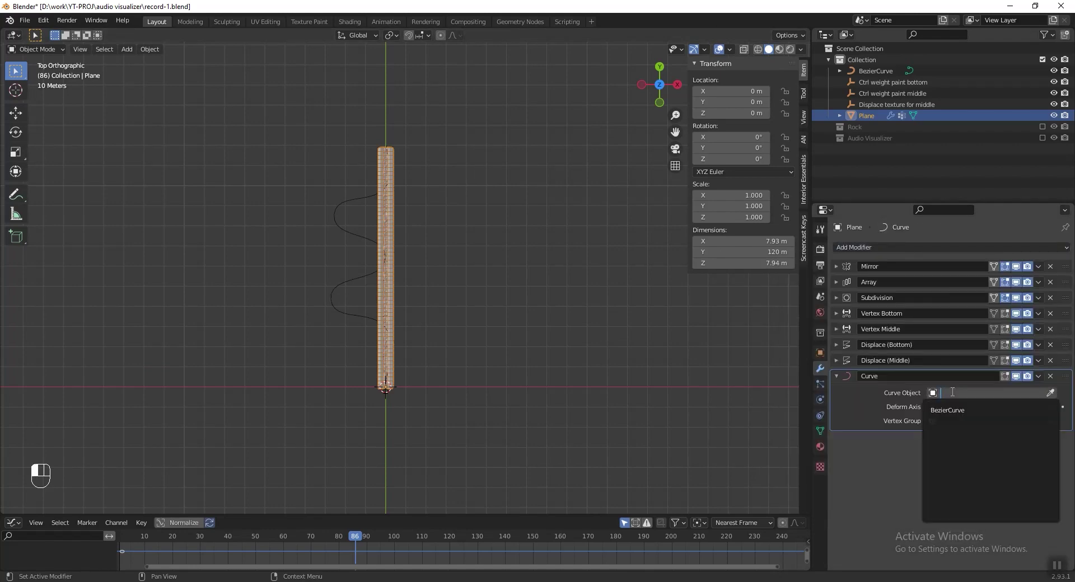
left_click(955, 411)
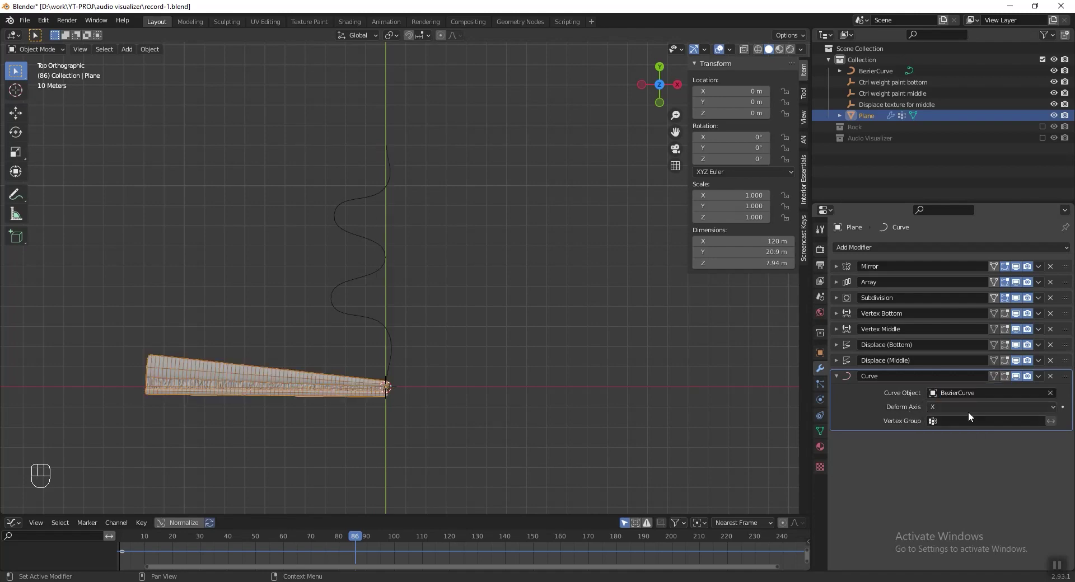
left_click(968, 409)
left_click(956, 432)
- Set the mean tilt of all BezierCurve control points to 90°
middle_click_drag(380, 359, 407, 308)
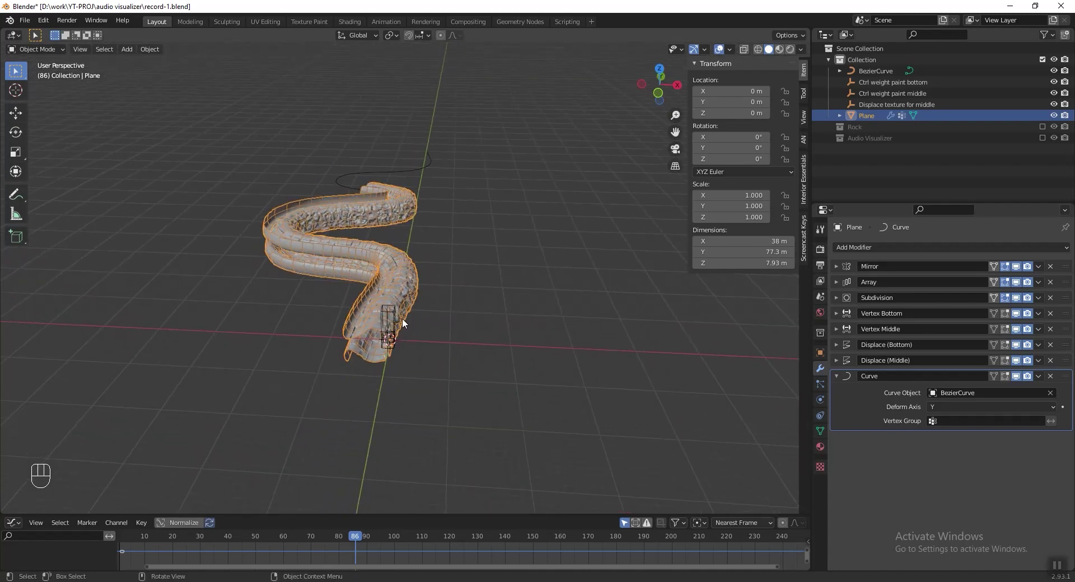
middle_click_drag(268, 341, 391, 360)
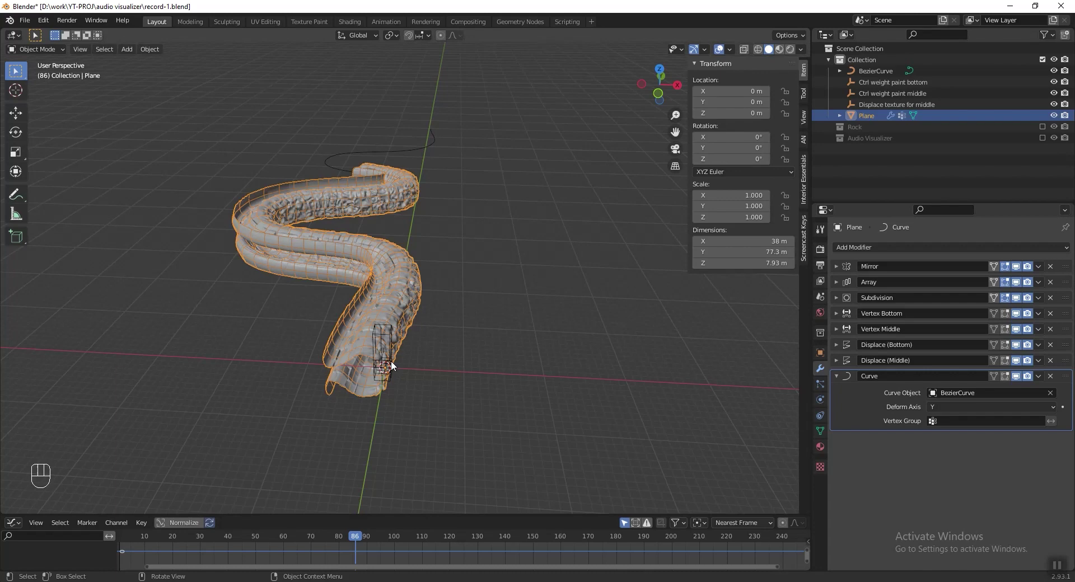
left_click(877, 69)
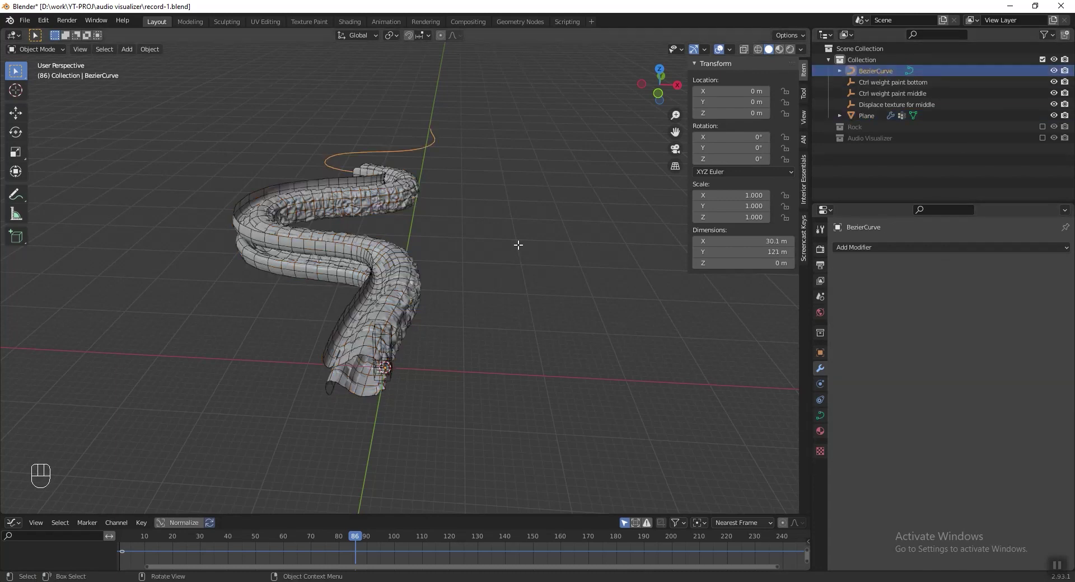
key("Tab")
key("a")
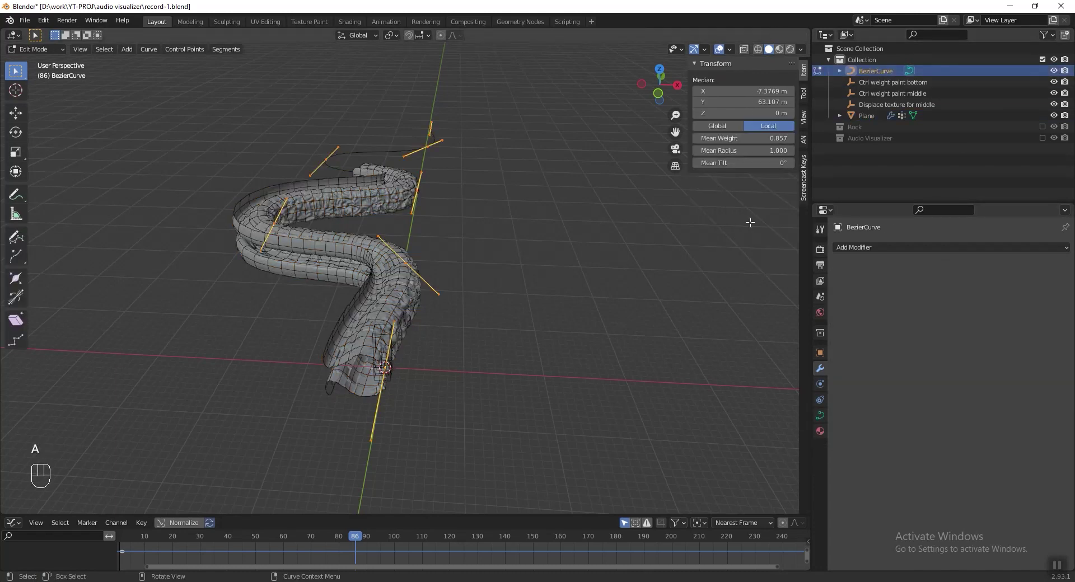
left_click(738, 164)
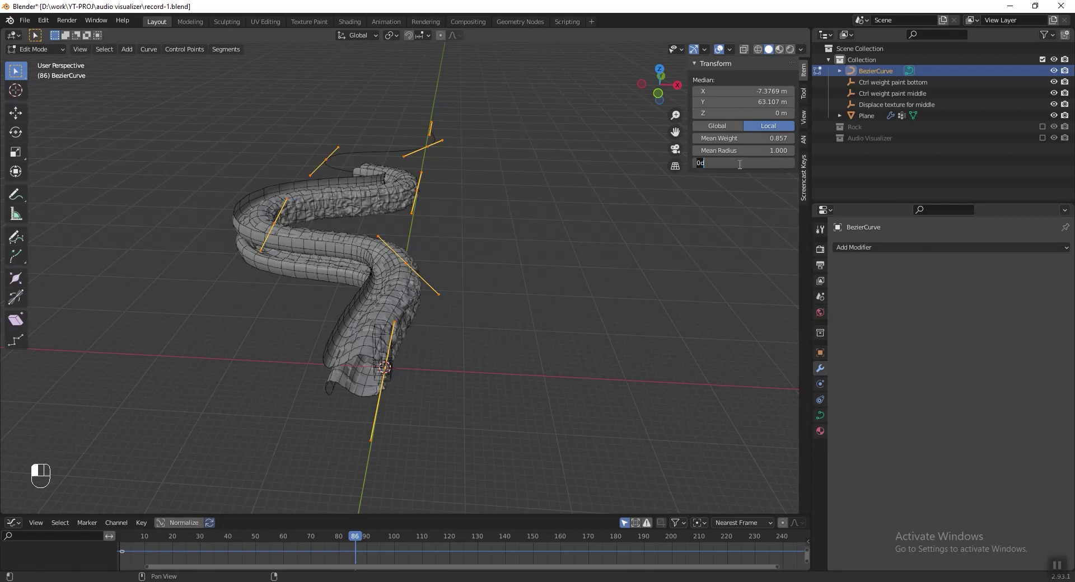
type("90")
key("Return")
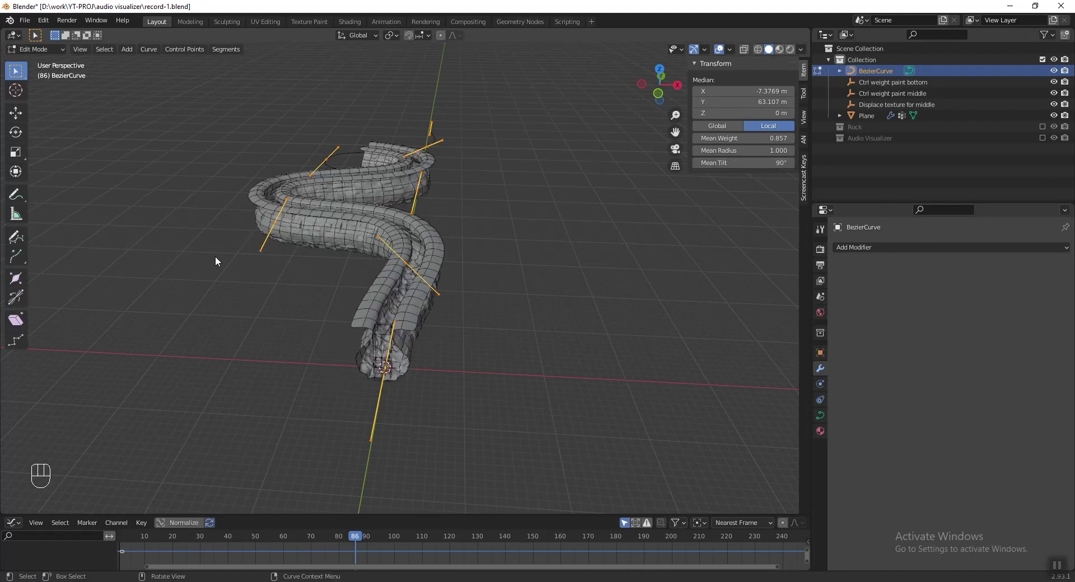
- Return to Object Mode and apply smooth shading to the tunnel plane
middle_click_drag(504, 294, 547, 294)
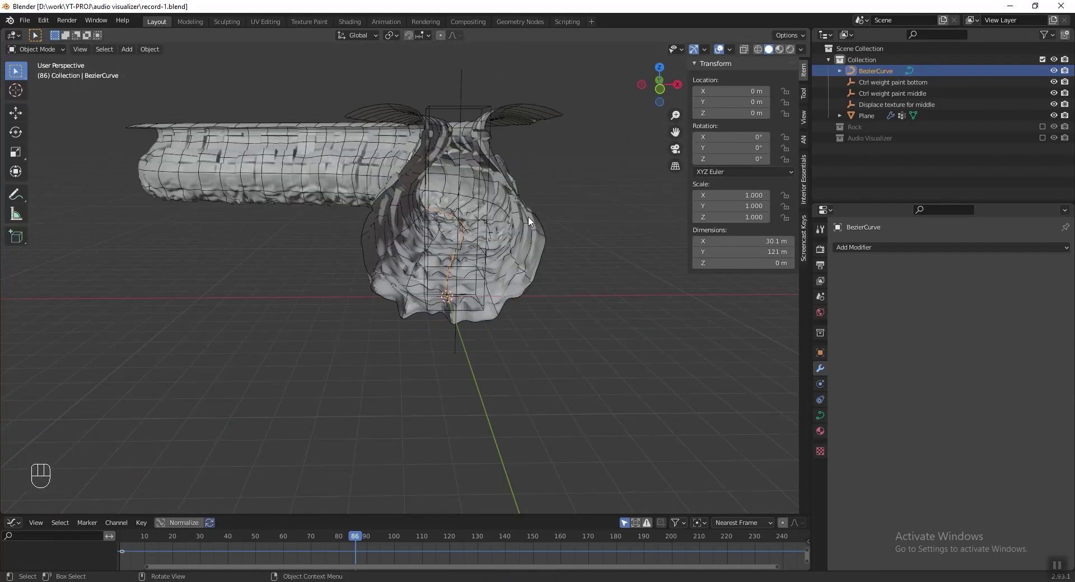
left_click(526, 221)
right_click(526, 221)
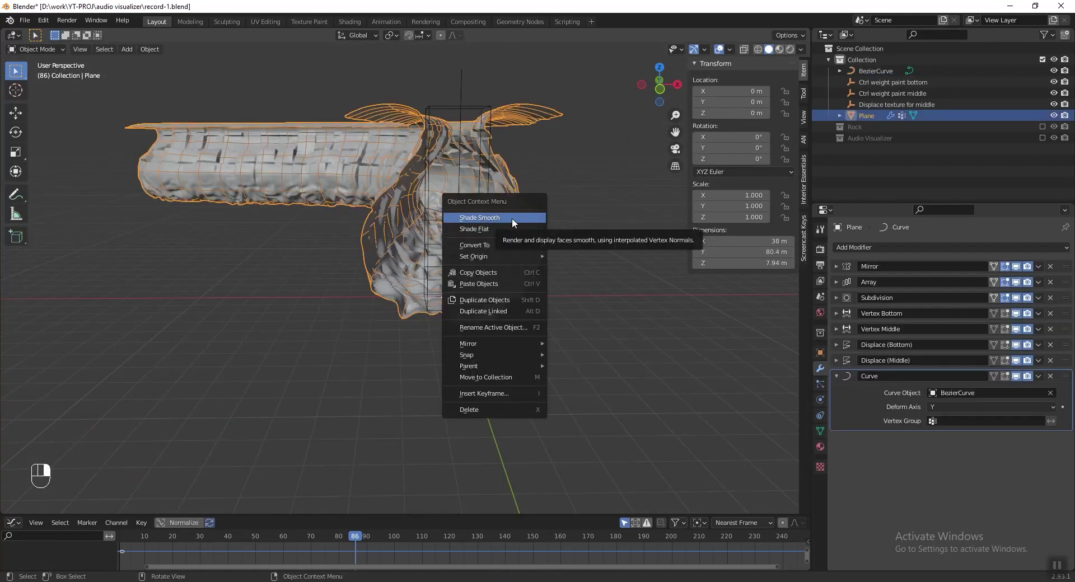
left_click(512, 217)
- Add a camera at the world origin, near the tunnel entrance
middle_click_drag(512, 217, 452, 285)
key("shift+a")
mouse_move(452, 285)
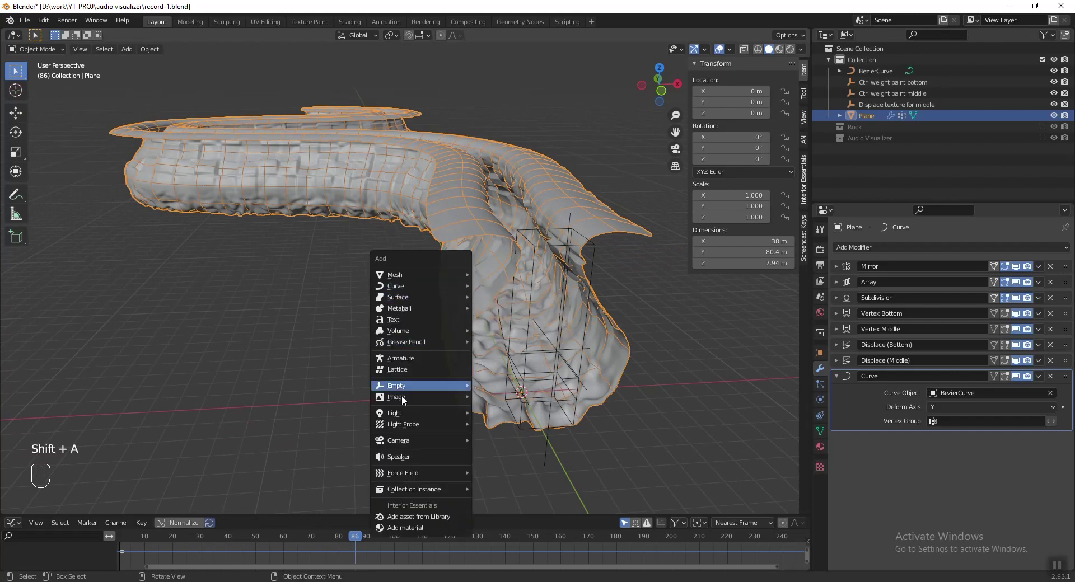
mouse_move(427, 440)
left_click(505, 442)
middle_click_drag(505, 442, 436, 376, "shift")
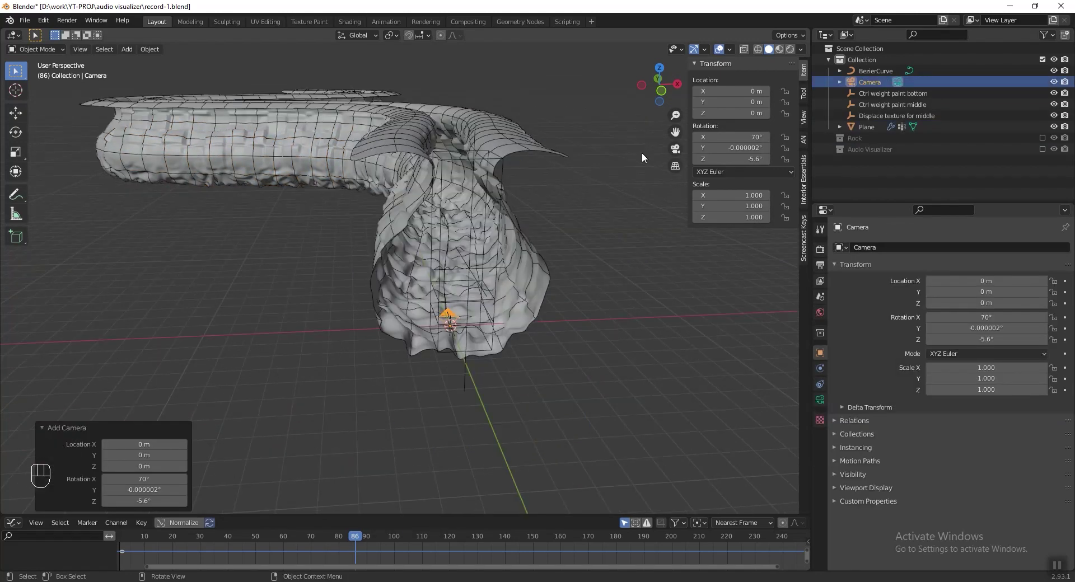
- Set the camera's rotation to X 90°, Y 0° and Z 0°
double_click(733, 137)
type("90")
key("Tab")
type("0")
key("Tab")
type("0")
key("Tab")
key("Return")
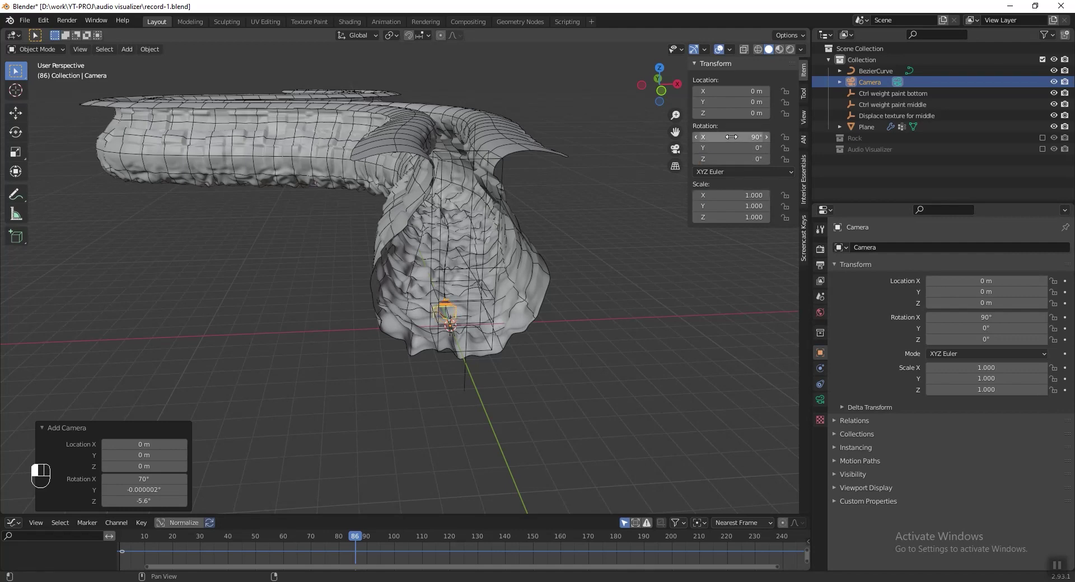
- Raise the camera along the Z axis to about 2.42 m
key("g")
key("z")
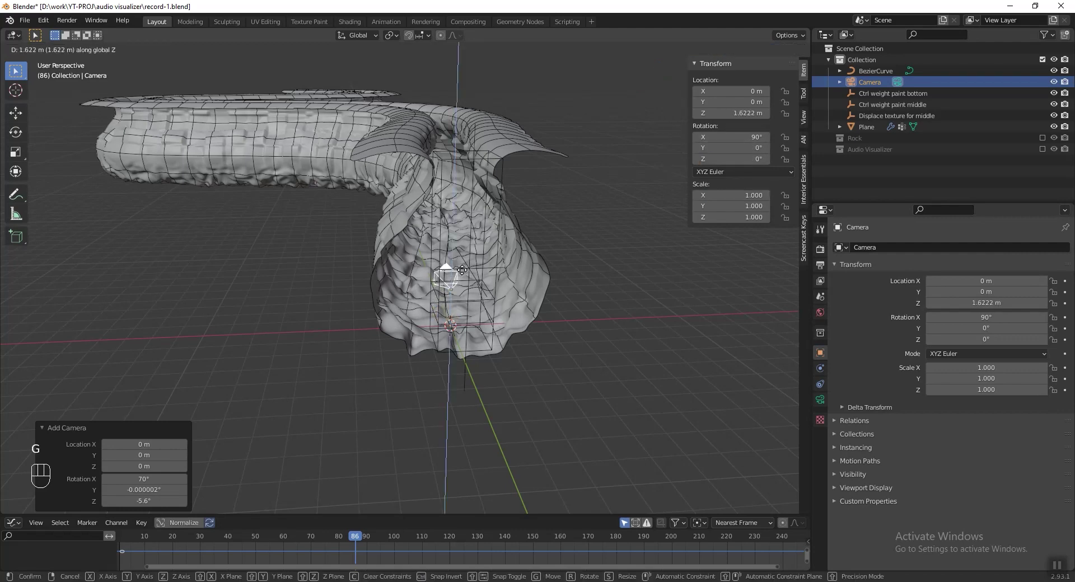
left_click(469, 257)
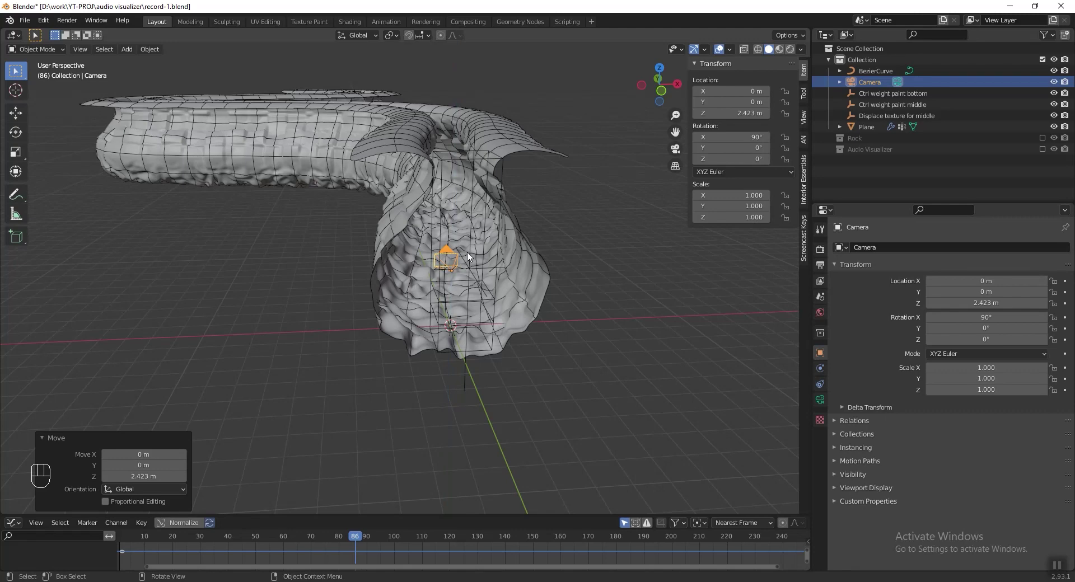
- Look through the camera, reposition it to about X -0.65, Y -1.8, Z 2.38 m, and set its focal length to 35 mm
key("KP_0")
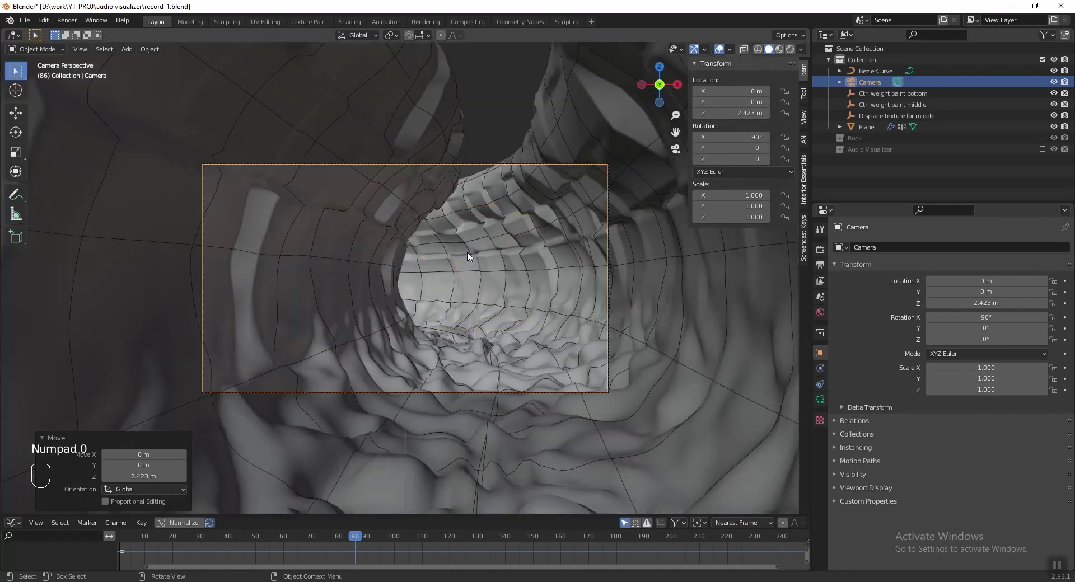
middle_click_drag(593, 392, 636, 427)
left_click(821, 400)
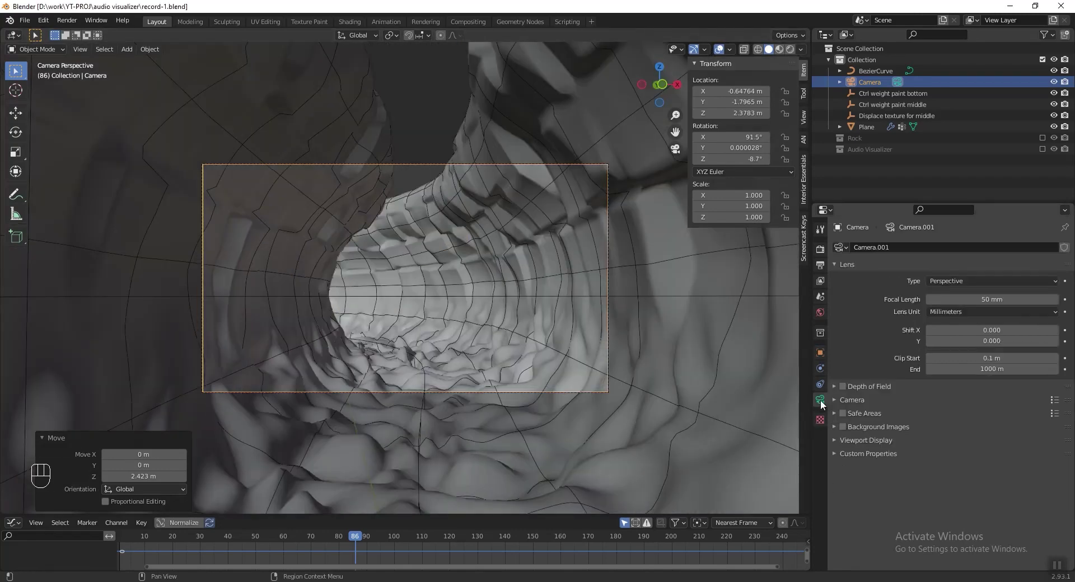
left_click(979, 300)
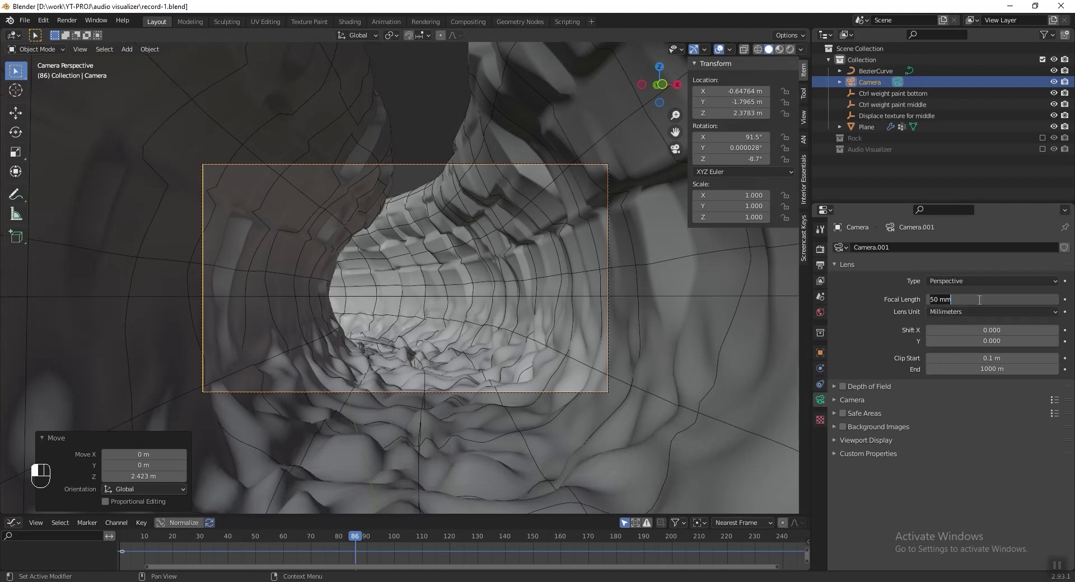
type("35")
key("Return")
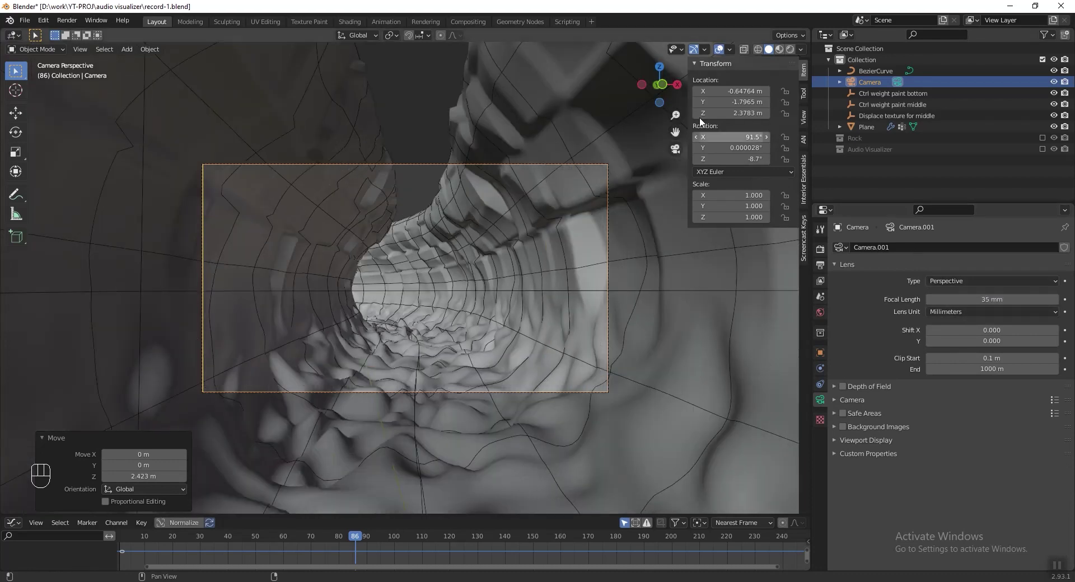
- Turn the camera to about 90.8° on X and -11.3° on Z inside the tunnel, and save the file
middle_click_drag(392, 269, 408, 281)
key("ctrl+s")
middle_click_drag(442, 334, 456, 312, "shift")
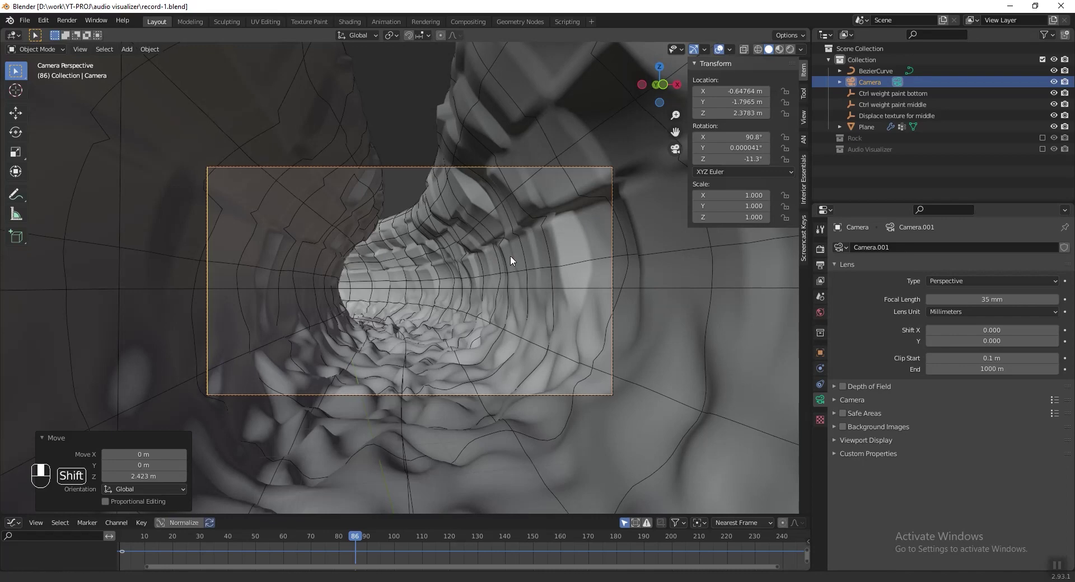
middle_click_drag(510, 257, 507, 253, "shift")
- Set the strength of the tunnel plane's Displace (Middle) modifier to 3
left_click(506, 230)
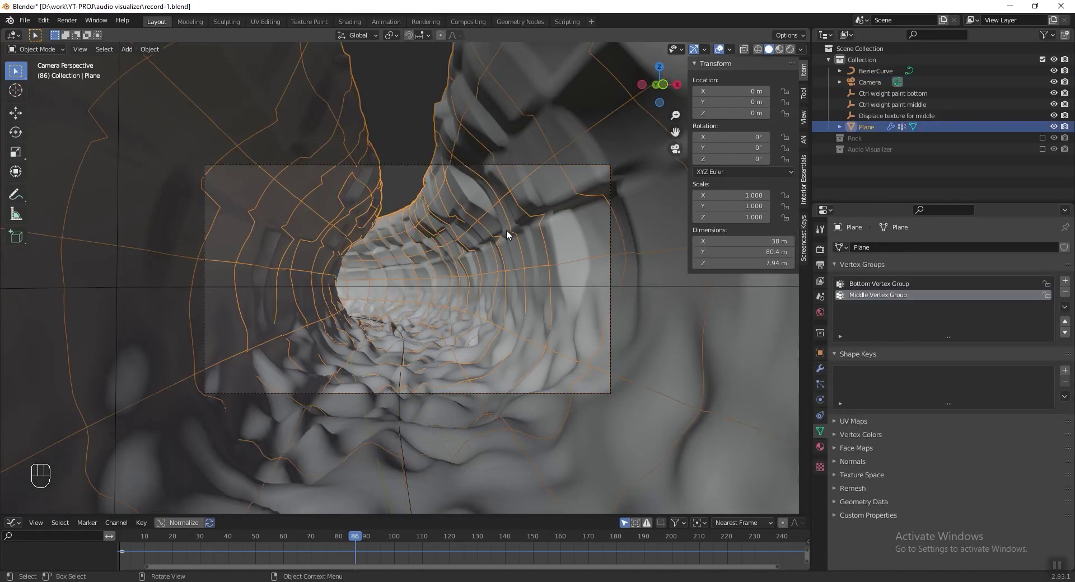
left_click(820, 369)
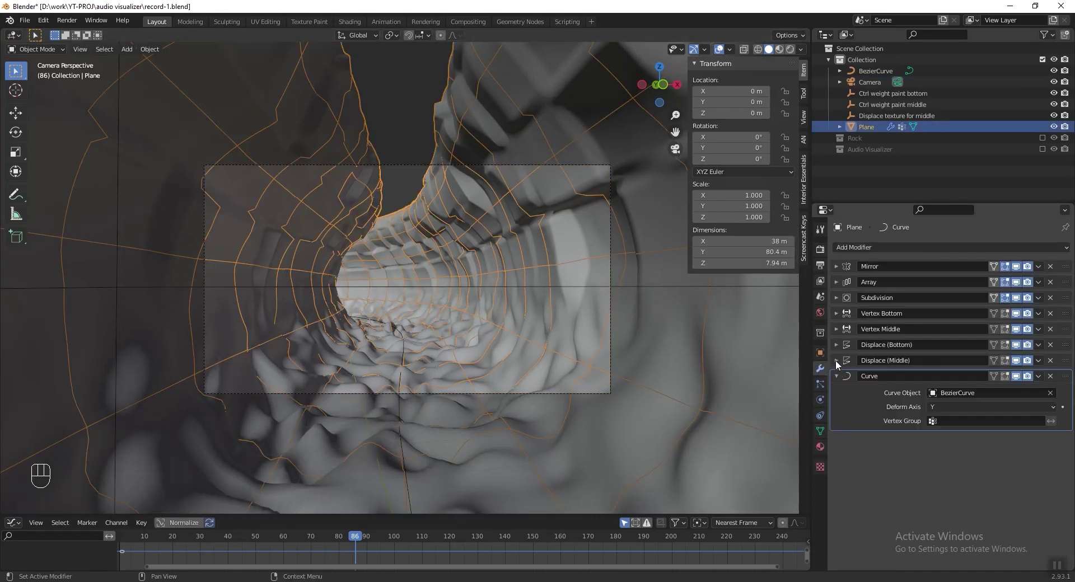
left_click(837, 360)
left_click(952, 442)
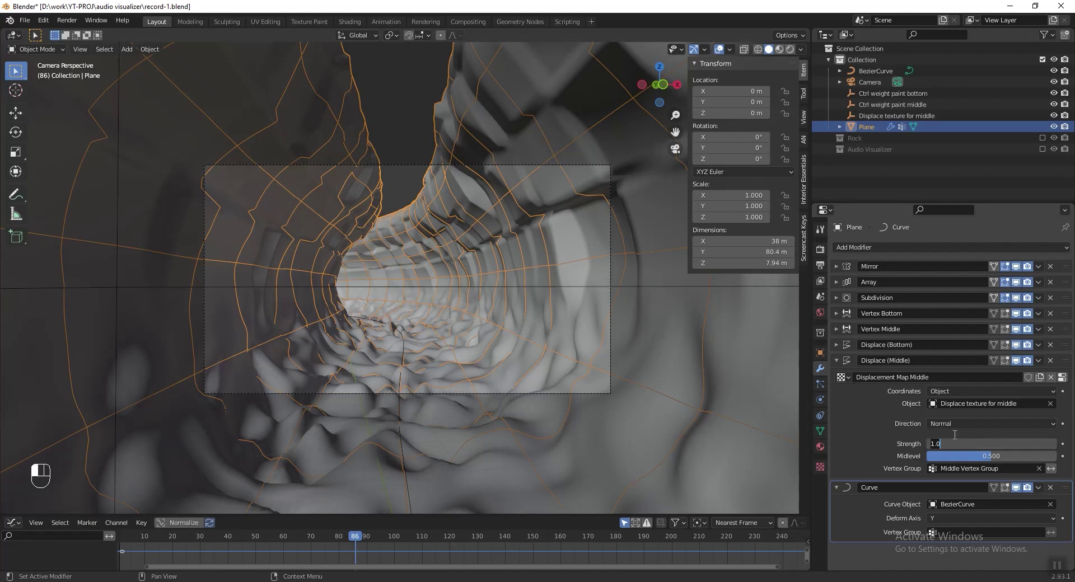
type("2")
key("Return")
left_click(995, 445)
type("3")
key("Return")
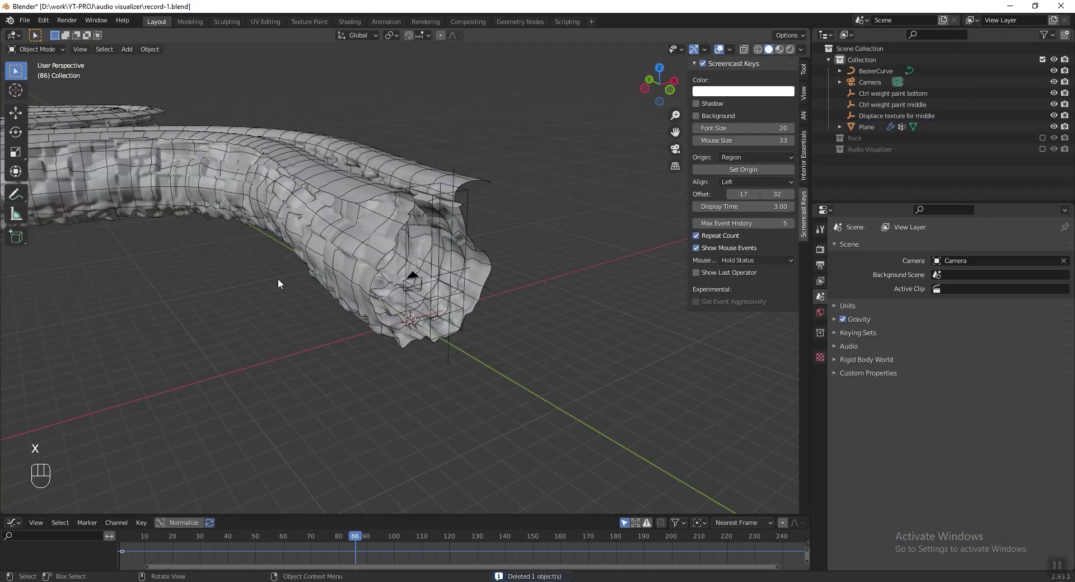
- Add a plane at the world origin as the tunnel floor and scale it up to about 61.8 m square
key("shift+a")
mouse_move(278, 281)
left_click(321, 278)
middle_click_drag(321, 278, 252, 336)
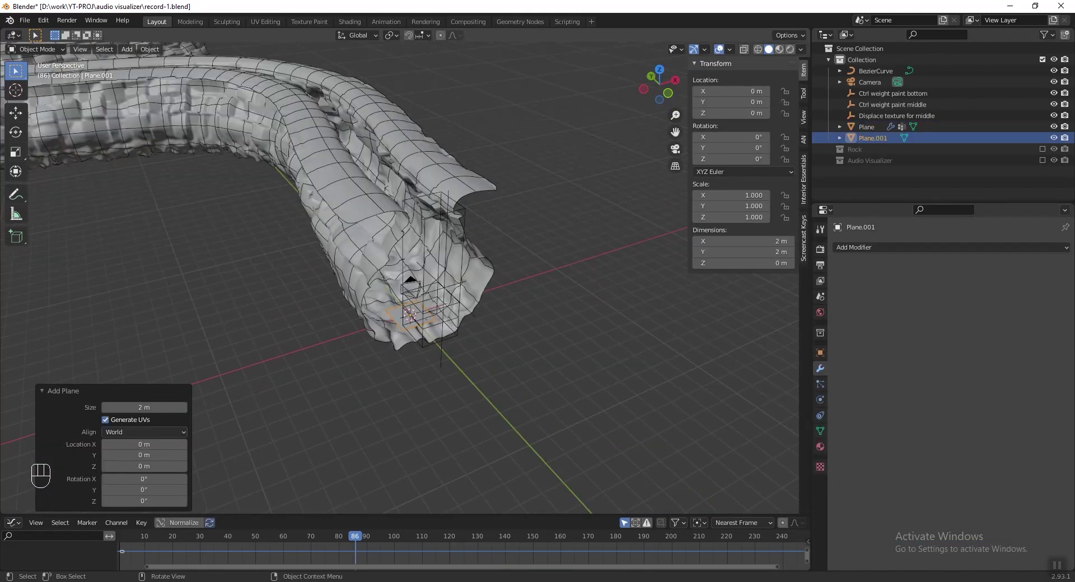
key("s")
left_click(200, 382)
scroll(200, 382, "down", 3)
middle_click_drag(201, 382, 517, 280)
key("s")
left_click(619, 226)
- In top view, move the floor plane under the tunnel to about X -1.84 m, Y 28.1 m
key("KP_7")
key("g")
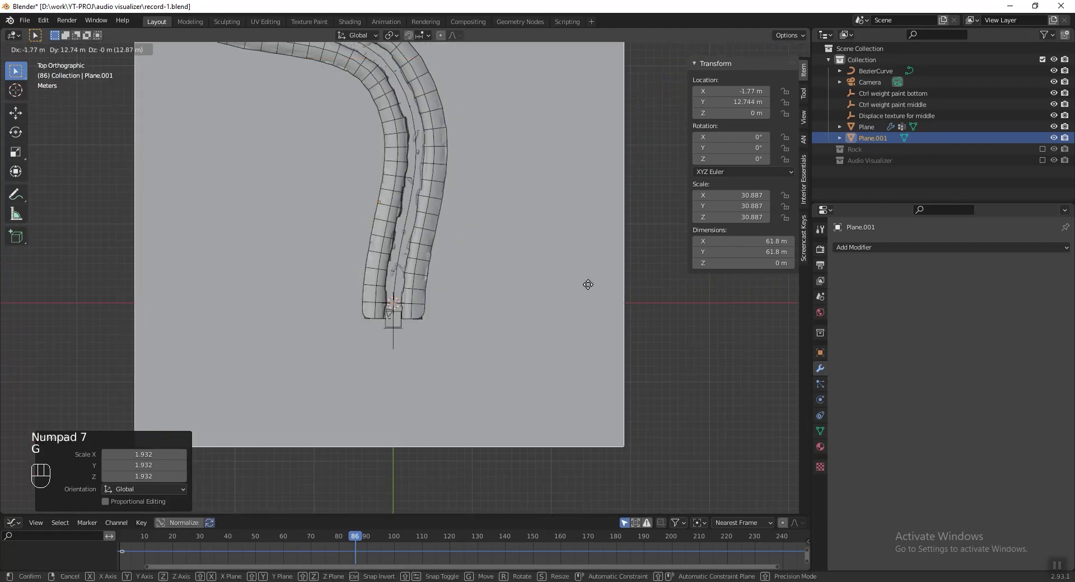
left_click(526, 163)
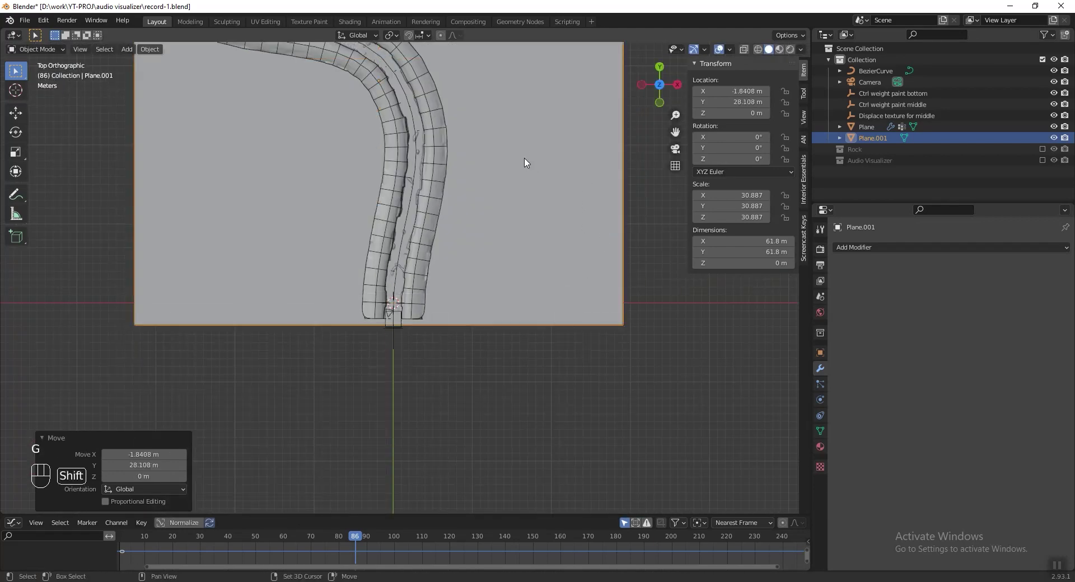
scroll(527, 284, "down", 2)
- From the camera view, lower the floor plane along Z by about 0.078 m and save the file
key("KP_0")
key("g")
key("z")
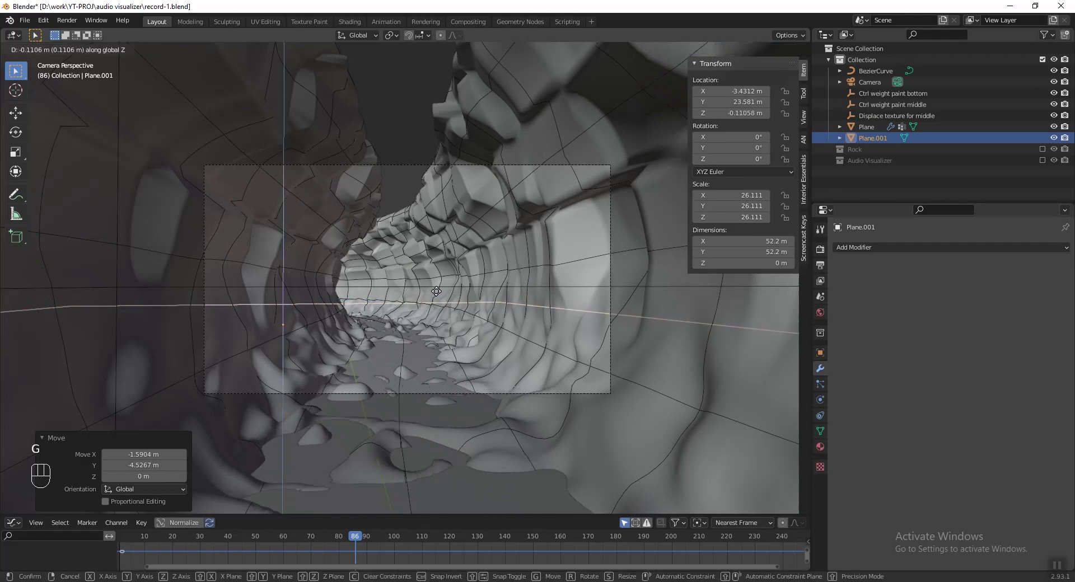
left_click(453, 304)
key("ctrl+s")
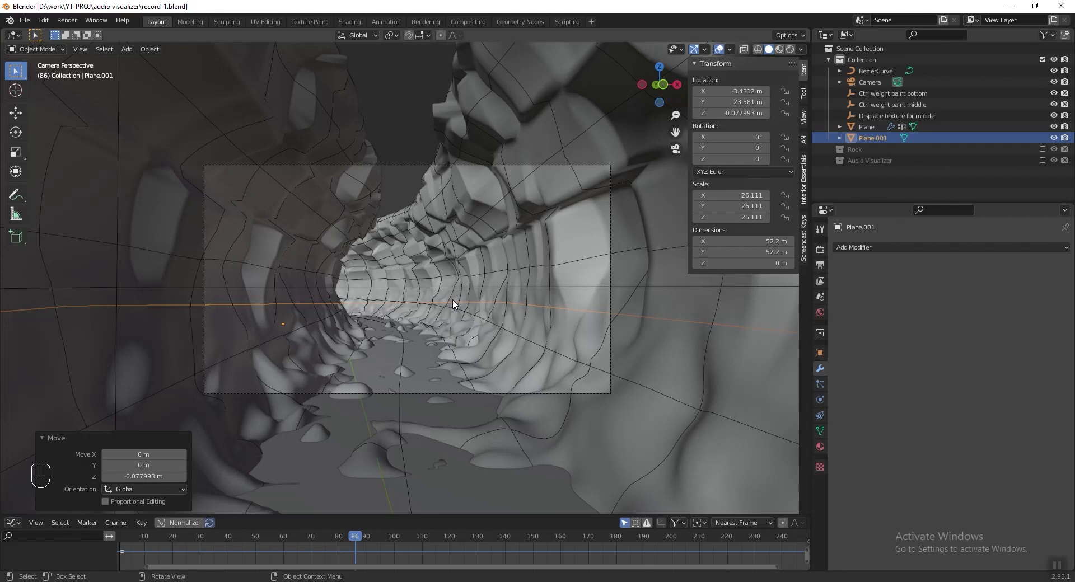
key("ctrl+s")
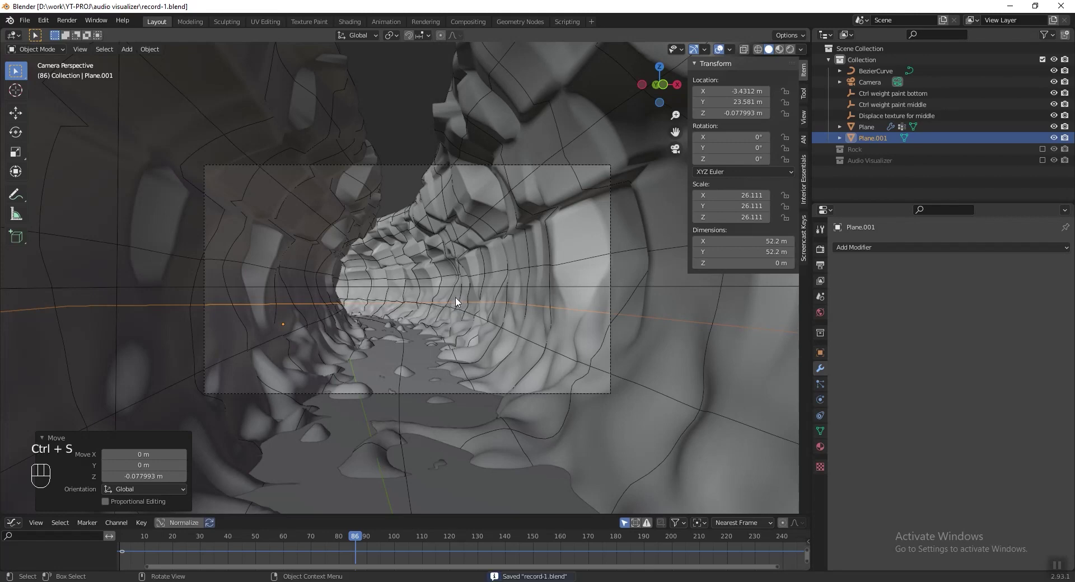
- Enable the Audio Visualizer collection and select all of its objects
left_click(856, 160)
left_click(1042, 160)
scroll(873, 143, "down", 1)
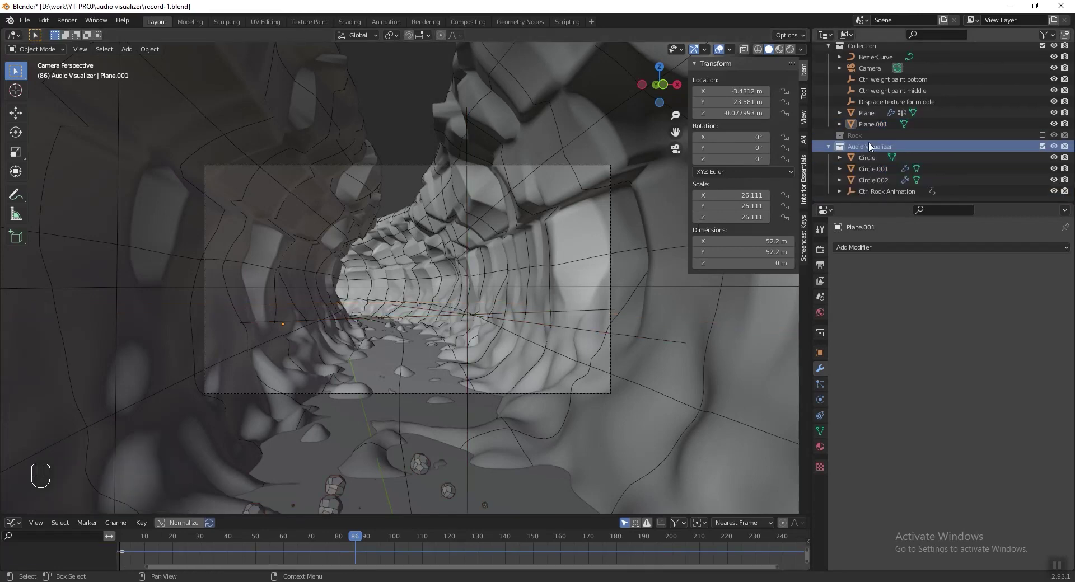
right_click(869, 142)
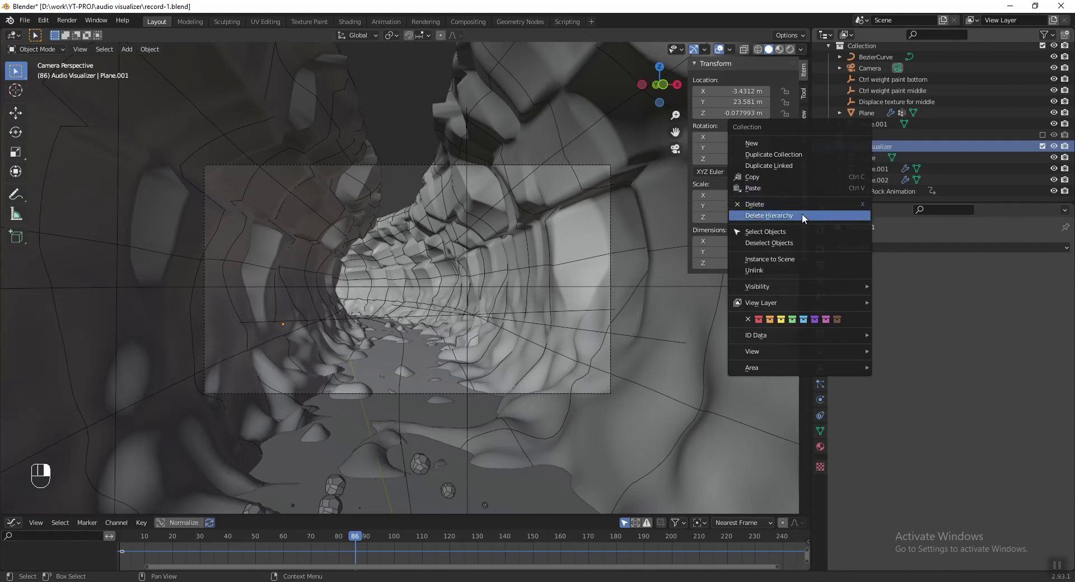
left_click(798, 231)
- In top view, move the audio visualizer objects about 27 m along Y into the tunnel's first bend
key("KP_7")
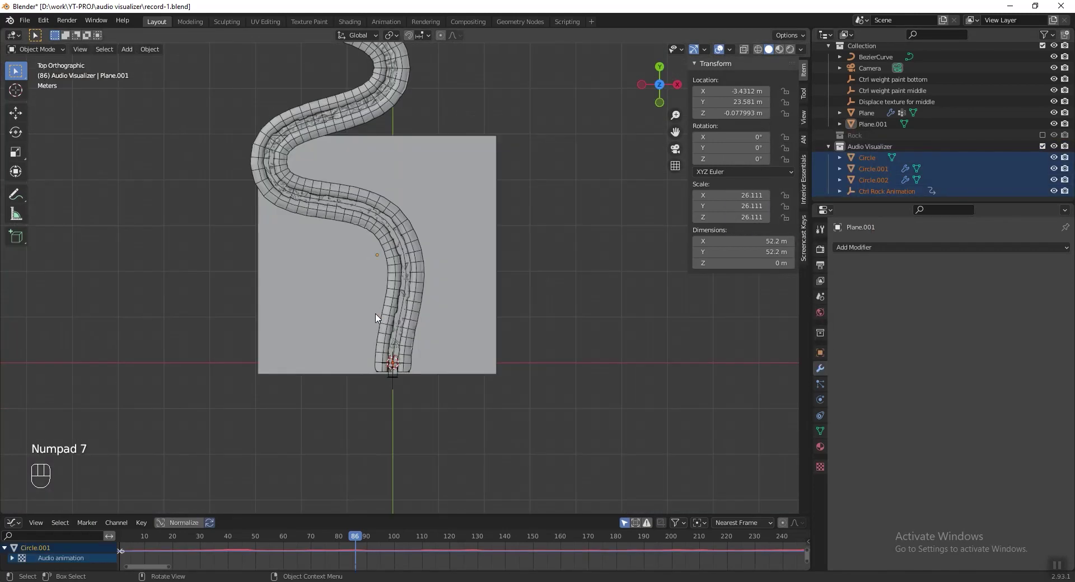
key("ctrl+z")
key("g")
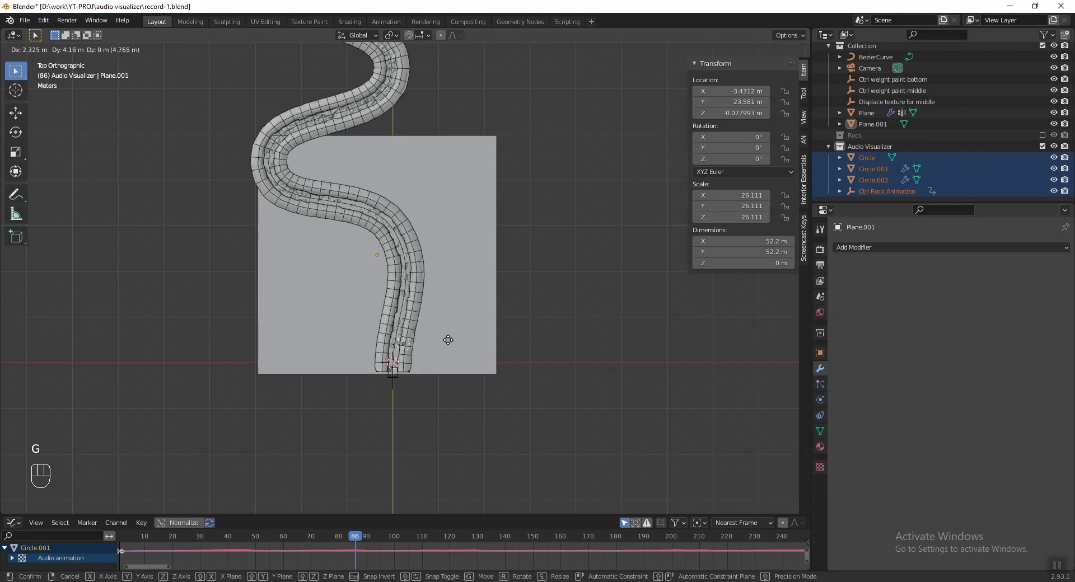
left_click(445, 241)
scroll(448, 252, "up", 6)
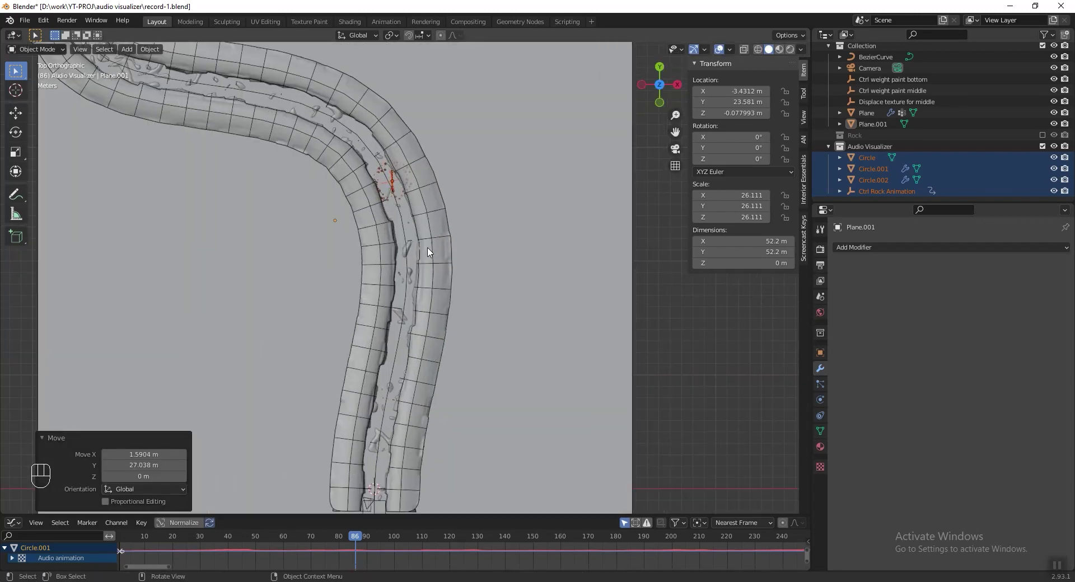
scroll(456, 276, "up", 5)
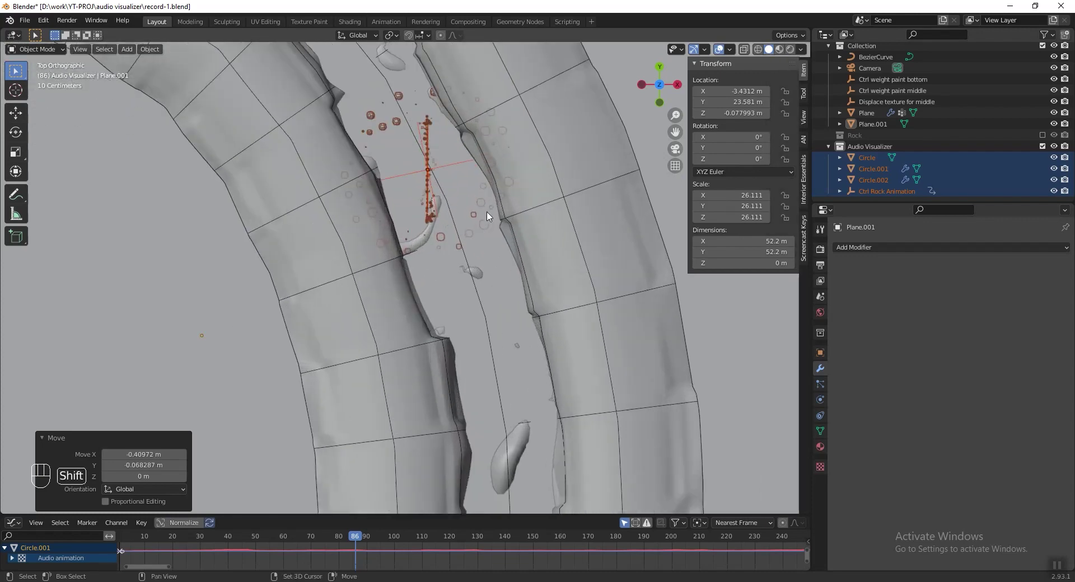
- Rotate the audio visualizer objects 90° around the global Z axis
key("r")
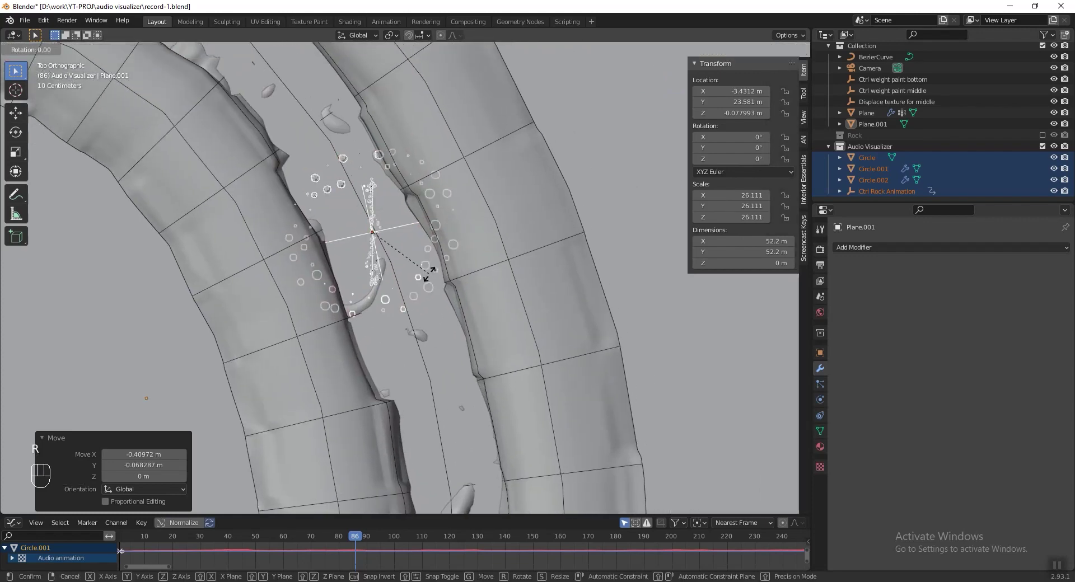
type("z")
type("90")
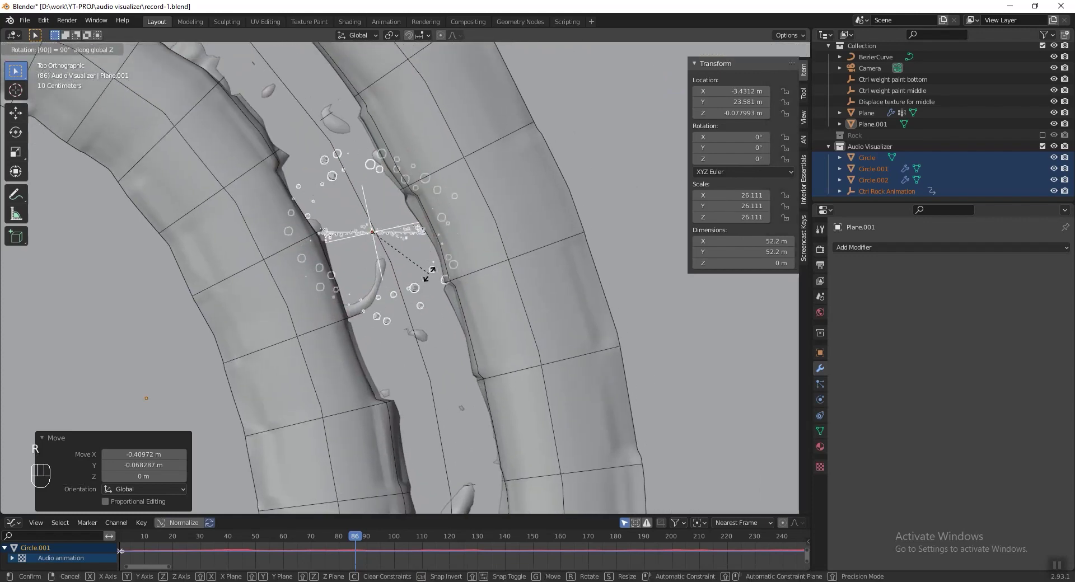
key("Return")
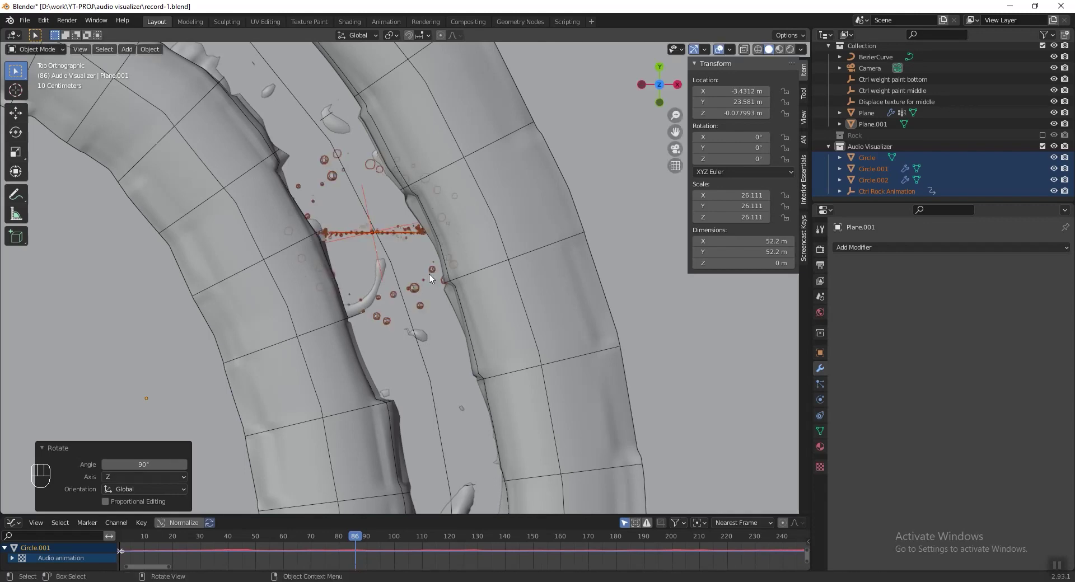
- Fly the camera forward through the tunnel until it is closer to the audio visualizer, and save the file
key("KP_0")
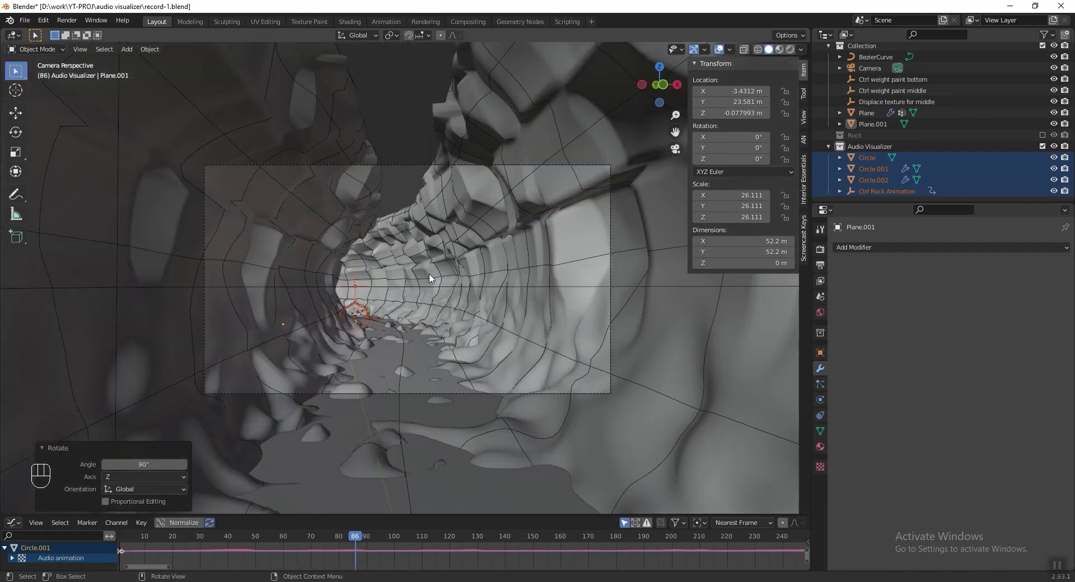
key("shift")
key("shift+grave")
key("w")
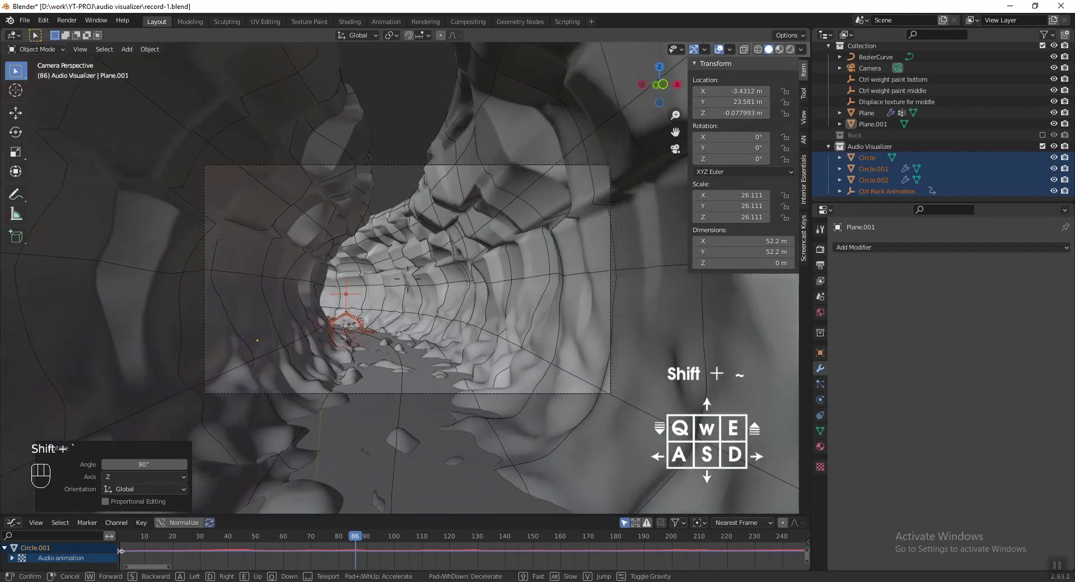
key("w")
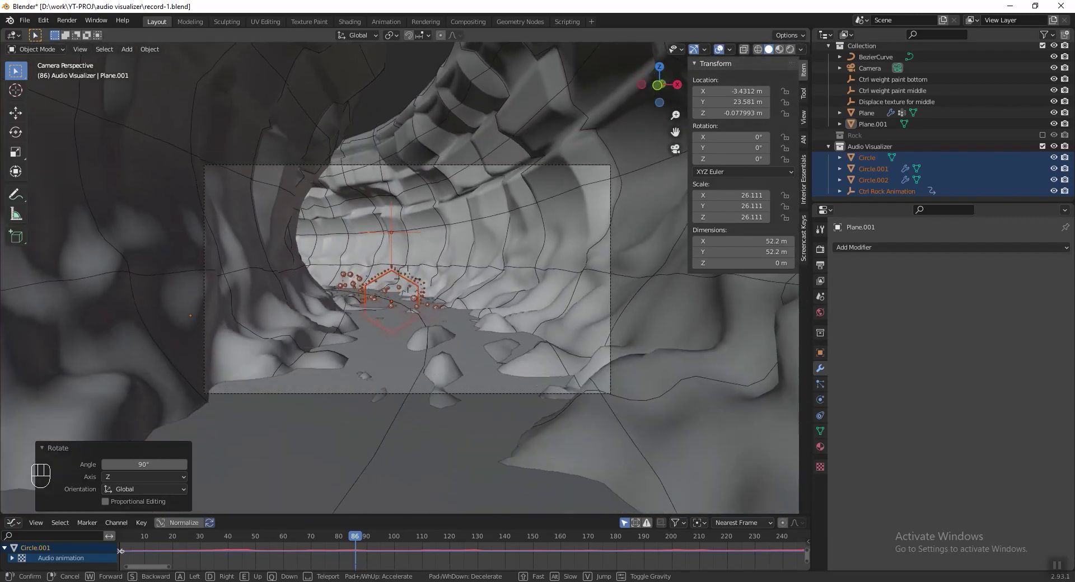
left_click(385, 339)
key("ctrl+s")
- Raise the audio visualizer objects along the Z axis by about 2.27 m
key("g")
key("z")
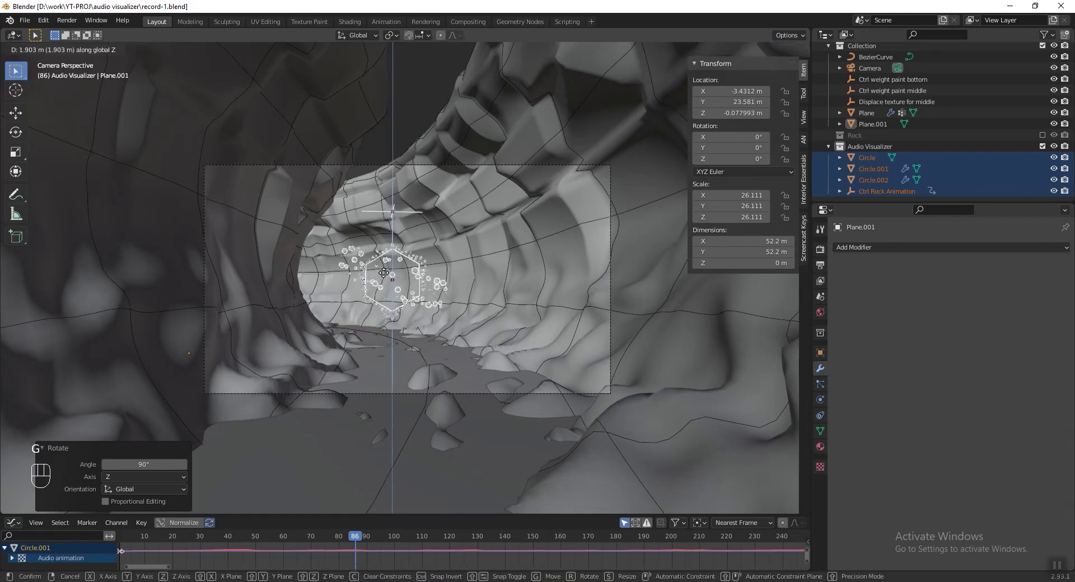
left_click(384, 263)
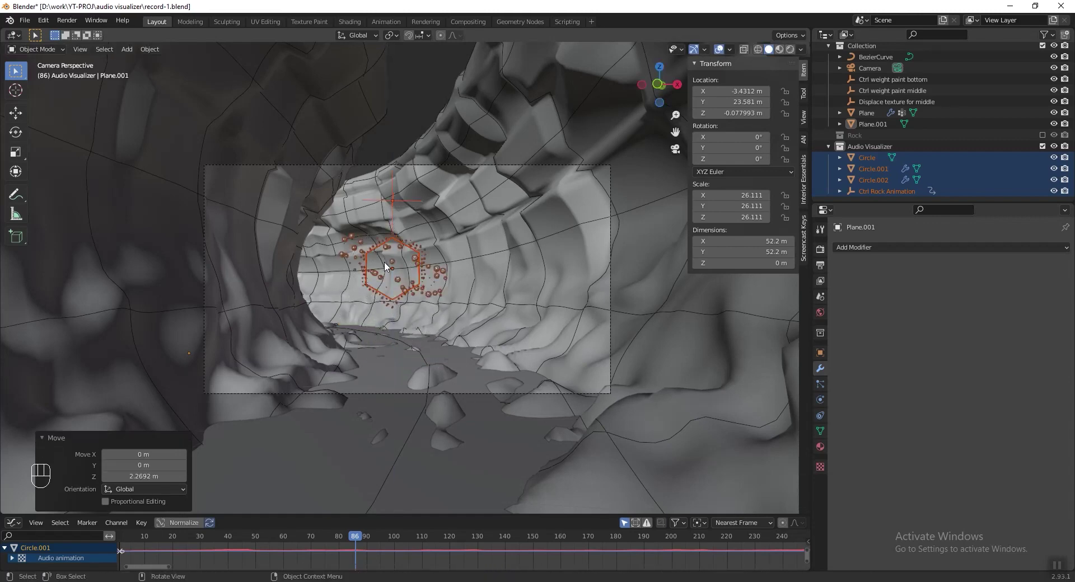
- Enlarge the audio visualizer objects by about 1.5 to fill the tunnel, and fine-tune their size with a final scale of about 0.912
key("s")
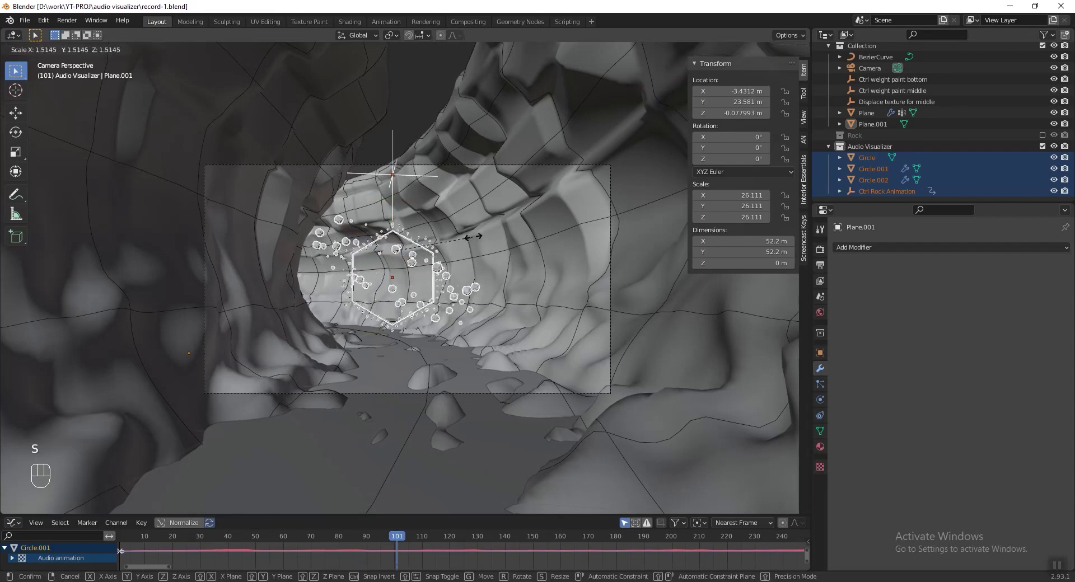
left_click(478, 242)
key("s")
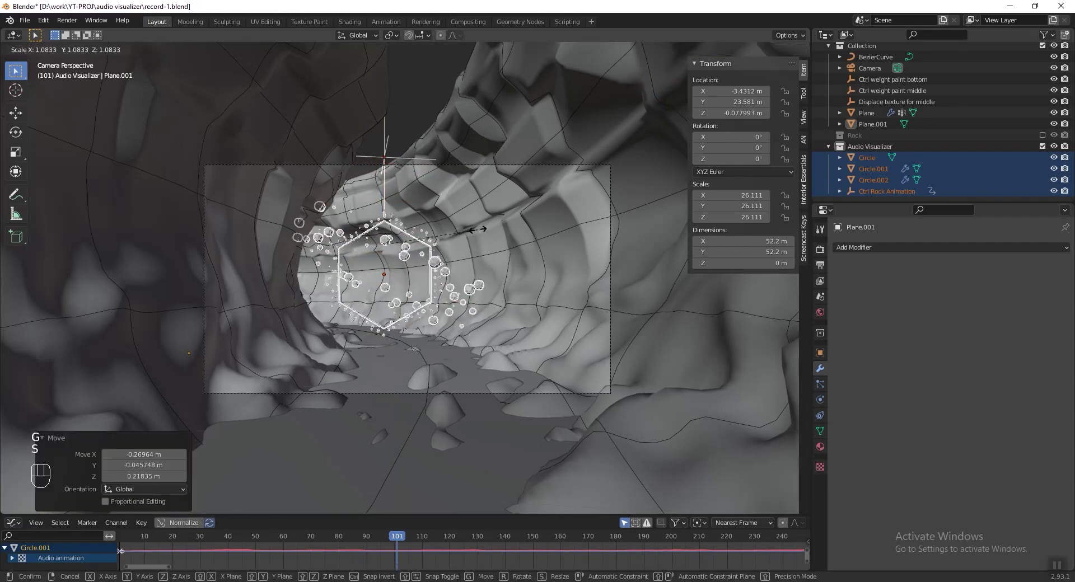
left_click(451, 233)
middle_click_drag(451, 232, 532, 232)
key("s")
left_click(554, 235)
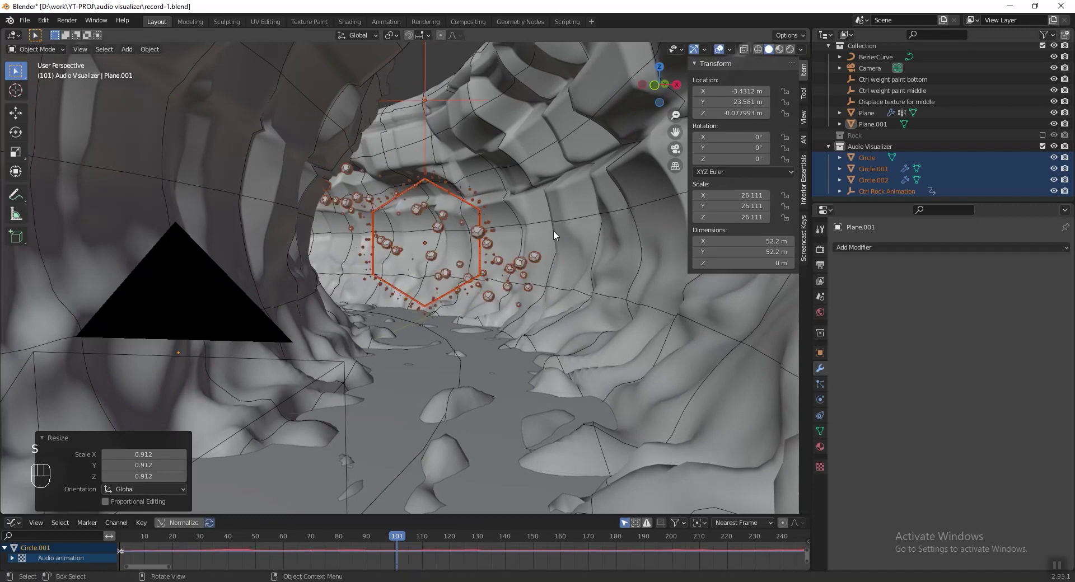
- Return to the camera view, save the file and turn off the viewport's wireframe overlay
key("KP_0")
key("ctrl+s")
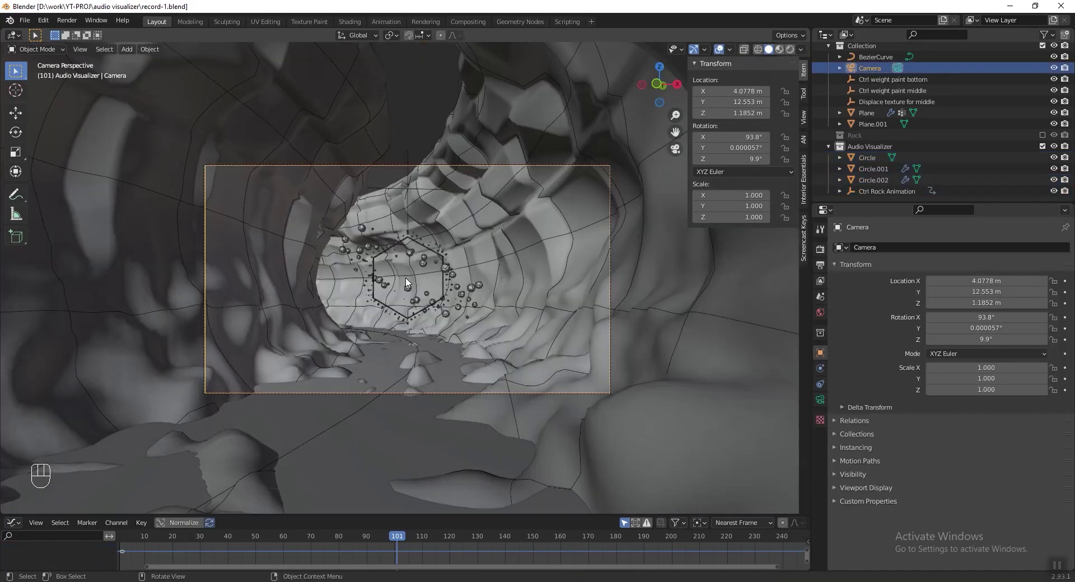
key("ctrl+s")
left_click(728, 49)
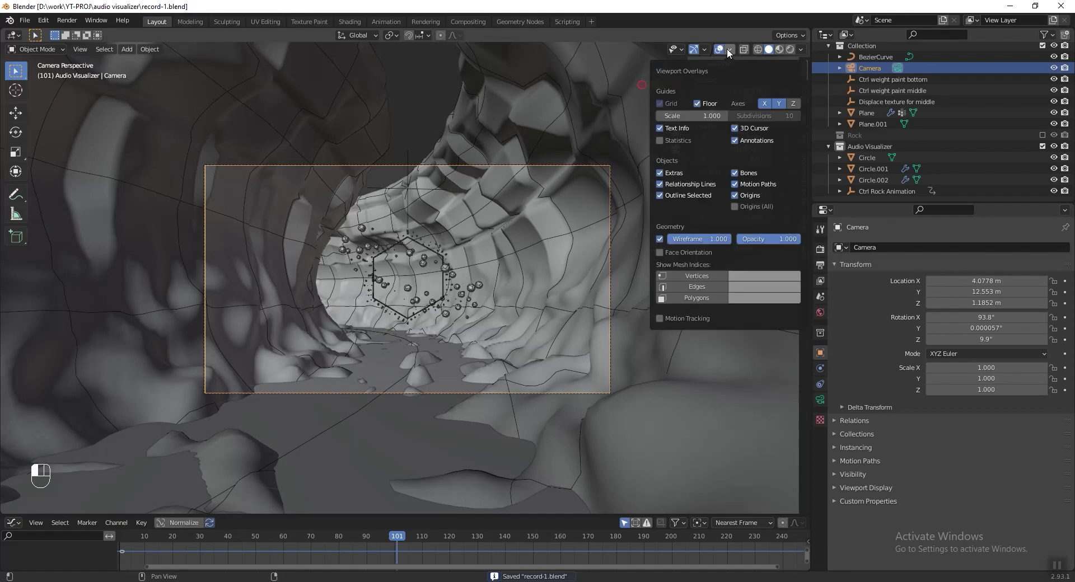
left_click(661, 235)
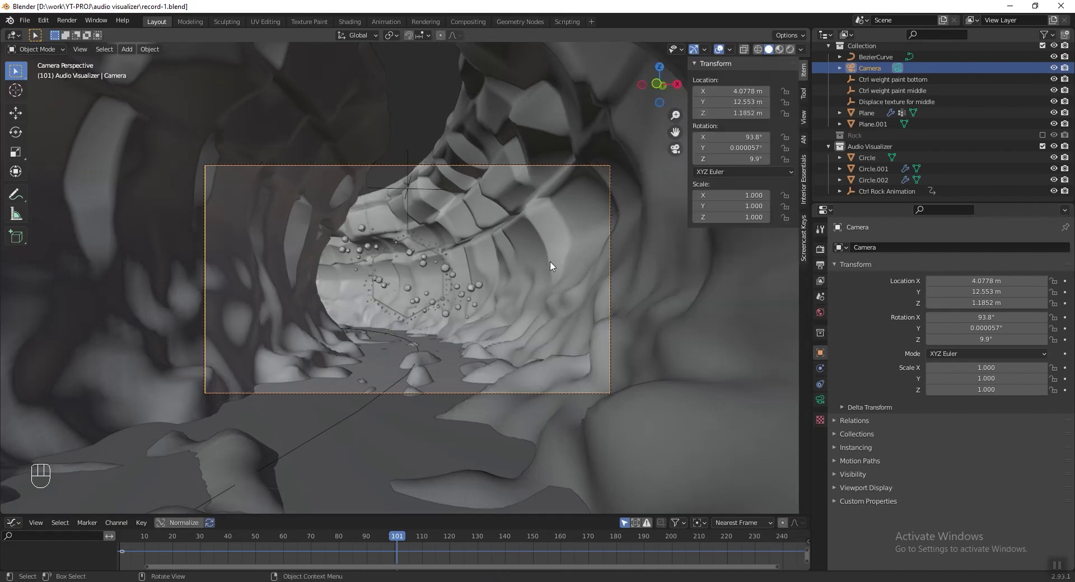
- Switch the viewport to rendered shading and enable Screen Space Raytracing in the Eevee render settings
middle_click_drag(551, 266, 538, 287, "shift")
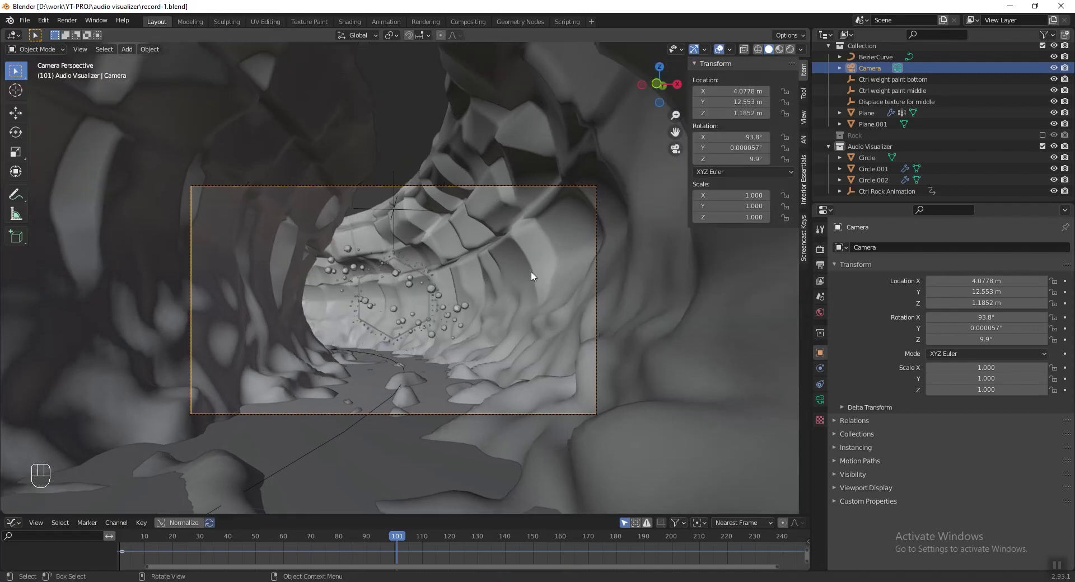
left_click(791, 50)
left_click(820, 249)
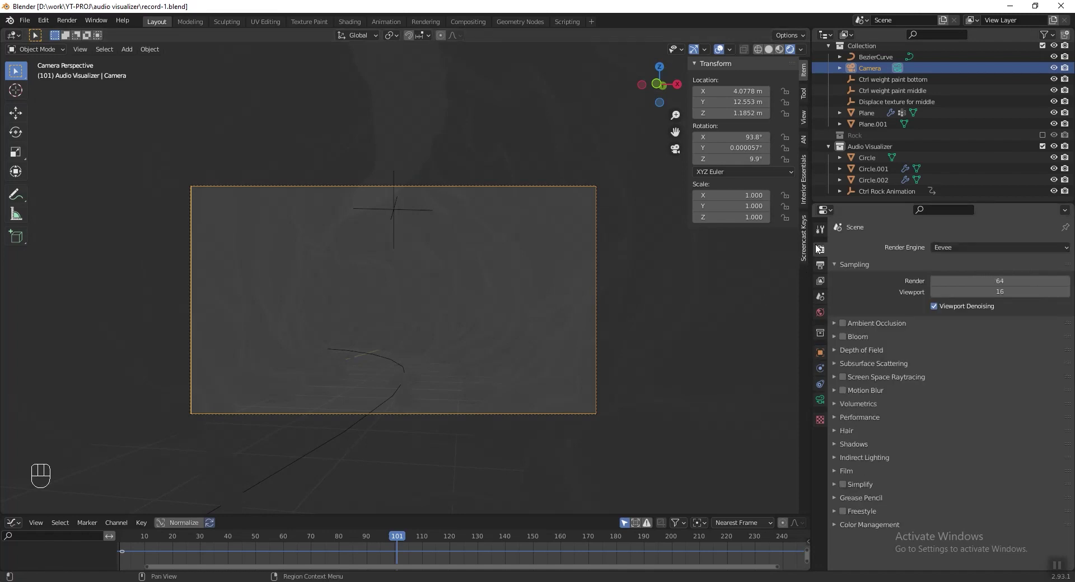
left_click(843, 376)
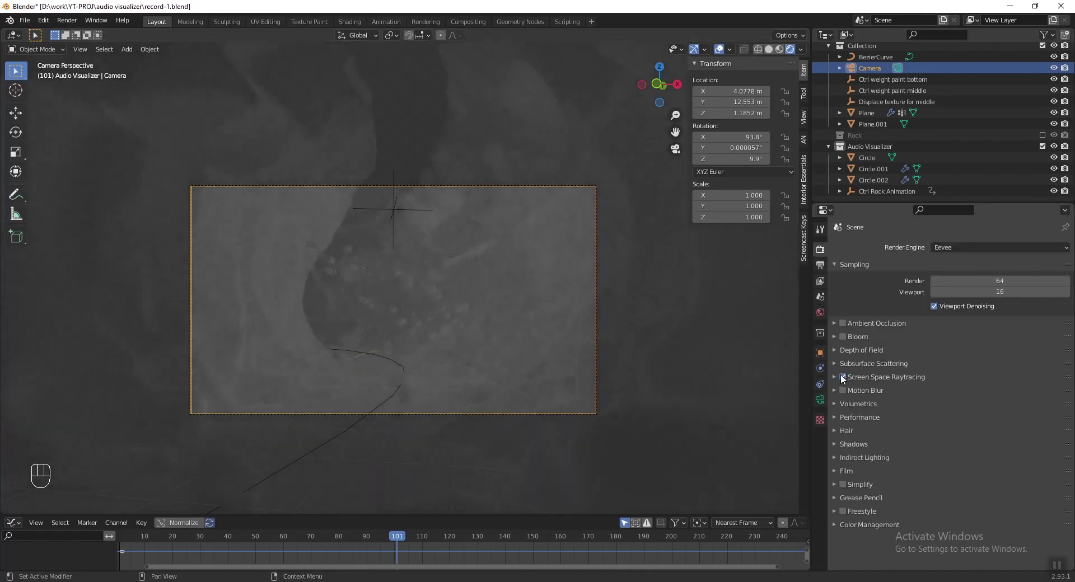
left_click(841, 374)
- Set the viewport sampling to 64 and turn off Half Res Trace for Screen Space Raytracing
left_click(980, 292)
type("64")
key("Return")
left_click(929, 405)
- Give the visualizer's hexagon a new material with an Emission surface at strength 10, and save the file
left_click(361, 289)
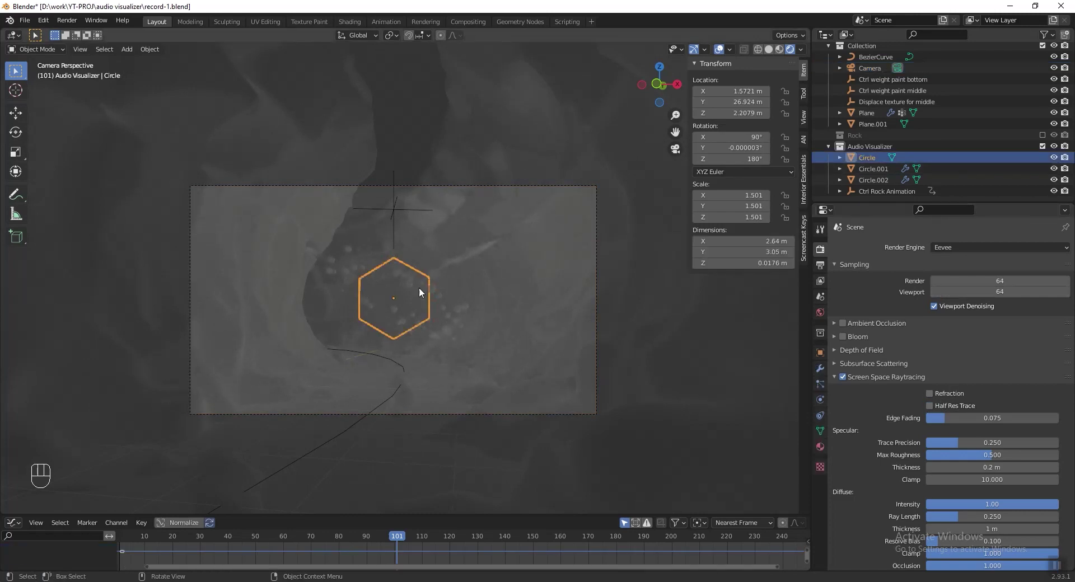
left_click(820, 446)
left_click(925, 297)
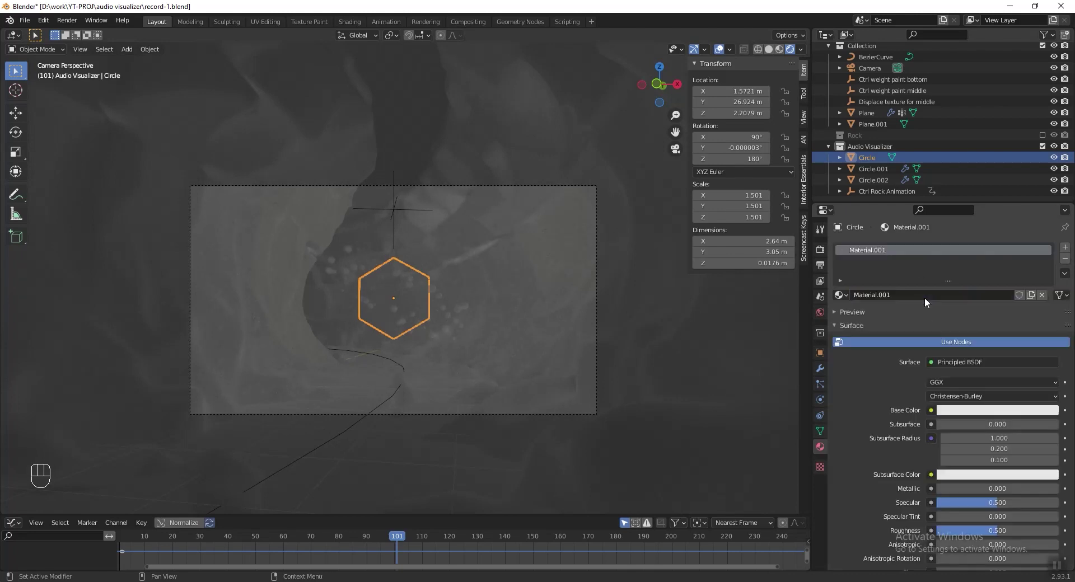
left_click(933, 363)
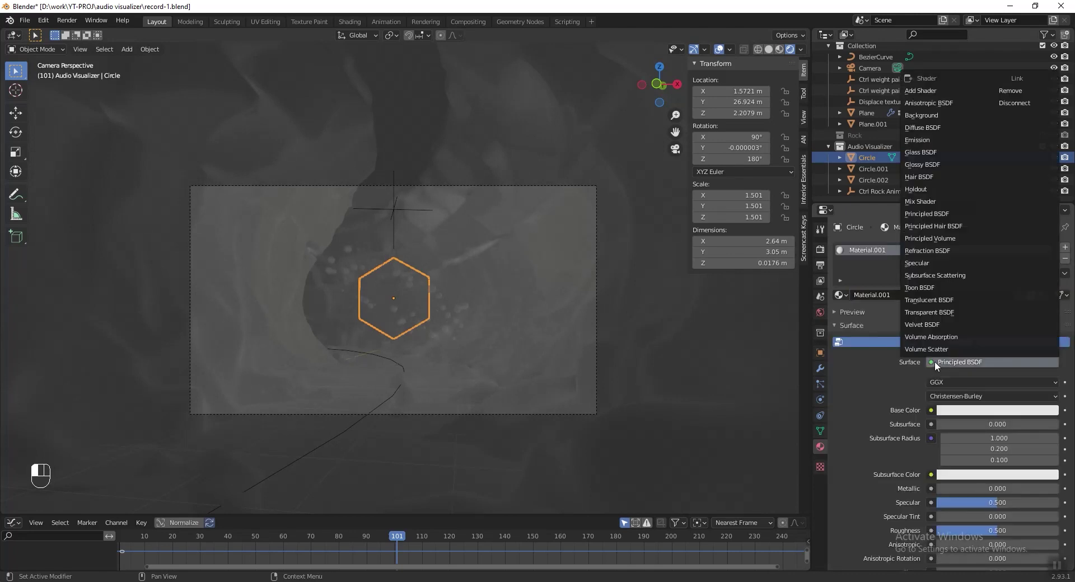
left_click(956, 140)
double_click(957, 395)
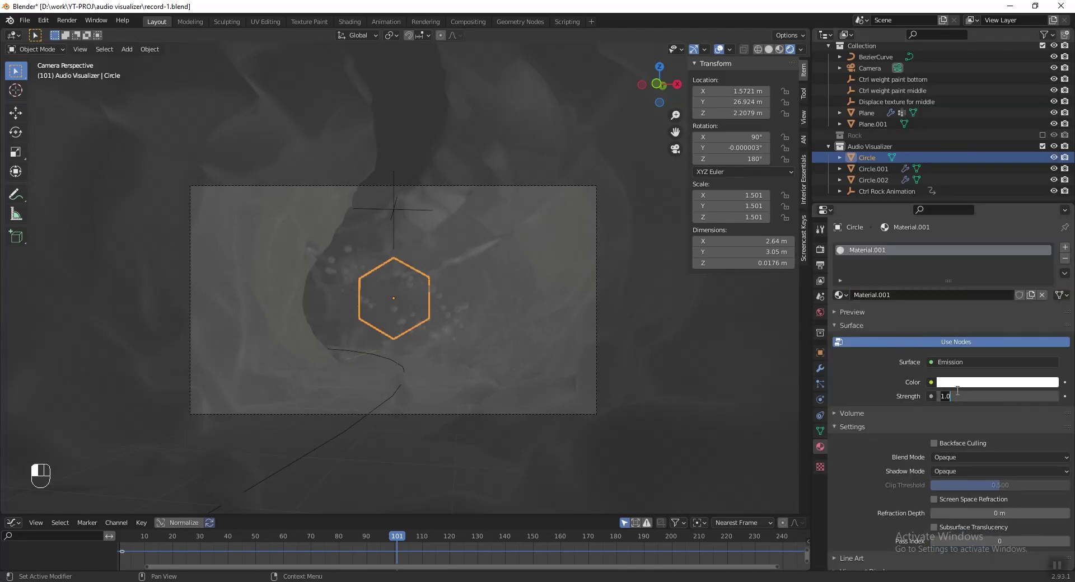
type("10")
key("Return")
key("ctrl+s")
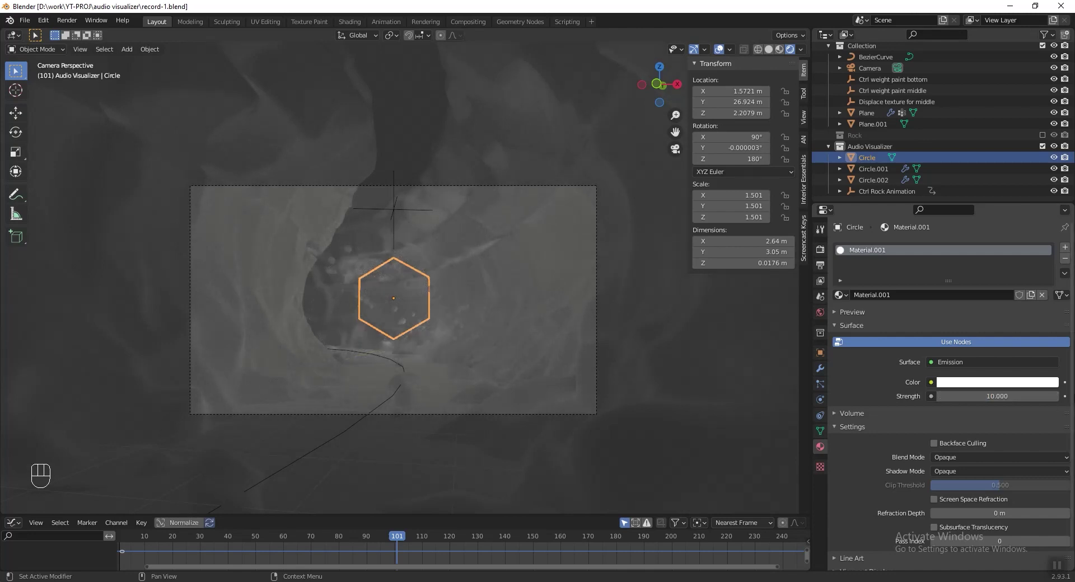
- Copy the hexagon's emission material, enable the Rock collection and paste the material into a new one on its Sphere
left_click(1064, 273)
left_click(1019, 288)
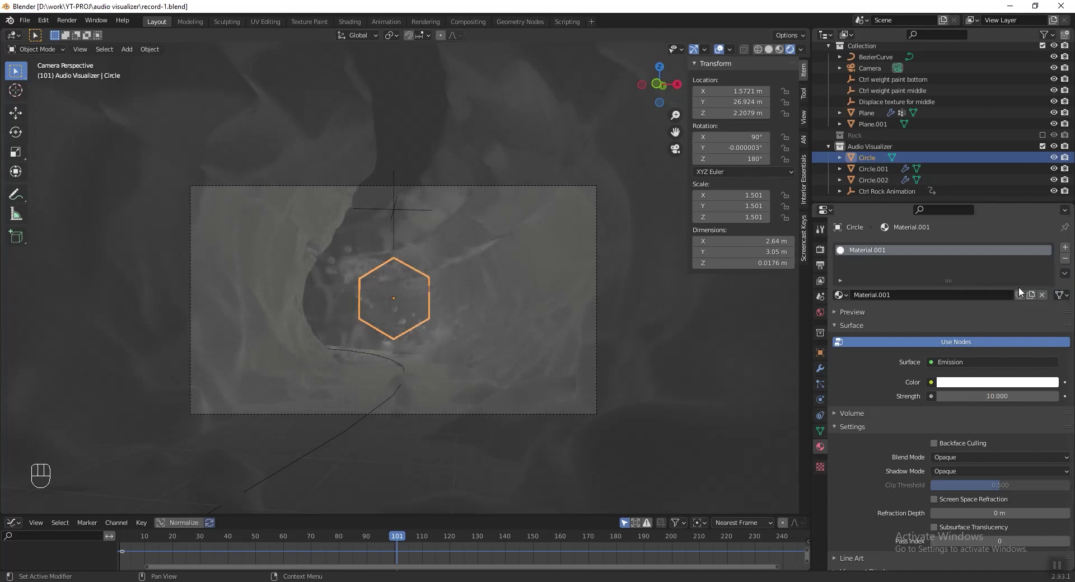
left_click(1041, 135)
scroll(974, 153, "down", 3)
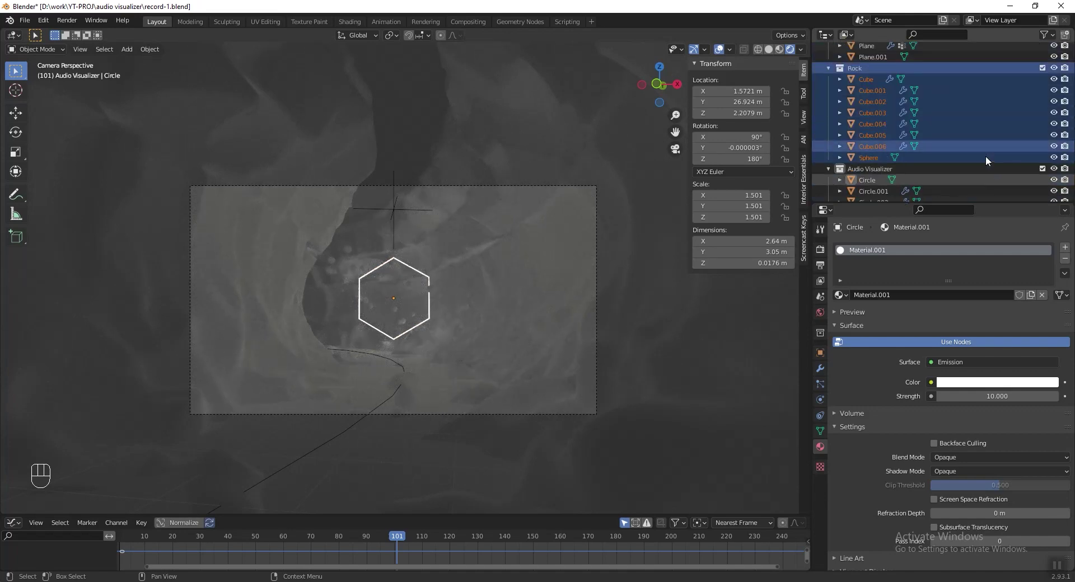
left_click(871, 157)
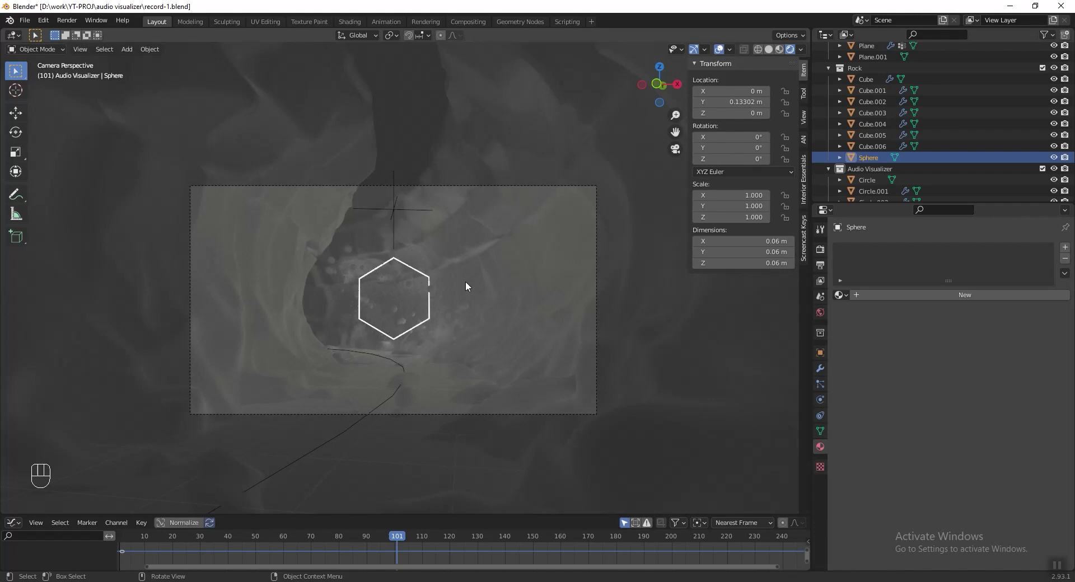
left_click(964, 294)
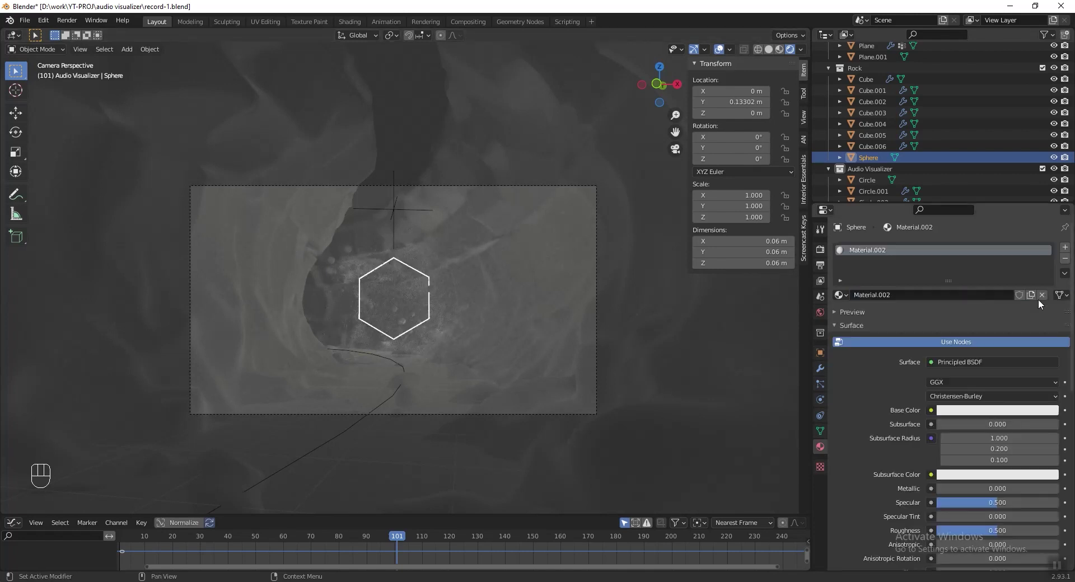
left_click(1064, 273)
left_click(1030, 308)
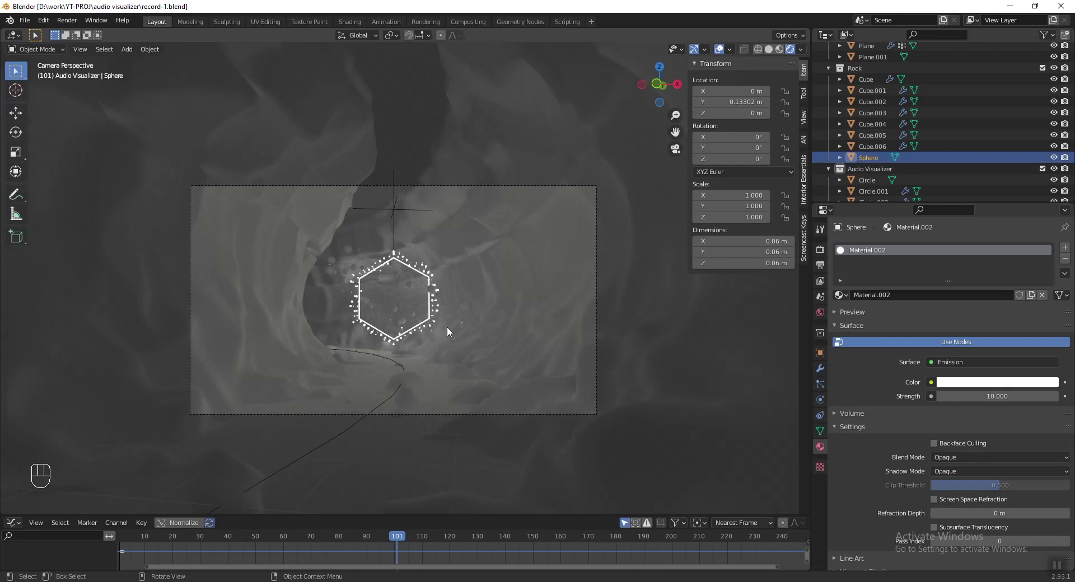
- Snap the 3D cursor to the hexagon, add a point light there and save the file
left_click(405, 263)
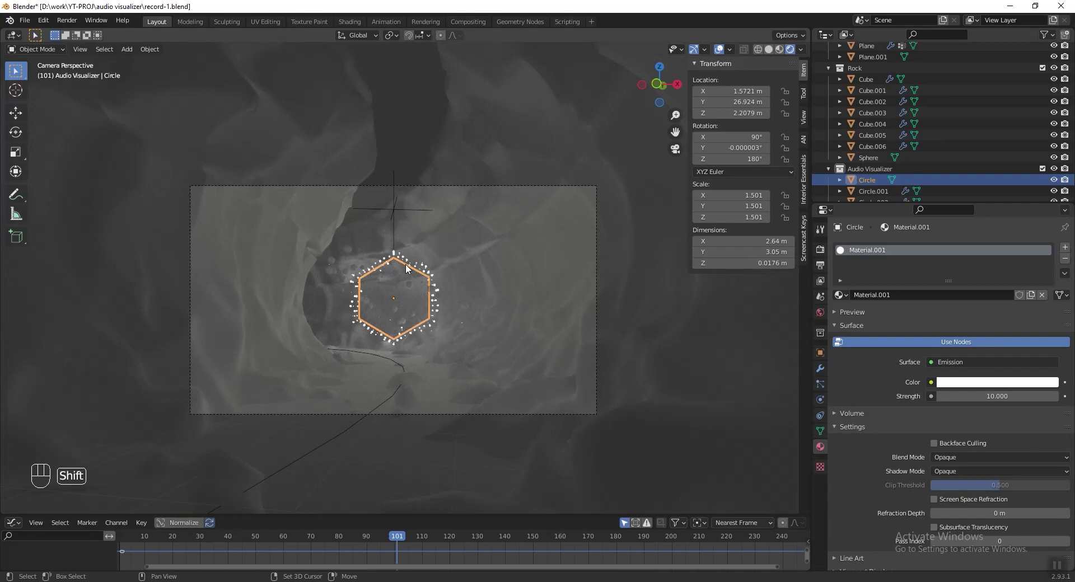
key("shift+s")
left_click(403, 329)
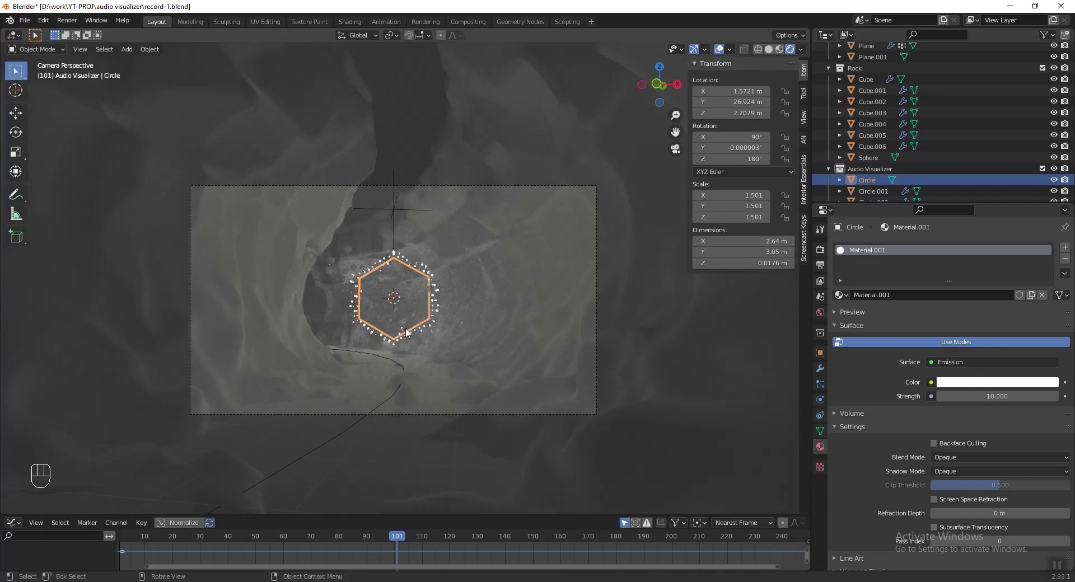
key("shift+a")
mouse_move(334, 423)
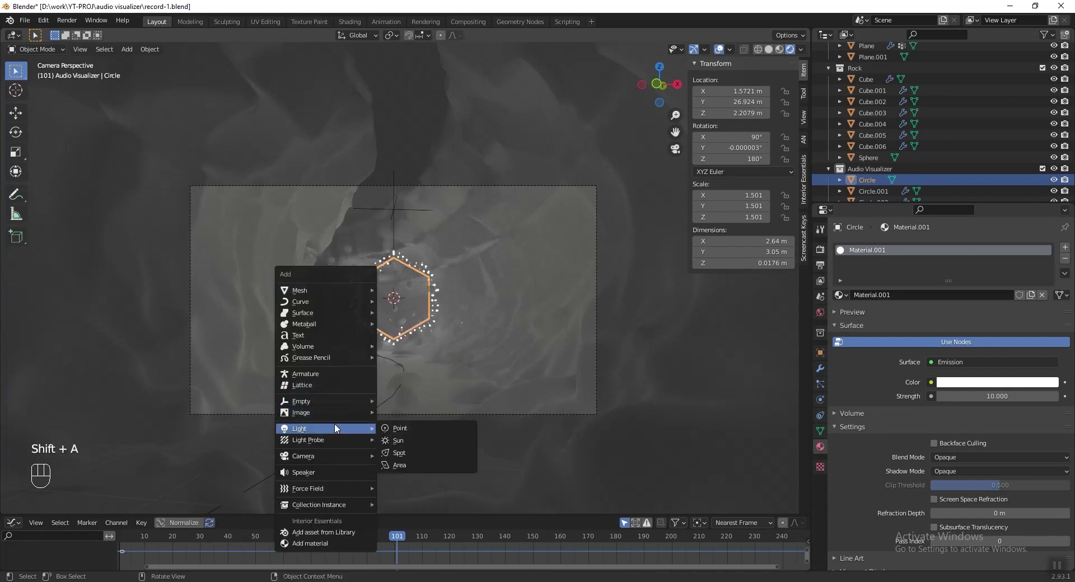
left_click(408, 426)
key("ctrl+s")
- Set the point light's power to 400 W and its radius to about 1.06 m
left_click(963, 320)
type("400")
key("Return")
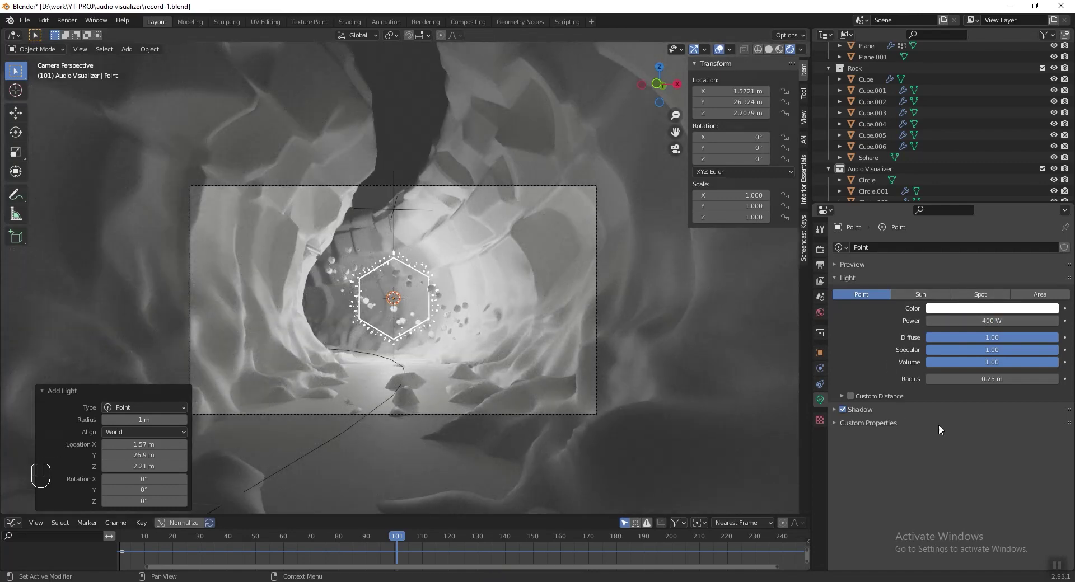
left_click_drag(990, 379, 1025, 379)
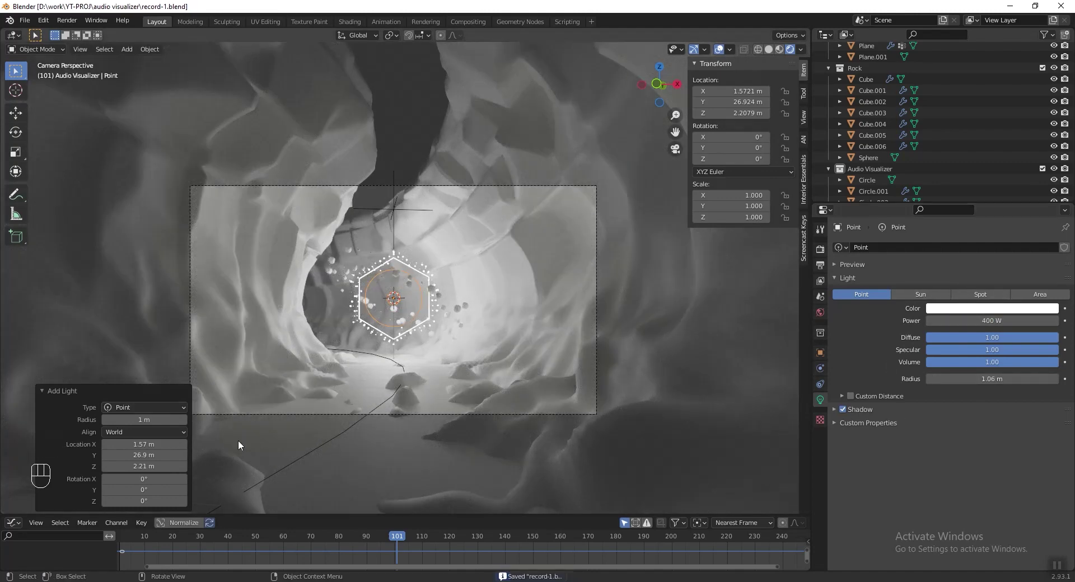
- Give the floor plane a new material with a Glossy BSDF surface and a roughness of 0
left_click(370, 383)
left_click(938, 297)
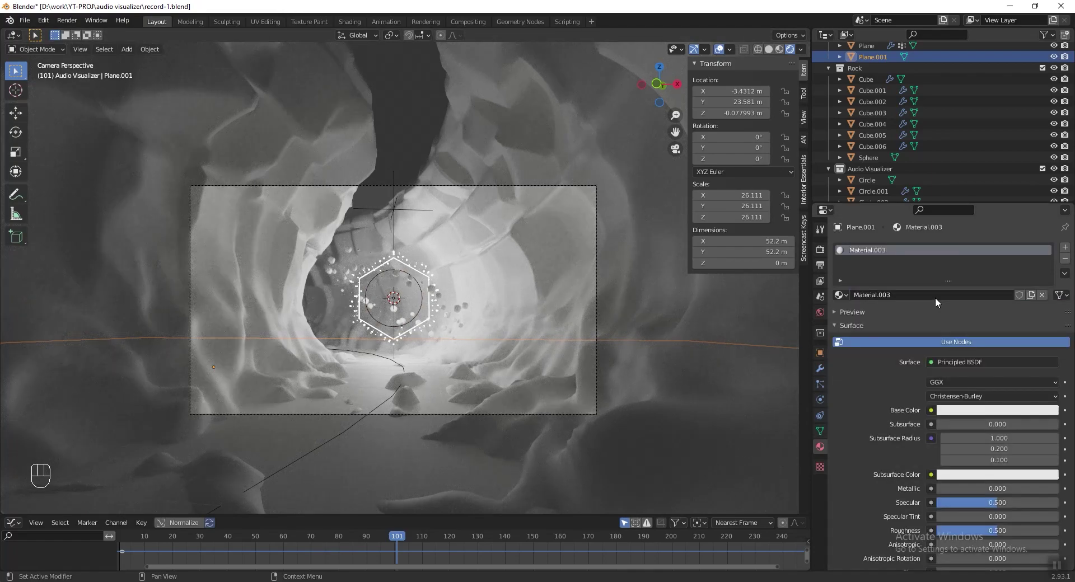
left_click(934, 363)
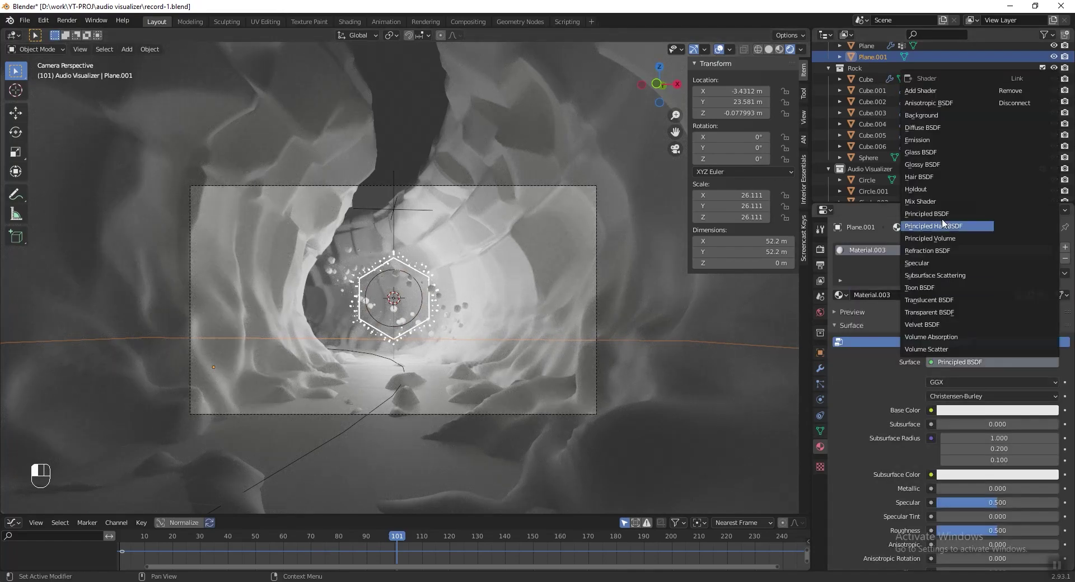
left_click(933, 164)
left_click(955, 411)
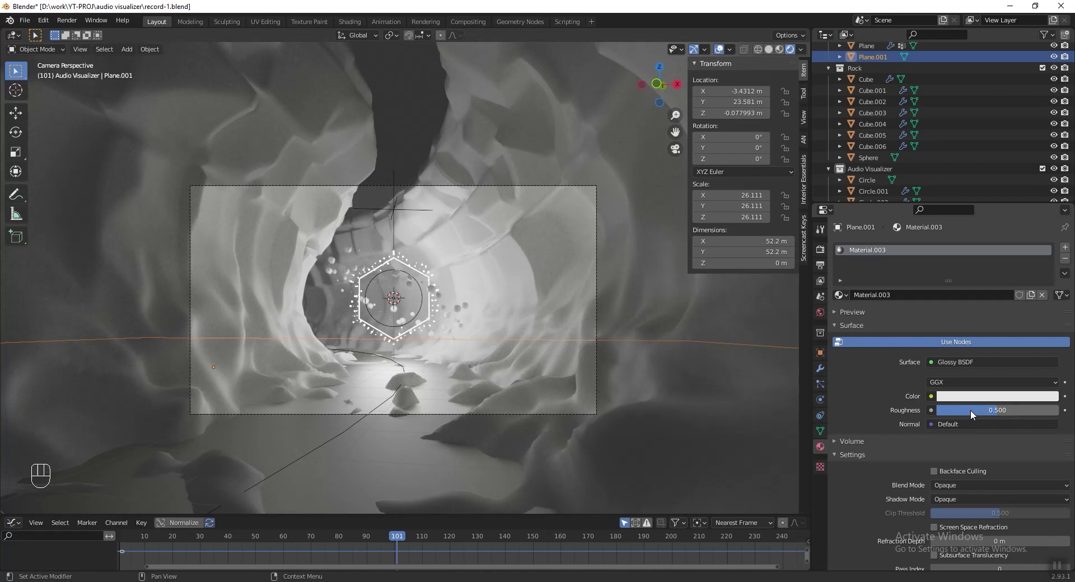
type("0")
key("Return")
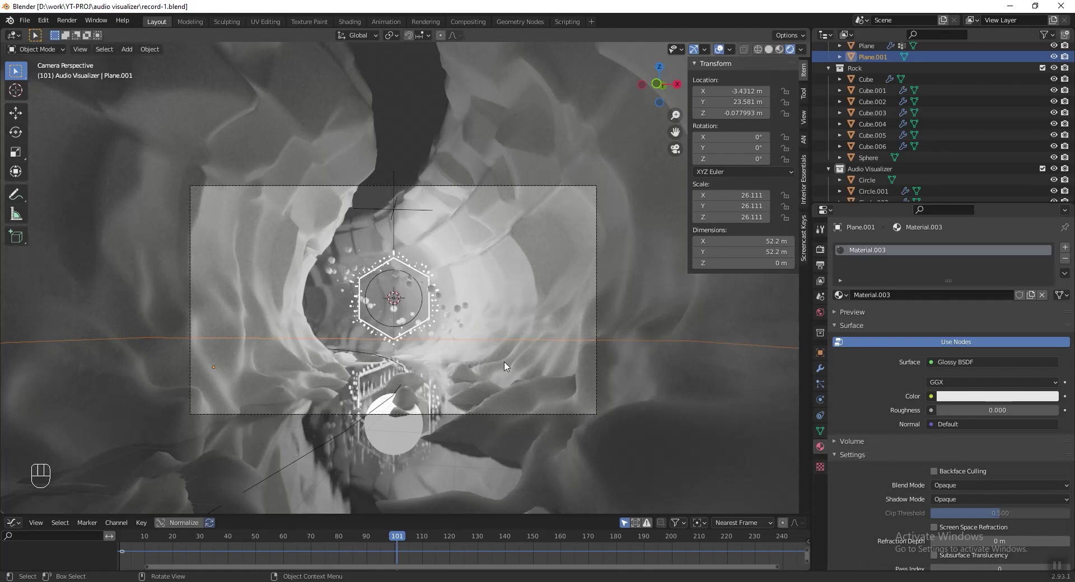
- Add a Reflection Plane light probe and lower it about 2.33 m along Z to the cave floor
key("shift+a")
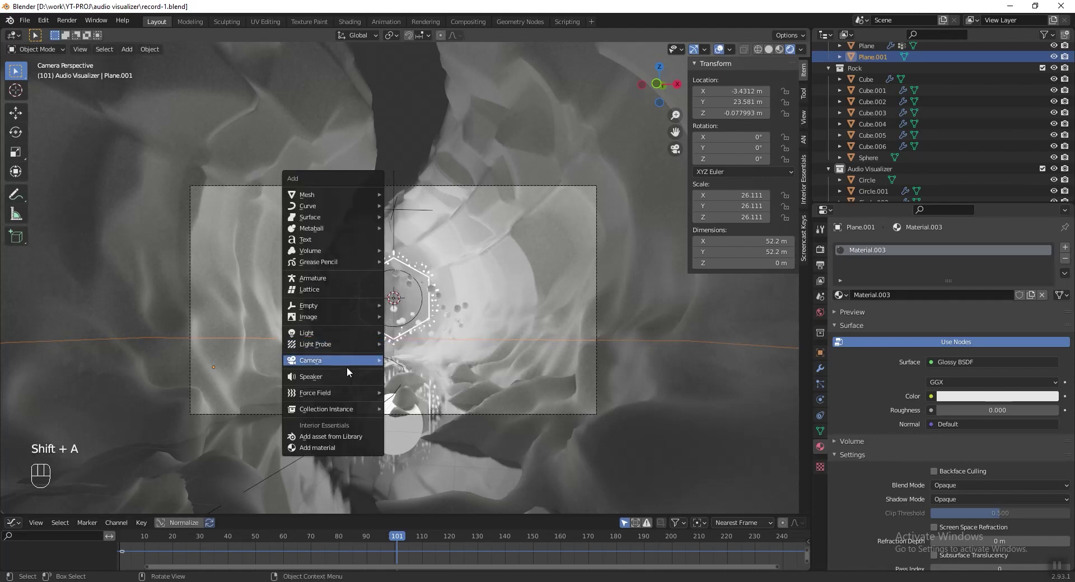
mouse_move(348, 345)
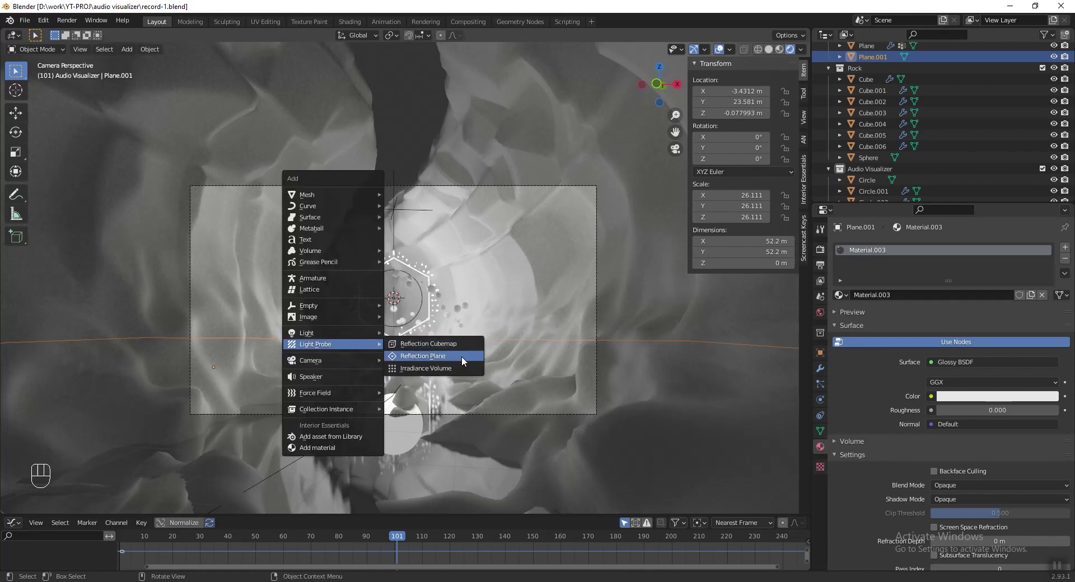
left_click(454, 356)
key("g")
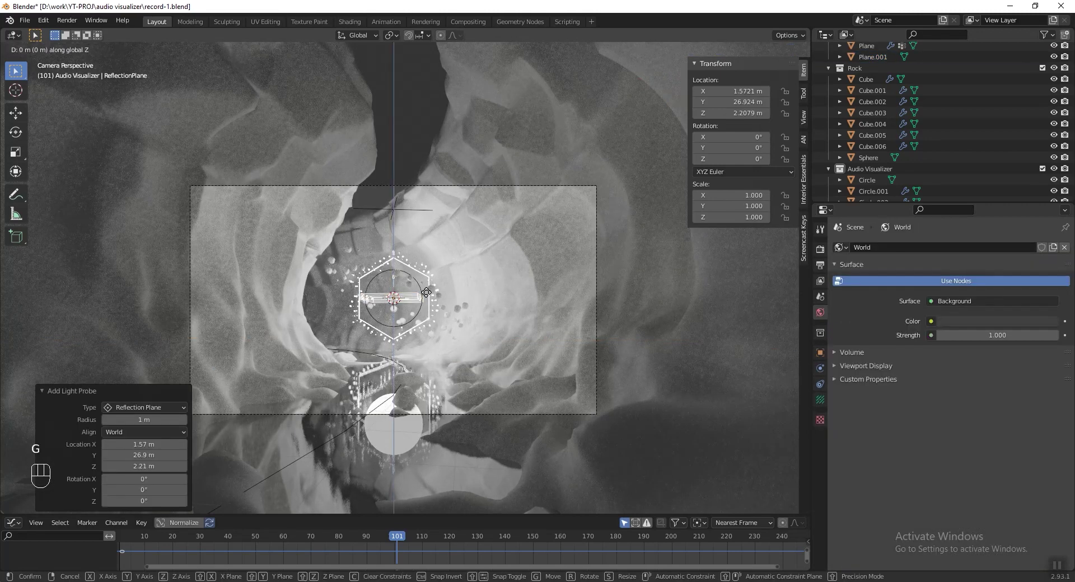
key("z")
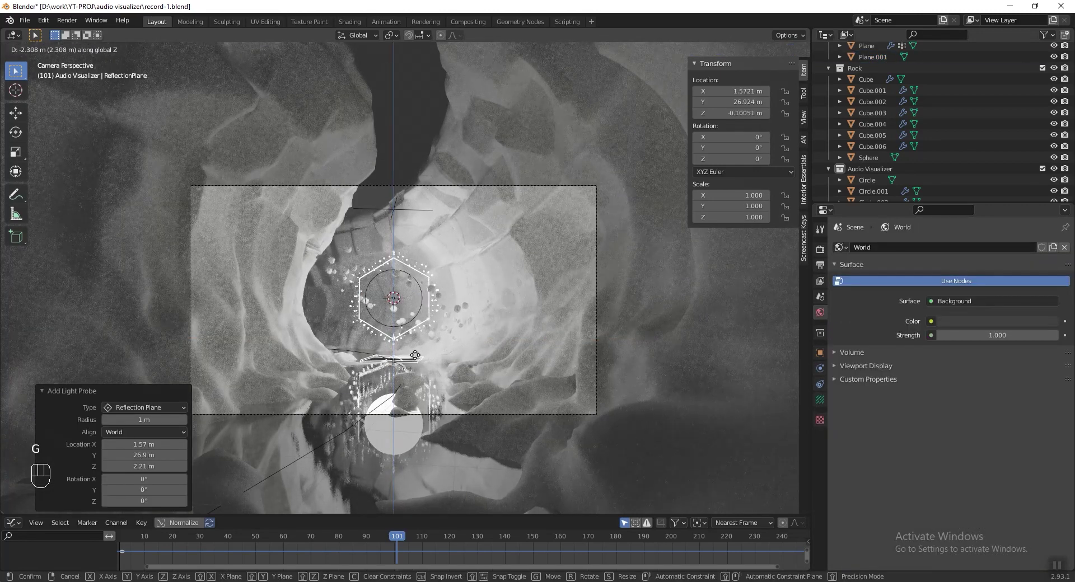
left_click(416, 360)
- Scale the reflection plane up to about 15.56 and shift it about -5.76 m along Y to cover the tunnel
key("s")
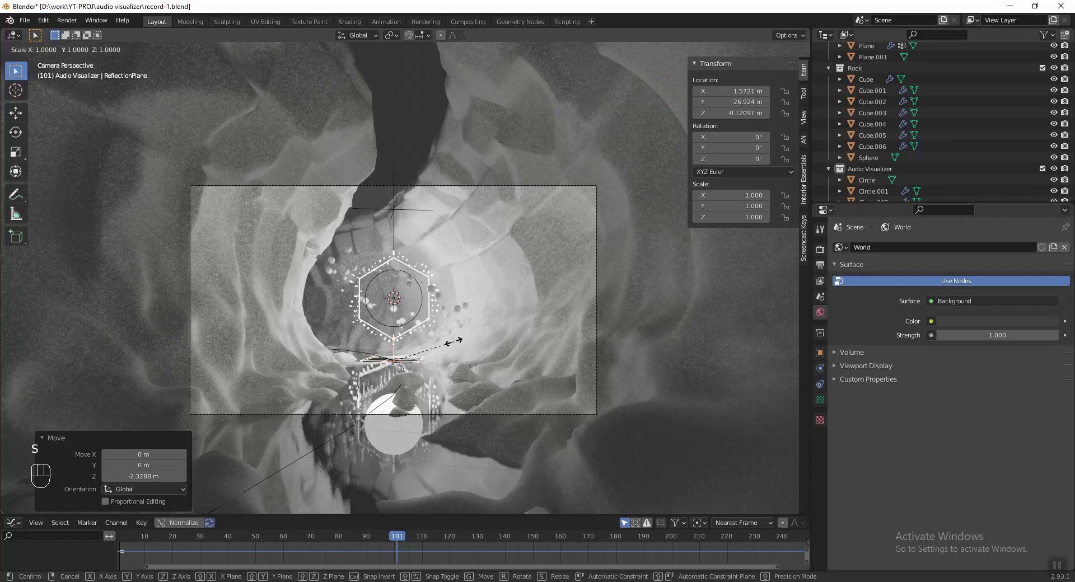
left_click(387, 265)
middle_click_drag(387, 266, 350, 246)
key("ctrl+z")
key("g")
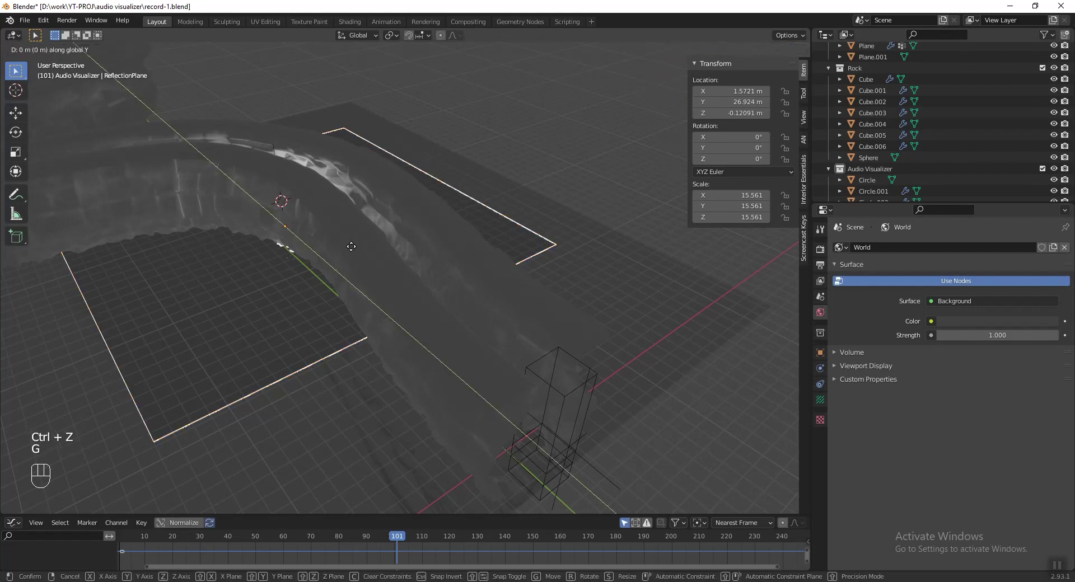
left_click(386, 277)
middle_click_drag(387, 277, 407, 337)
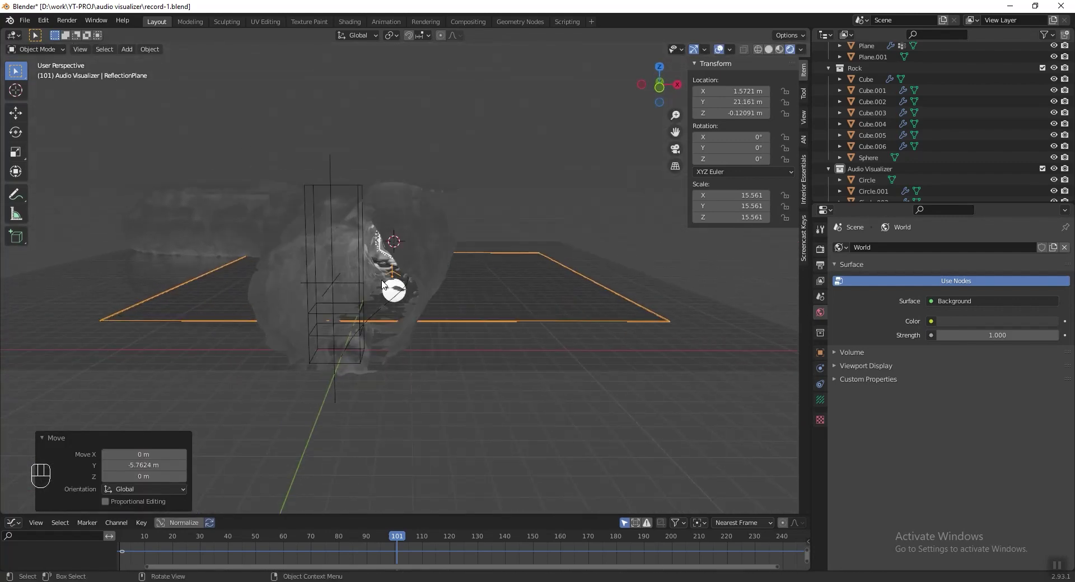
- Set the reflection plane's distance to 4 m, raise it about 0.39 m along Z in camera view, and save the file
key("KP_0")
scroll(407, 337, "up", 5)
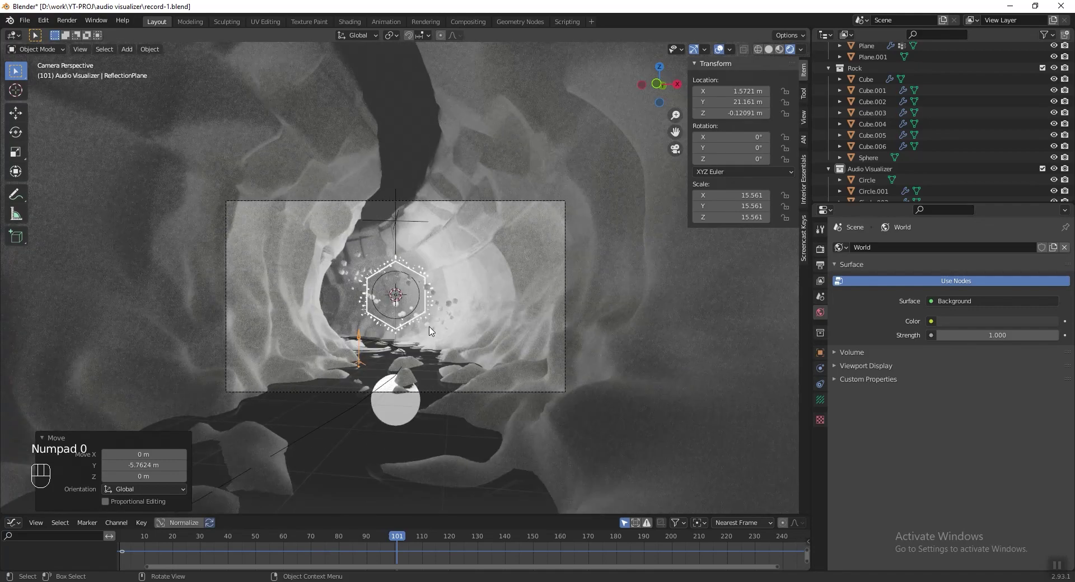
left_click(821, 402)
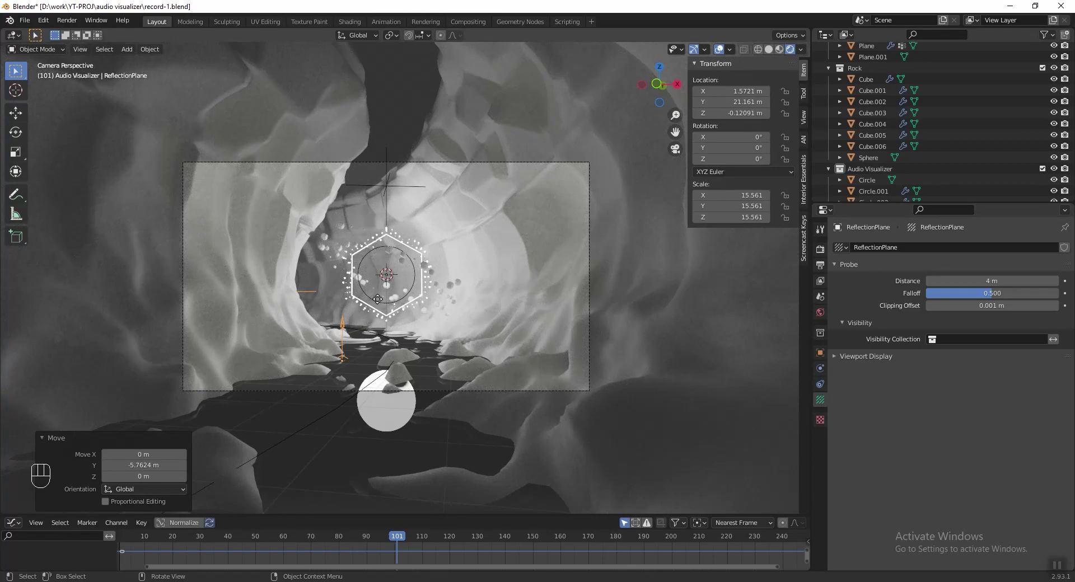
key("g")
key("z")
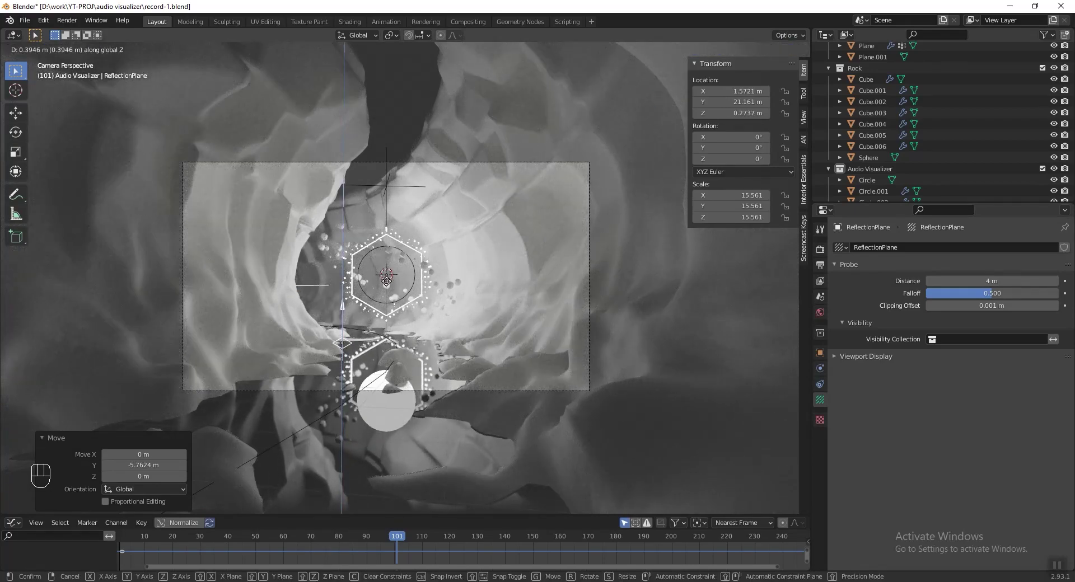
left_click(386, 280)
key("ctrl+s")
- Select the floor plane, split the viewport horizontally with a Shader Editor in the lower half, and save the file
left_click(429, 363)
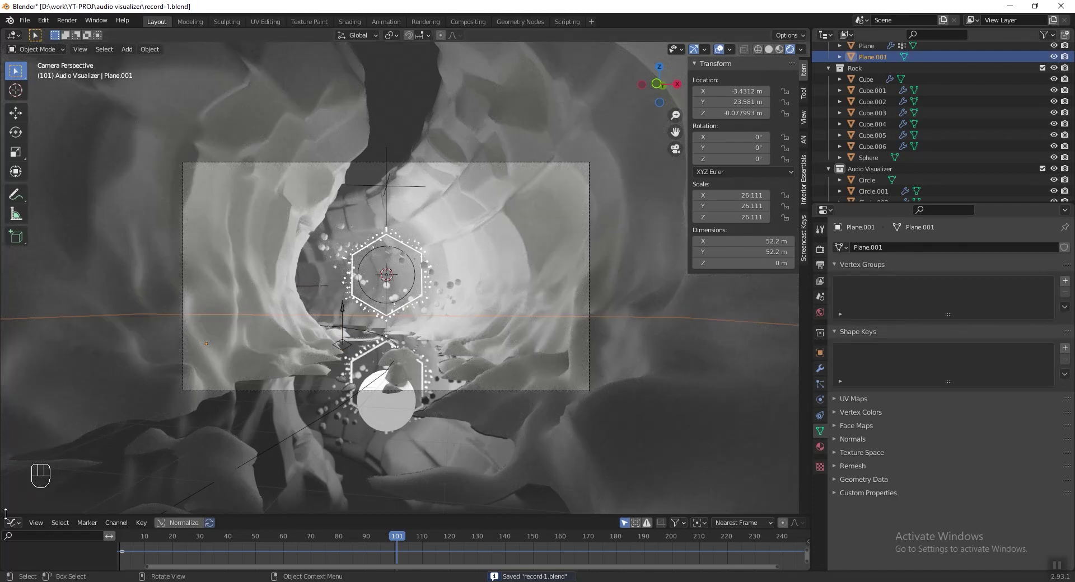
left_click_drag(2, 44, 6, 279)
left_click(14, 287)
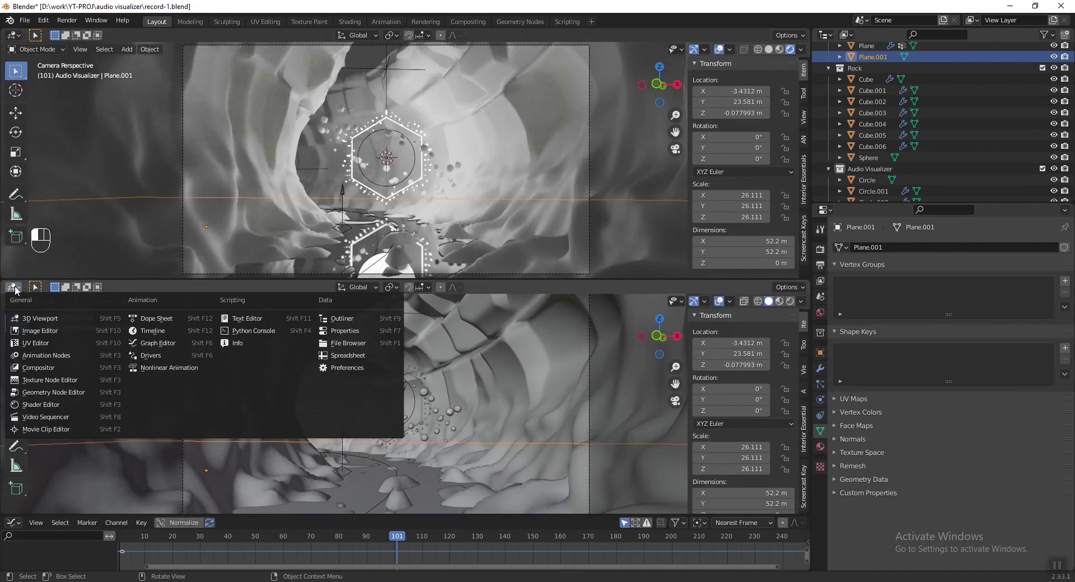
left_click(55, 405)
key("ctrl+s")
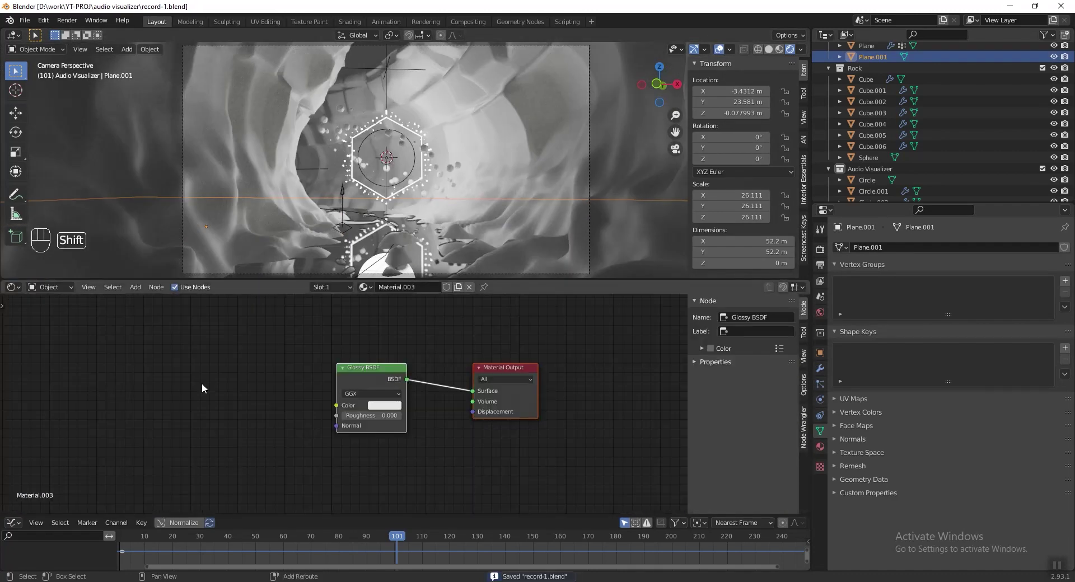
- Add a Bump node to the floor material and connect its Normal output to the Glossy BSDF's Normal input
key("shift+a")
mouse_move(189, 456)
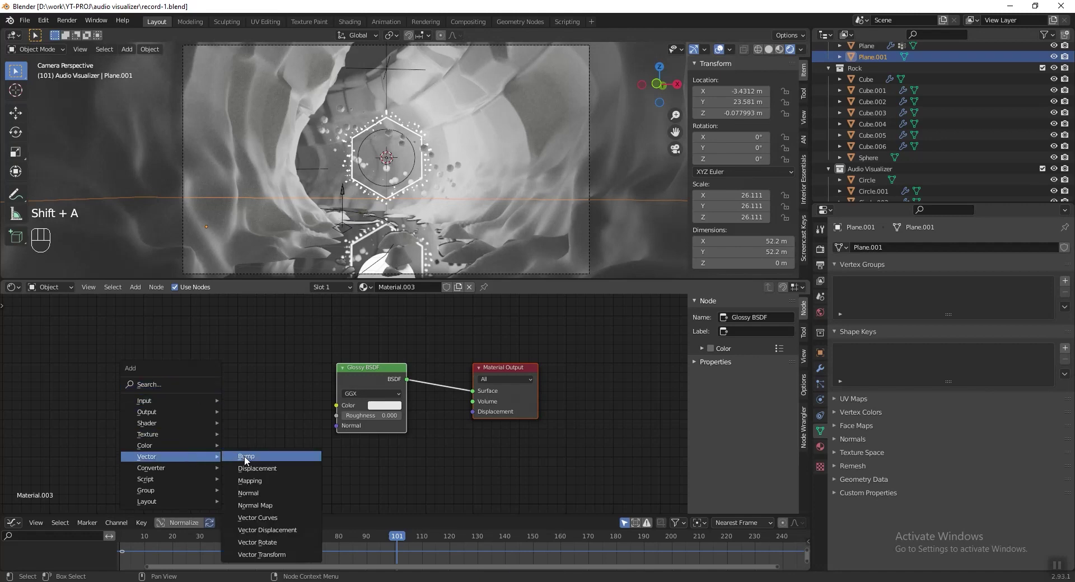
left_click(244, 455)
left_click(215, 382)
left_click_drag(279, 398, 336, 426)
- Add a Noise Texture node and connect its Color output to the Bump node's Height input
key("shift+a")
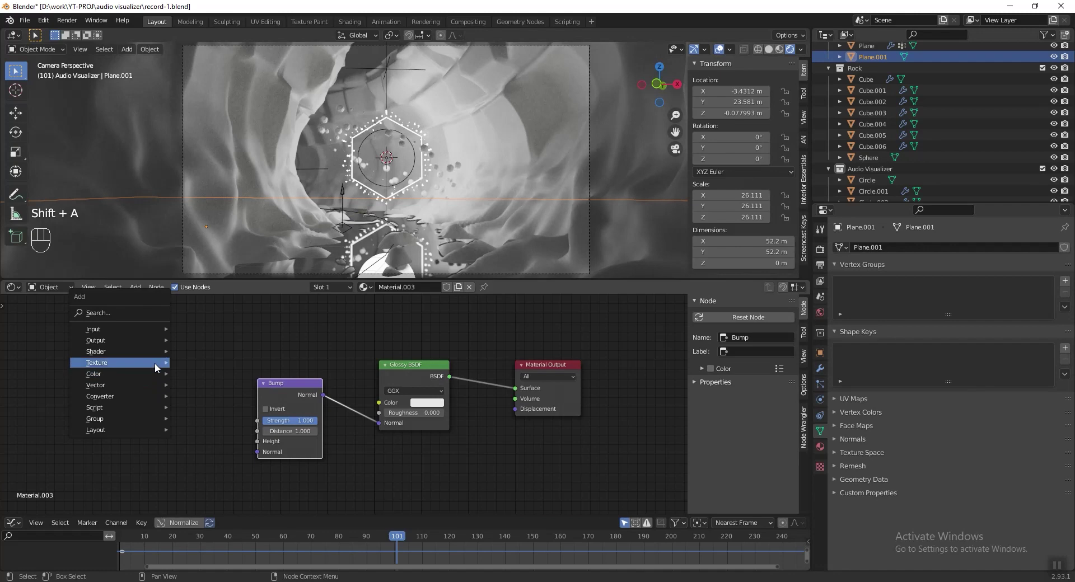
mouse_move(154, 363)
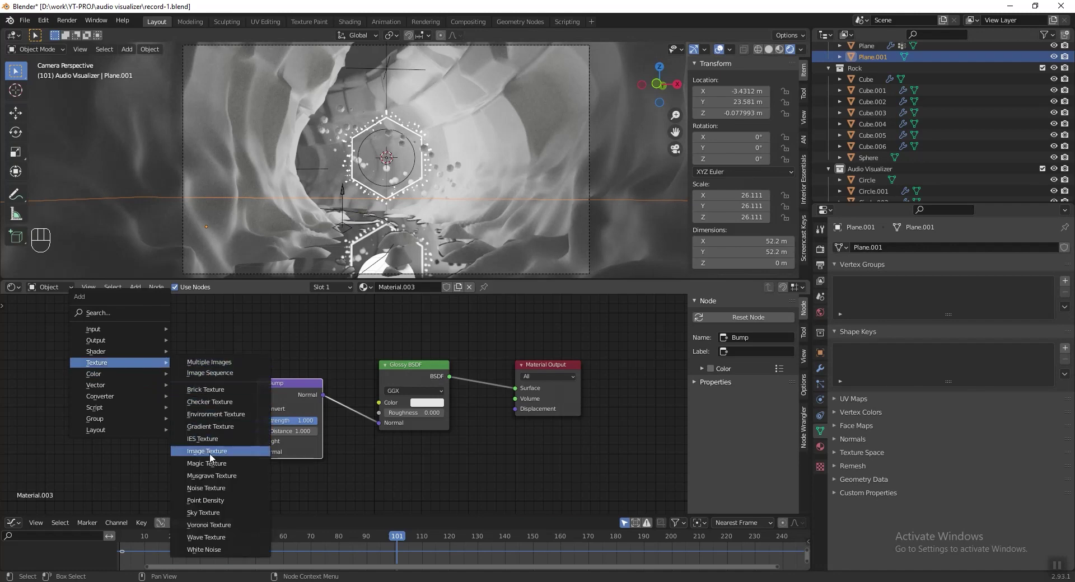
left_click(206, 488)
left_click(155, 371)
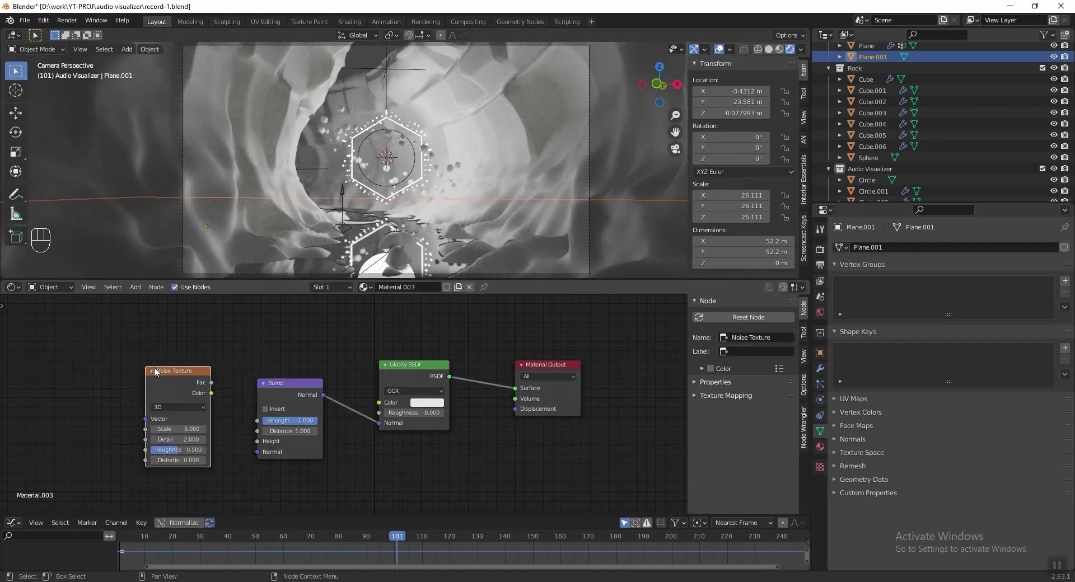
middle_click_drag(155, 371, 188, 361)
left_click_drag(245, 383, 292, 431)
- Add Texture Coordinate and Mapping nodes to the Noise Texture with Node Wrangler
left_click_drag(195, 363, 216, 356)
key("ctrl+t")
scroll(308, 354, "down", 2)
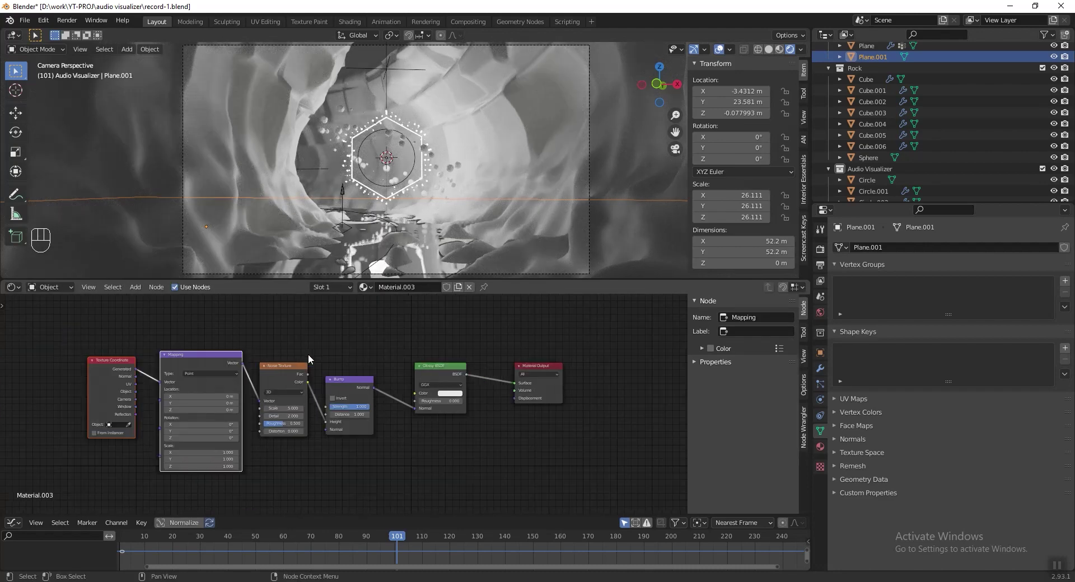
- Look up the Node Wrangler add-on in the preferences to check whether it is enabled
left_click(43, 21)
left_click(75, 183)
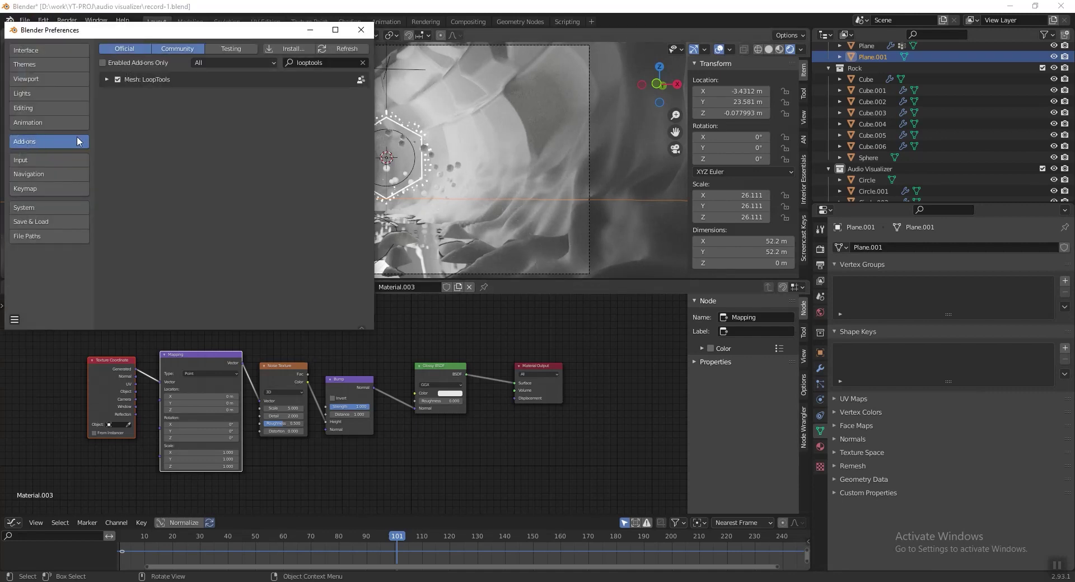
left_click(311, 61)
type("node.w")
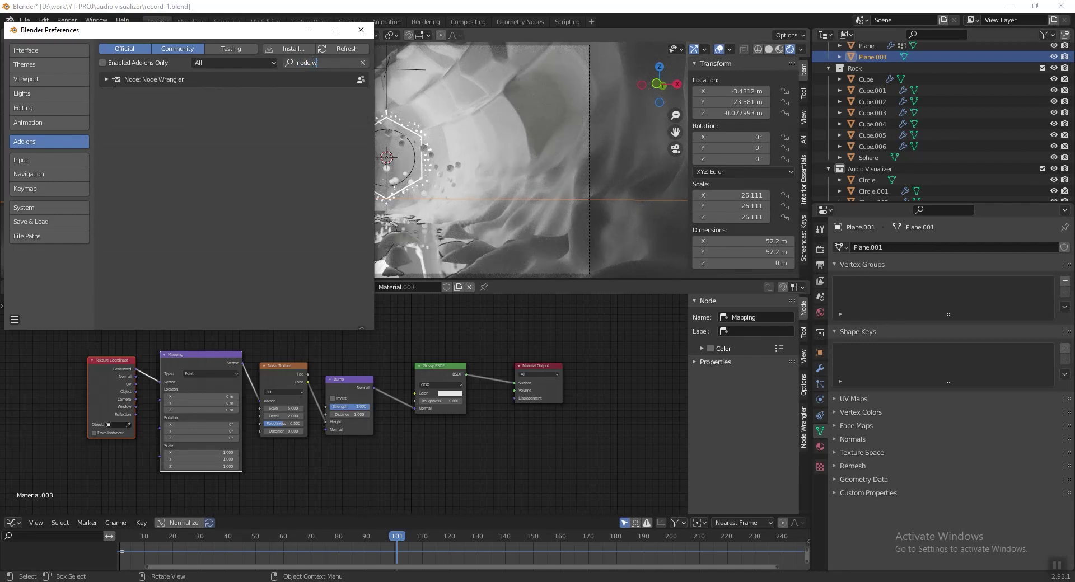
left_click(138, 368)
- Connect the Texture Coordinate's UV output to the Mapping node's Vector input, save, and set the mapping type to Texture
scroll(137, 368, "up", 2)
left_click_drag(127, 360, 159, 357)
key("ctrl+s")
left_click_drag(198, 324, 191, 324)
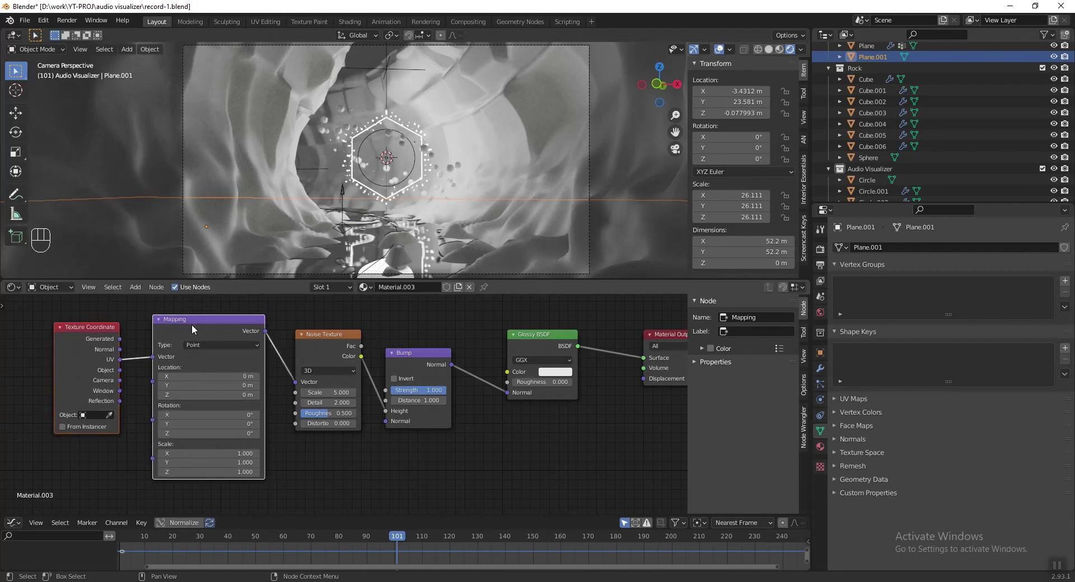
left_click(227, 346)
left_click(211, 365)
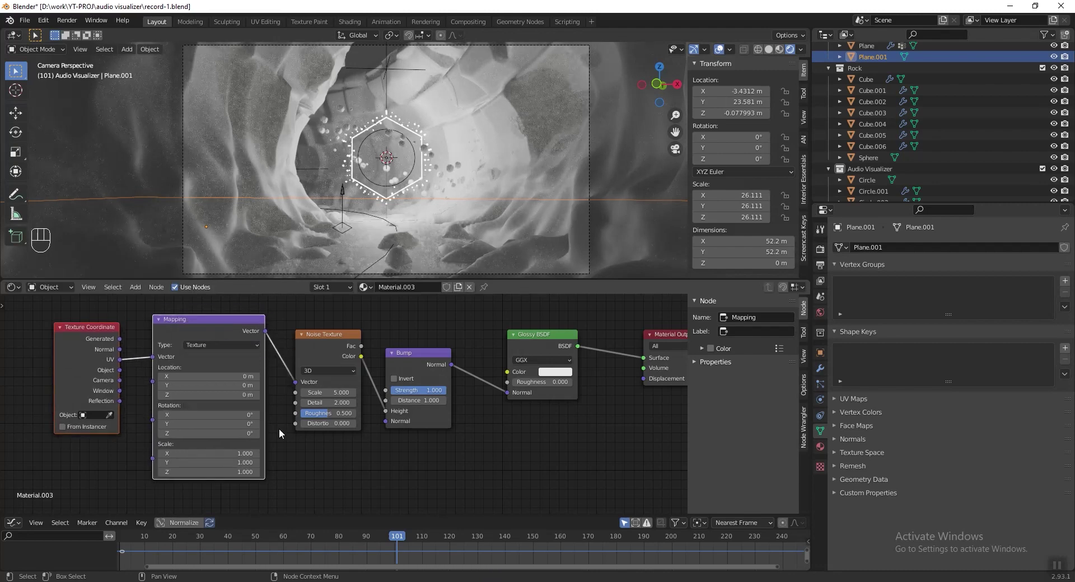
- Keyframe the Mapping node's Location at 0 m on frame 1
scroll(412, 235, "down", 1)
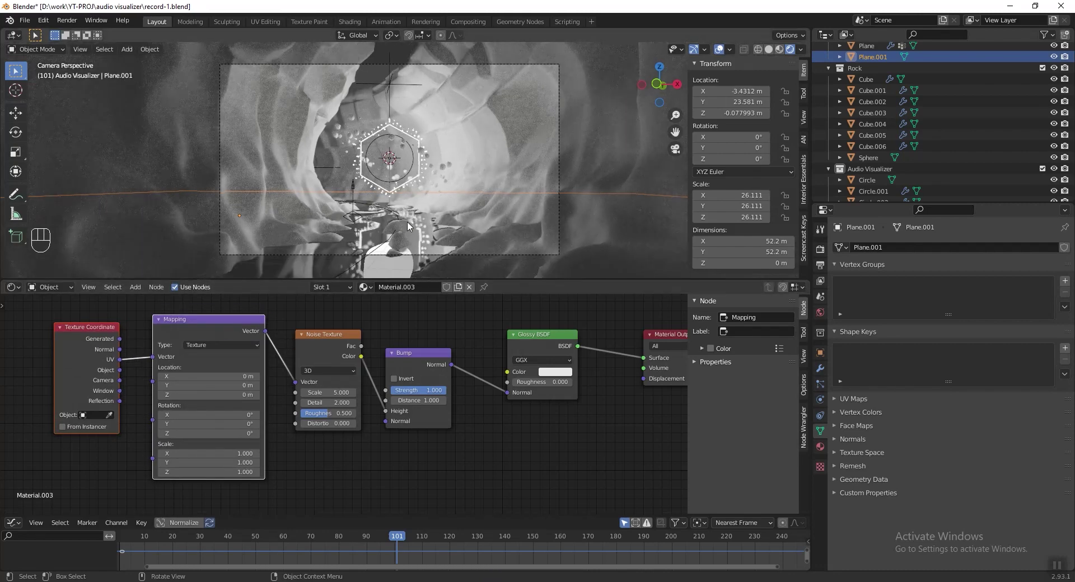
left_click_drag(149, 566, 126, 567)
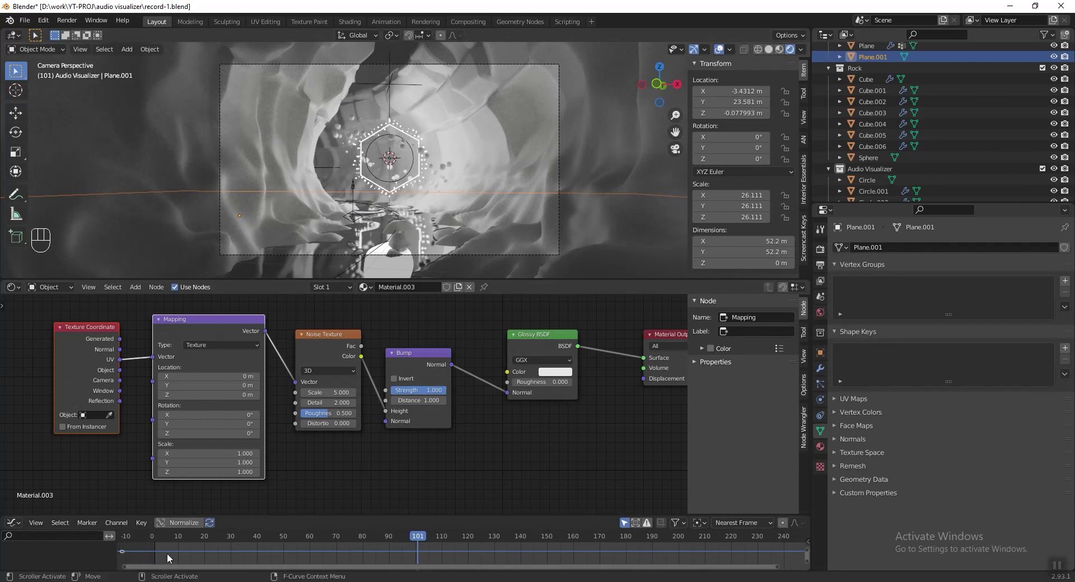
key("shift+Left")
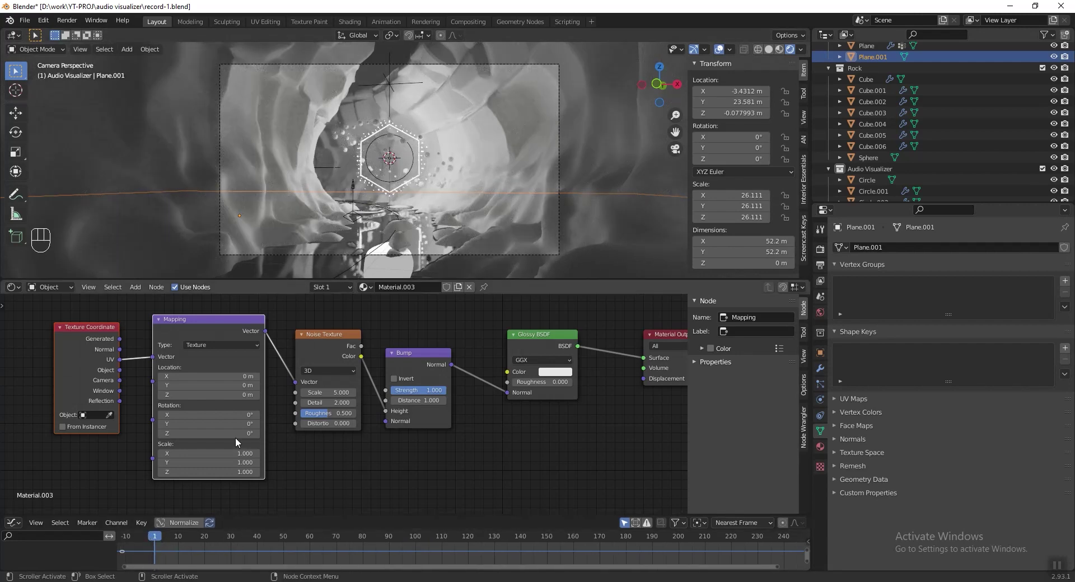
key("i")
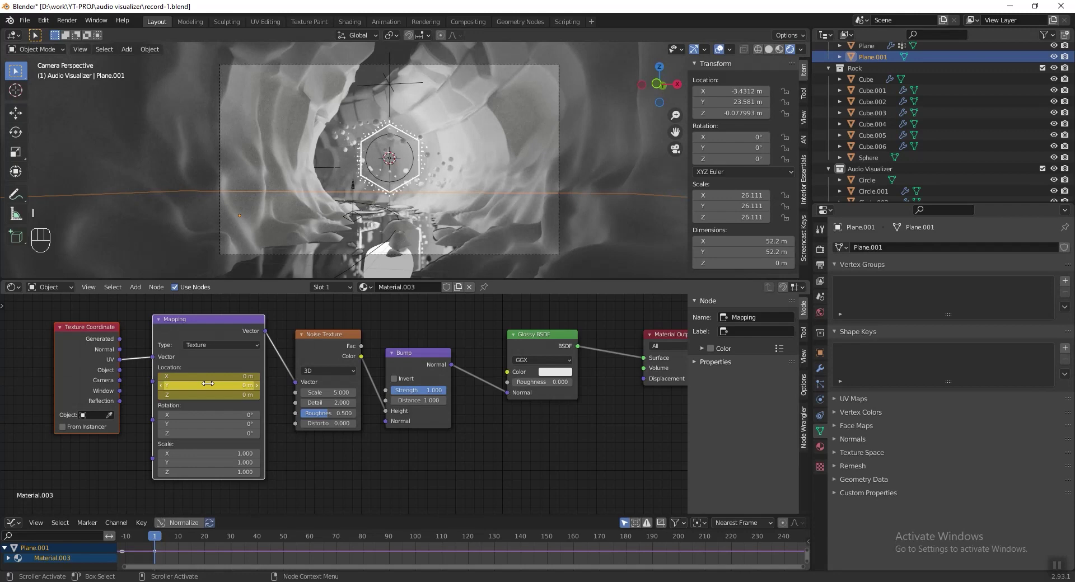
- Set the Mapping node's Y location to -0.3 m at frame 250 and keyframe it
key("shift+Right")
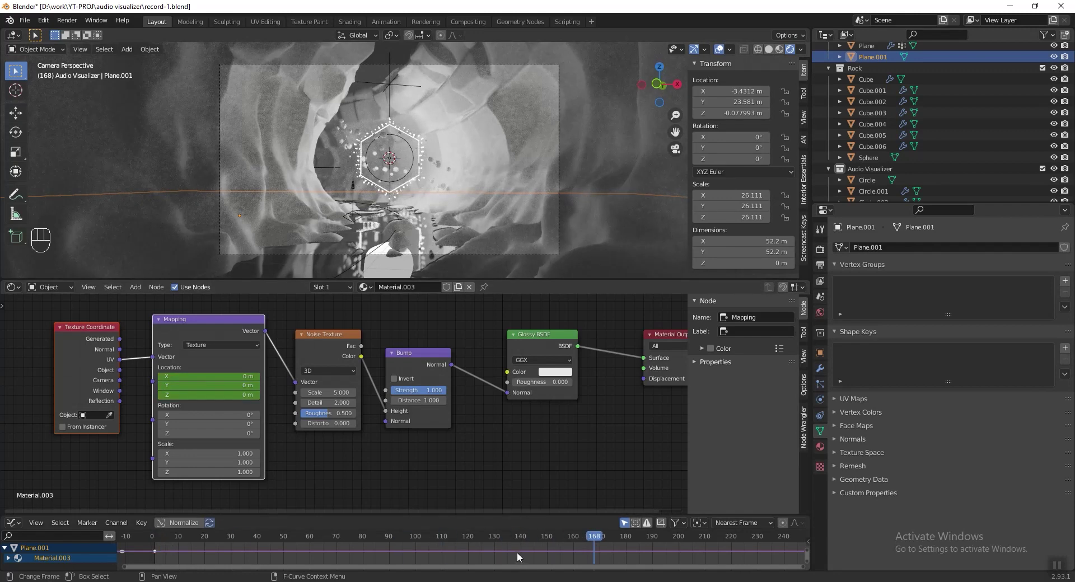
scroll(517, 557, "down", 2)
key("space")
left_click(205, 385)
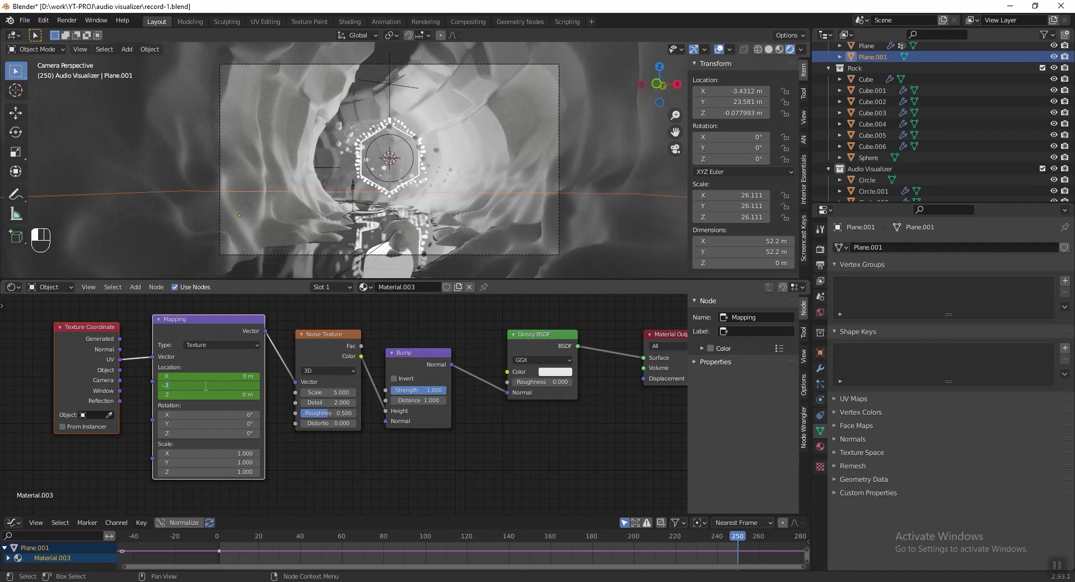
type("-.3")
key("Return")
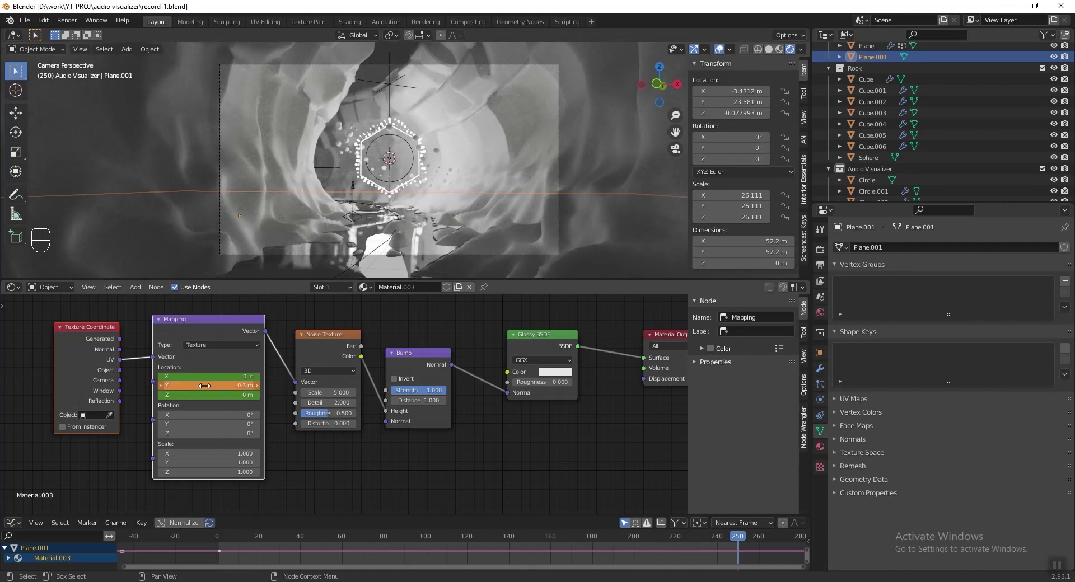
key("i")
- Enlarge the Graph Editor, set the Mapping location keyframes to Linear interpolation, and preview the animation
left_click_drag(369, 516, 425, 427)
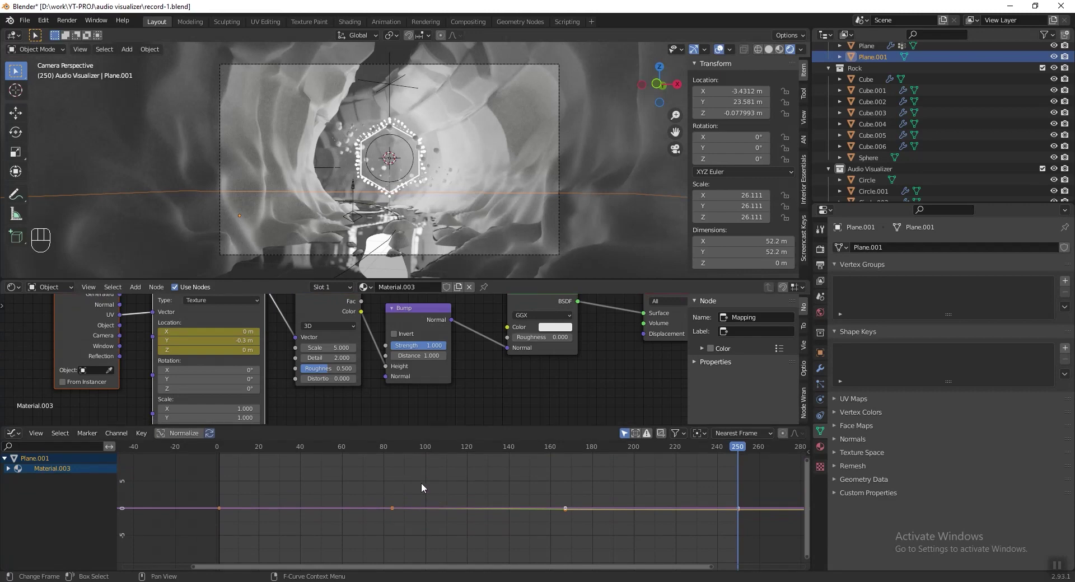
right_click(421, 482)
mouse_move(411, 492)
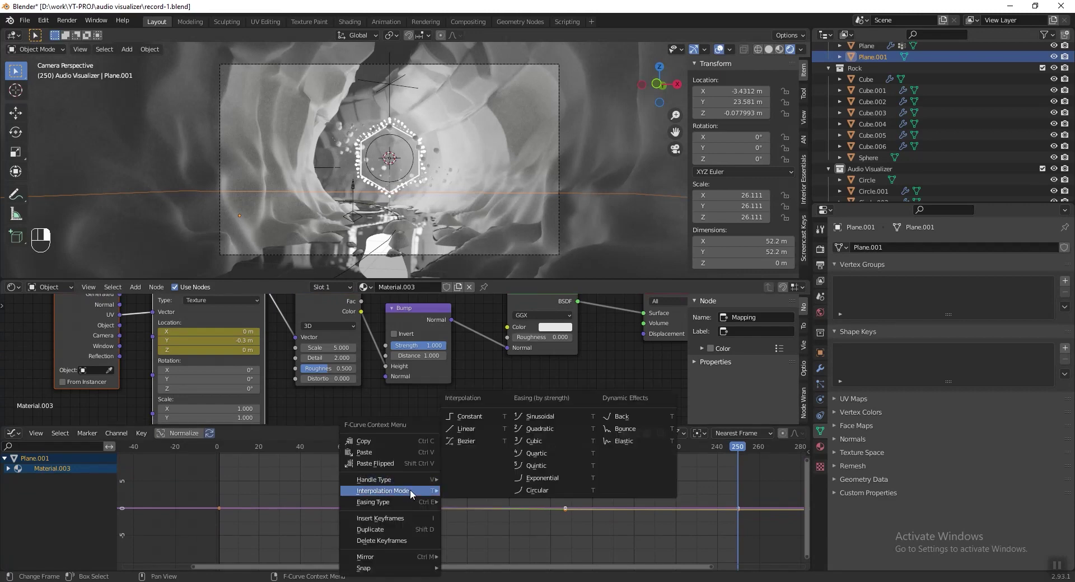
left_click(468, 429)
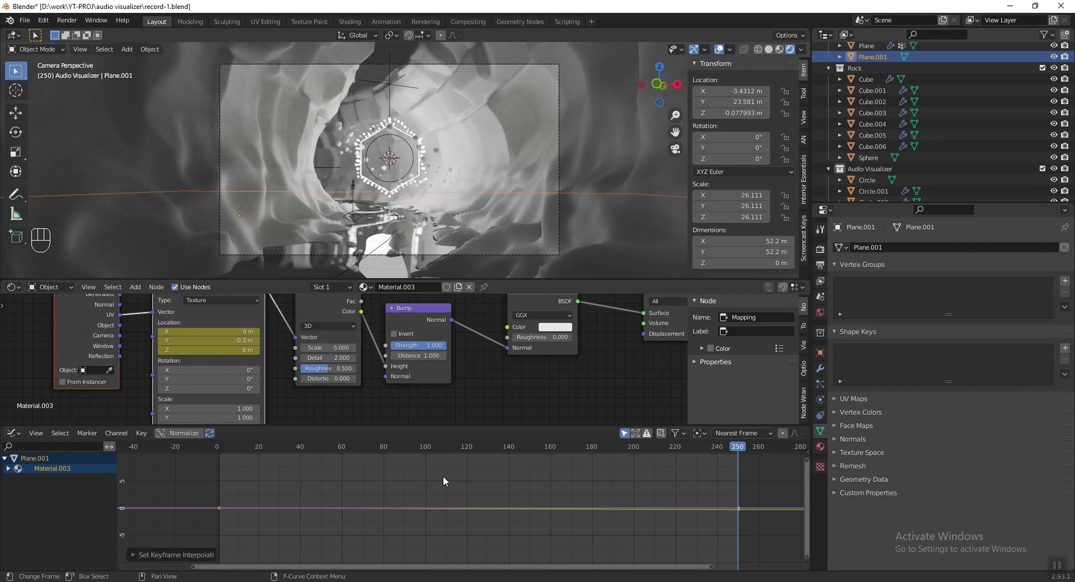
key("space")
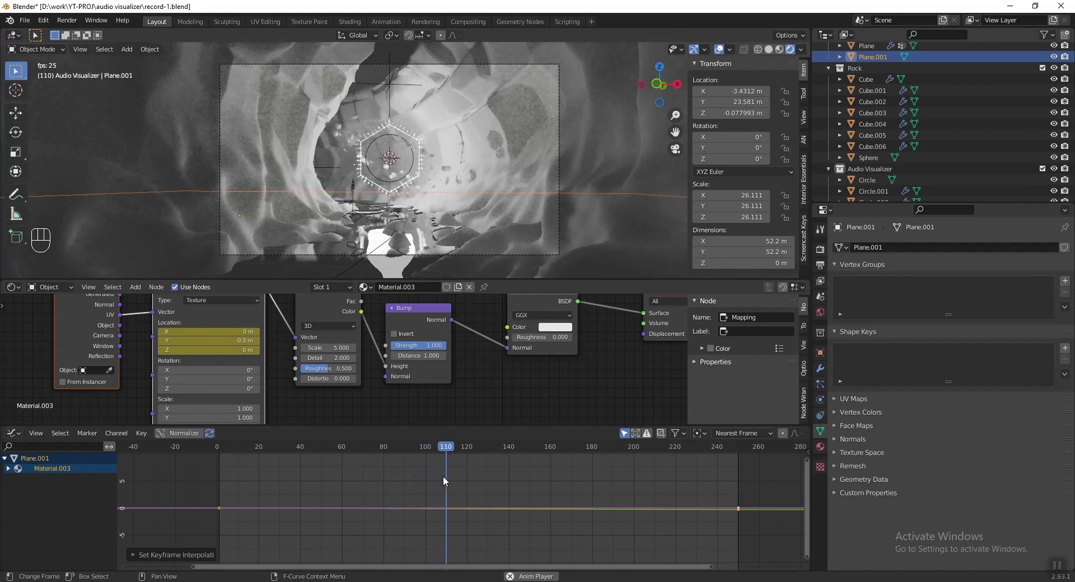
key("space")
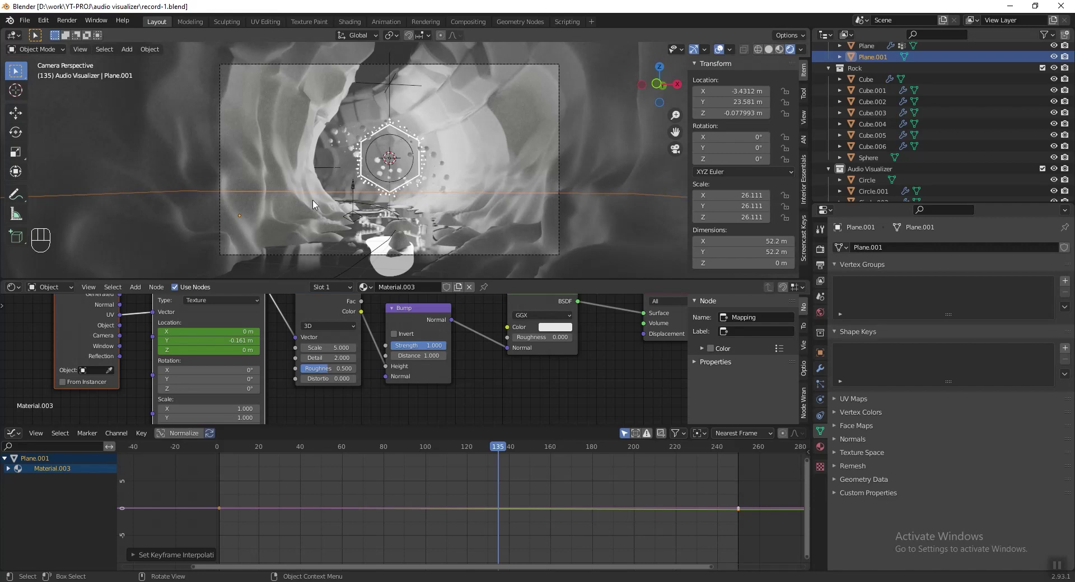
- Set the Noise Texture's scale to 10 and its detail to 4
middle_click_drag(513, 358, 500, 382)
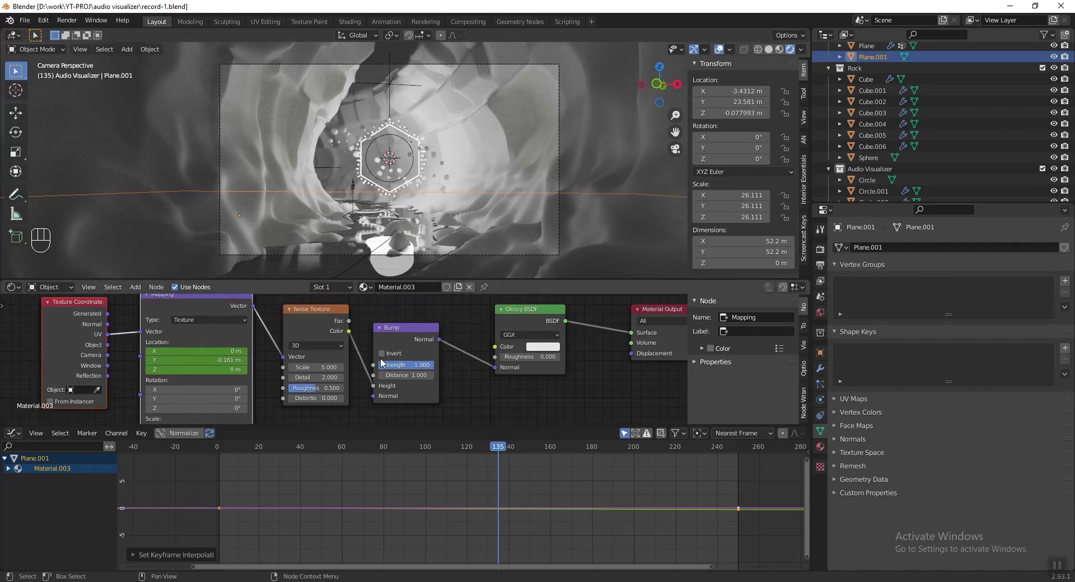
double_click(307, 366)
type("10")
key("Return")
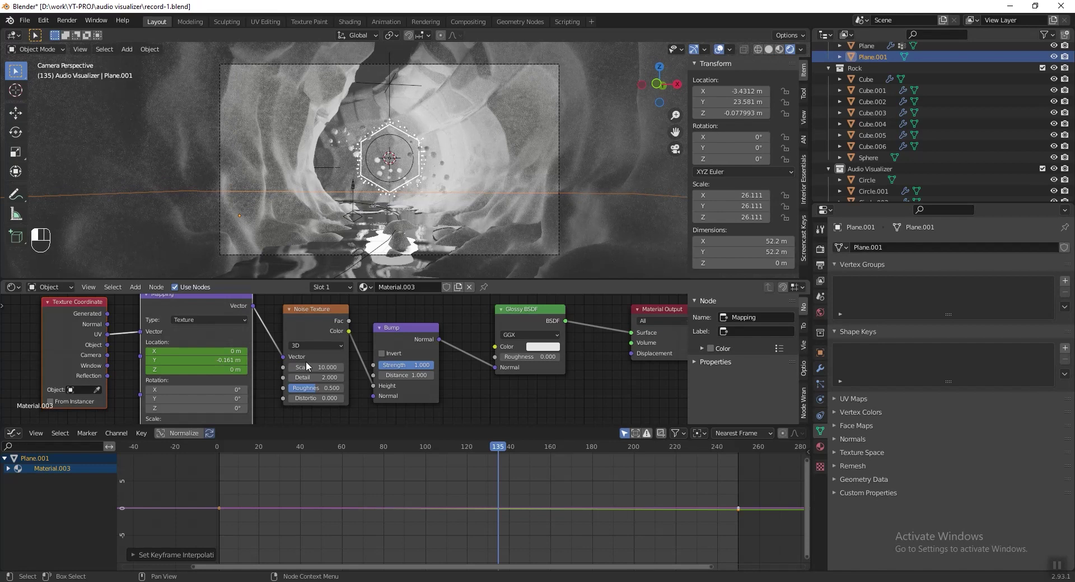
double_click(321, 378)
type("4")
key("Return")
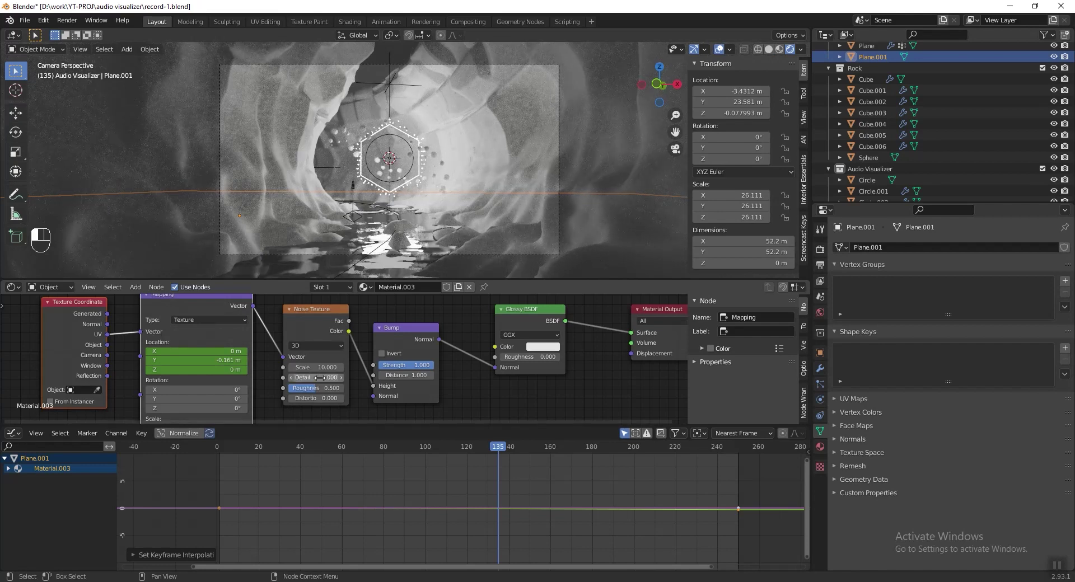
- Set the Bump node's strength to 0.3 and distance to 2, save the file, and preview the water animation
double_click(419, 365)
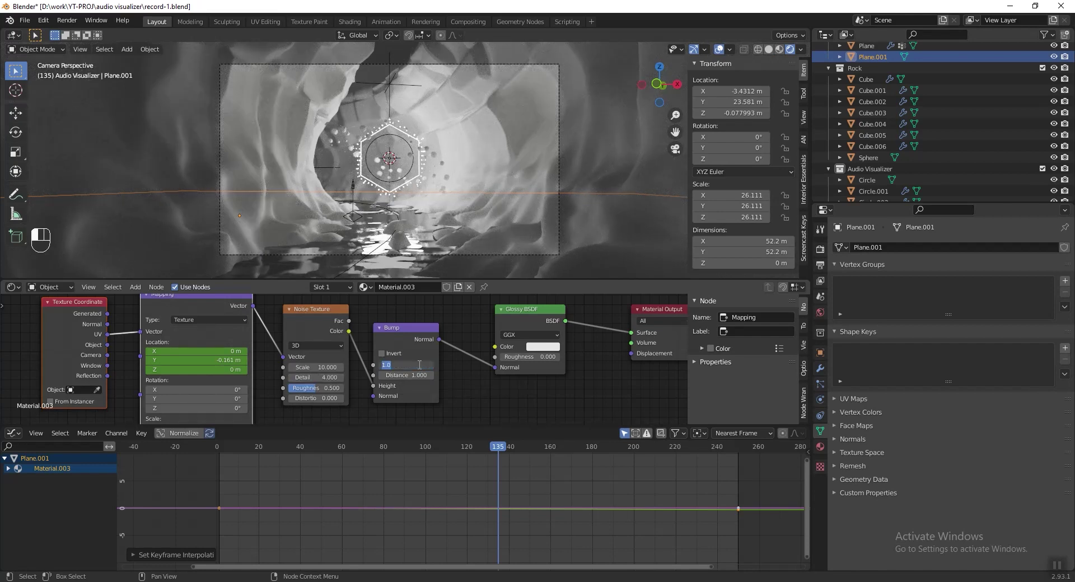
type("0.3")
key("Return")
double_click(417, 376)
type("2")
key("Return")
key("ctrl+s")
key("space")
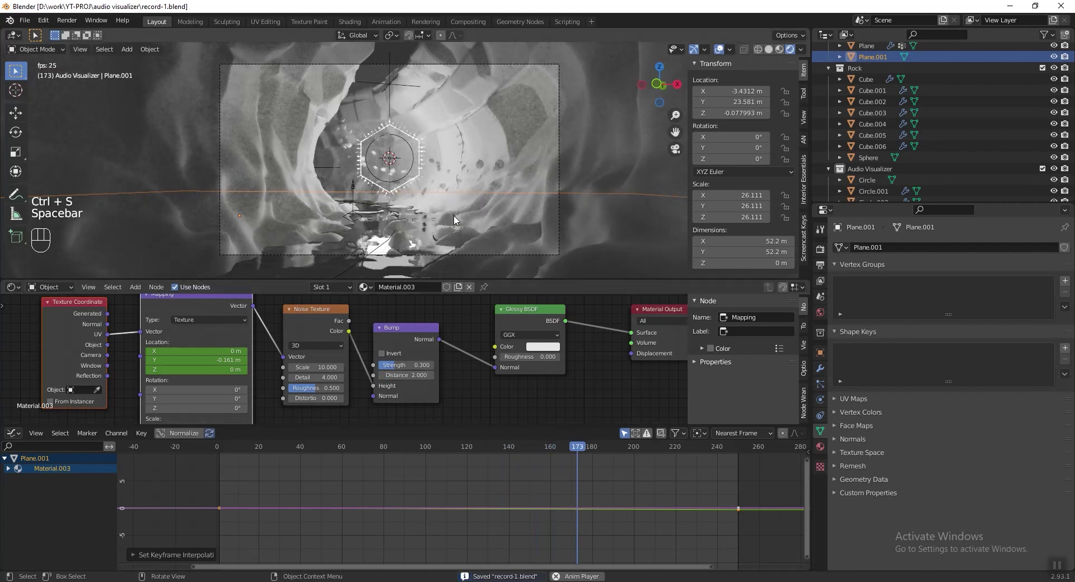
key("Escape")
- Darken the Glossy BSDF color to a value of about 0.149 and save the file
middle_click_drag(583, 339, 573, 335)
left_click(541, 344)
left_click_drag(598, 210, 598, 243)
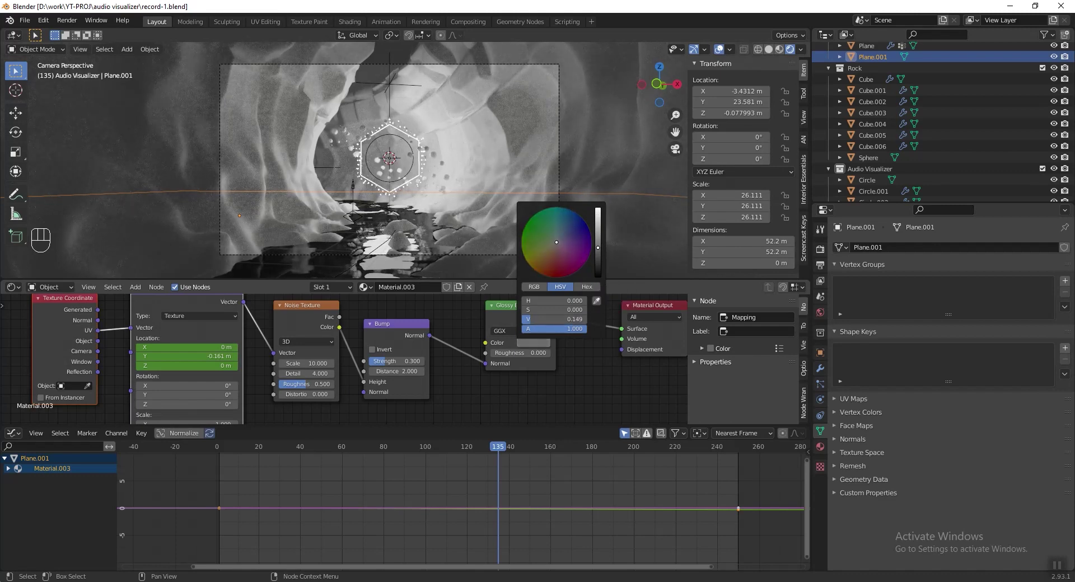
scroll(278, 179, "down", 2)
key("ctrl+s")
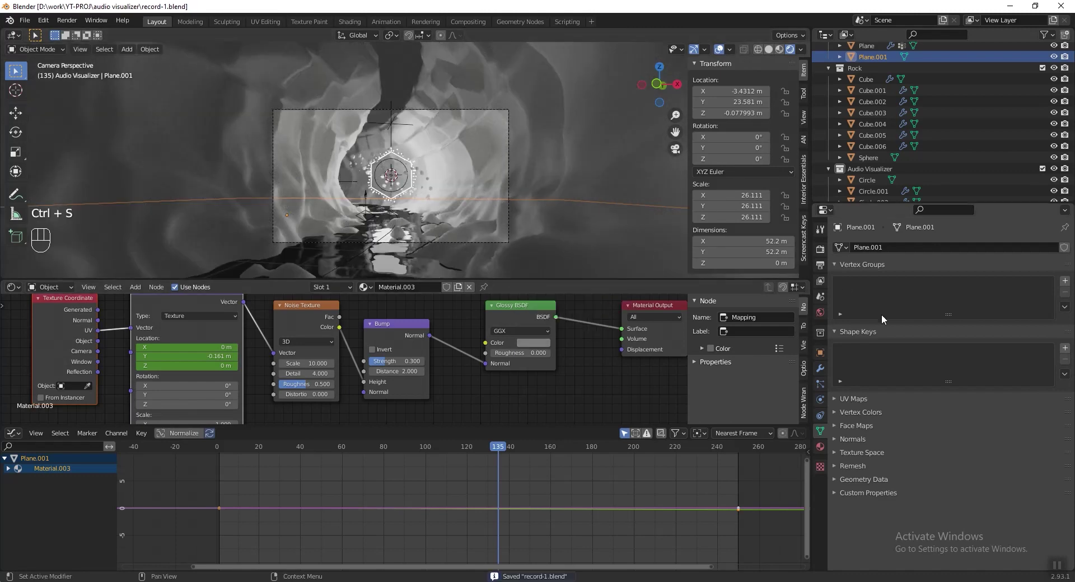
- Darken the world background color to nearly black
left_click(820, 312)
left_click(959, 322)
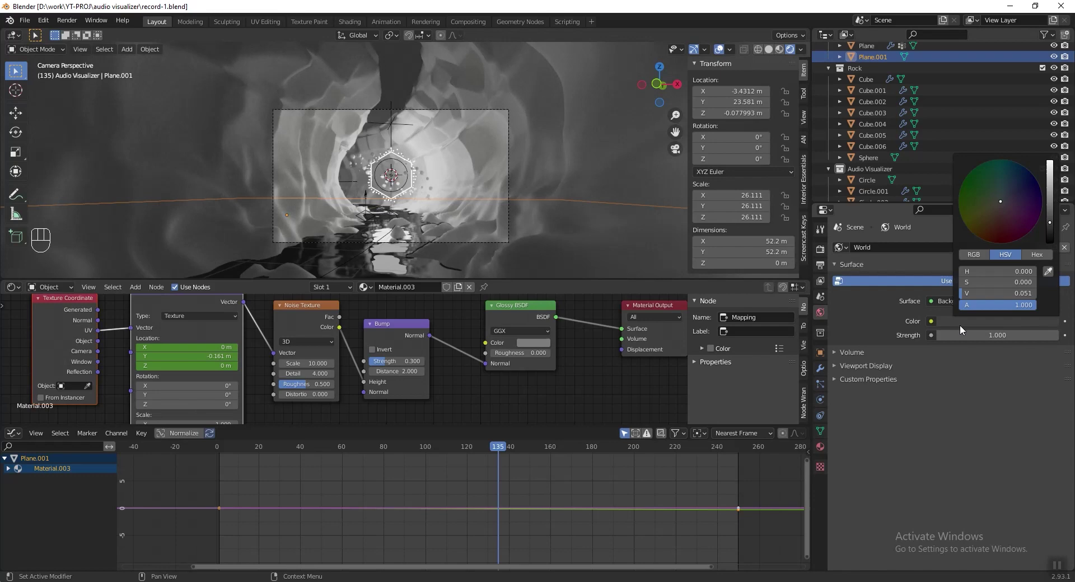
left_click_drag(1050, 238, 1049, 247)
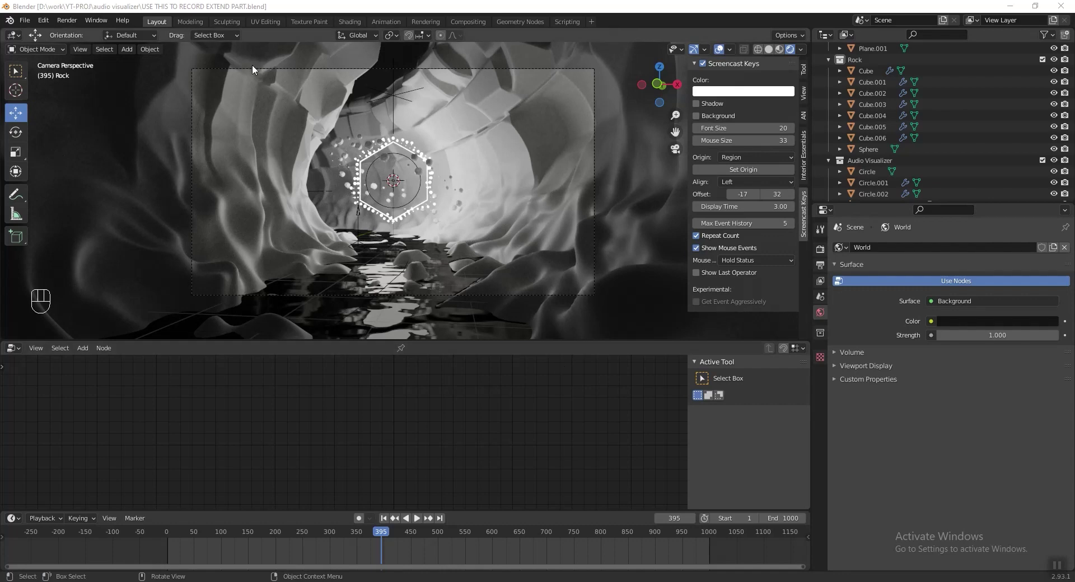
- Select the camera, set its focal length to 25 mm, and save the file
left_click(594, 109)
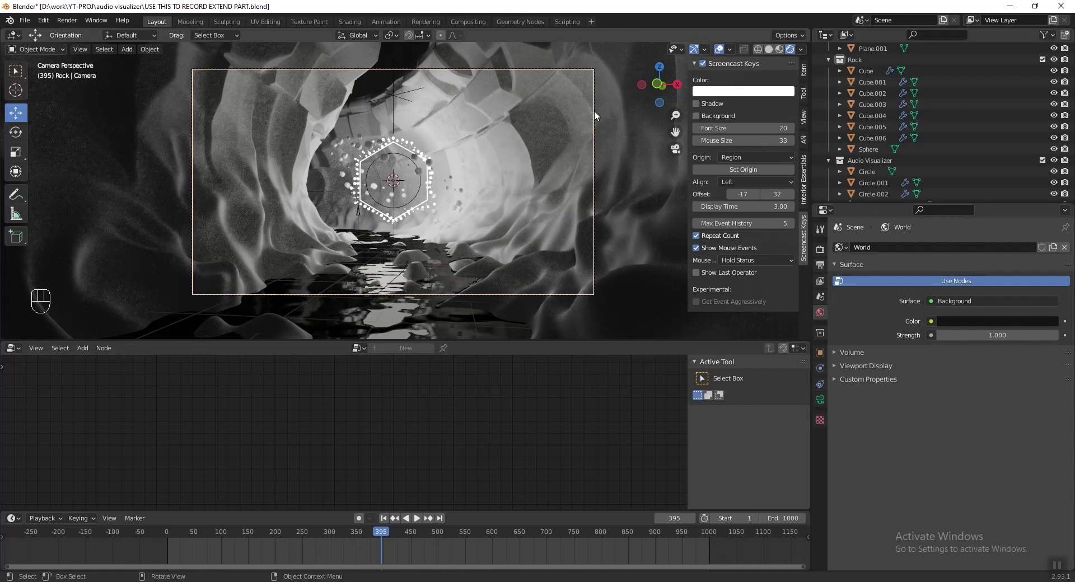
left_click(821, 400)
left_click(1008, 305)
key("BackSpace")
key("BackSpace")
key("BackSpace")
key("BackSpace")
key("BackSpace")
type("25")
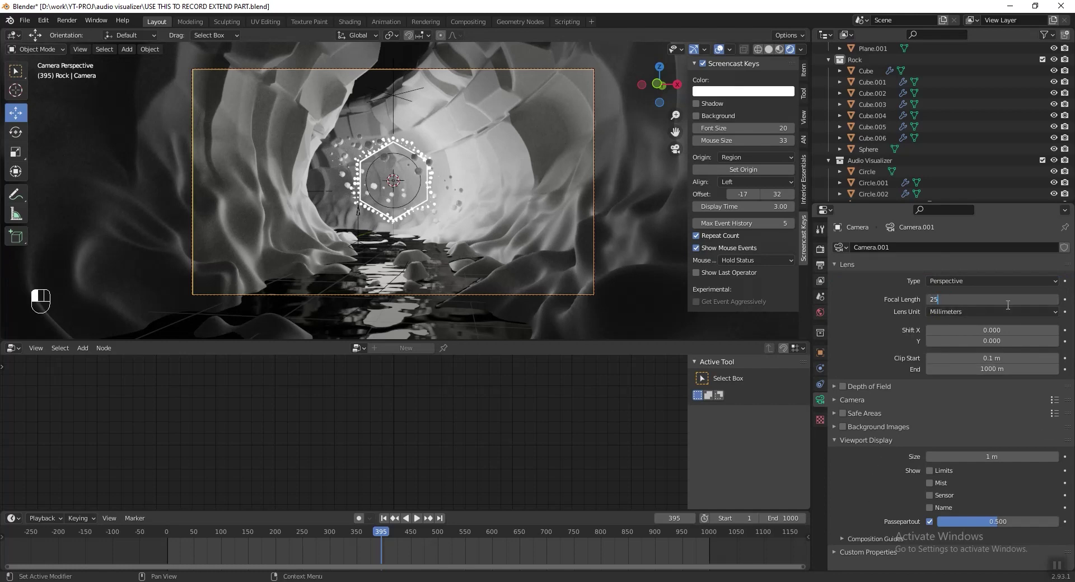
key("Return")
key("ctrl+s")
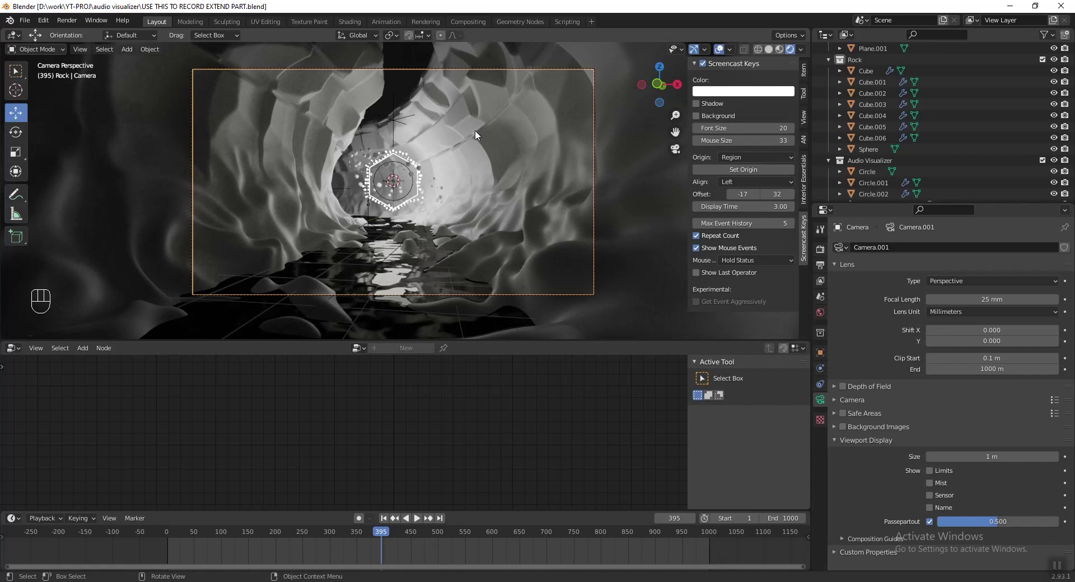
- Select the cave tunnel mesh and give it a new material
left_click(474, 125)
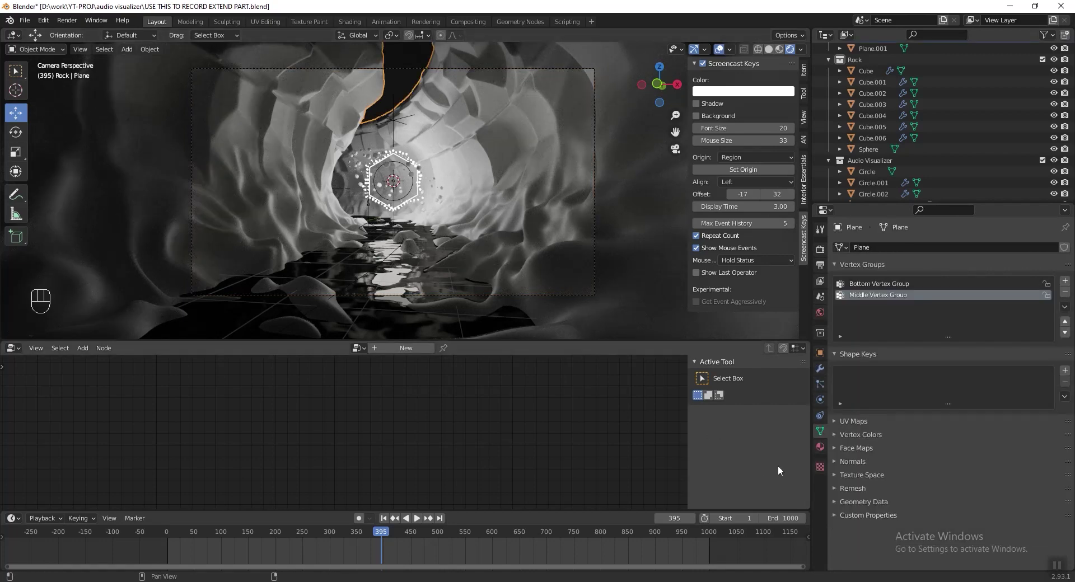
left_click(821, 447)
left_click(913, 298)
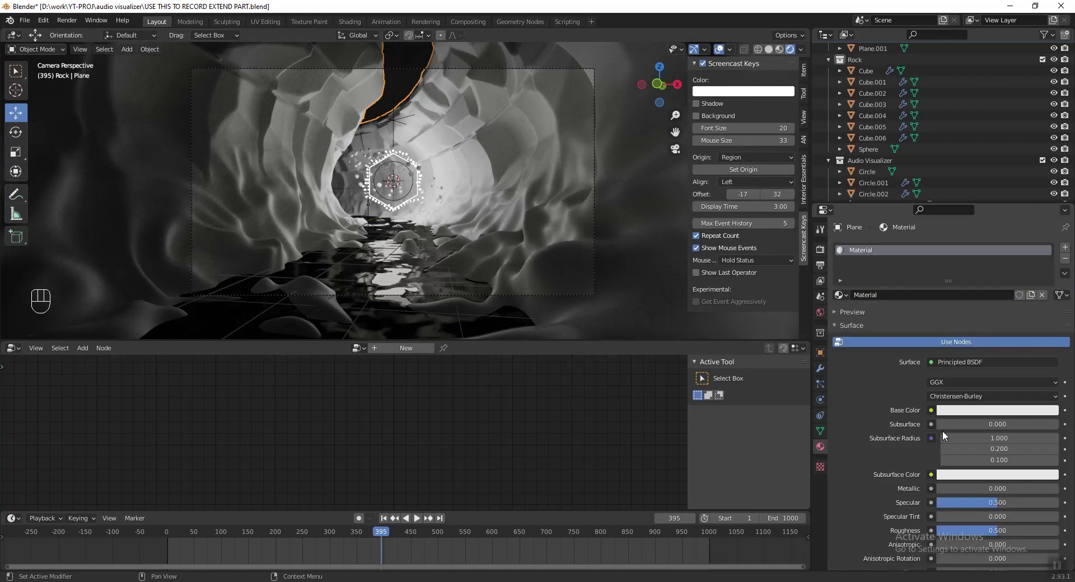
- Set the cave tunnel material's base color to a light blue-gray
left_click(942, 412)
left_click(991, 360)
type("A8B4C8")
key("Return")
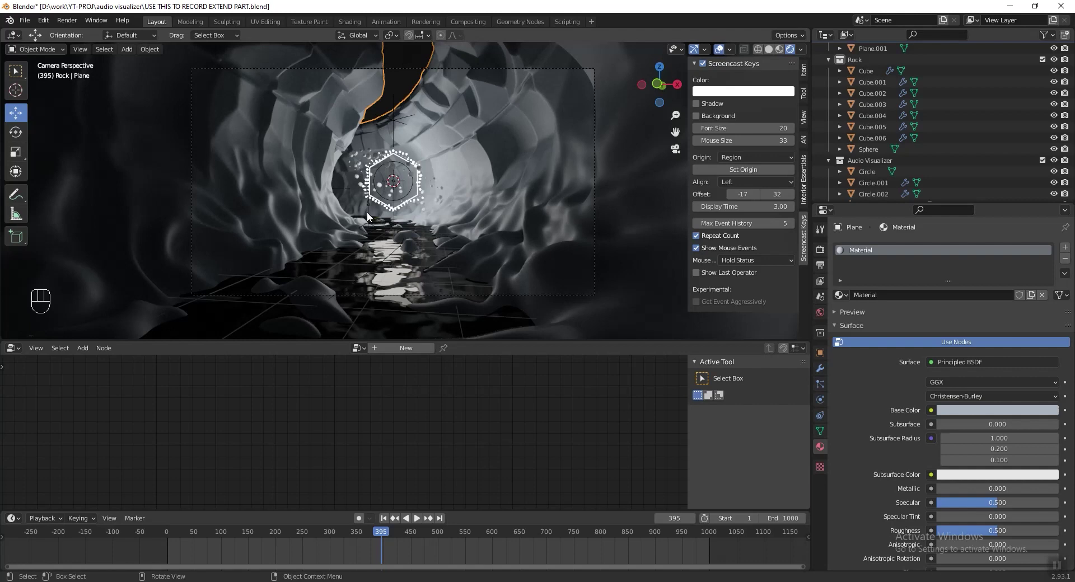
- Select the hexagon ring, isolate it in local view, and open its mesh for editing
left_click(390, 176)
key("KP_Decimal")
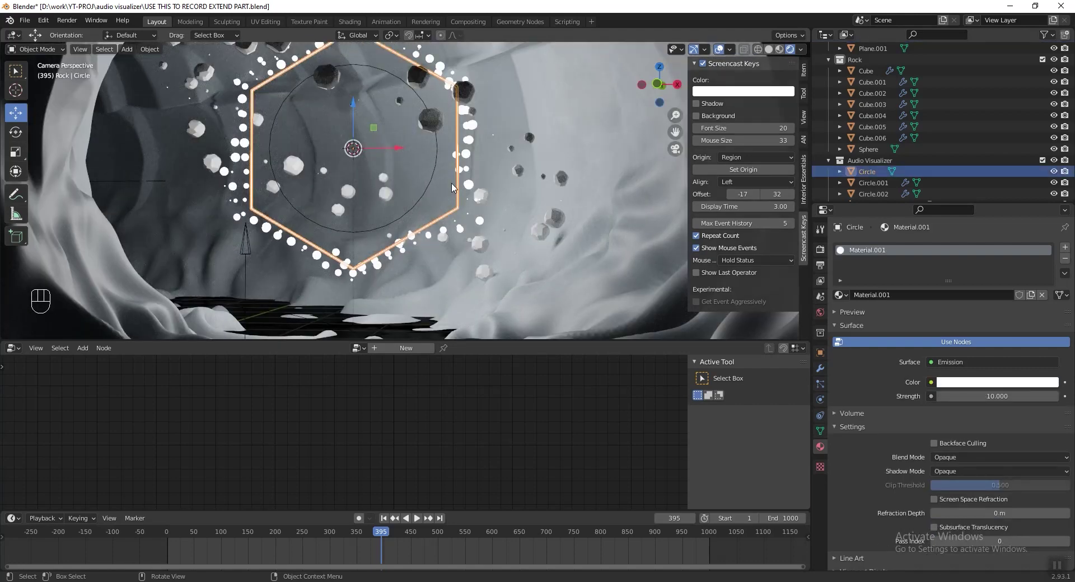
key("KP_Divide")
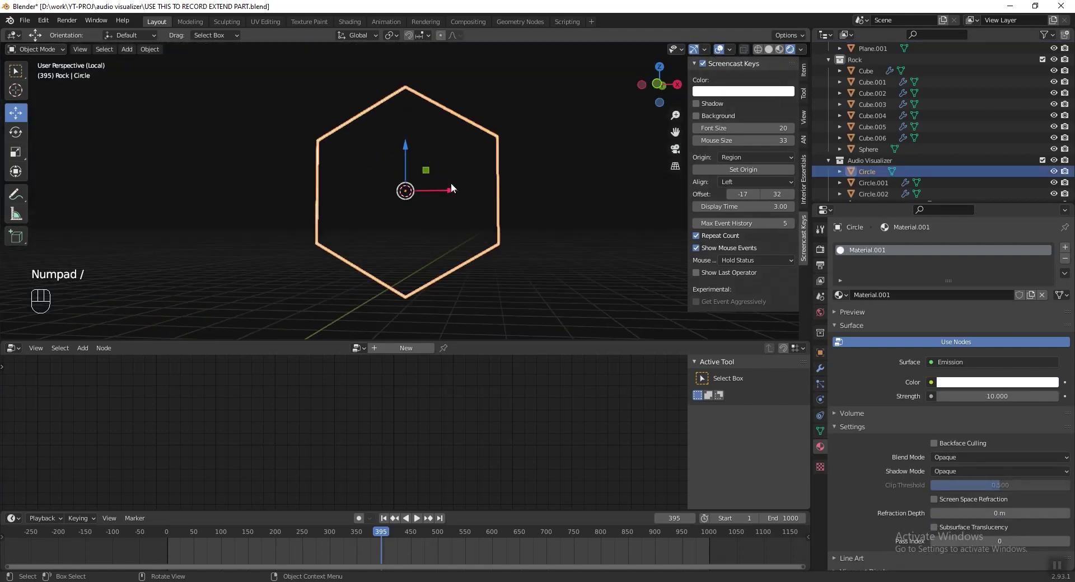
key("Tab")
- Scale one edge loop of the hexagon ring by 0.992 to adjust the band's thickness
scroll(396, 117, "up", 8)
scroll(420, 120, "up", 5, "shift")
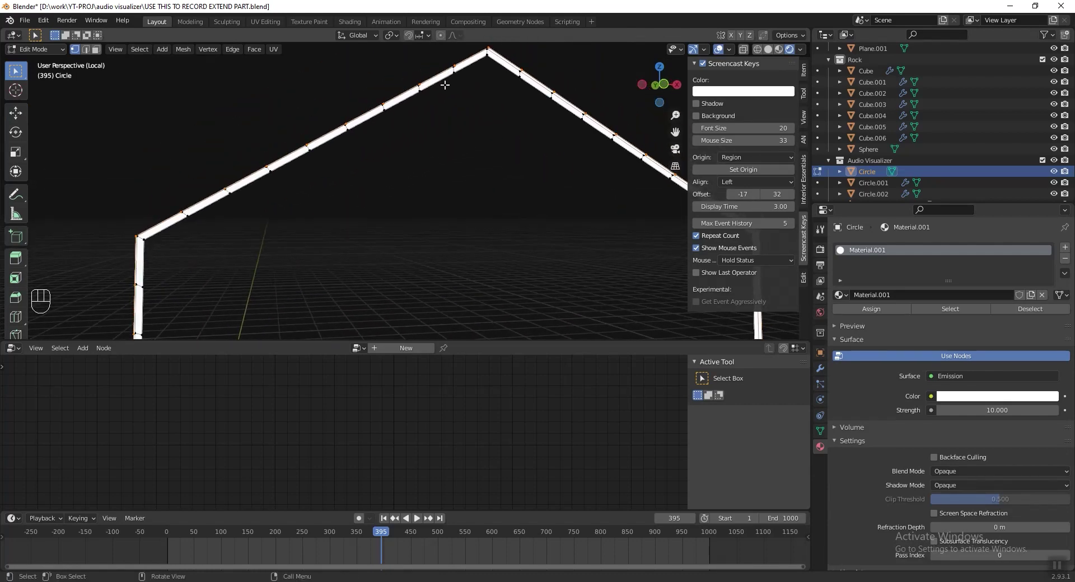
key("alt")
key("s")
left_click(542, 81)
scroll(571, 105, "down", 5)
middle_click_drag(571, 104, 467, 177)
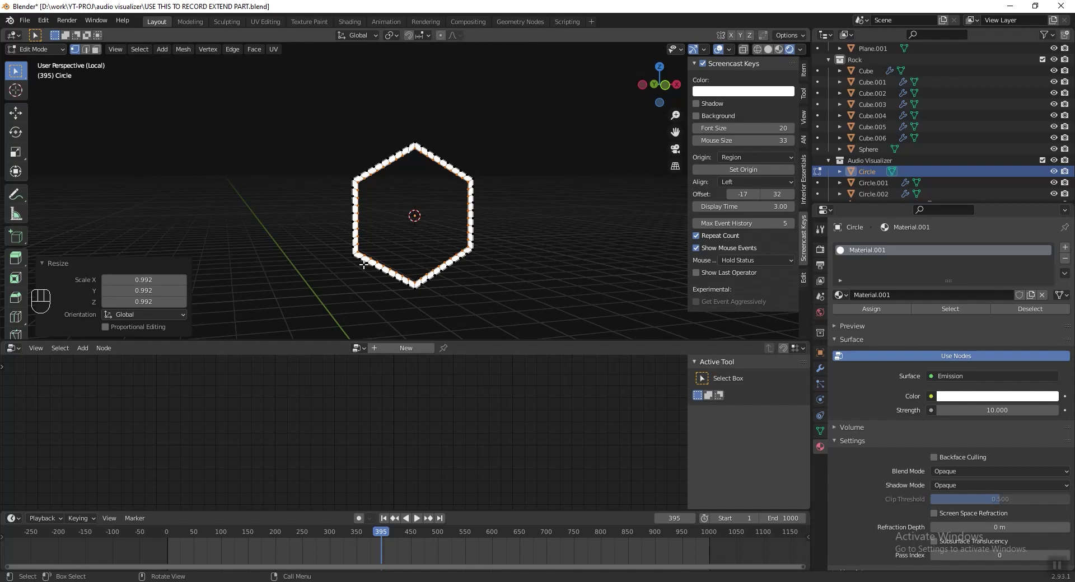
- Add a plane to the hexagon mesh, rotate it 90° about X, and narrow it to 0.06 along X
key("KP_1")
key("shift+a")
left_click(442, 192)
key("ctrl+z")
key("Return")
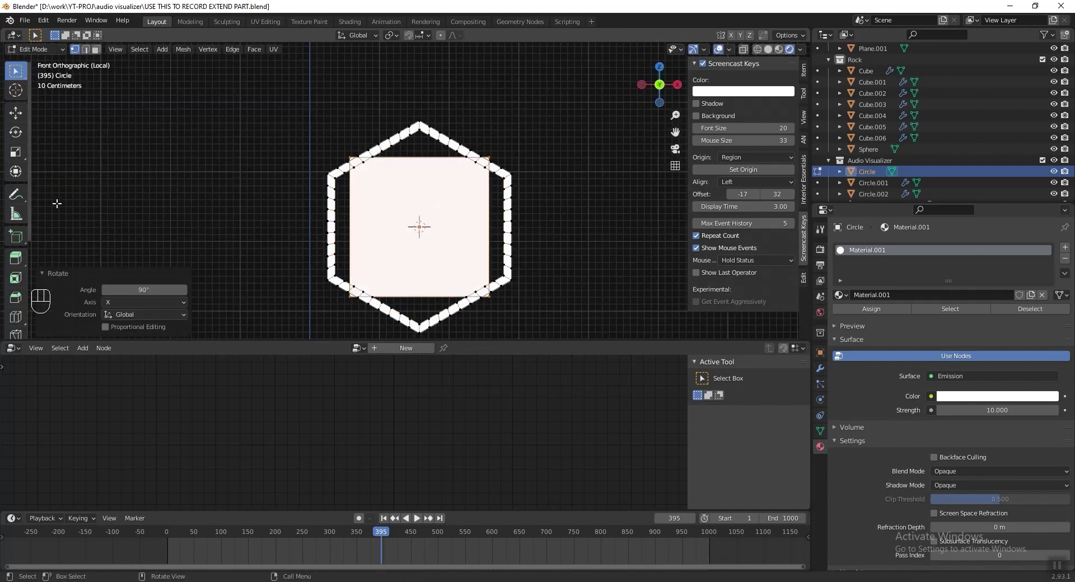
type("sx0.06")
key("Return")
scroll(448, 225, "up", 2)
- Rotate and move the thin bar so its ends meet the hexagon's upper-left edge and upper-right corner
key("r")
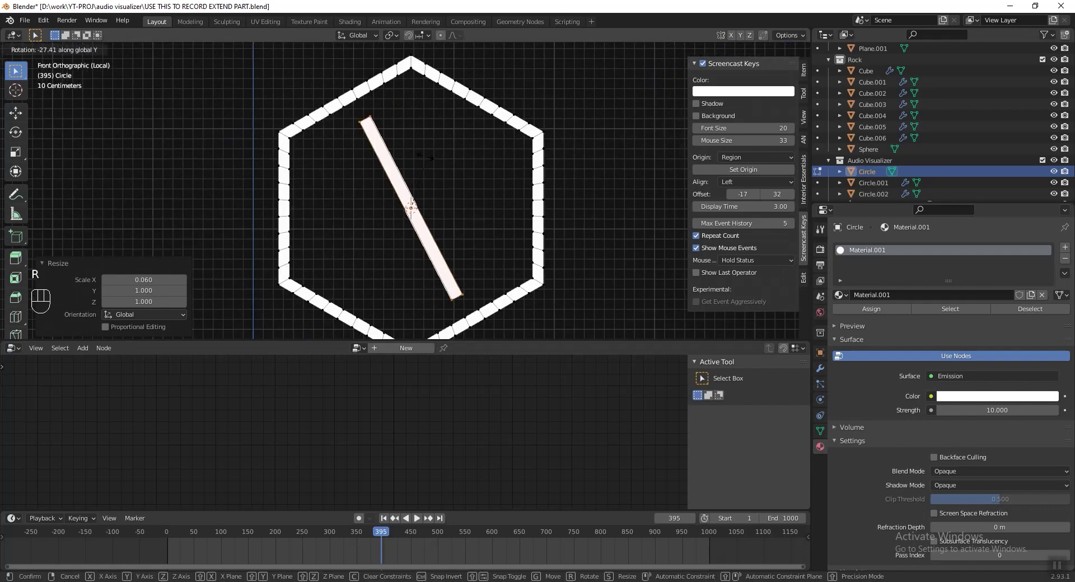
left_click(396, 180)
key("g")
left_click(429, 104)
middle_click_drag(429, 105, 504, 196)
key("KP_1")
scroll(579, 189, "up", 1)
key("g")
left_click(579, 185)
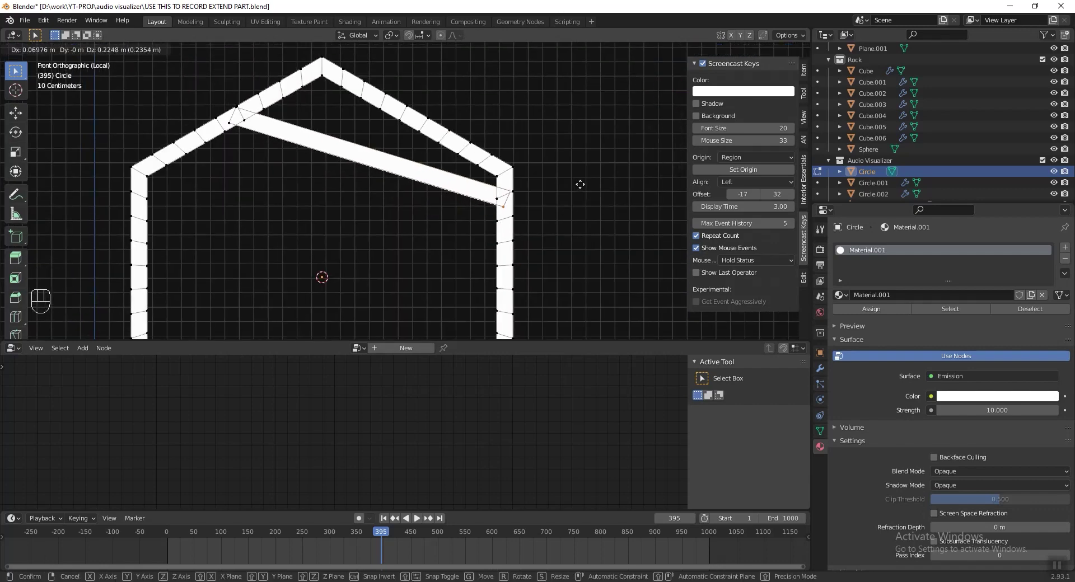
- Duplicate the bar, then rotate and move the copy diagonally across the hexagon's left side
scroll(578, 186, "down", 4)
key("3")
key("shift+d")
left_click(407, 176)
key("r")
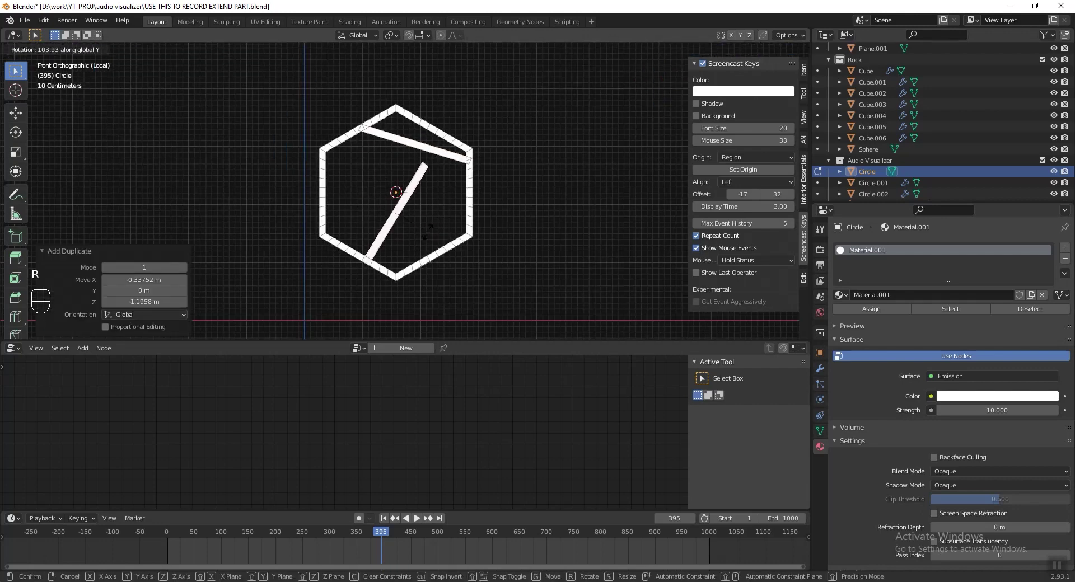
left_click(401, 185)
key("g")
left_click(364, 118)
- Move the second bar's end vertices to meet the first bar and the hexagon's left edge
scroll(364, 119, "up", 2)
middle_click_drag(364, 118, 408, 159, "shift")
key("g")
left_click(399, 112)
left_click(325, 304)
key("g")
left_click(301, 277)
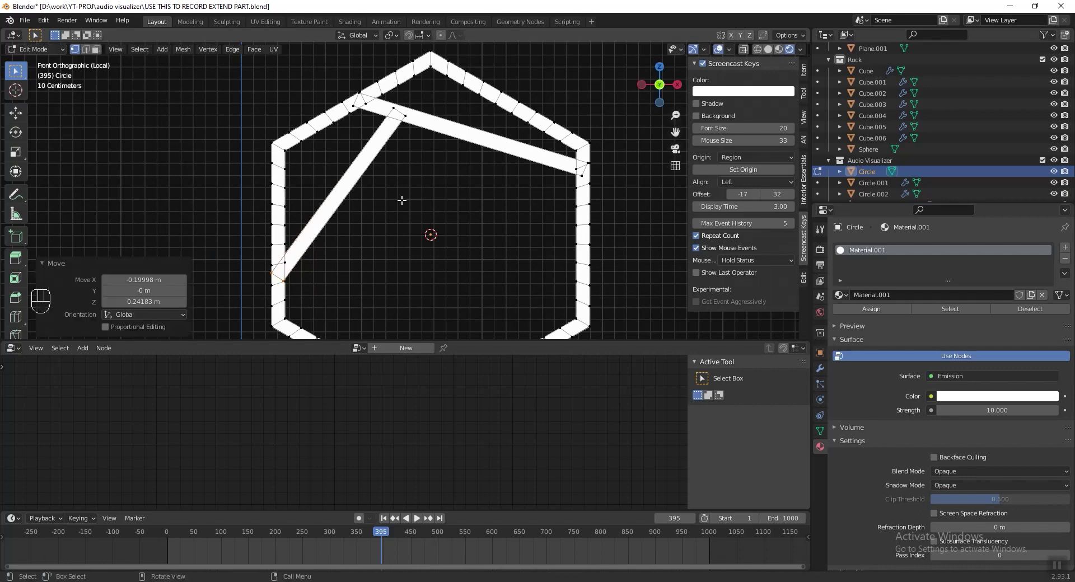
- Duplicate the bar again and rotate the copy 99° about Y for the hexagon's lower-left side
scroll(401, 197, "down", 3)
key("shift+d")
left_click(403, 201)
key("r")
left_click(413, 256)
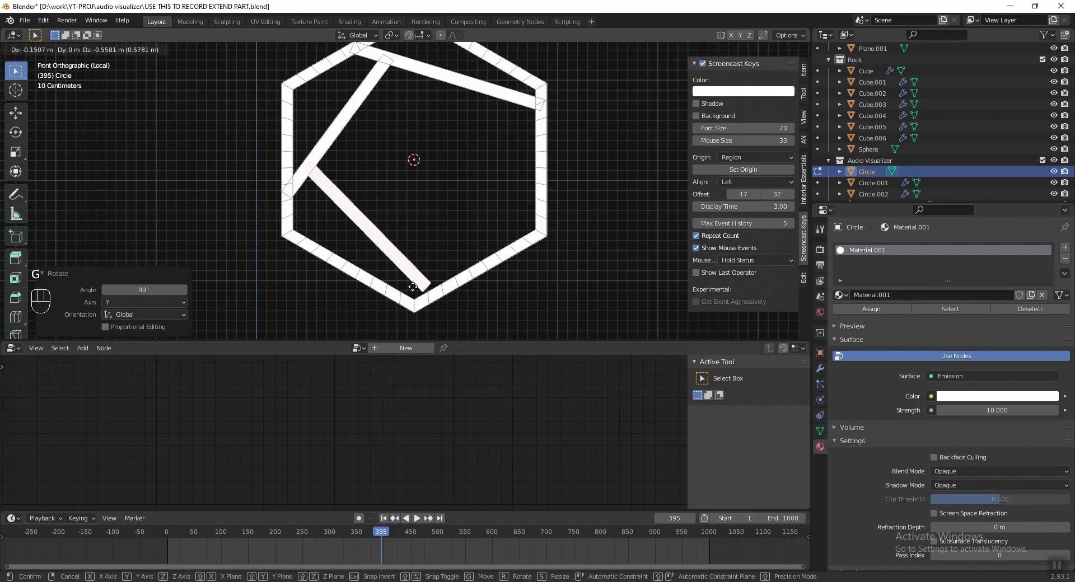
- Move the third bar's lower end onto the hexagon's border near the bottom corner and save the file
key("Tab")
scroll(409, 120, "up", 3)
scroll(428, 173, "down", 2)
key("1")
middle_click_drag(429, 173, 448, 196, "shift")
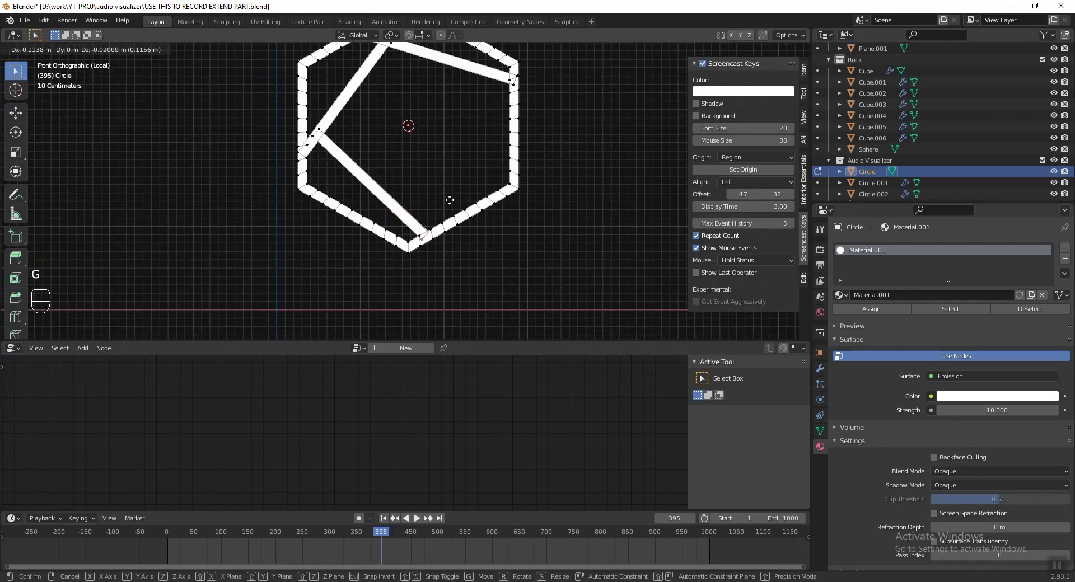
scroll(445, 148, "down", 1)
key("ctrl+s")
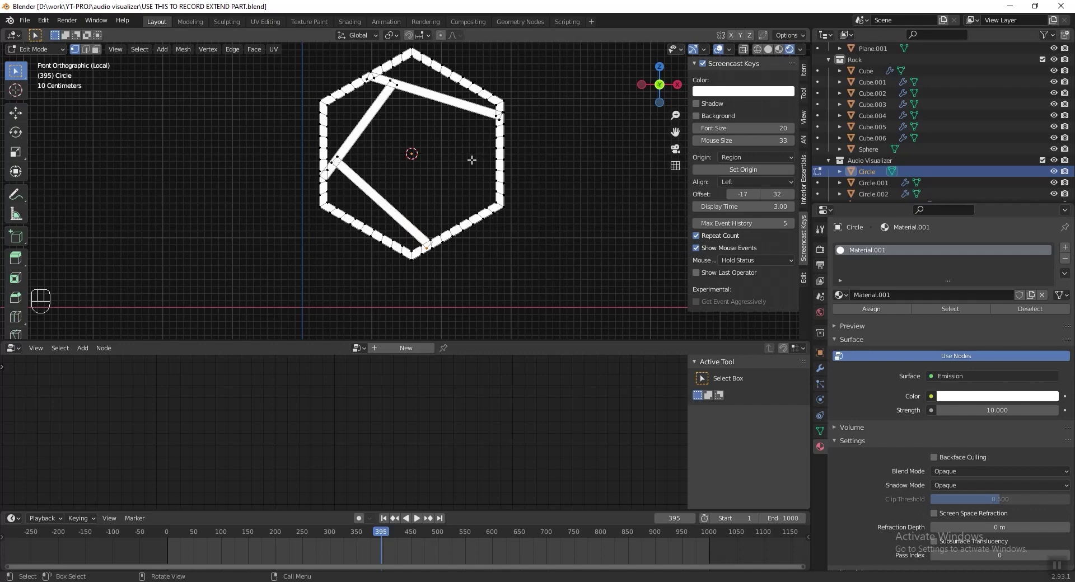
- Finish editing the hexagon mesh and leave local view to return to the full cave scene
key("Tab")
middle_click_drag(451, 147, 429, 159, "shift")
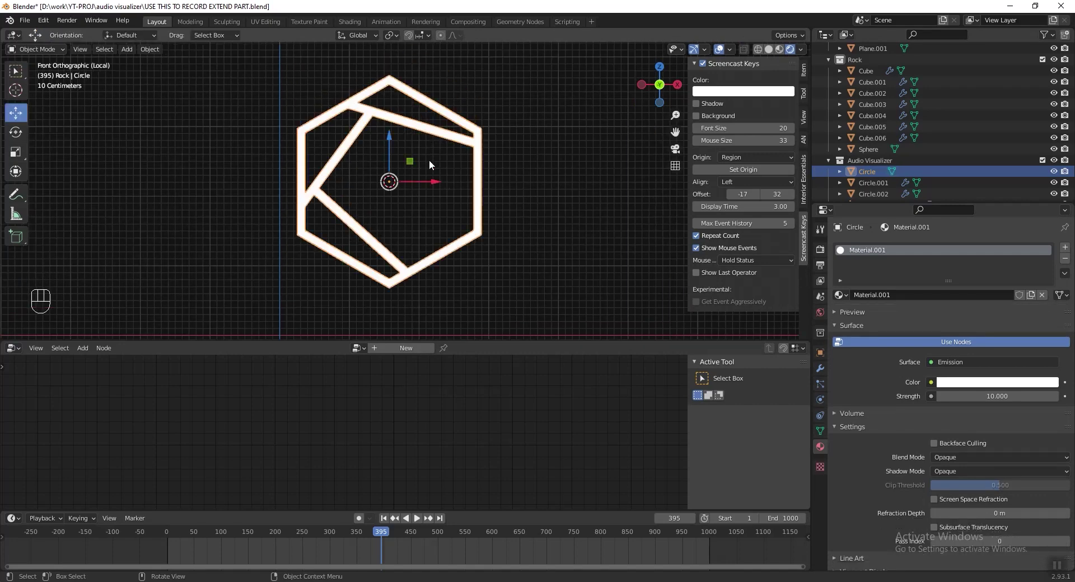
key("KP_Divide")
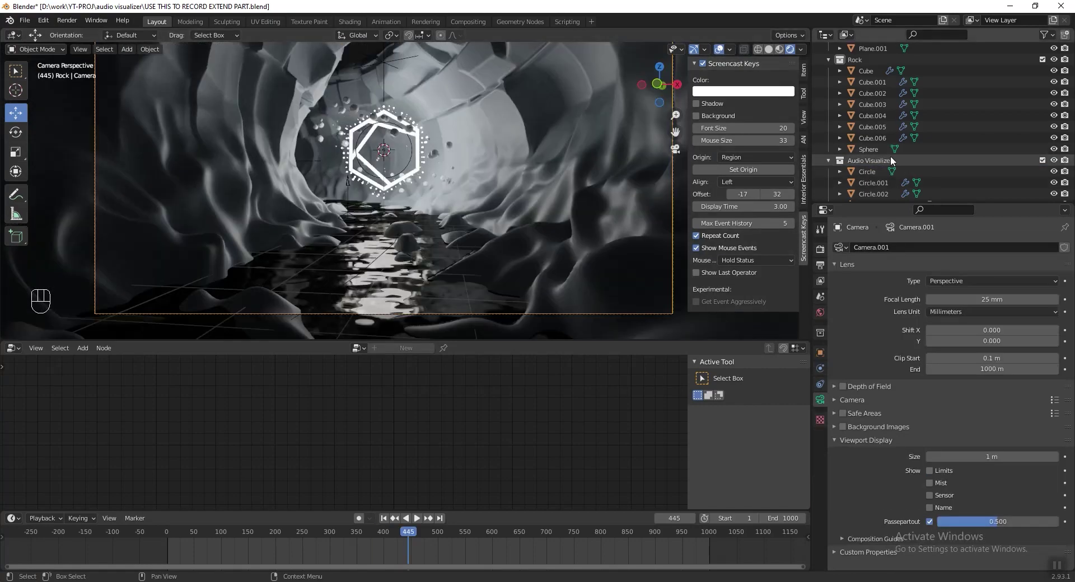
- Select all objects in the Audio Visualizer collection, scale them up by 1.155, and preview the animation
right_click(880, 159)
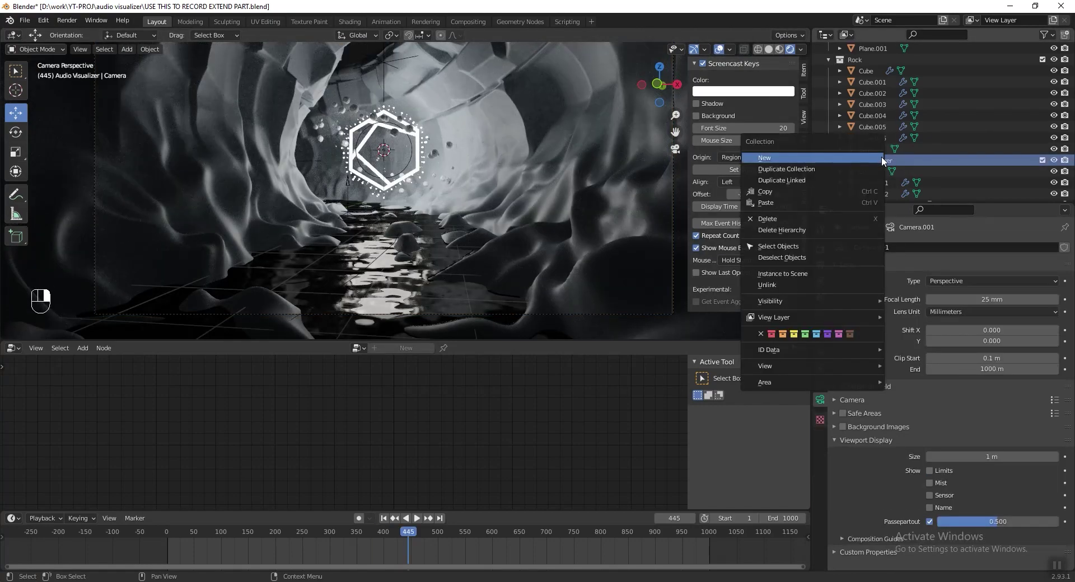
left_click(804, 246)
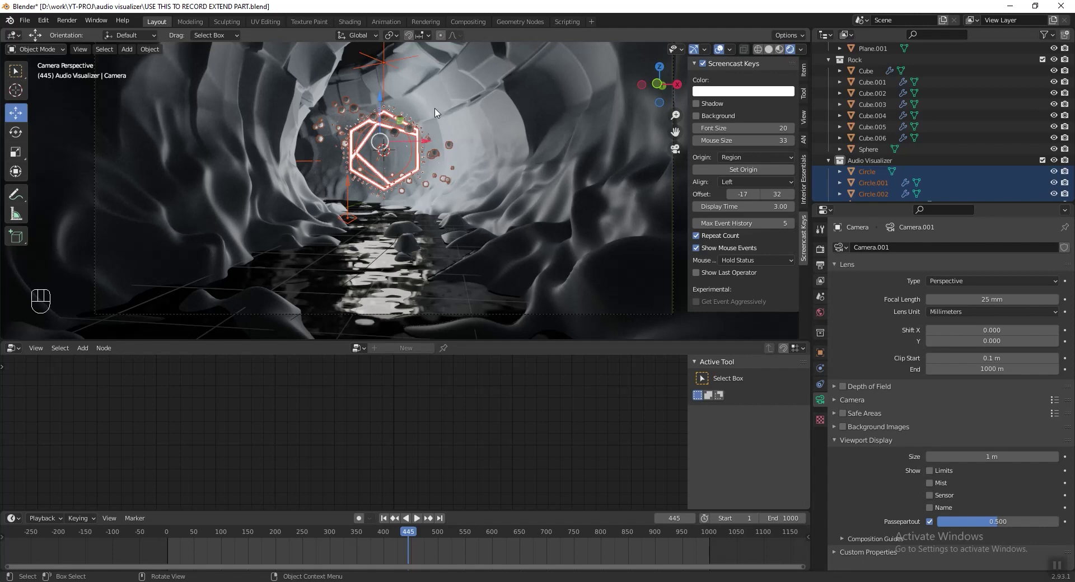
middle_click_drag(448, 145, 469, 181, "shift")
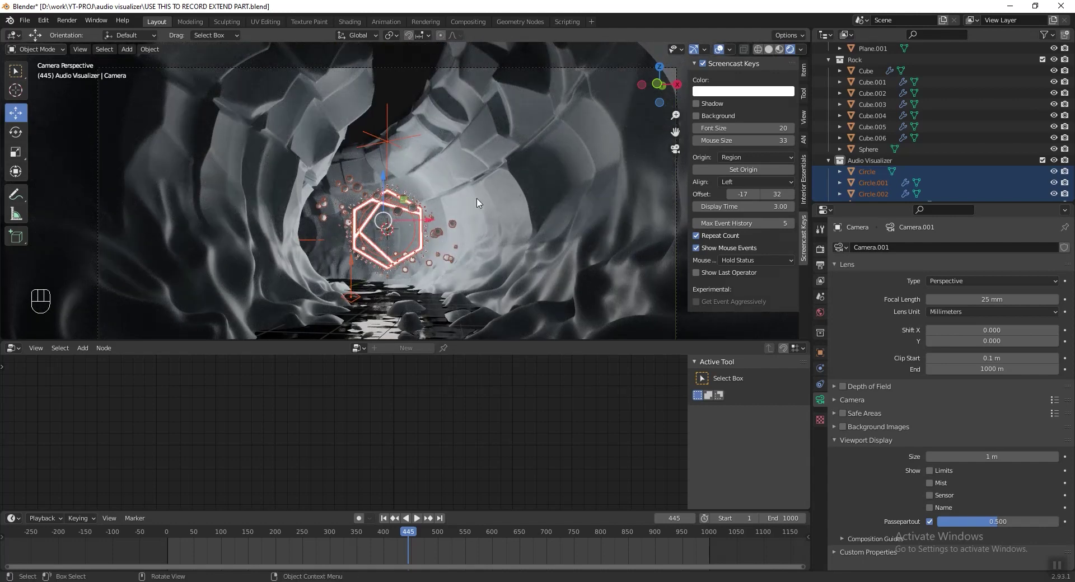
key("s")
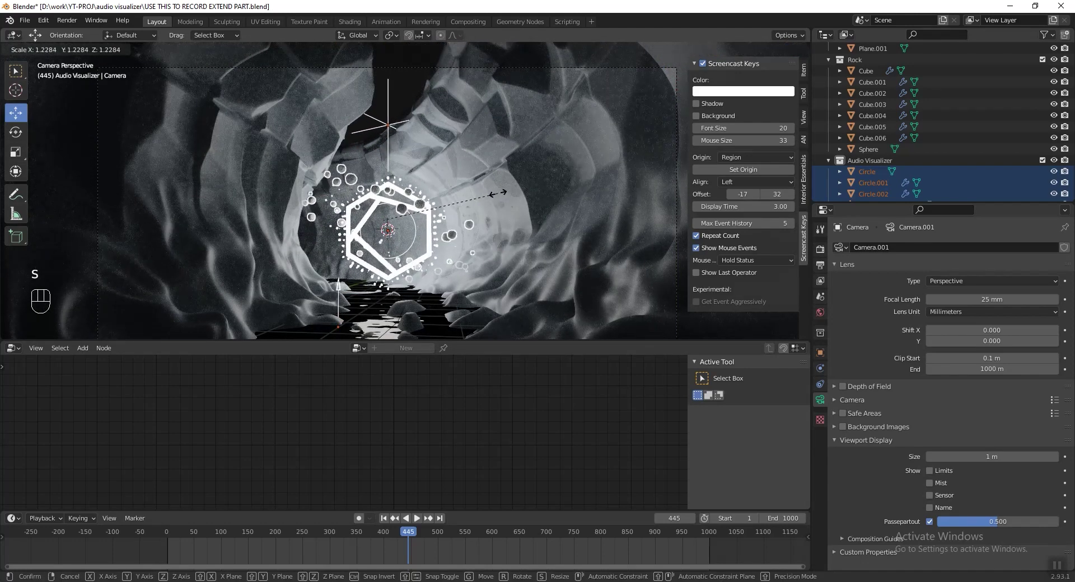
left_click(454, 133)
key("space")
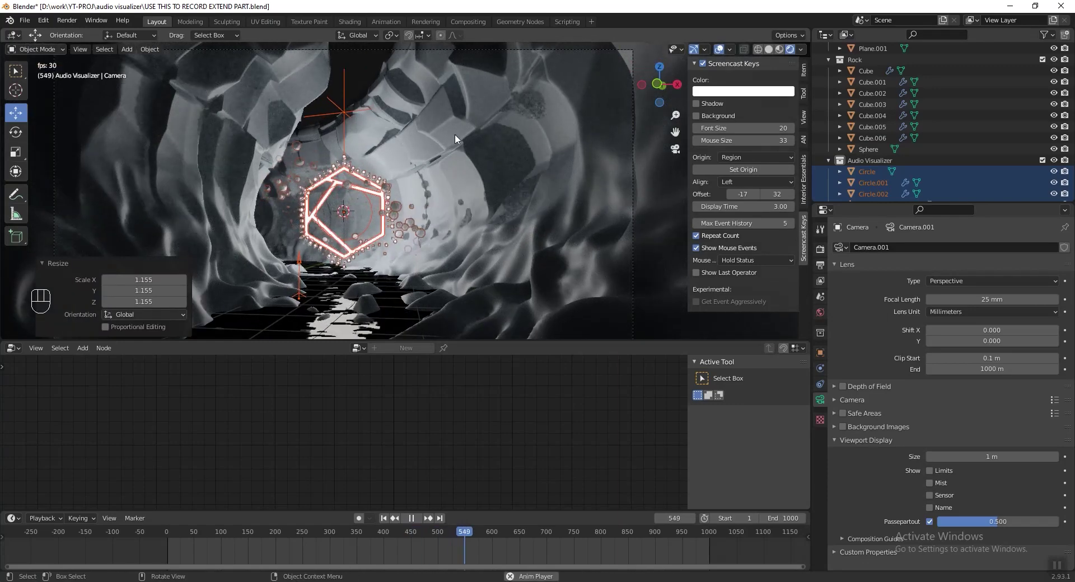
key("space")
left_click(365, 63)
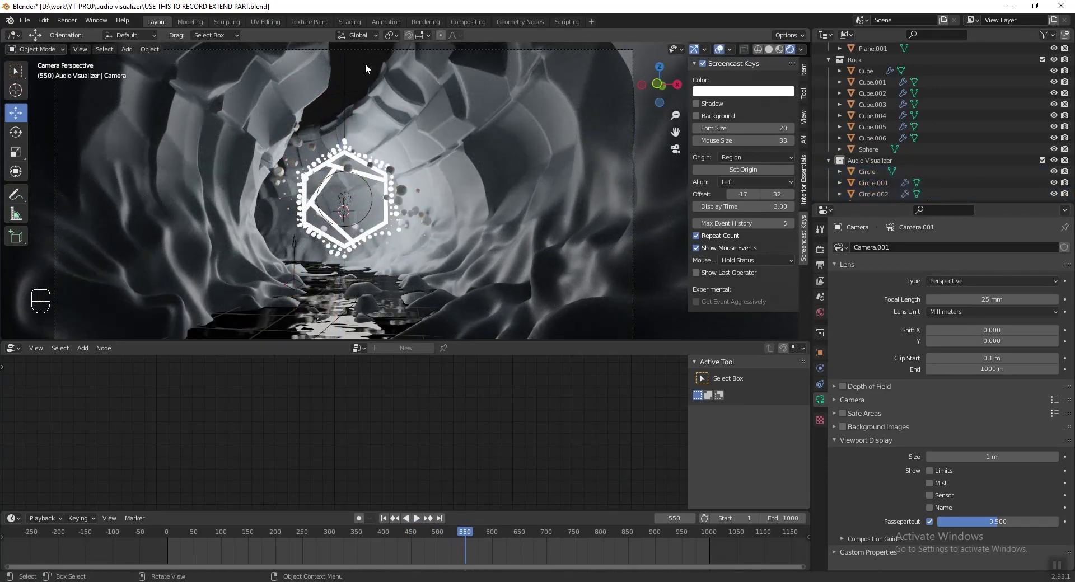
- Select the Circle.002 object that scatters the floating rocks and scale it down
left_click(403, 193)
key("space")
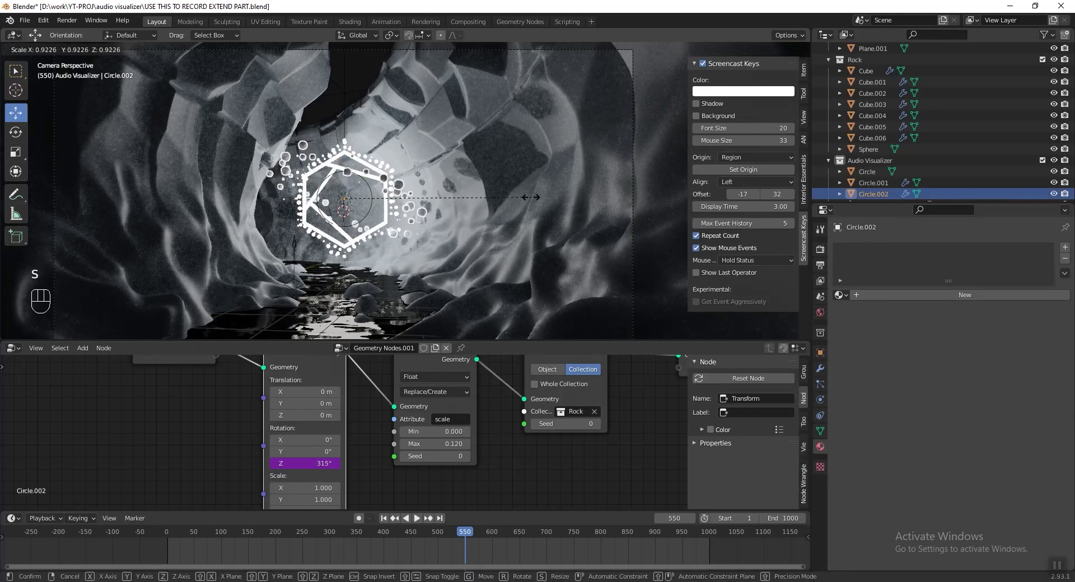
left_click(468, 211)
- Select Cube.003 in the Rock collection and set its Rock displacement texture size to 0.57
scroll(425, 219, "up", 5)
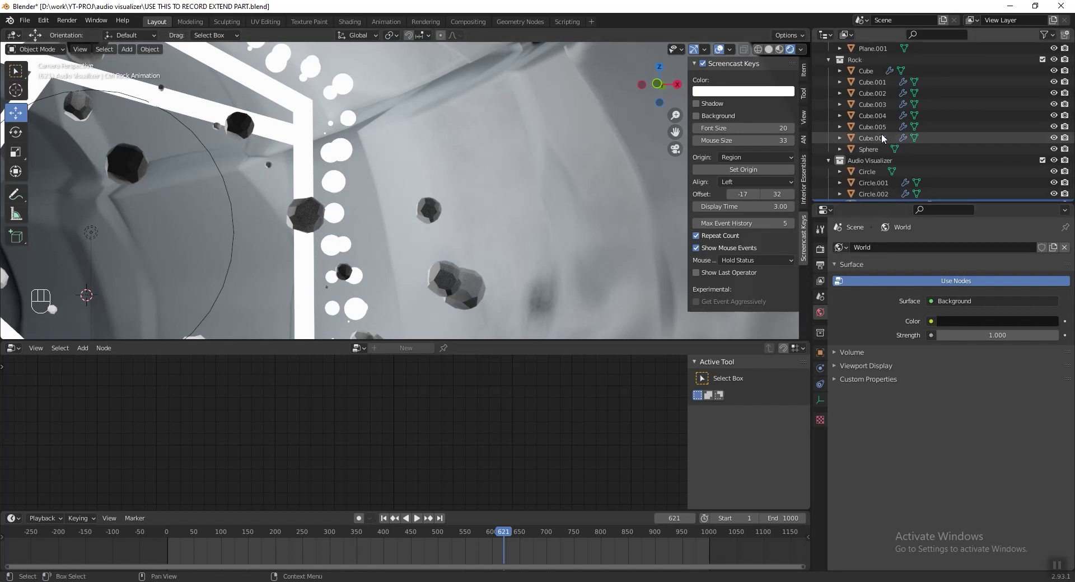
scroll(894, 157, "down", 3)
scroll(894, 157, "up", 4)
left_click(855, 70)
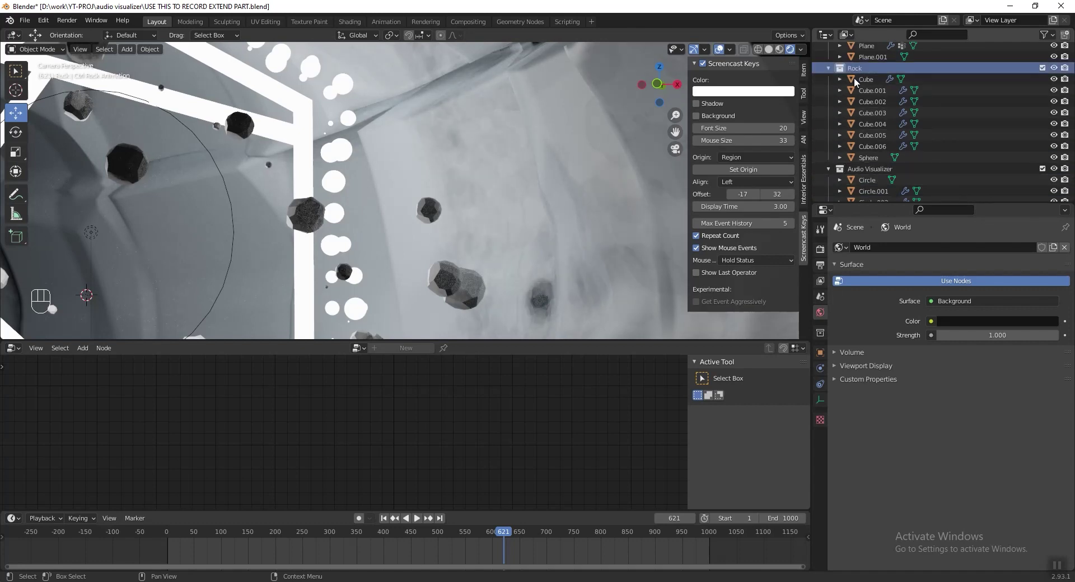
left_click(878, 112)
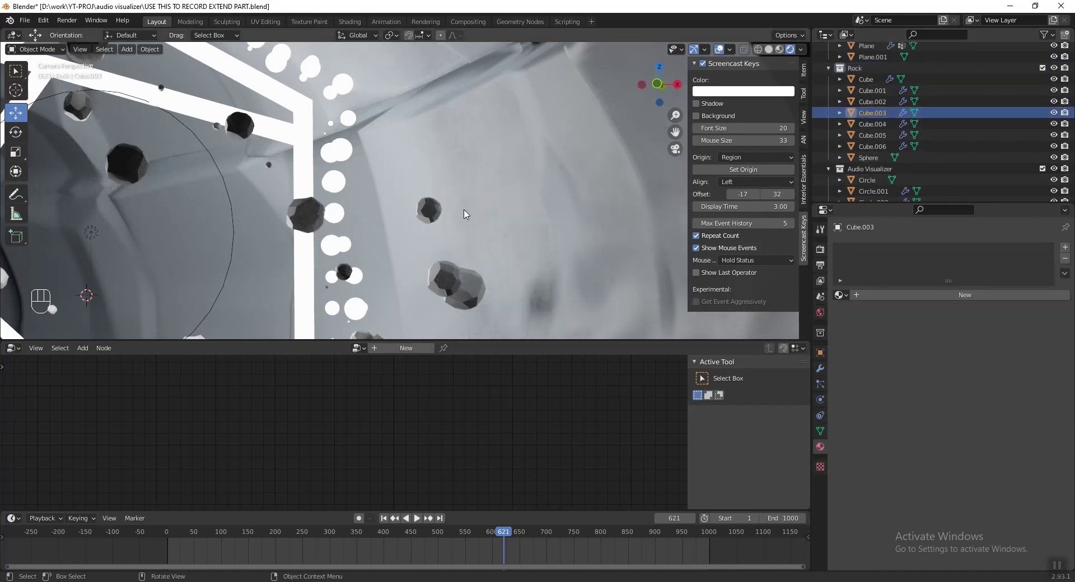
left_click(820, 467)
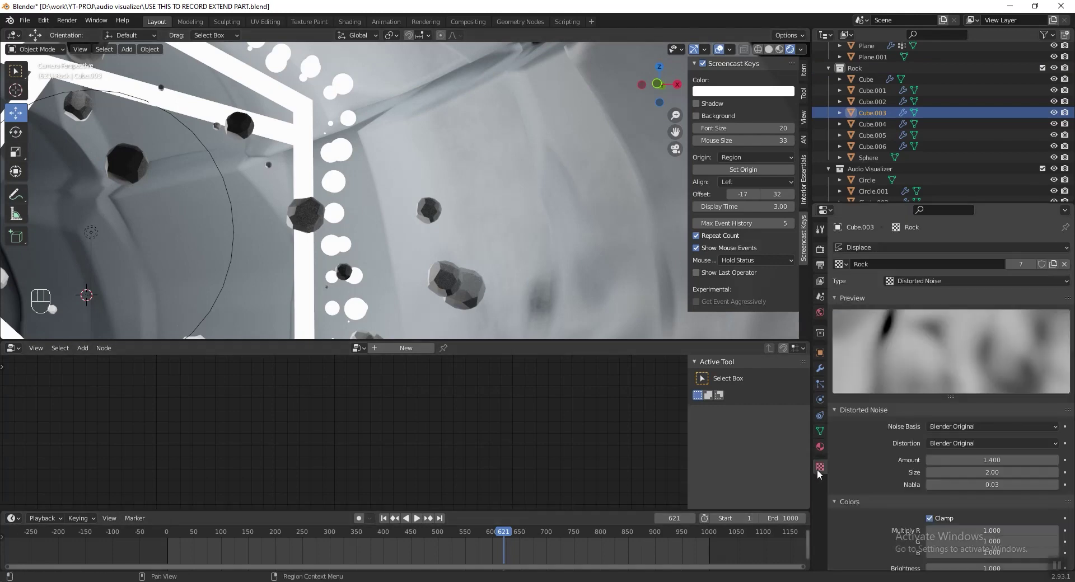
left_click(991, 473)
type("2.0")
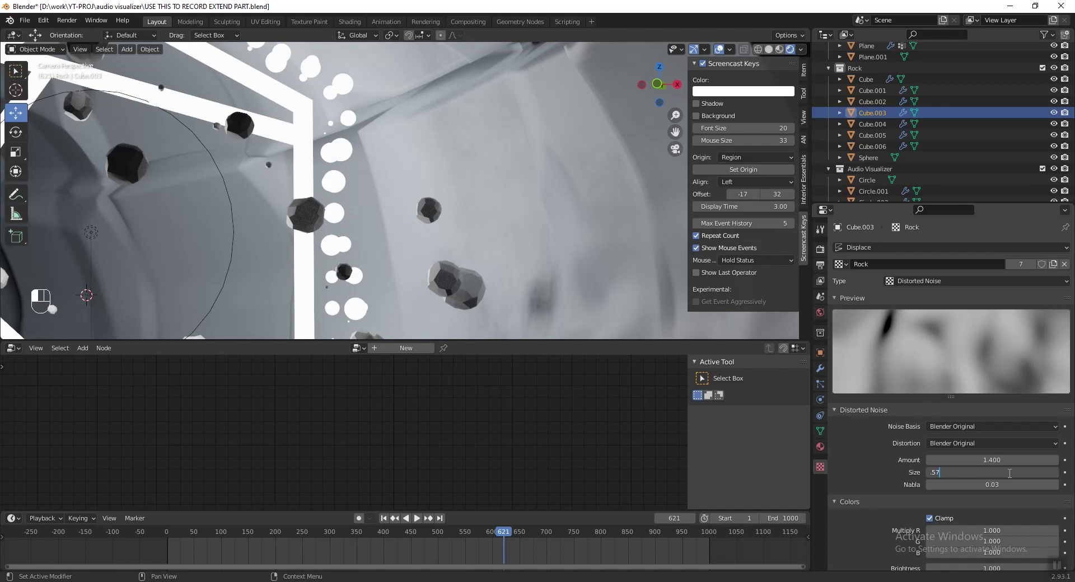
key("Return")
- Set the Rock texture's distorted noise amount to 2.2 and inspect the floating rocks around the hexagon
left_click(1000, 461)
type("2.2")
key("Return")
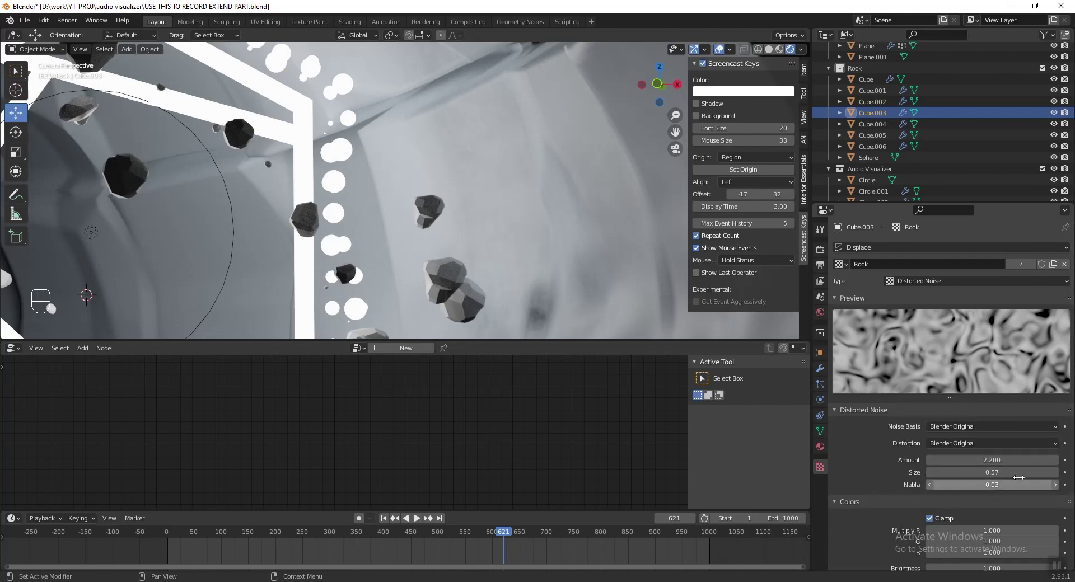
key("shift")
middle_click_drag(330, 212, 407, 171)
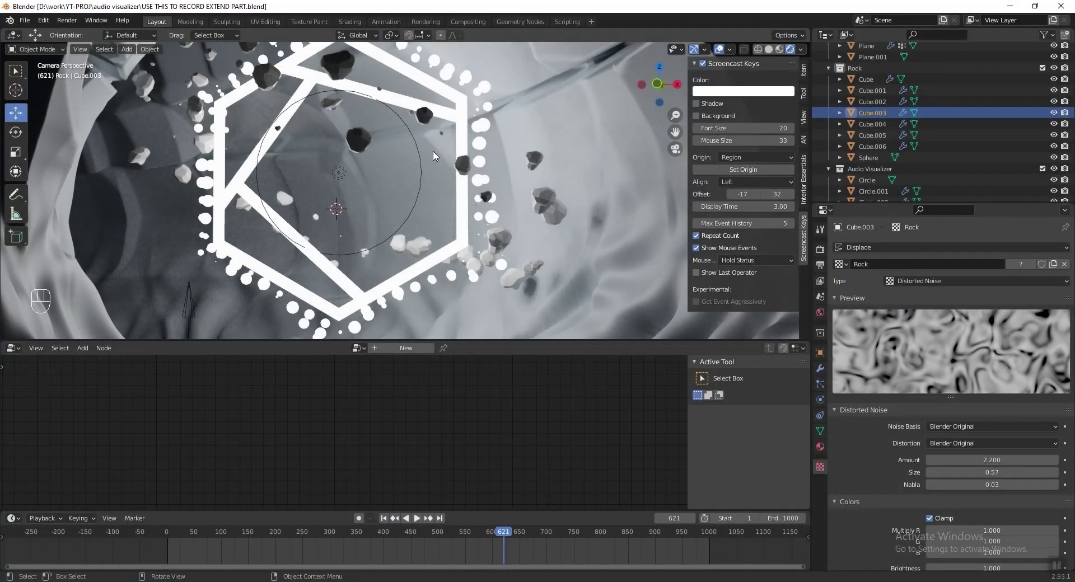
- In top view with solid shading, add a cube at the tunnel's bend and scale it up to cover the passage
key("KP_7")
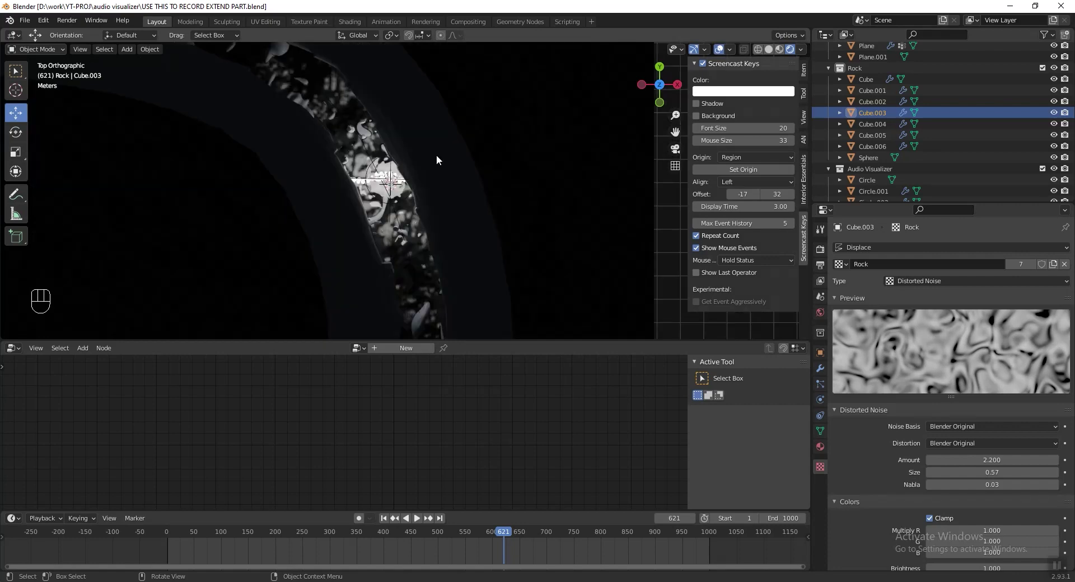
left_click(768, 49)
scroll(520, 168, "down", 2)
scroll(392, 157, "up", 1)
key("shift+a")
mouse_move(330, 136)
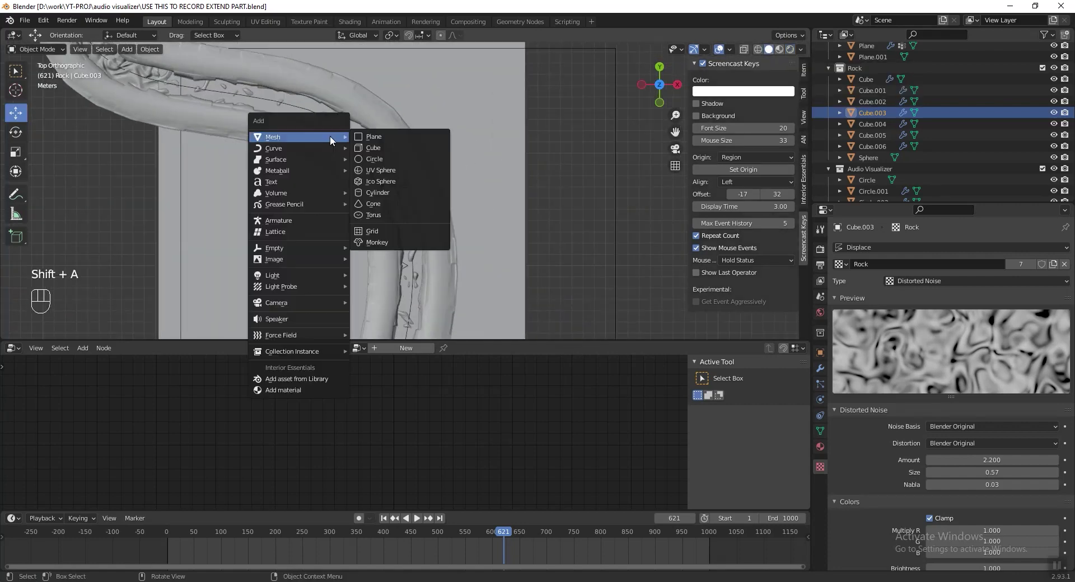
left_click(407, 149)
key("s")
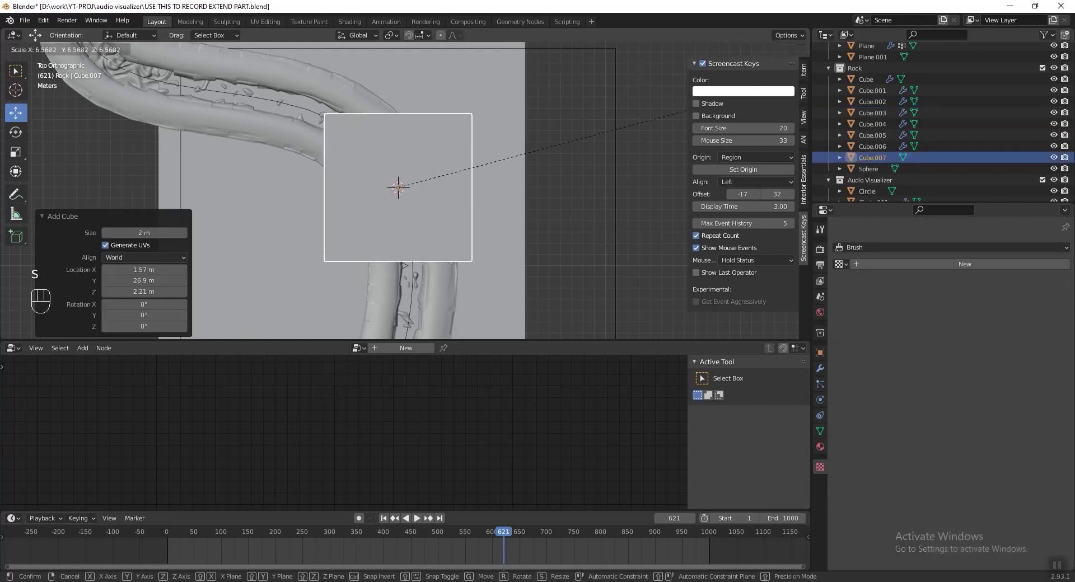
left_click(728, 72)
- Move the cube about -3.28 m in X and 5.62 m in Y along the tunnel and display the scene in wireframe
key("g")
left_click(61, 322)
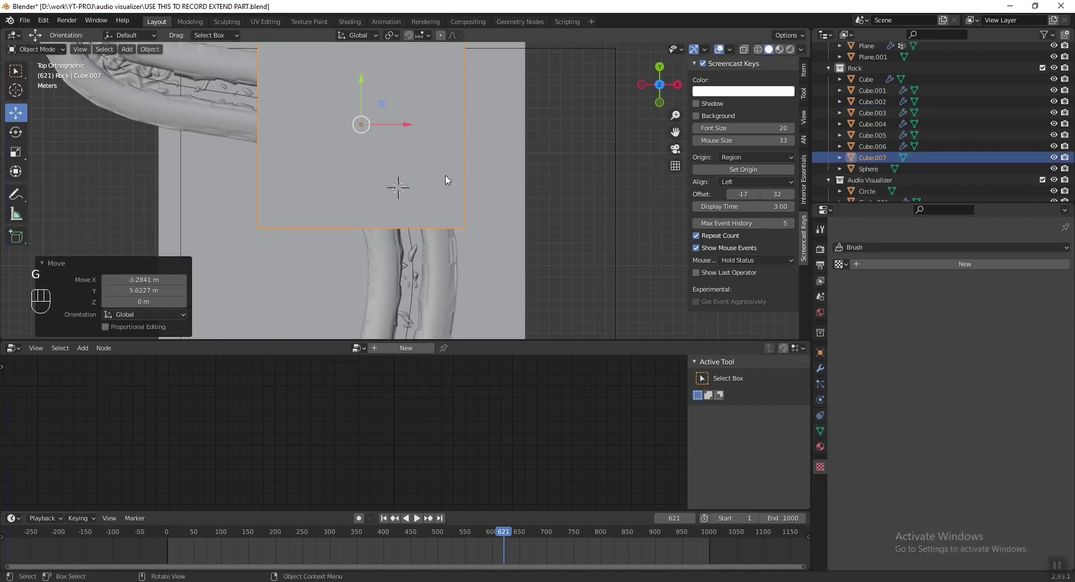
left_click(757, 49)
scroll(449, 193, "up", 3)
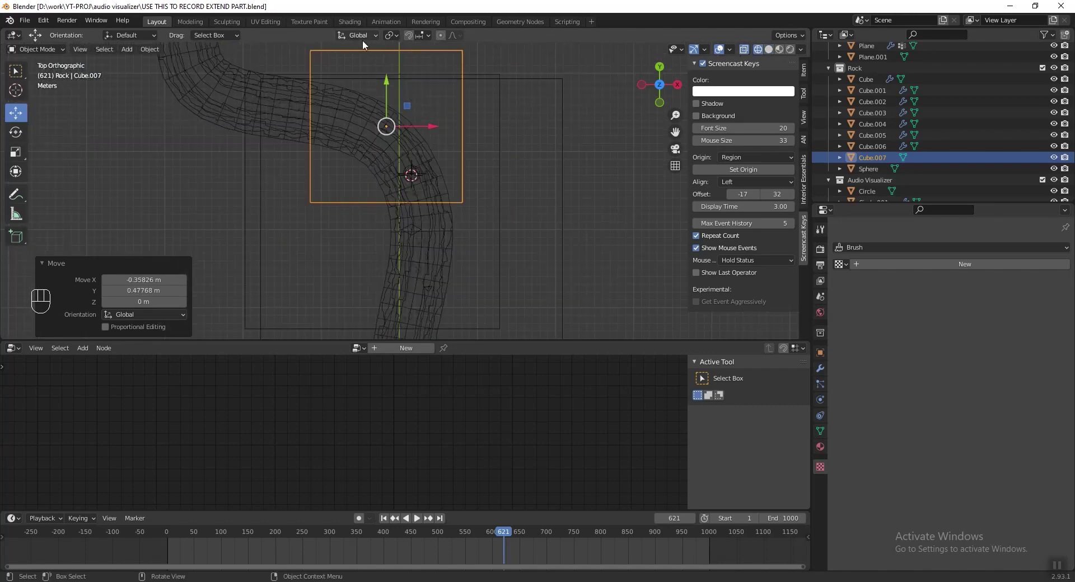
- Switch the node editor to the Shader Editor and create a new material for the cube enclosing the tunnel bend
left_click(14, 348)
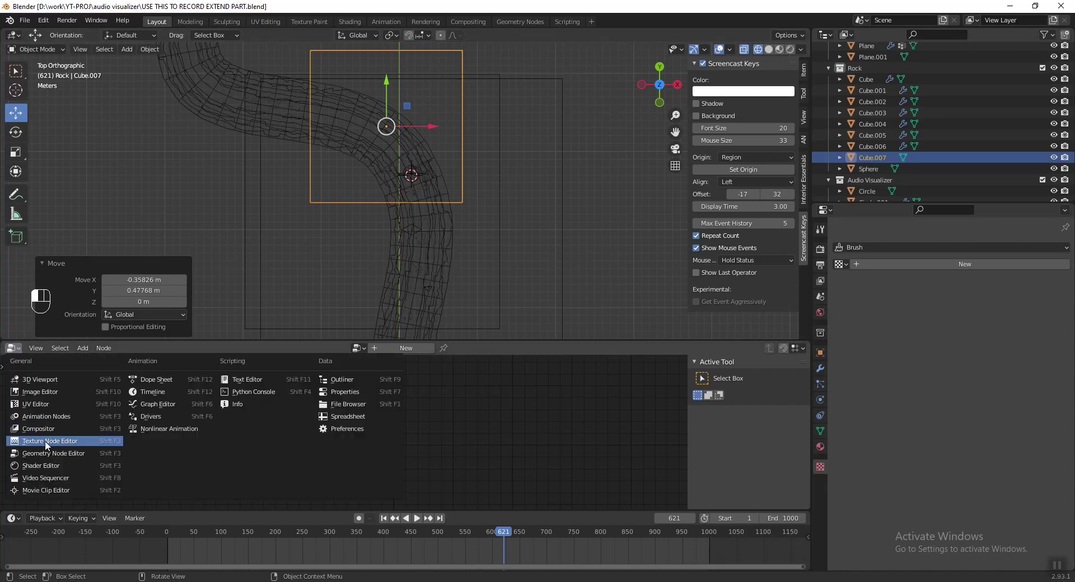
left_click(54, 464)
key("ctrl+z")
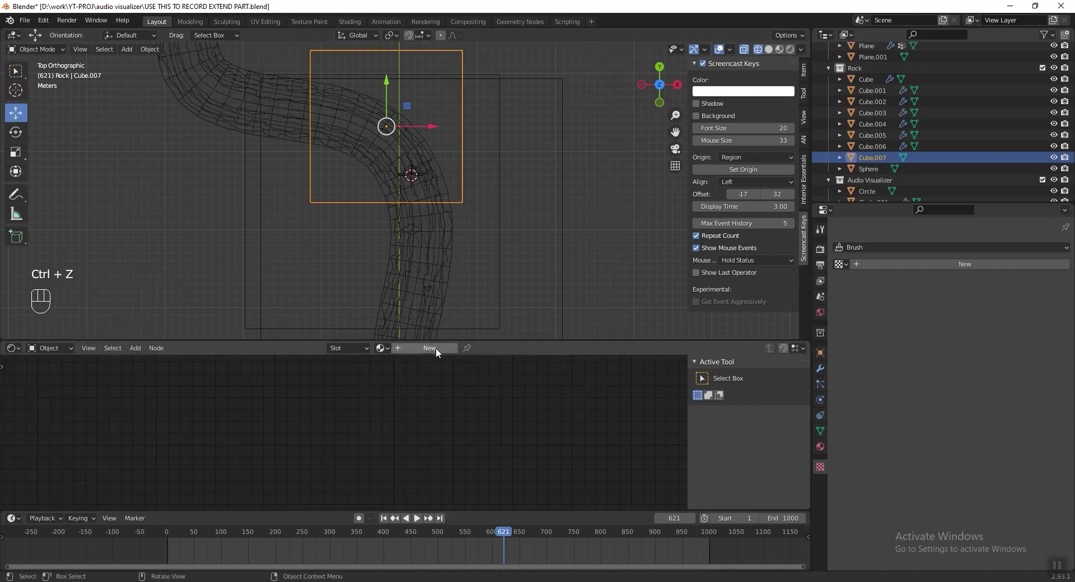
left_click(381, 348)
left_click(381, 434)
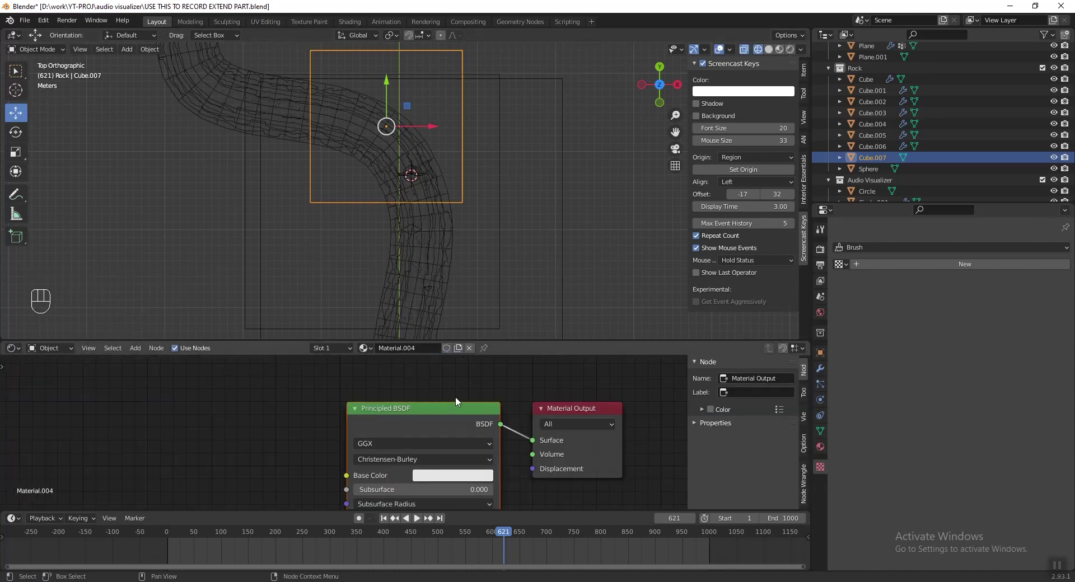
- Replace the cube material's Principled BSDF with a Principled Volume shader connected to the material output's Volume input
key("x")
key("shift+a")
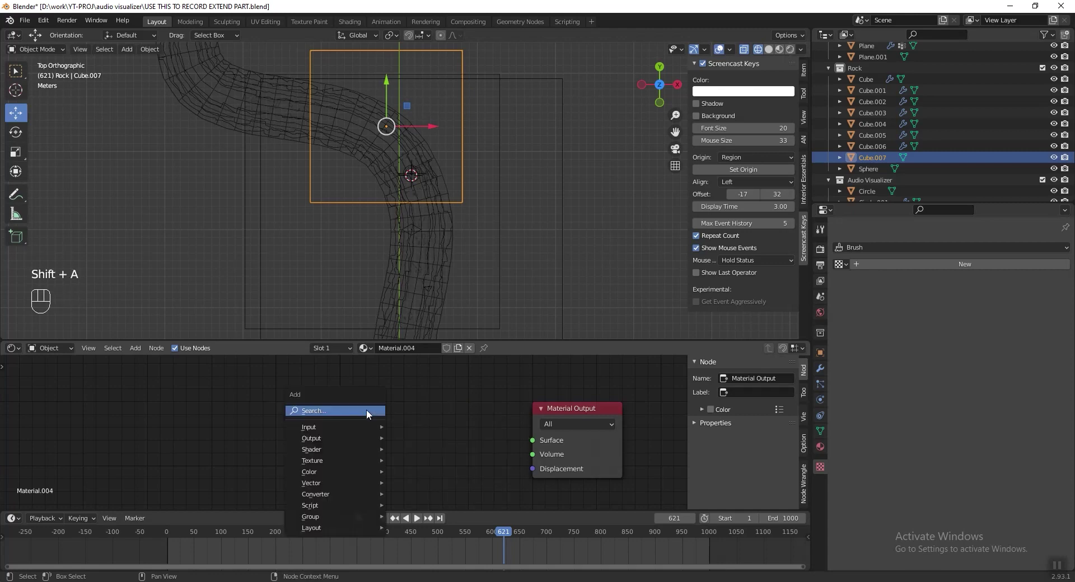
mouse_move(353, 449)
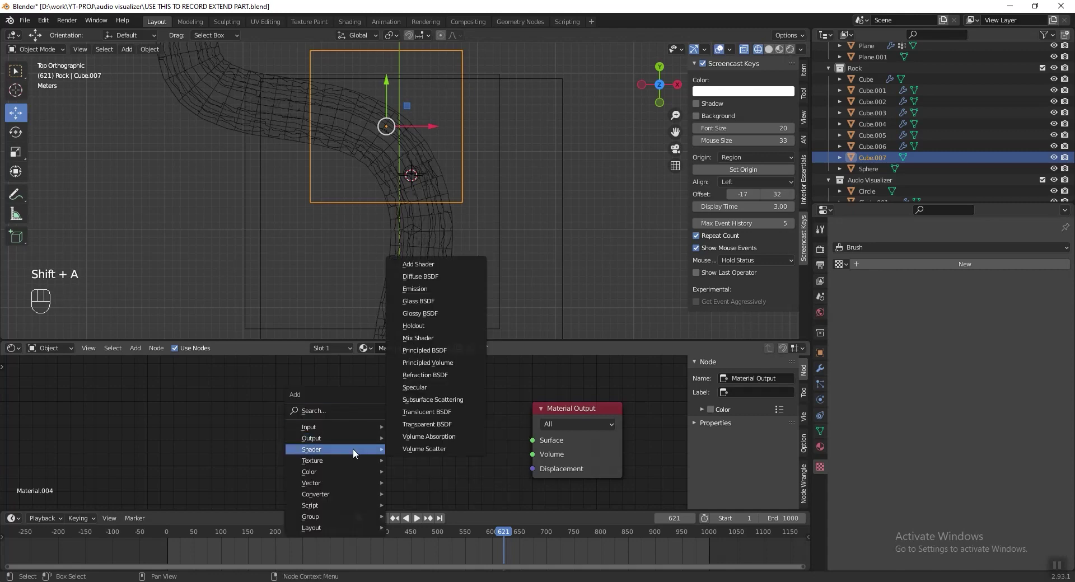
left_click(449, 363)
left_click(351, 393)
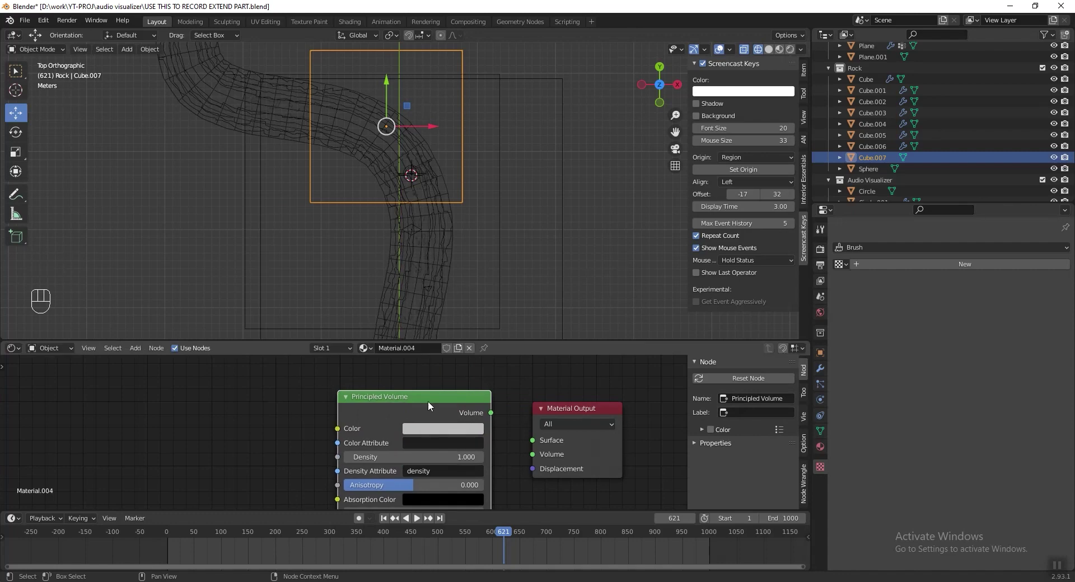
left_click_drag(496, 415, 511, 418)
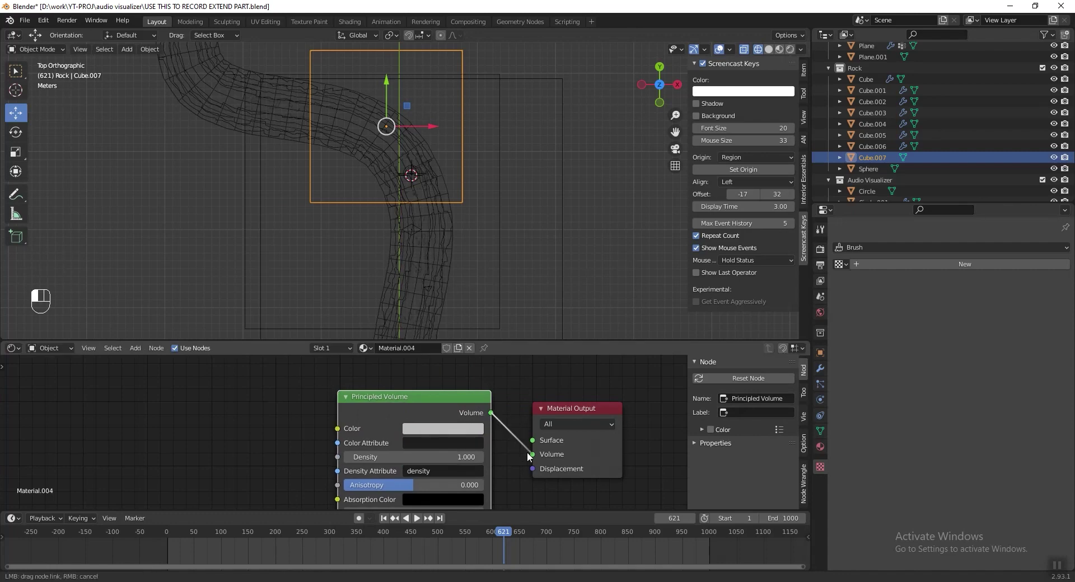
left_click_drag(533, 458, 533, 454)
scroll(624, 436, "down", 1)
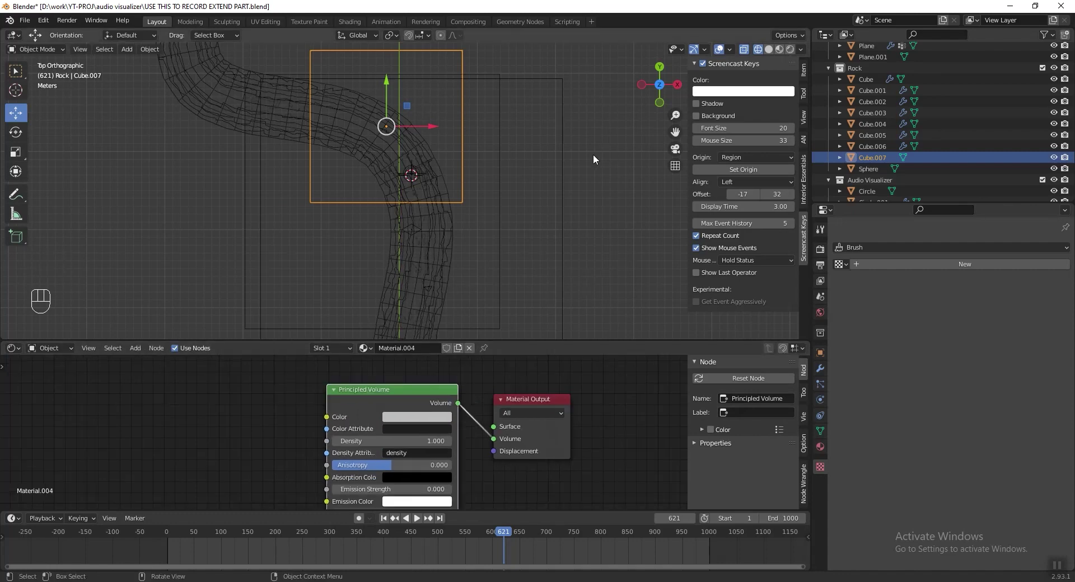
- Show the rendered camera view and set the Principled Volume density to 0.06
key("KP_0")
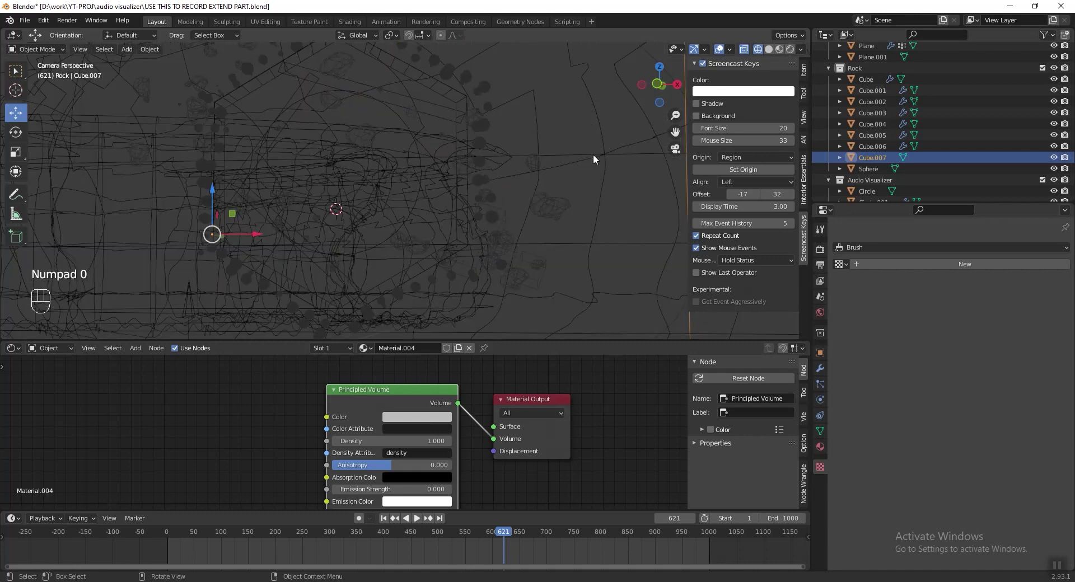
left_click(790, 49)
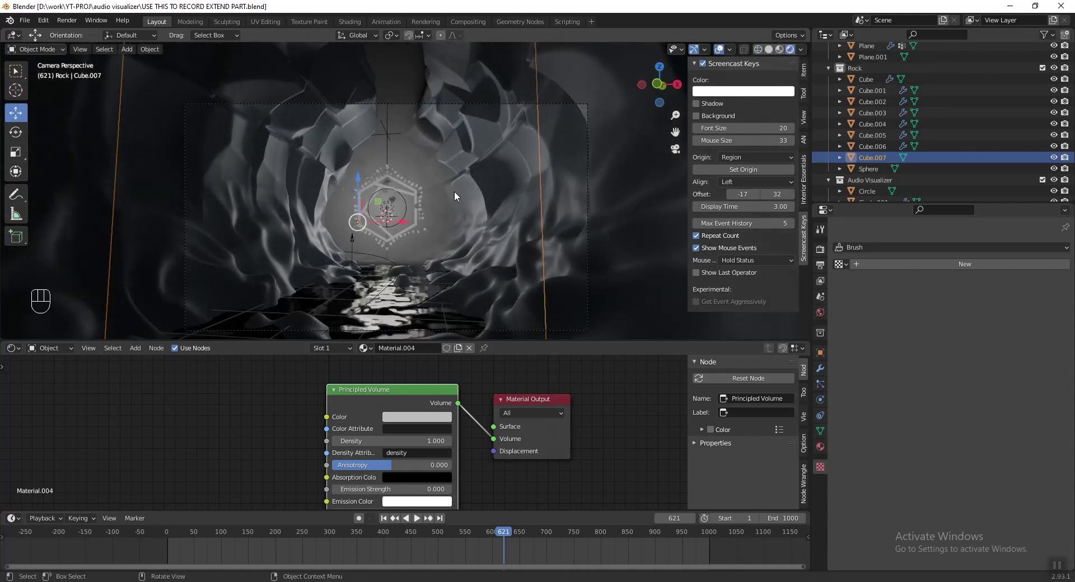
left_click(414, 442)
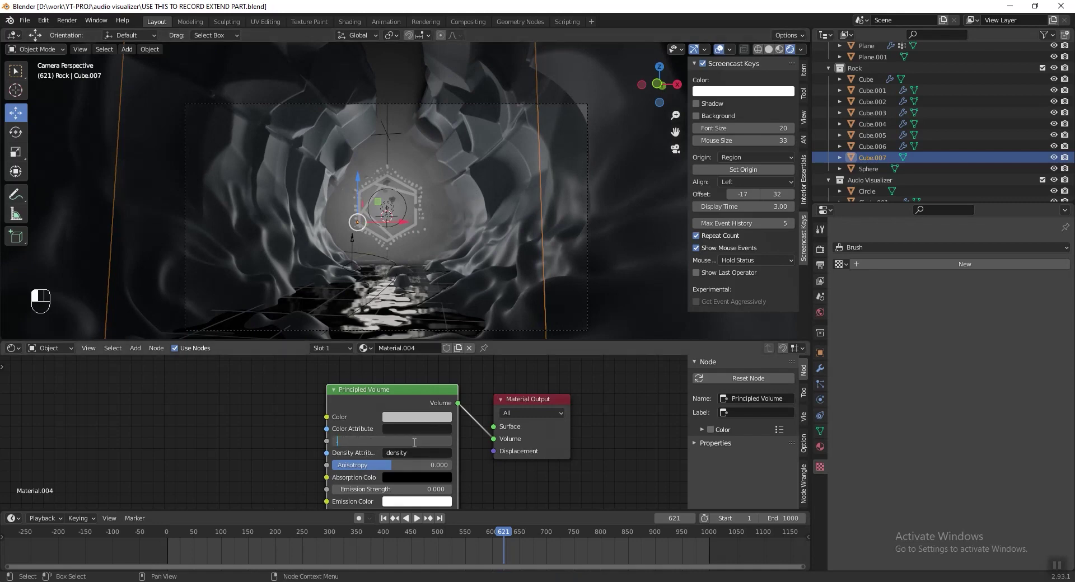
type(".06")
key("Return")
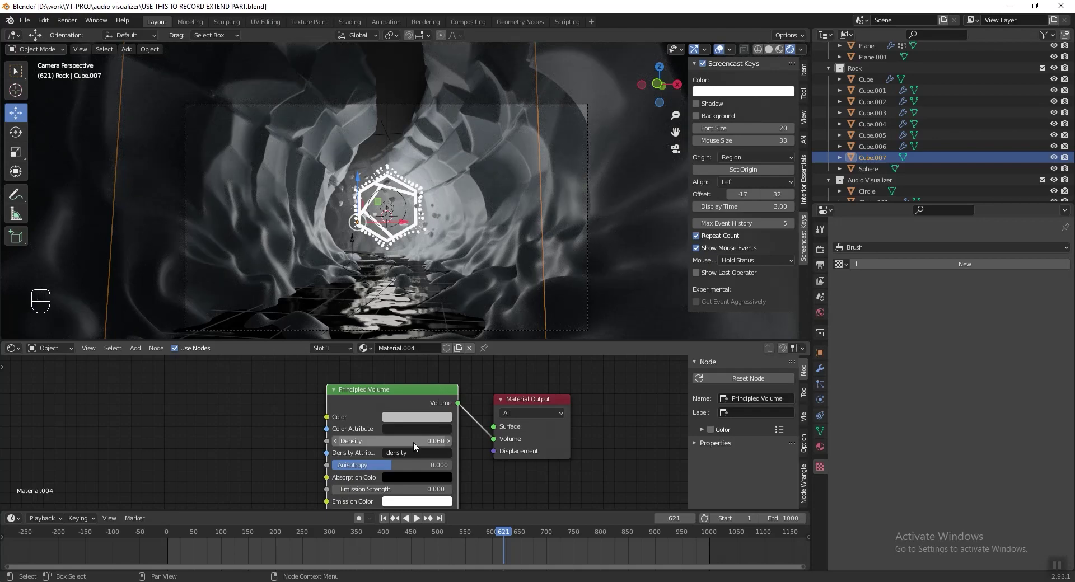
- Set the Principled Volume color to hex E0EEFF
left_click(428, 417)
left_click(438, 369)
type("E0")
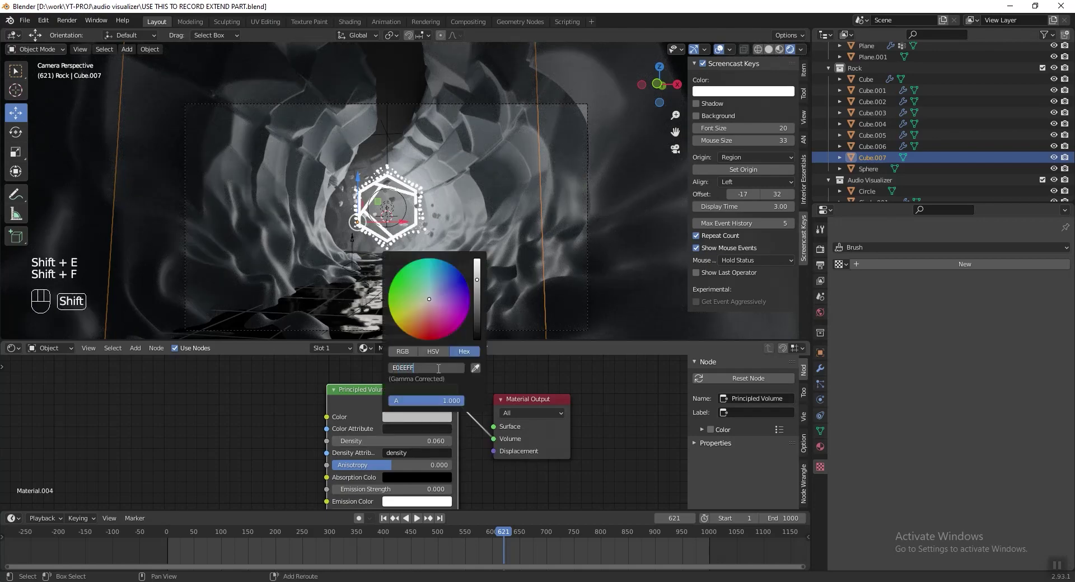
type("EEFF")
key("Return")
- Add an area light and raise it about 7.87 m along Z, above the hexagonal visualizer
key("shift+a")
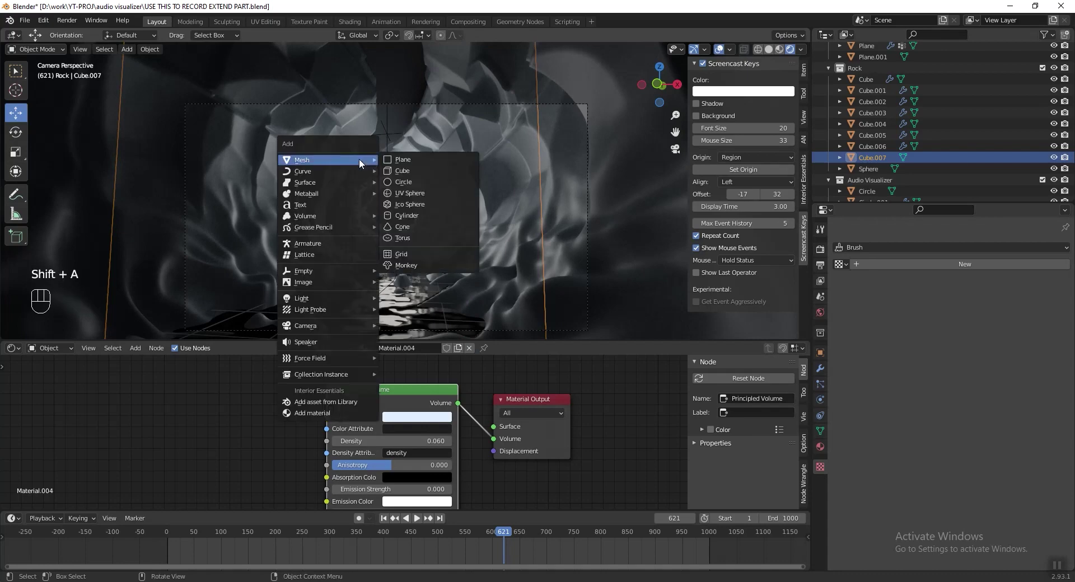
mouse_move(347, 298)
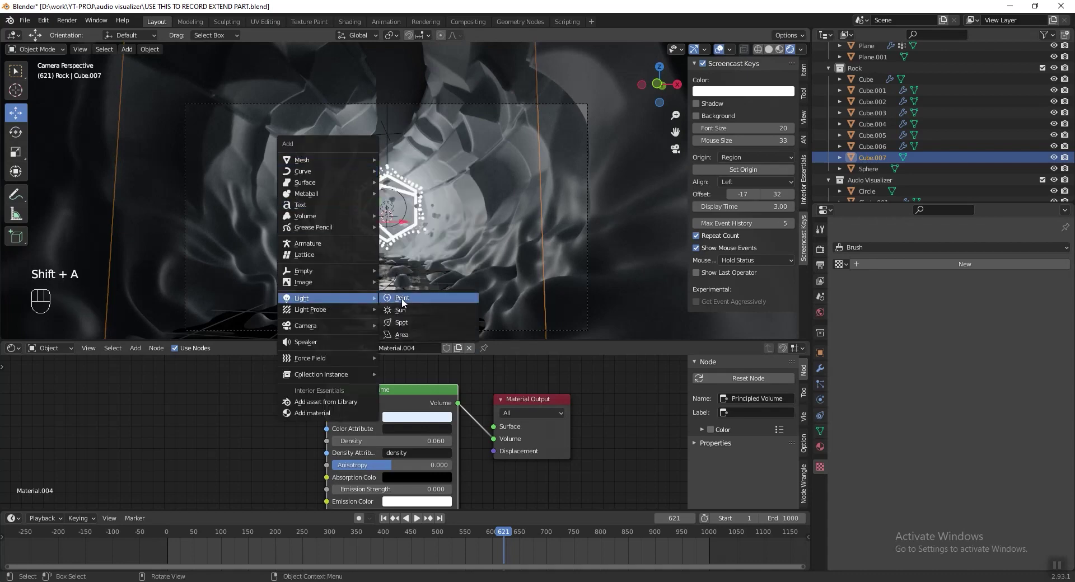
left_click(417, 334)
key("g")
key("z")
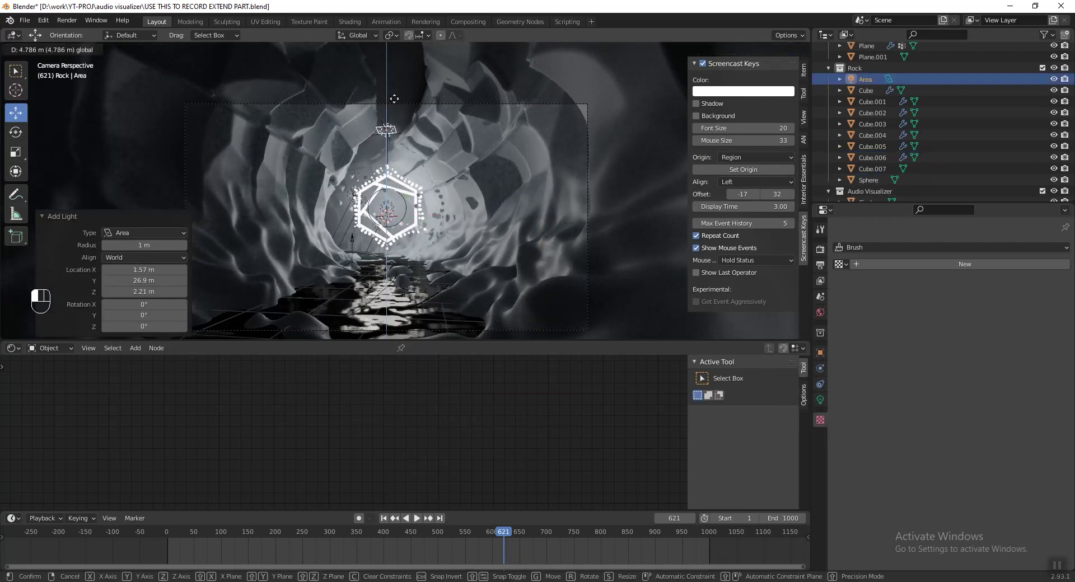
left_click(399, 54)
- Set the area light's size to 5.5 m and its power to 50 W
left_click(820, 400)
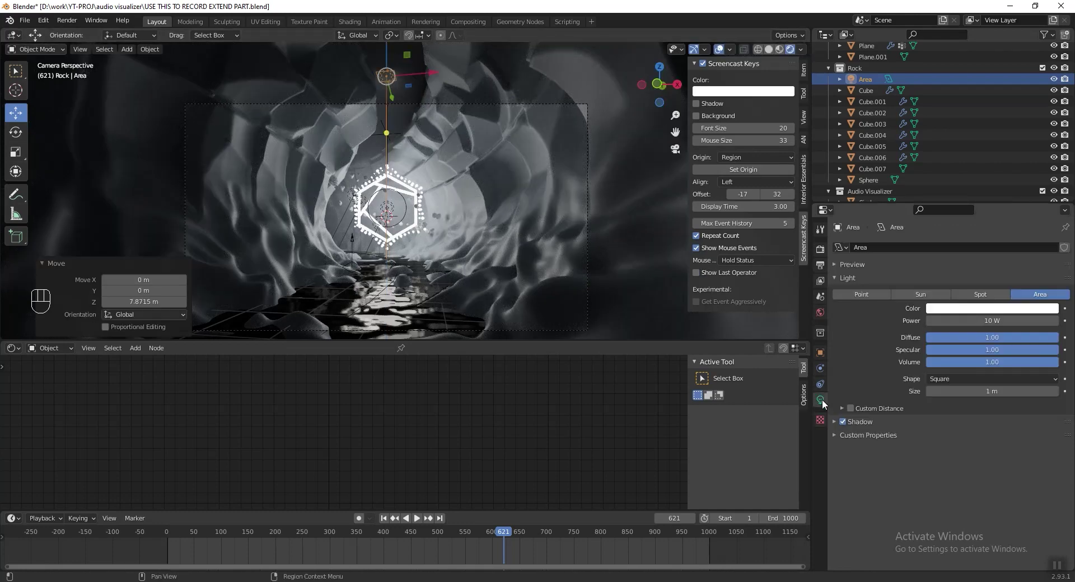
left_click(996, 392)
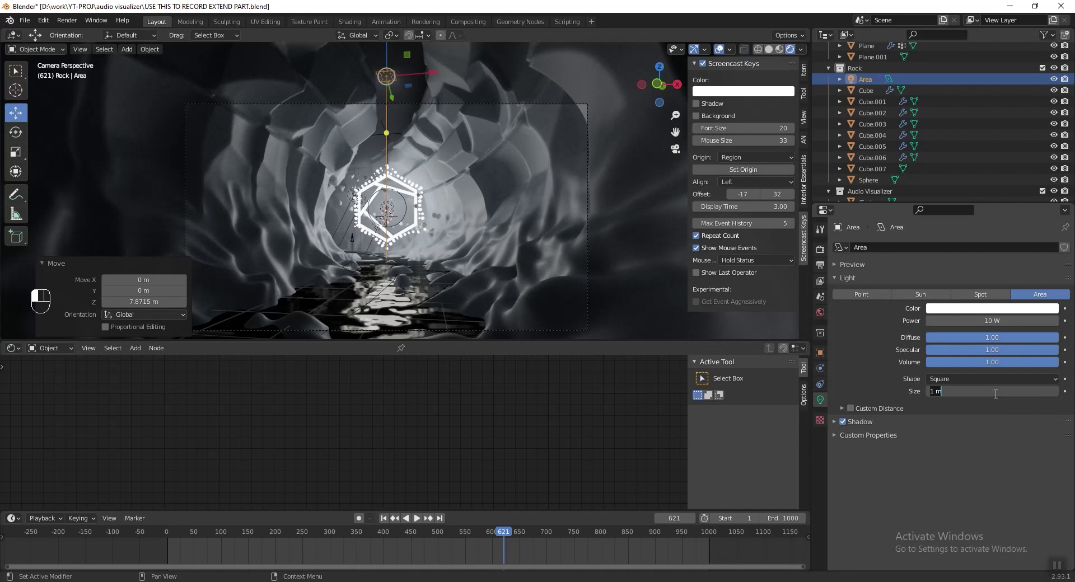
key("Return")
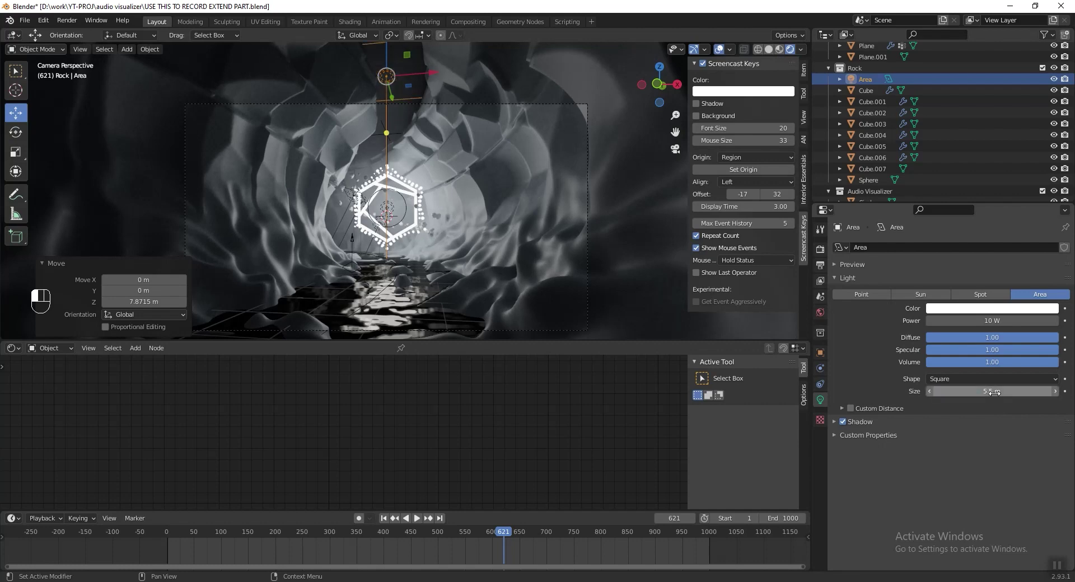
left_click(1001, 321)
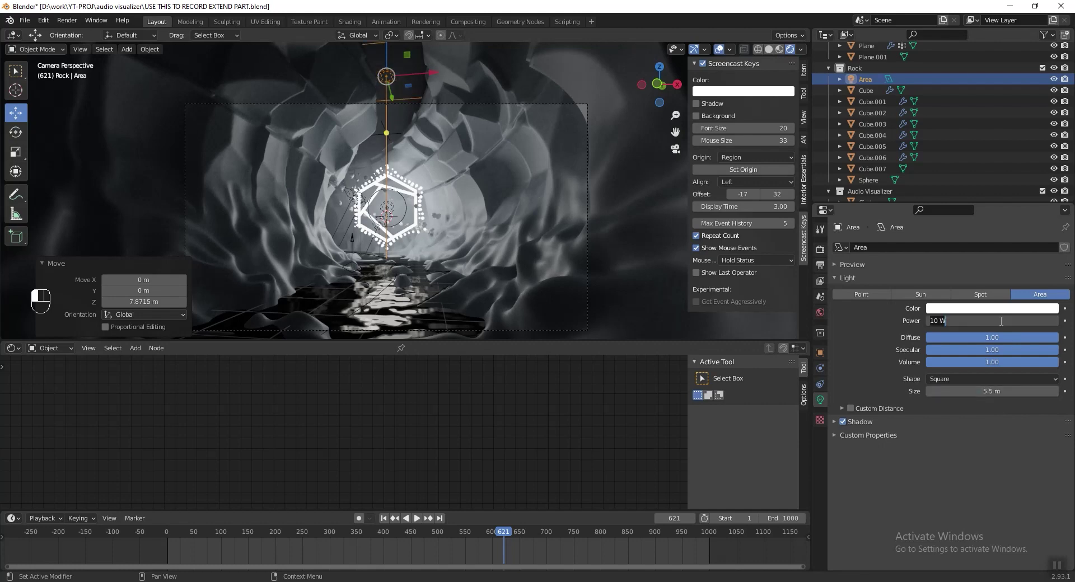
key("Return")
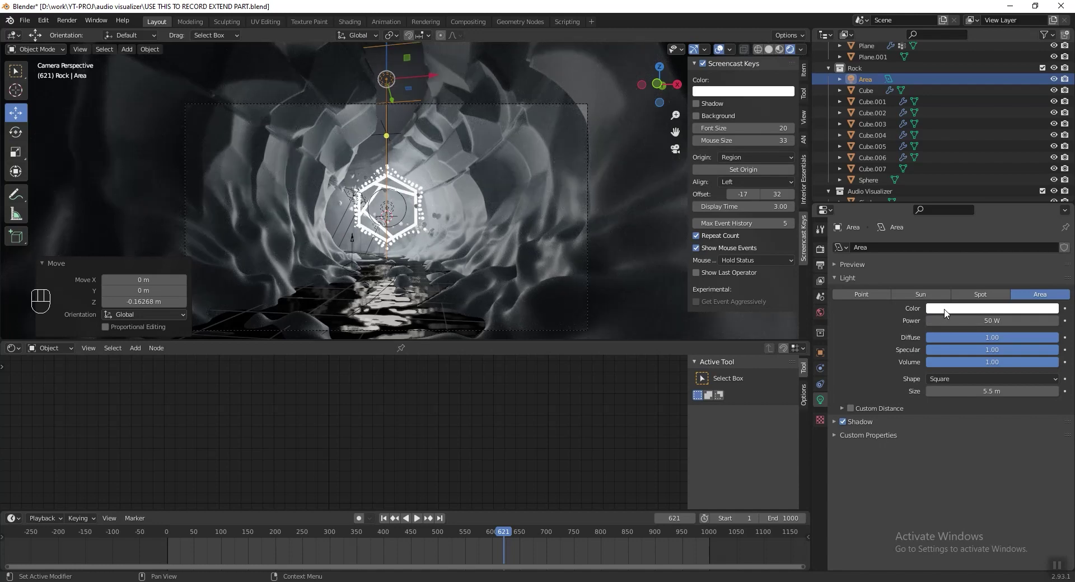
- Set the area light's color to hex C1E0FF
left_click(945, 310)
left_click(996, 269)
type("C1E0FF")
key("Return")
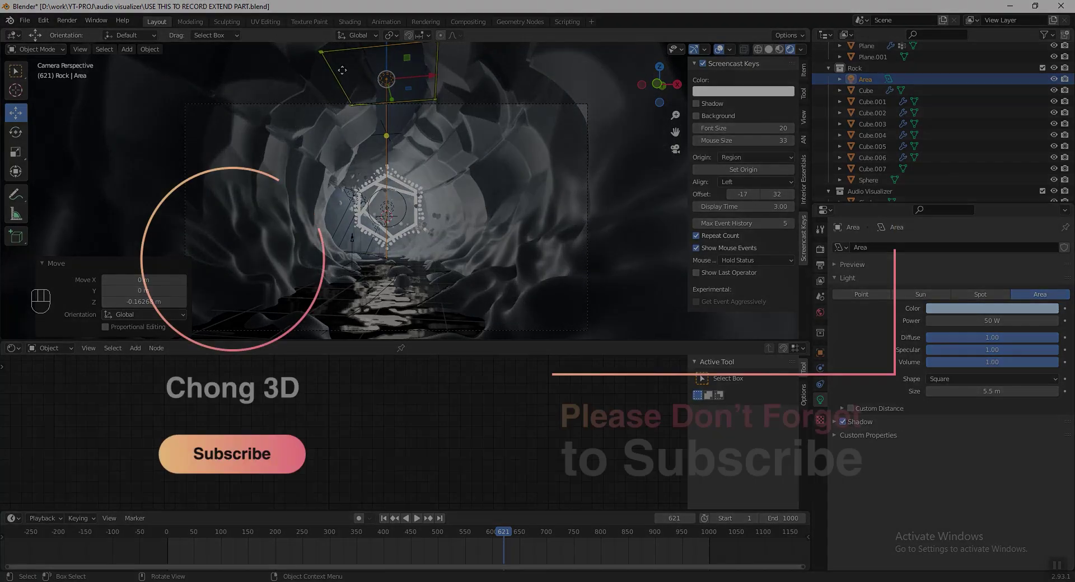